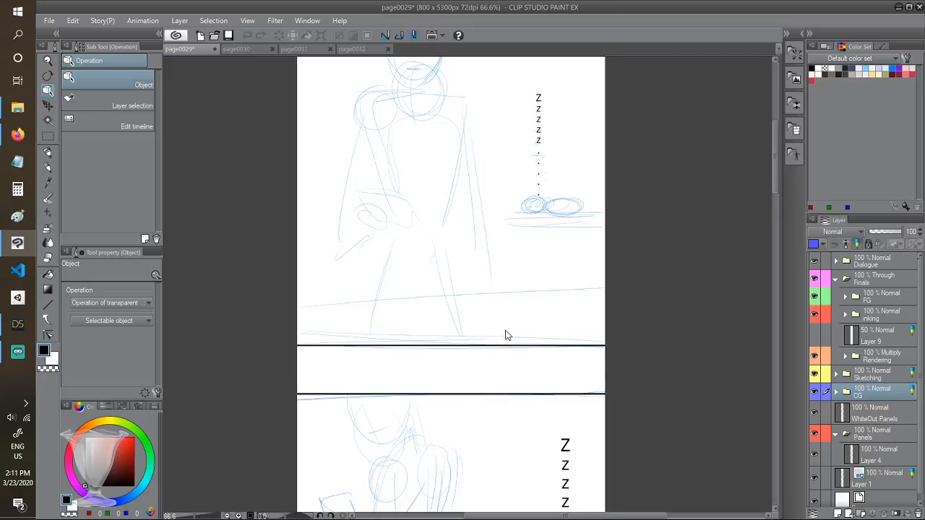
Look over the page0029 sketch panels, and switch to DAZ Studio to examine the black-suited figure from the front and side
scroll(504, 336, "down", 2)
scroll(490, 381, "down", 3)
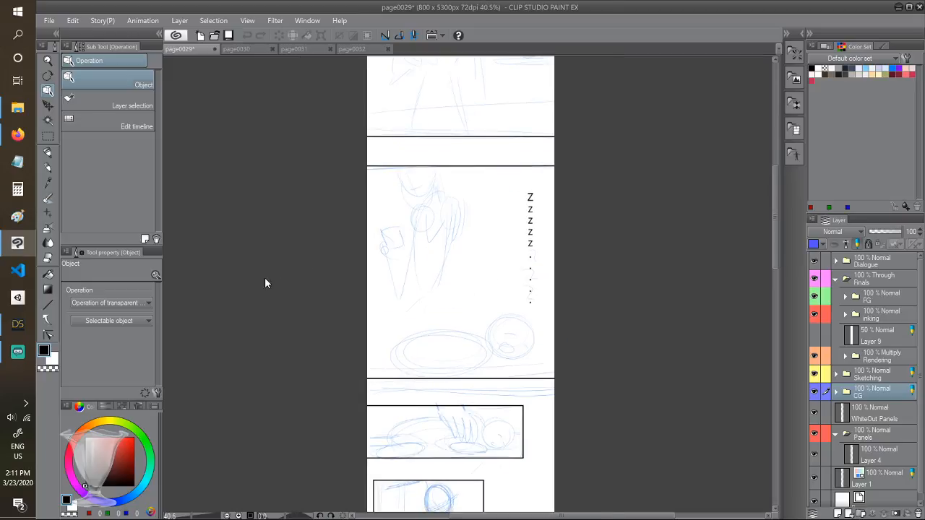
left_click(18, 323)
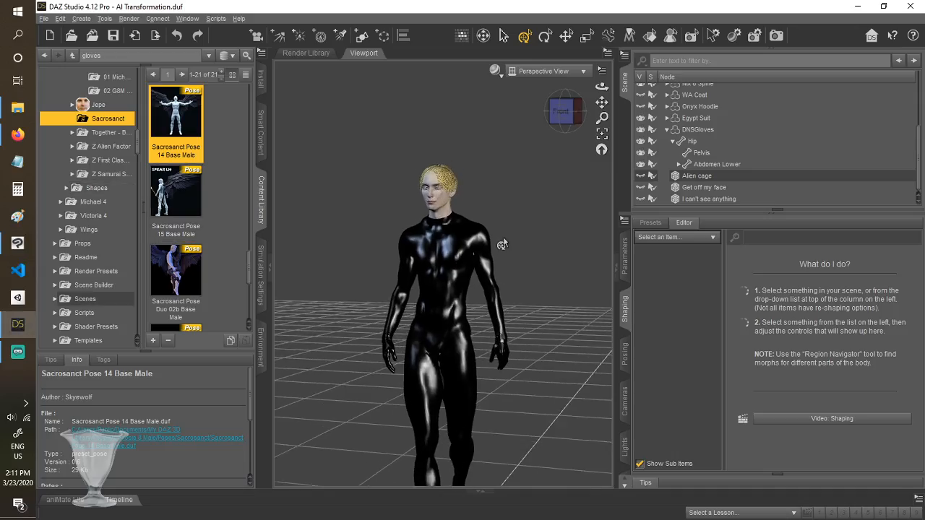
scroll(504, 245, "up", 2)
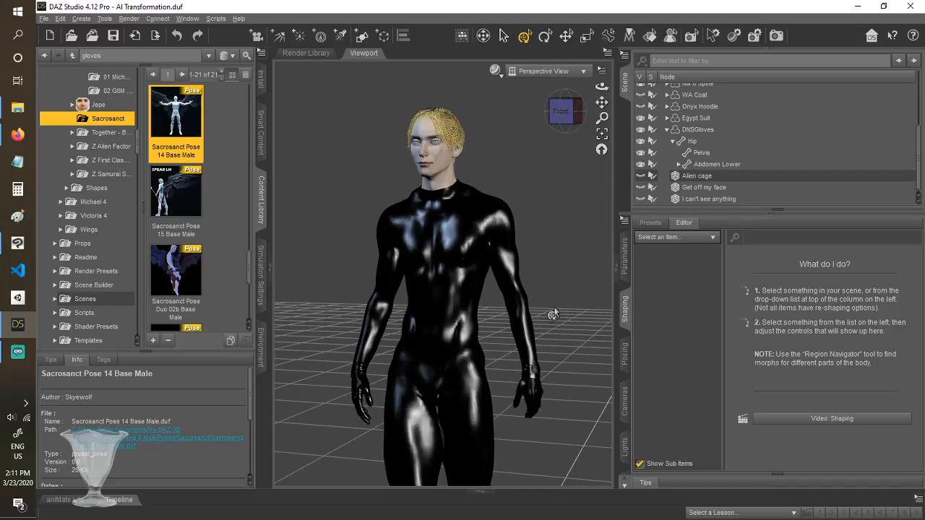
left_click(553, 111)
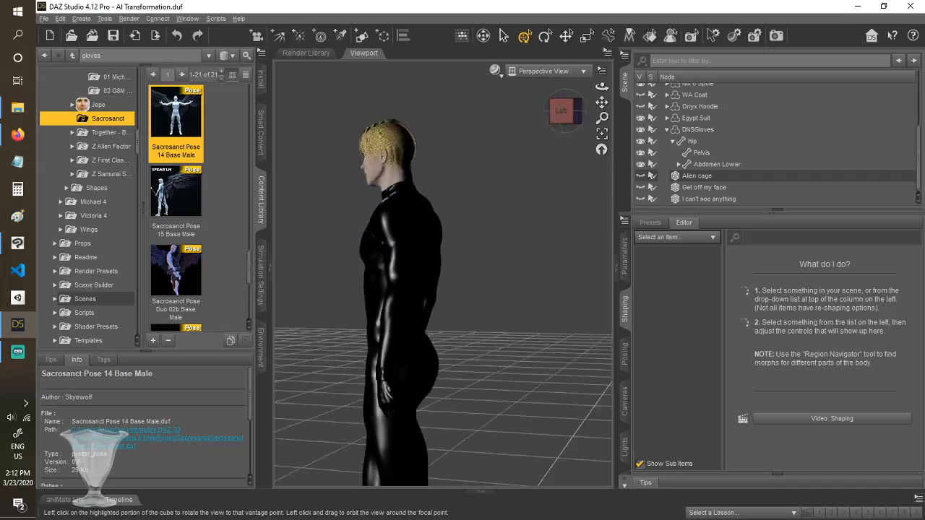
left_click(578, 110)
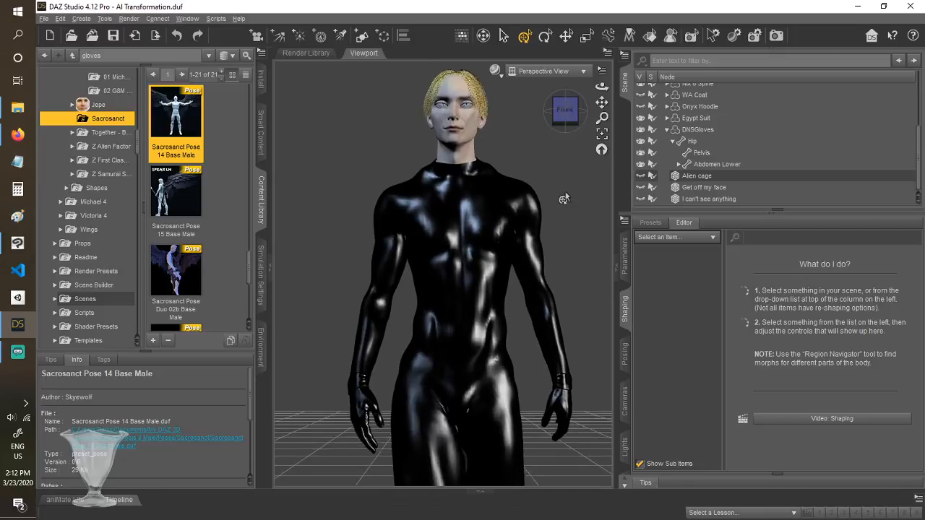
left_click(582, 96)
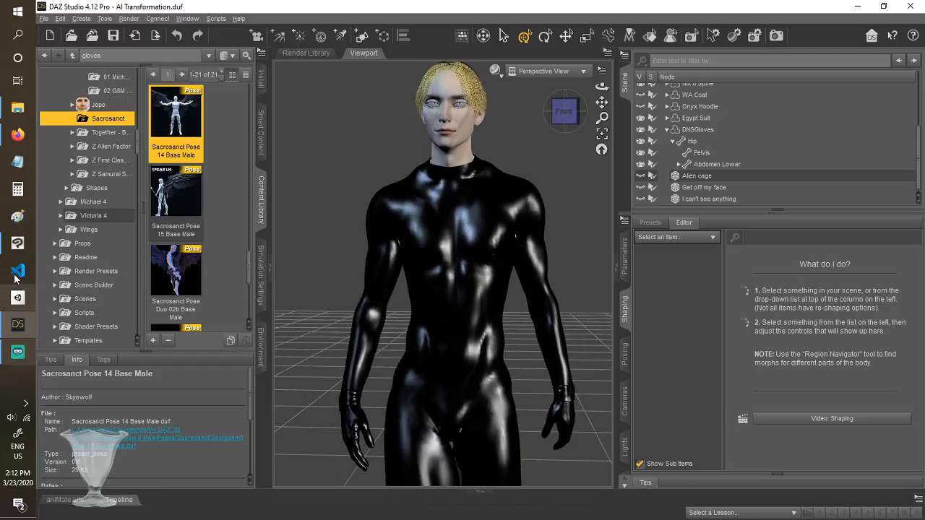
Switch to Clip Studio Paint, review page0030 through page0032, and return to page0029 to examine the "slip" panel
left_click(18, 242)
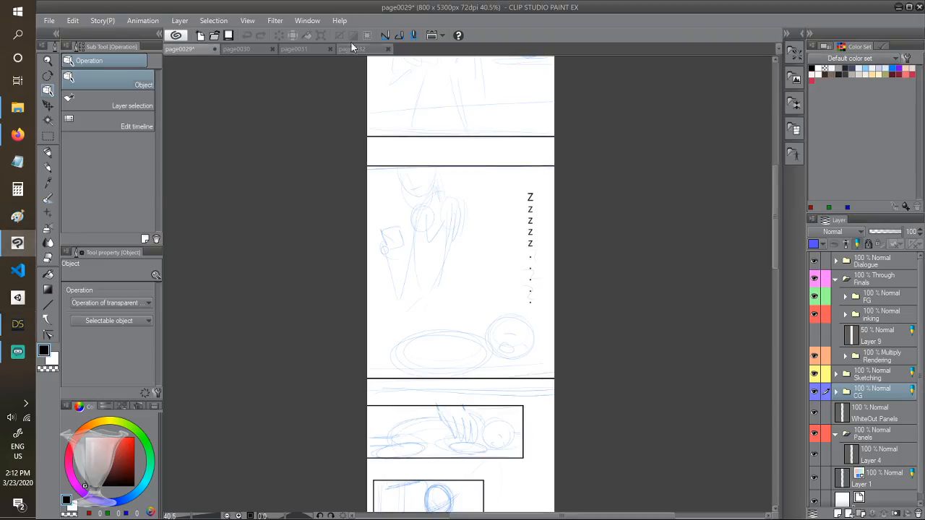
left_click(237, 50)
left_click(301, 48)
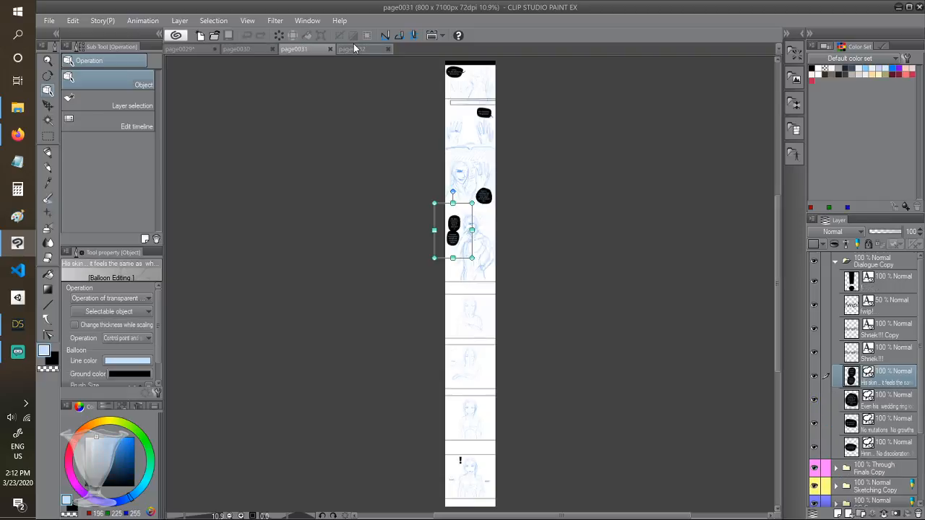
left_click(354, 47)
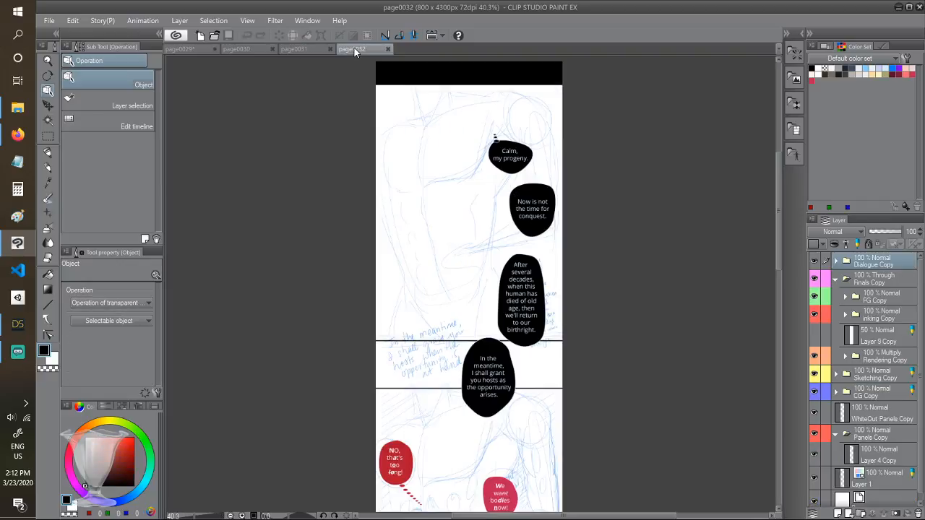
left_click(192, 50)
mouse_move(781, 213)
left_mouse_down()
mouse_move(775, 180)
mouse_move(772, 203)
left_mouse_up()
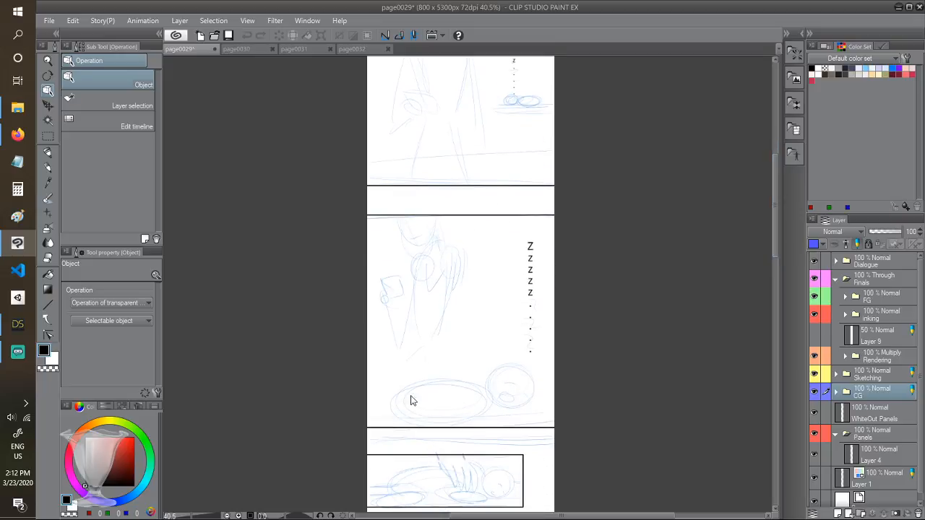
scroll(774, 224, "up", 3)
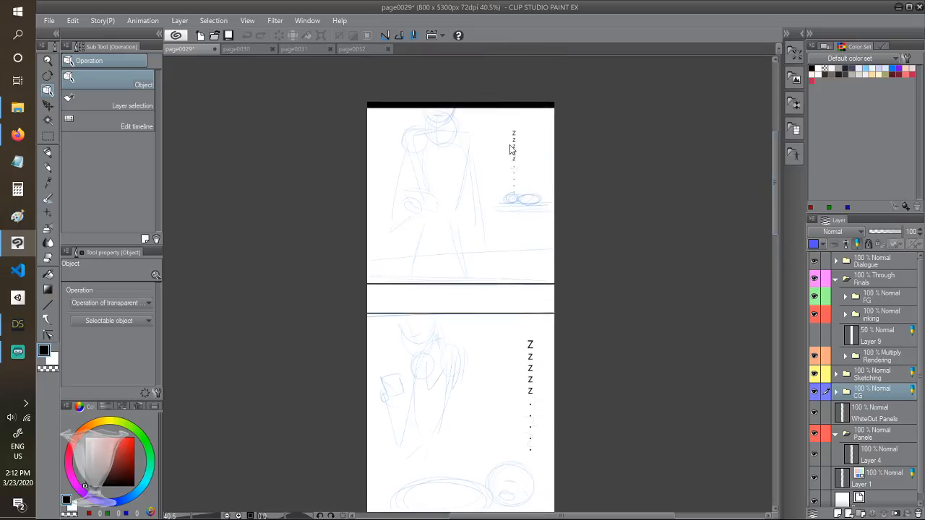
scroll(429, 87, "up", 2)
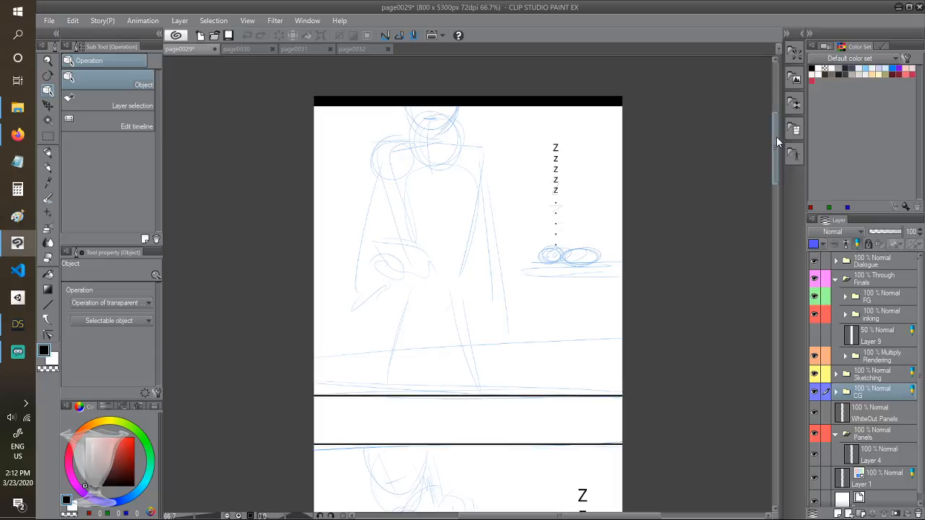
left_click_drag(776, 135, 771, 287)
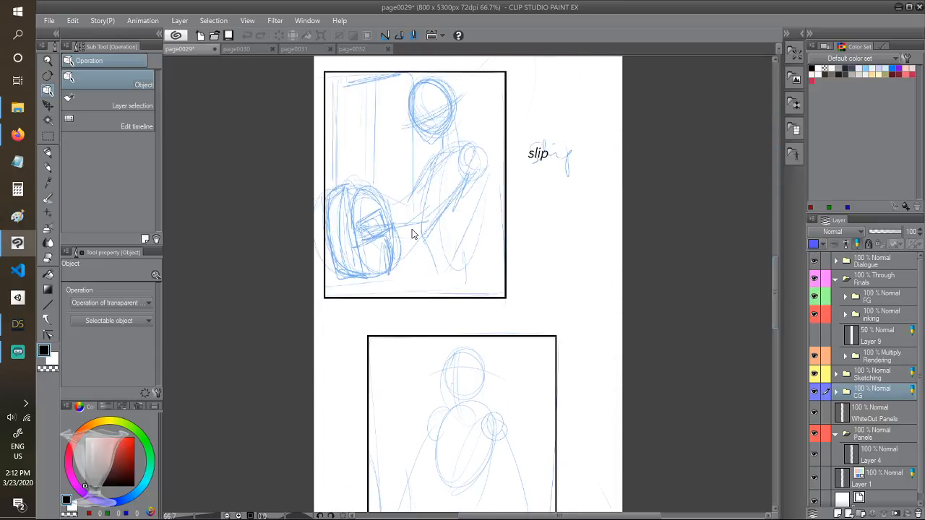
Switch to DAZ Studio, select the Genesis 8 Male figure and frame it from its left side
left_click(18, 325)
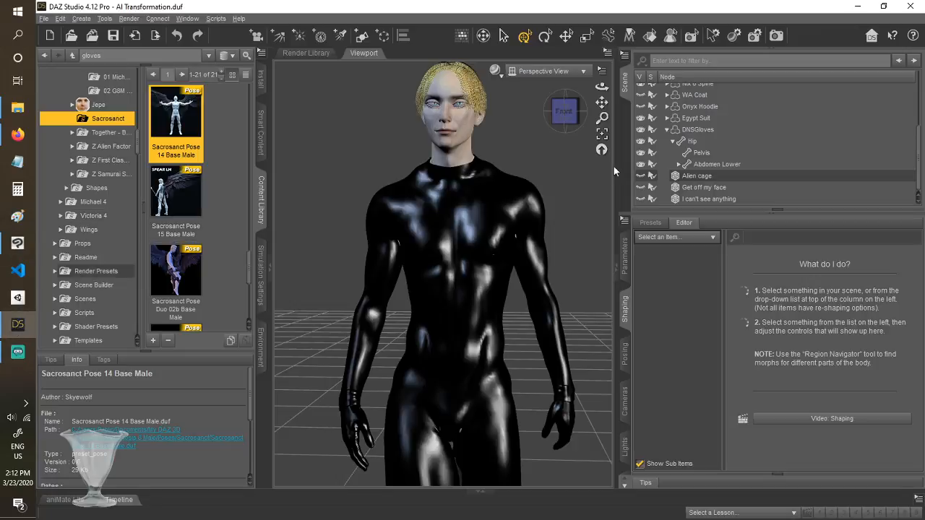
left_click(582, 114)
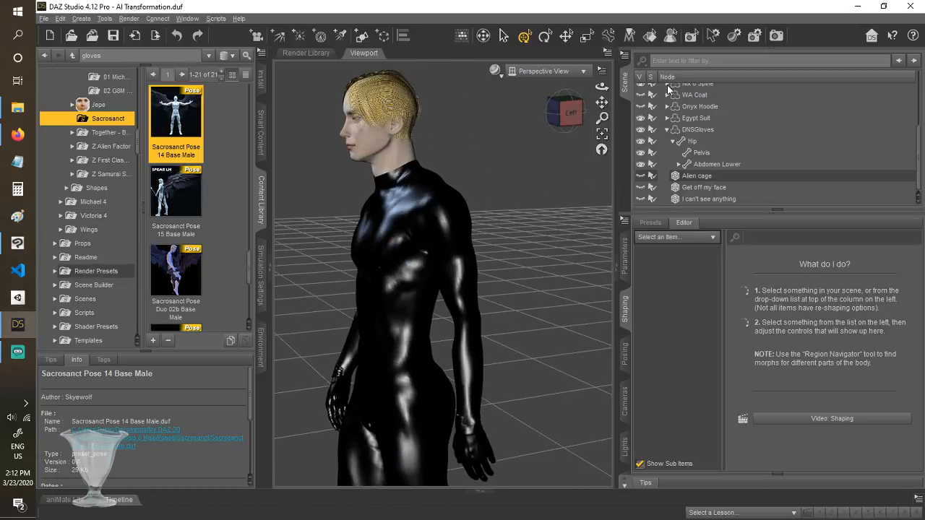
left_click(568, 111)
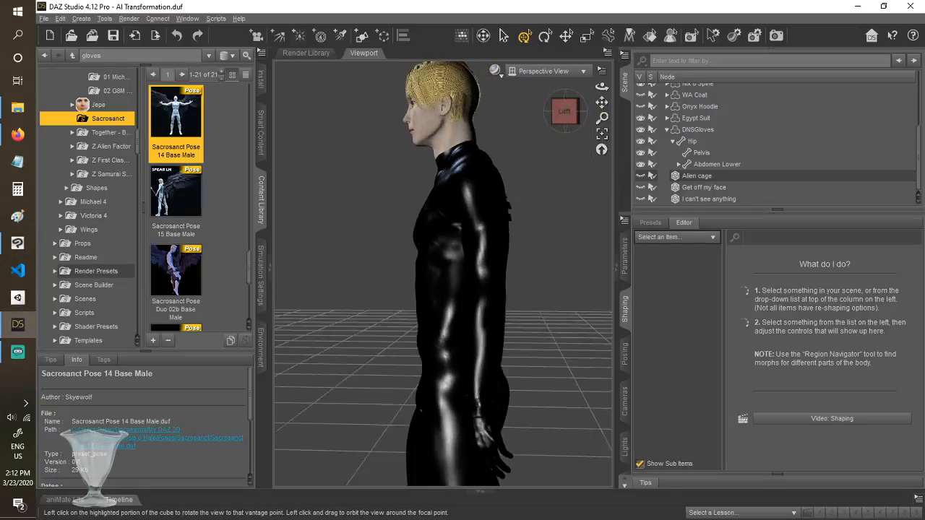
left_click_drag(601, 102, 576, 118)
left_click(573, 110)
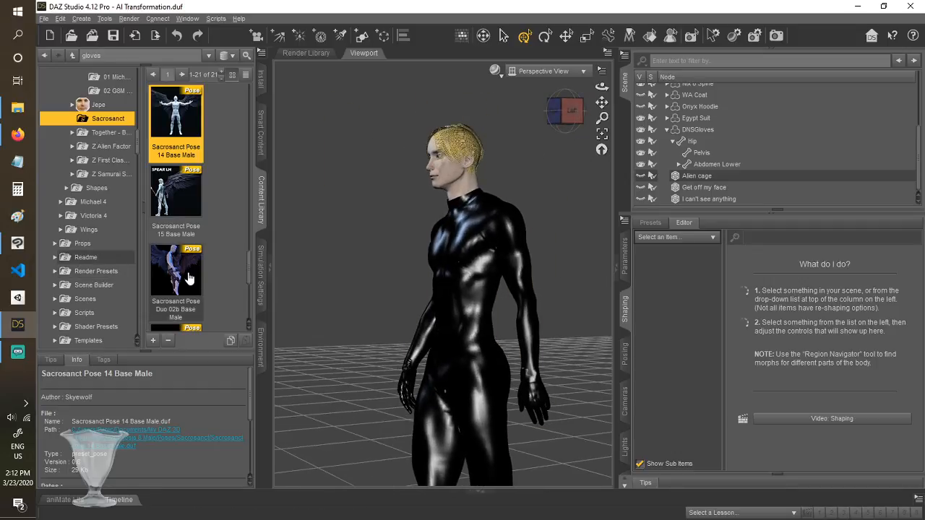
scroll(724, 143, "up", 3)
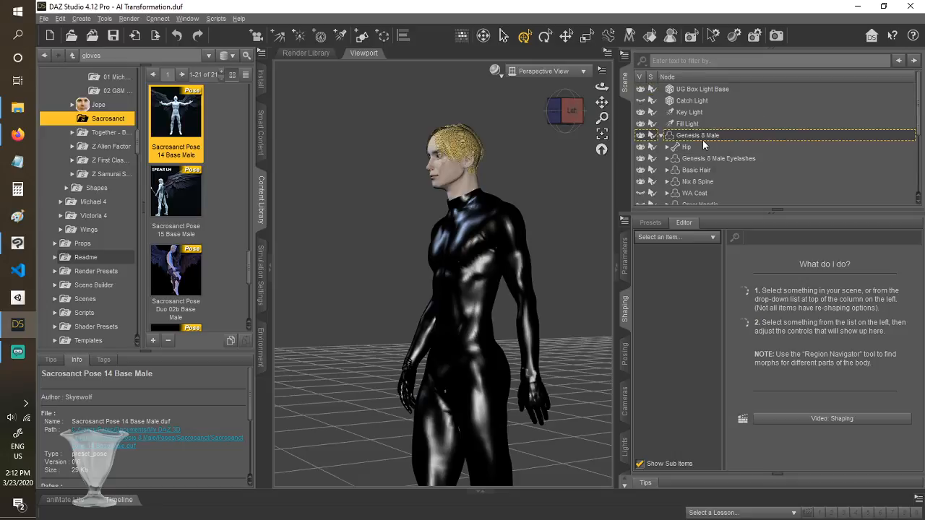
left_click(698, 136)
left_click(566, 111)
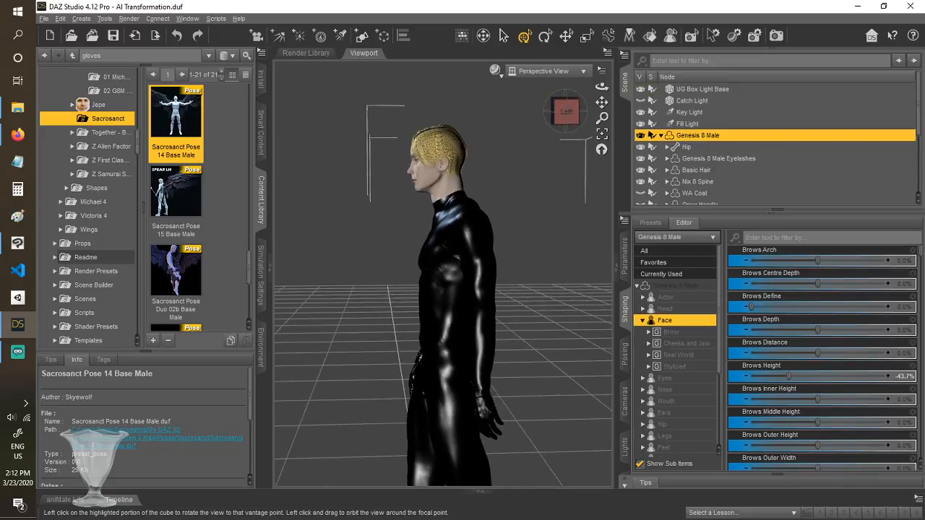
left_click_drag(571, 122, 669, 93)
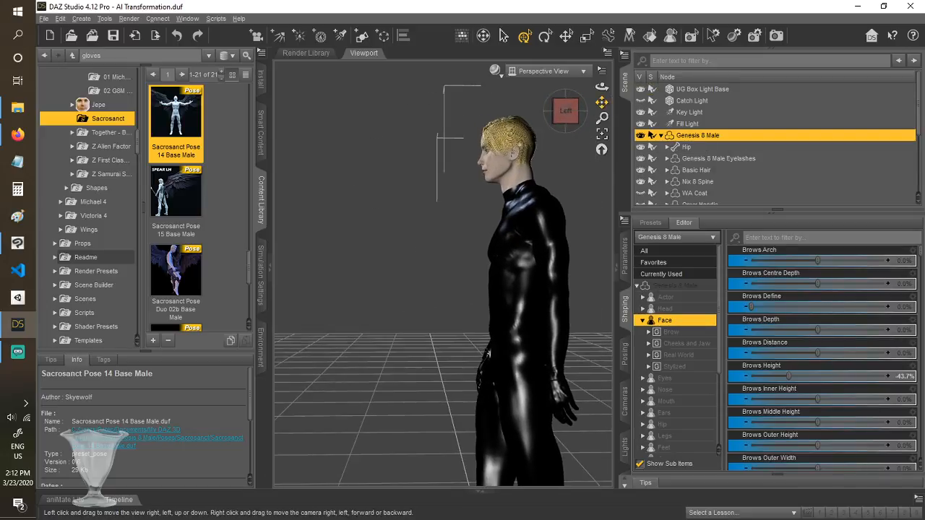
Swing the figure's left upper arm forward by changing the Front-Back rotation of the Left Shoulder Bend bone
left_click(556, 255)
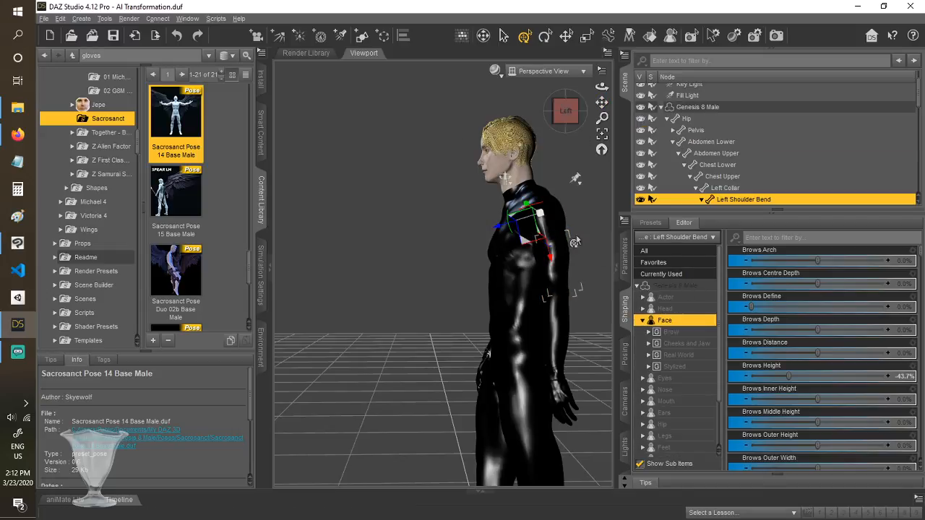
left_click(545, 36)
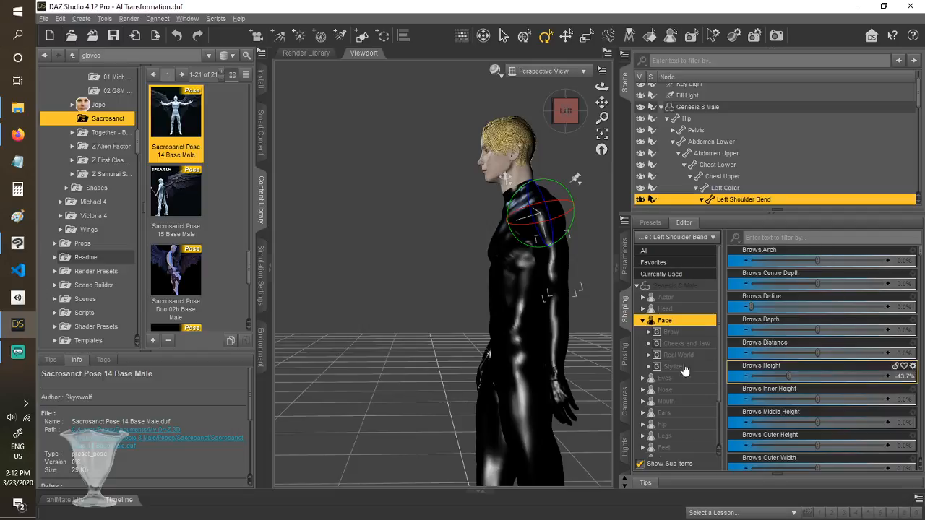
left_click(626, 354)
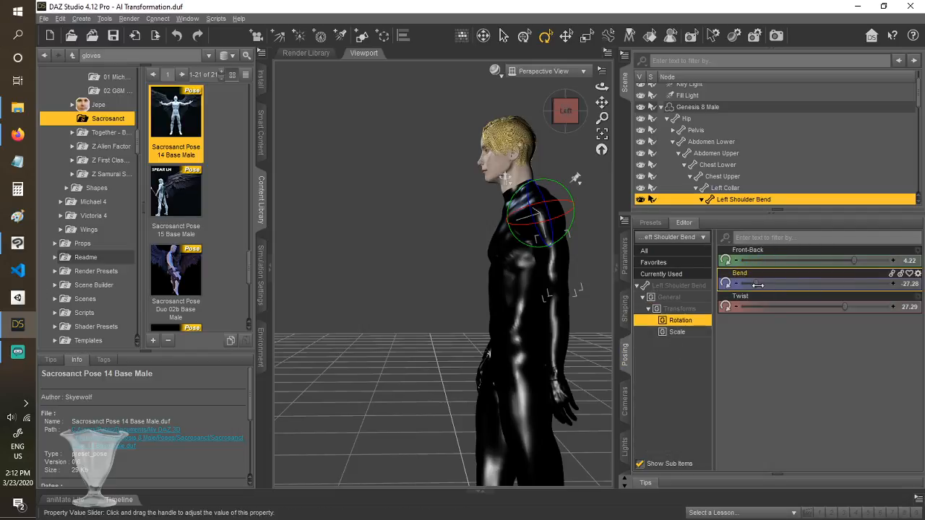
left_click_drag(852, 262, 804, 262)
Bend the left elbow by setting the Left Forearm Bend bone's Bend rotation to -39.11
left_click_drag(561, 108, 547, 113)
left_click(474, 304)
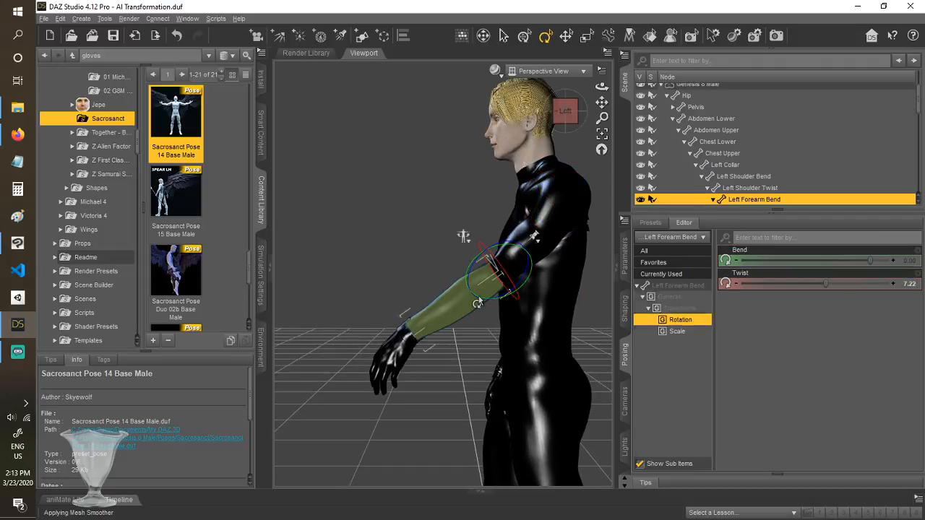
left_click_drag(868, 262, 830, 261)
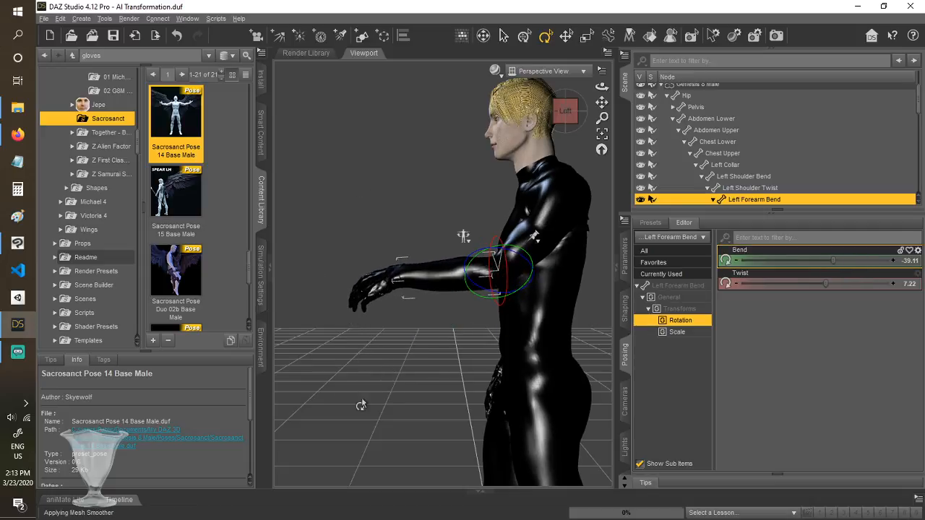
Search the content library for "bookbag" and clear the bone selection
left_click_drag(105, 57, 70, 63)
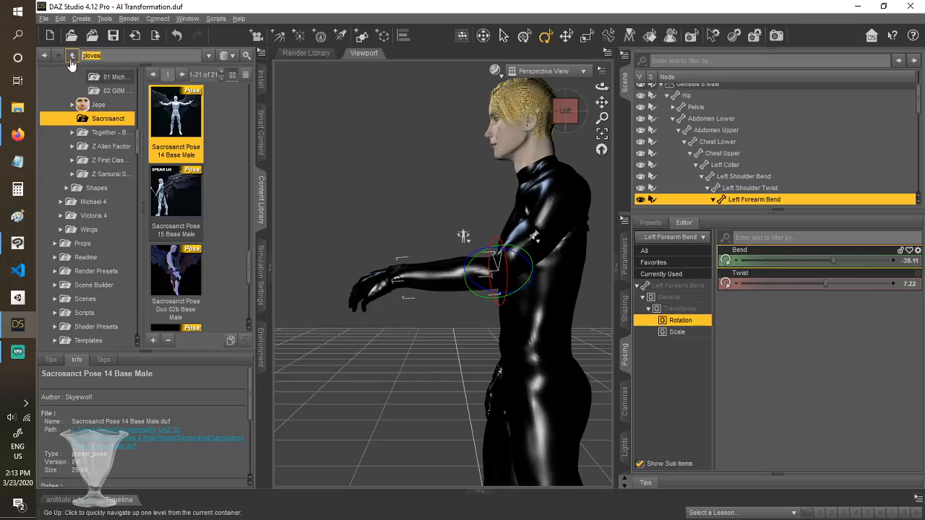
type("bookbag")
key("Return")
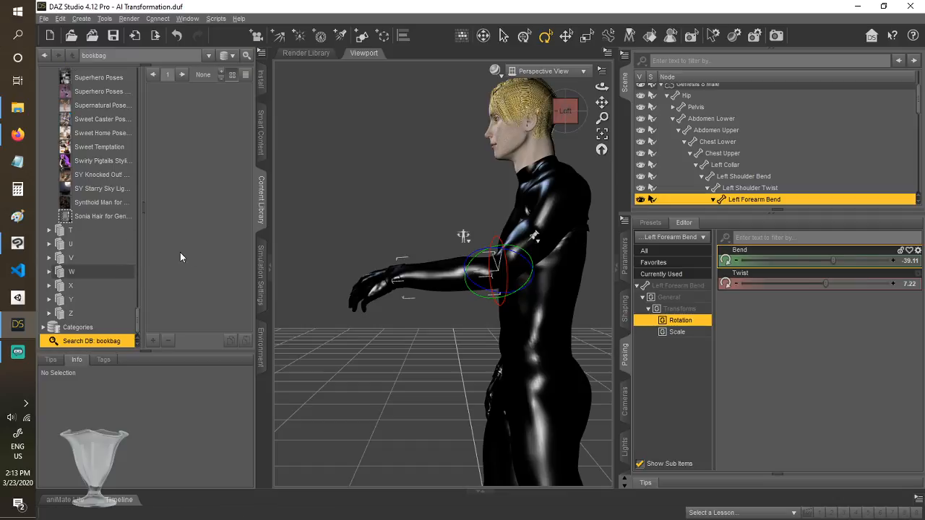
left_click(350, 196)
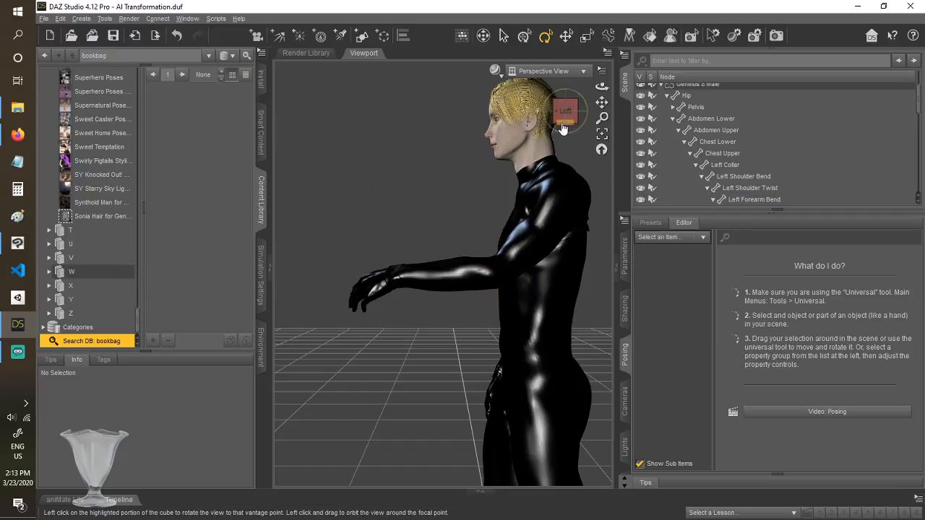
Raise the right arm forward by setting the Right Shoulder Bend bone's Bend to -3.00 and Front-Back to 71.48
left_click_drag(563, 128, 537, 289)
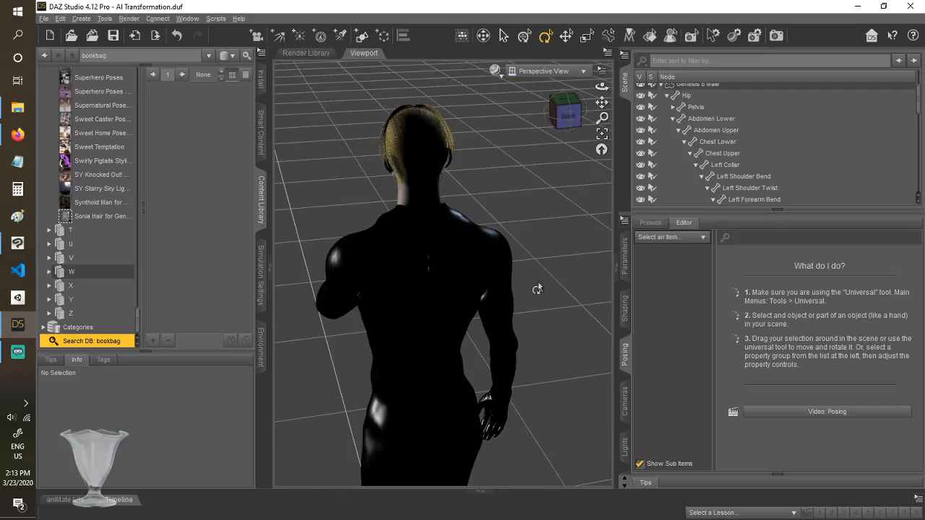
left_click(506, 316)
left_click(565, 115)
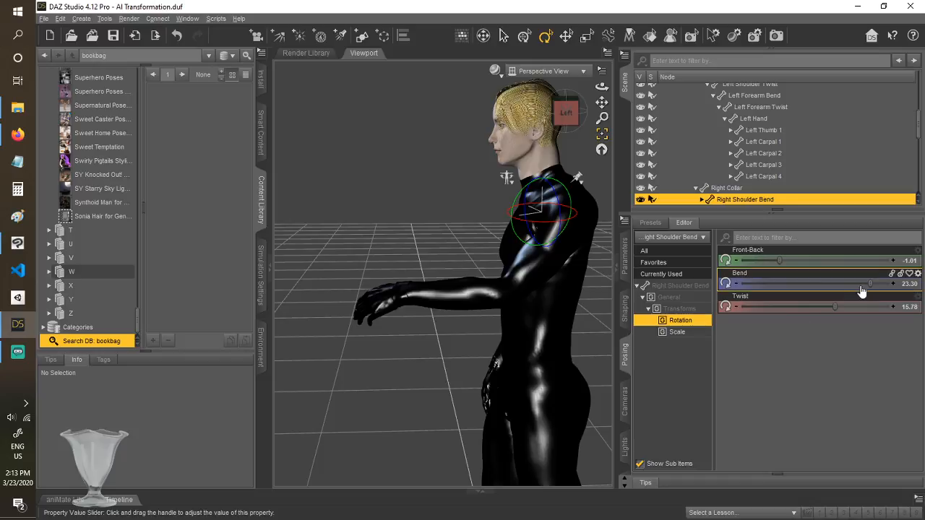
left_click_drag(862, 290, 848, 312)
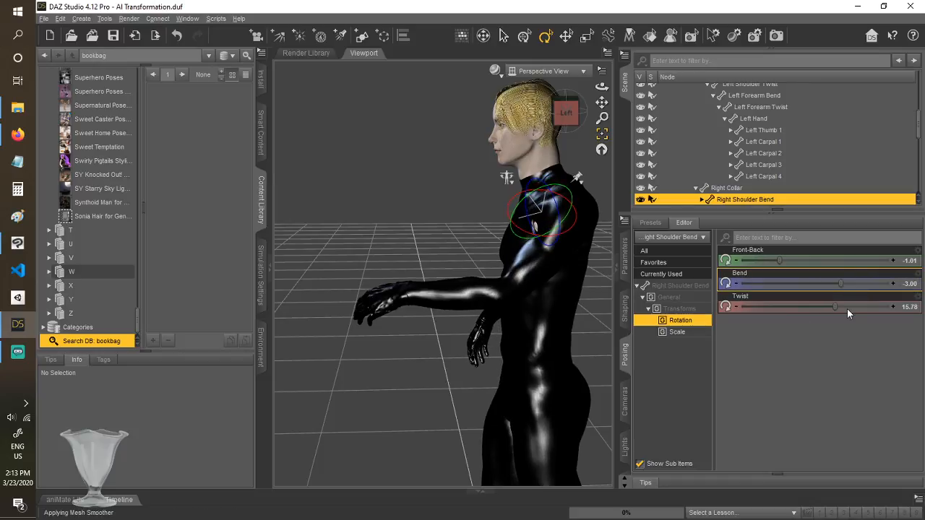
left_click_drag(775, 261, 853, 257)
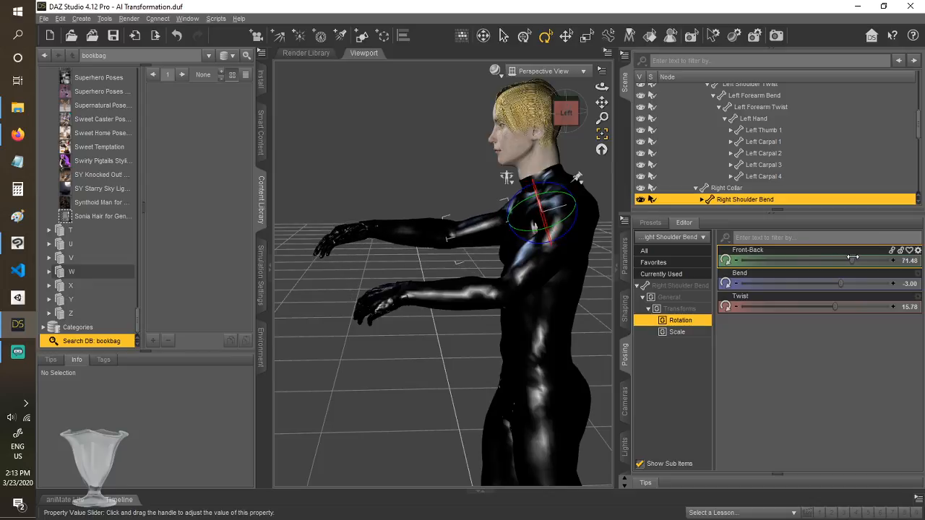
left_click(593, 283)
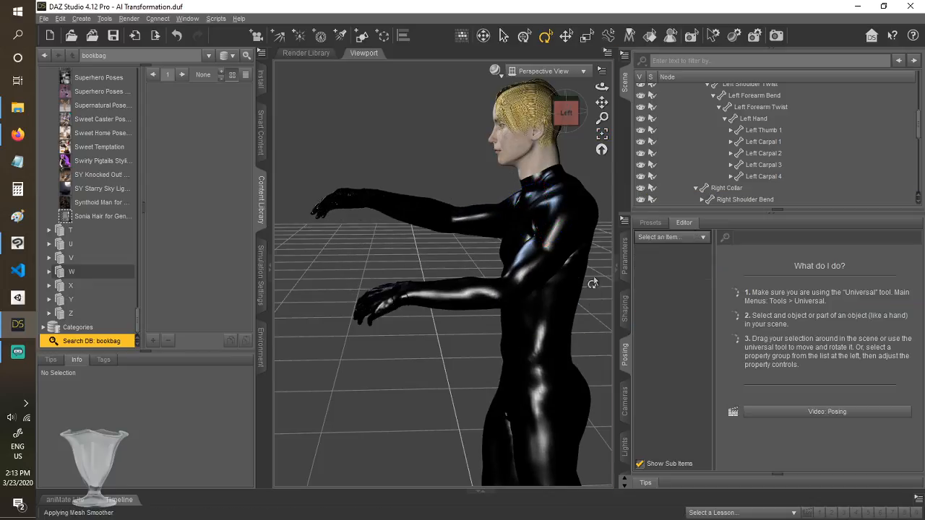
Try to tilt the neck forward by setting the Neck Upper bone's Bend rotation to 10.79
left_click_drag(566, 113, 566, 111)
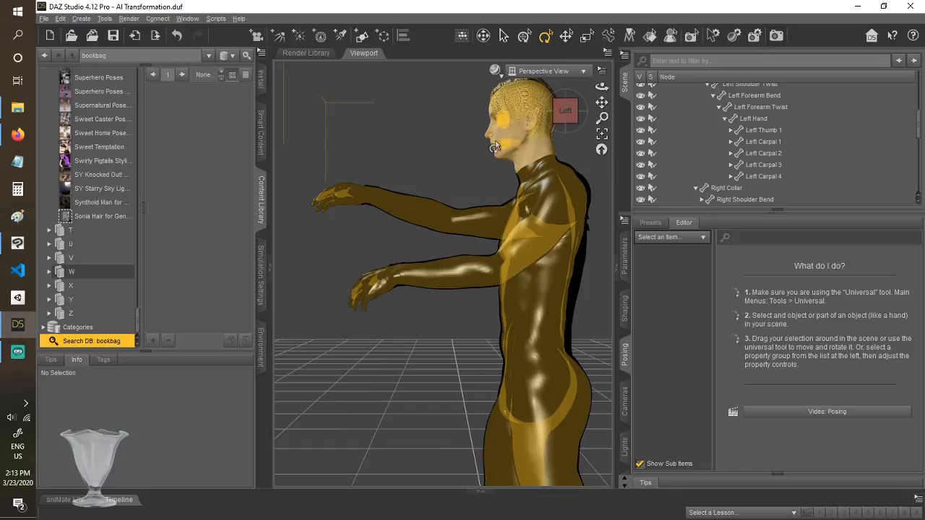
left_click(516, 153)
left_click(517, 153)
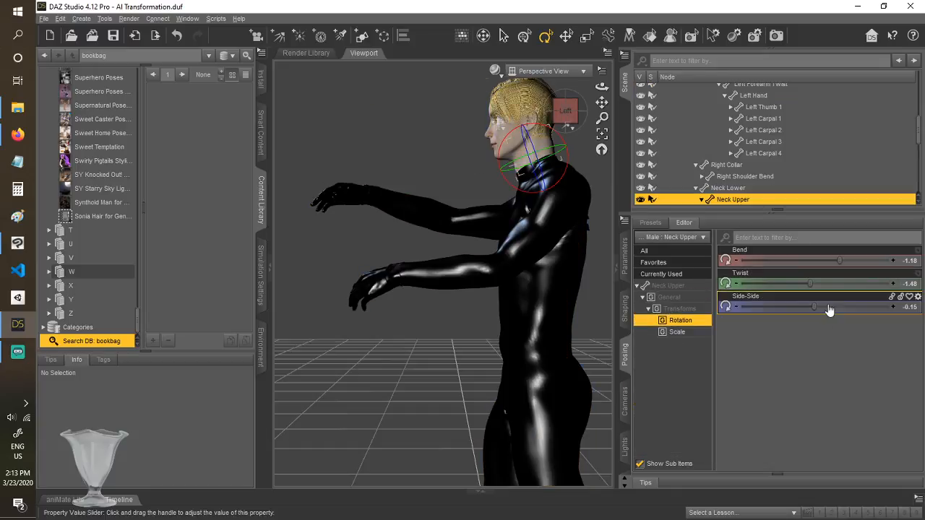
left_click_drag(830, 267, 883, 250)
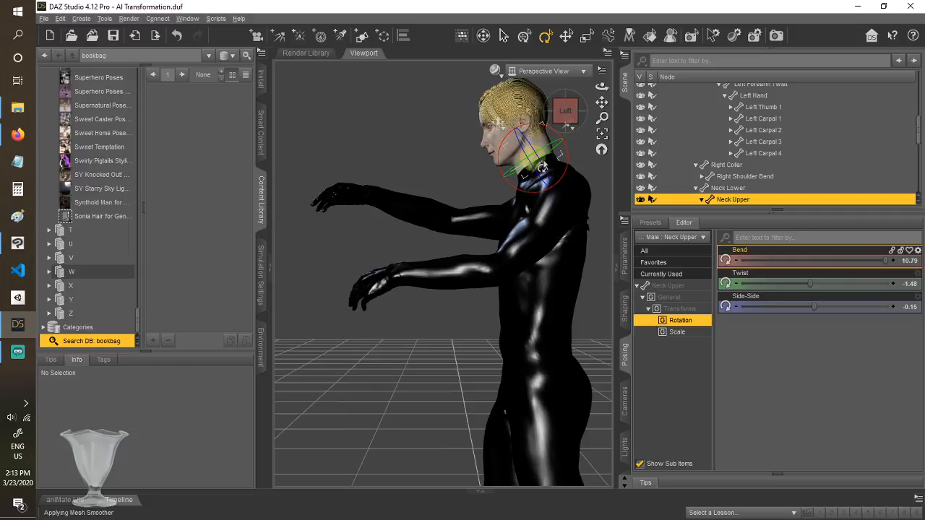
Tilt the head downward by setting the Head bone's Bend rotation to 7.92, and clear the selection
left_click(504, 153)
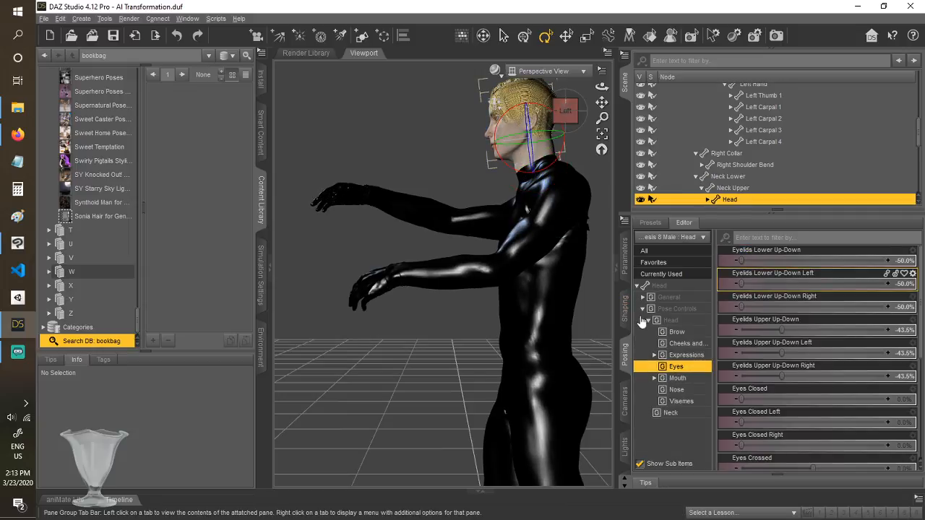
left_click(672, 290)
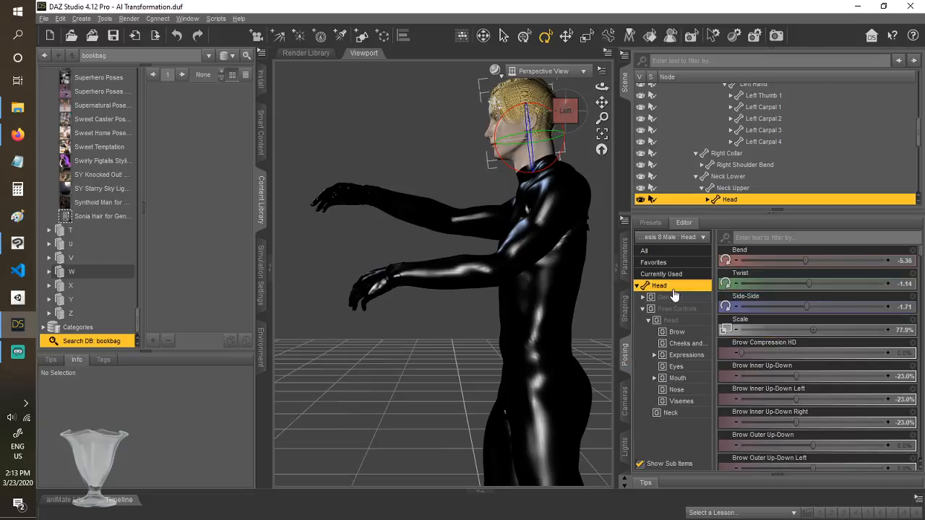
left_click_drag(807, 261, 840, 259)
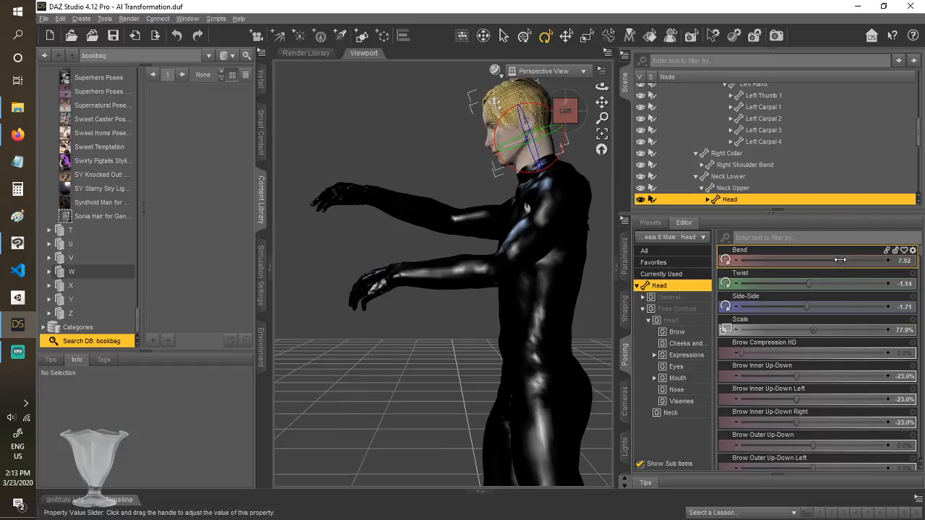
left_click(398, 388)
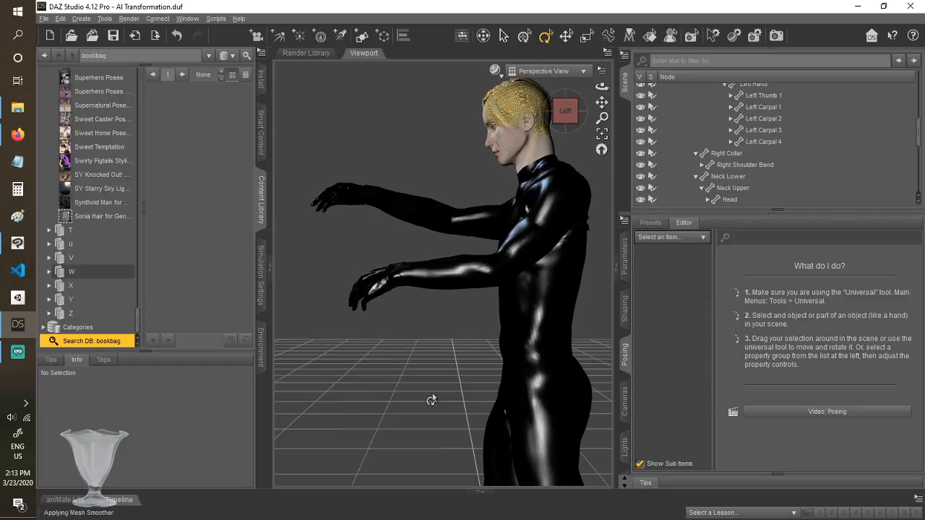
Start a test render, and cancel it after checking the "slip" panel sketch in Clip Studio Paint
left_click(784, 39)
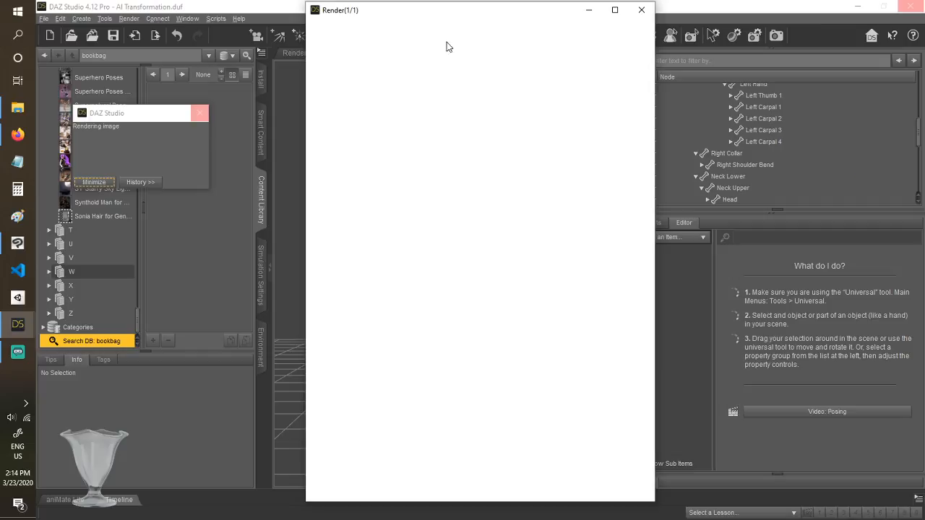
left_click(17, 243)
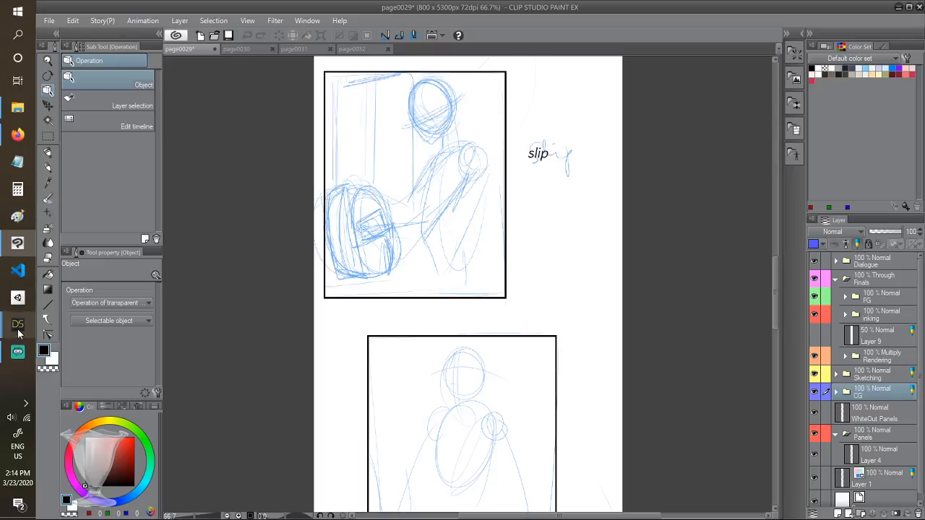
left_click(111, 361)
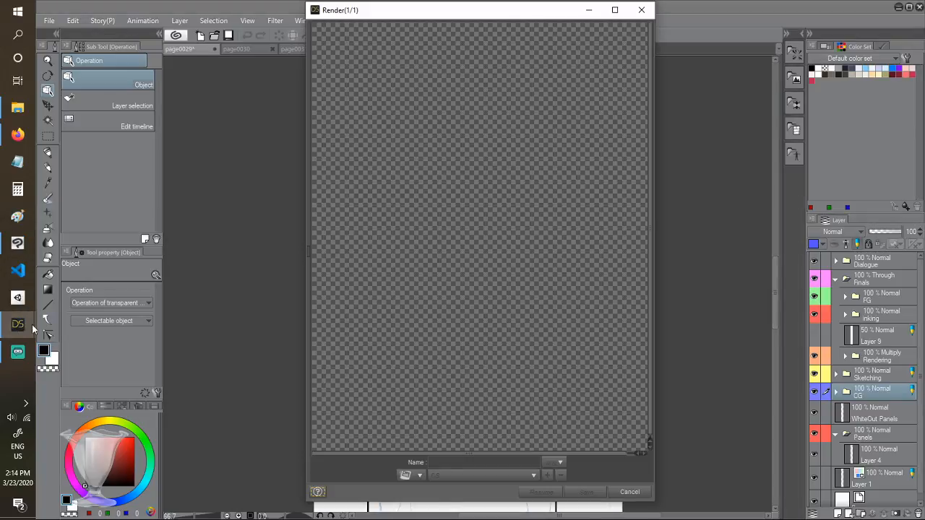
mouse_move(32, 324)
left_click(109, 275)
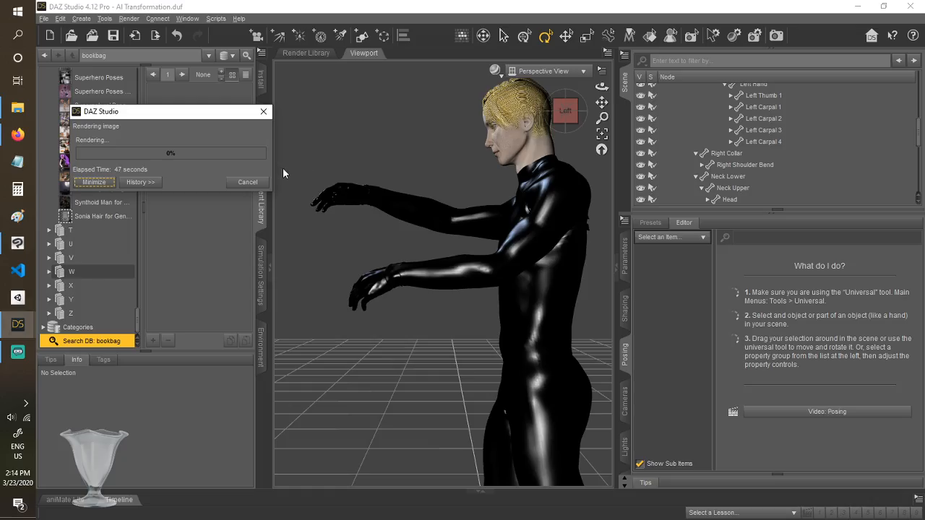
left_click(233, 184)
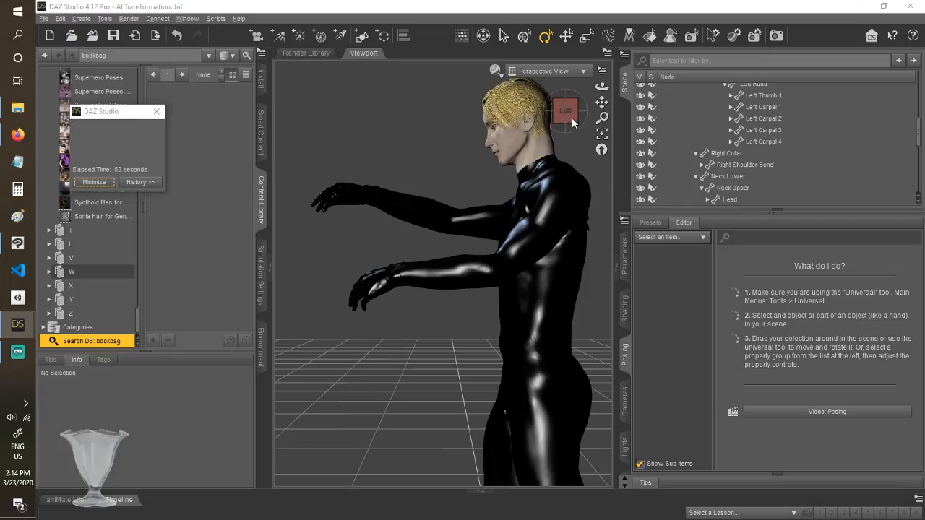
Lean the torso forward by increasing the Abdomen Upper Bend, and tilt the neck by setting the Neck Upper Bend to 4.11
left_click(539, 318)
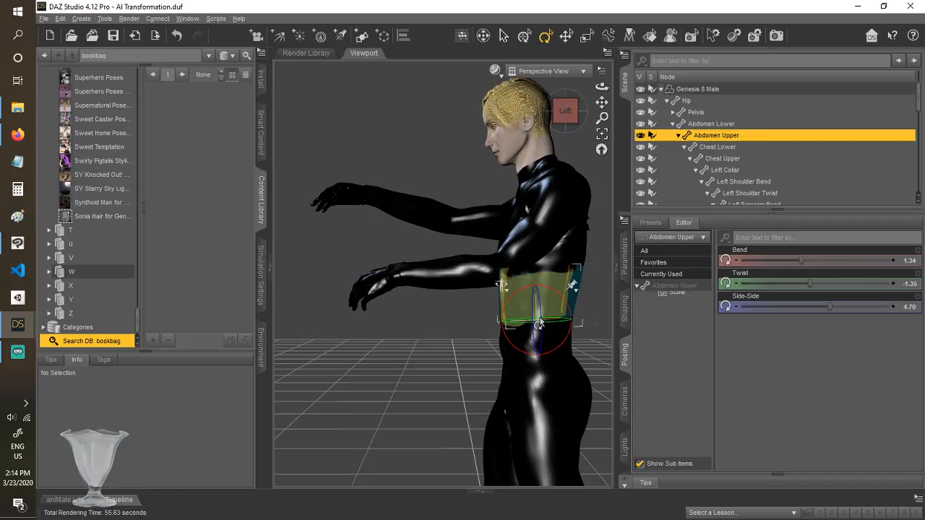
left_click(813, 263)
left_click_drag(813, 263, 815, 261)
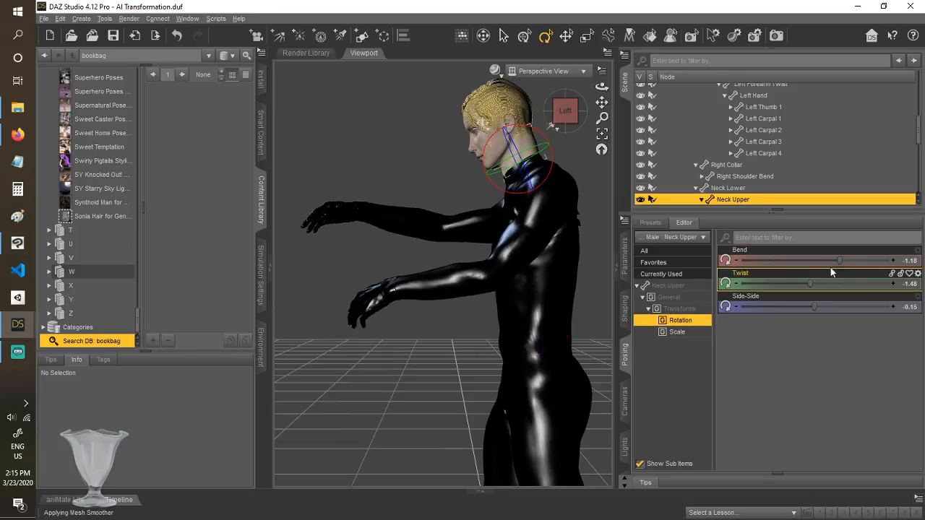
mouse_move(837, 260)
left_mouse_down()
mouse_move(808, 260)
mouse_move(832, 248)
left_mouse_up()
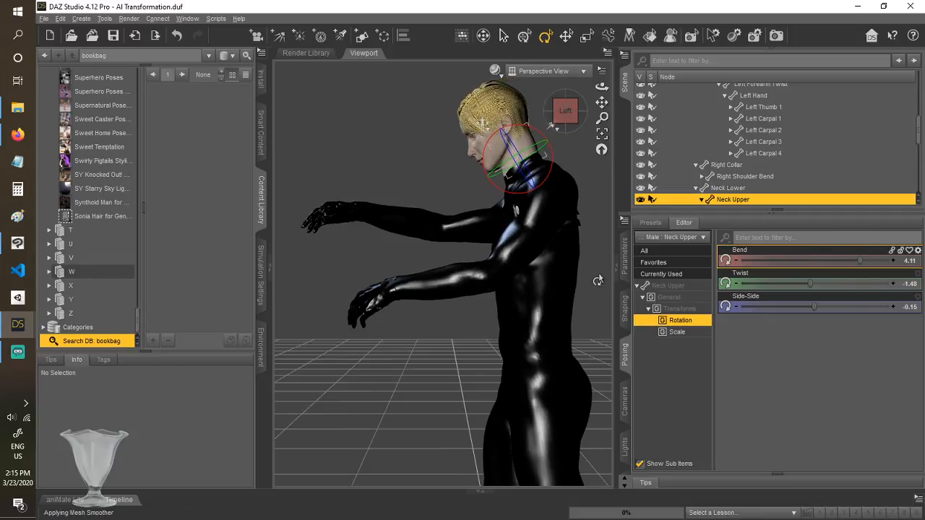
left_click(608, 238)
Bend the left elbow by setting the Left Forearm Bend's Bend to -75.89, and lower the arm by increasing the Left Collar's Twist
left_click(506, 277)
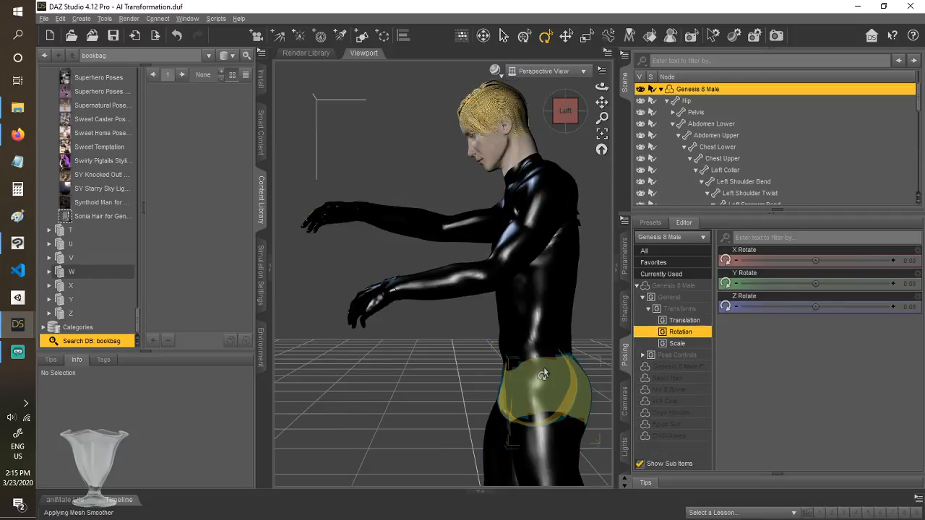
left_click(454, 304)
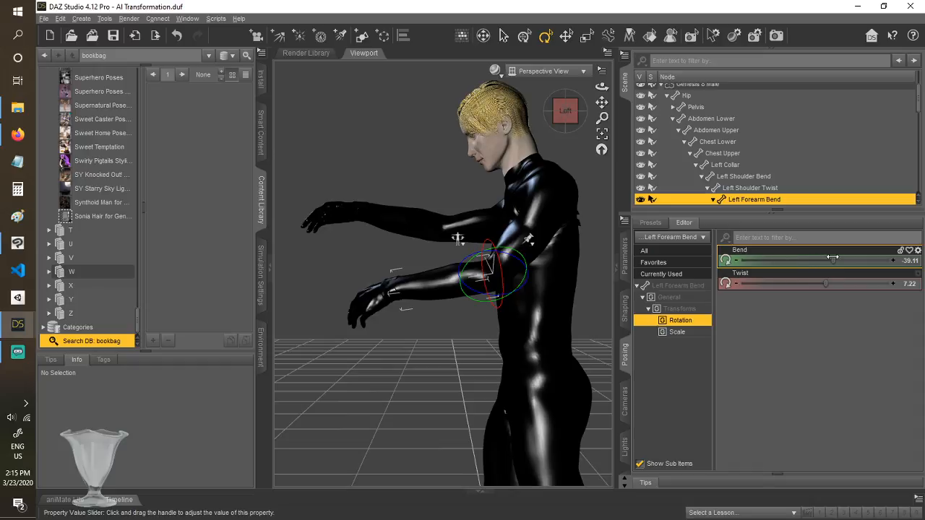
left_click_drag(833, 257, 604, 255)
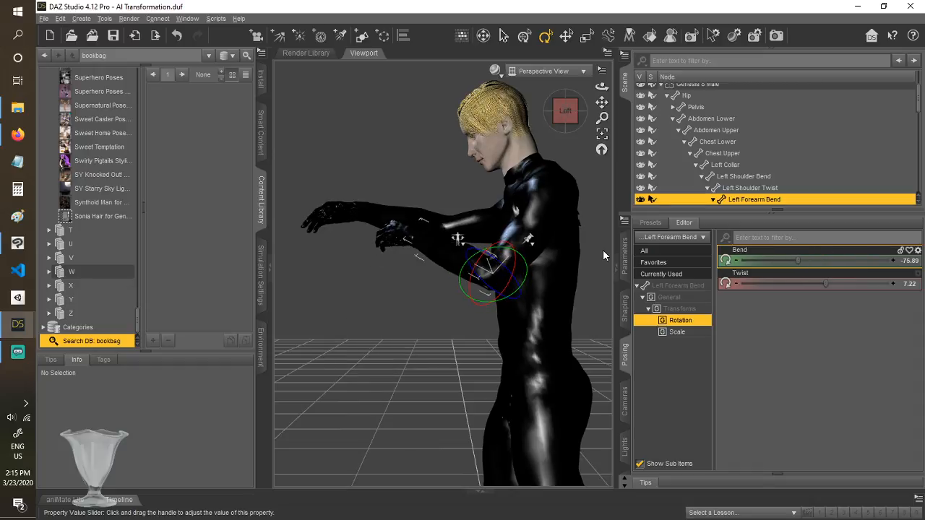
left_click(551, 218)
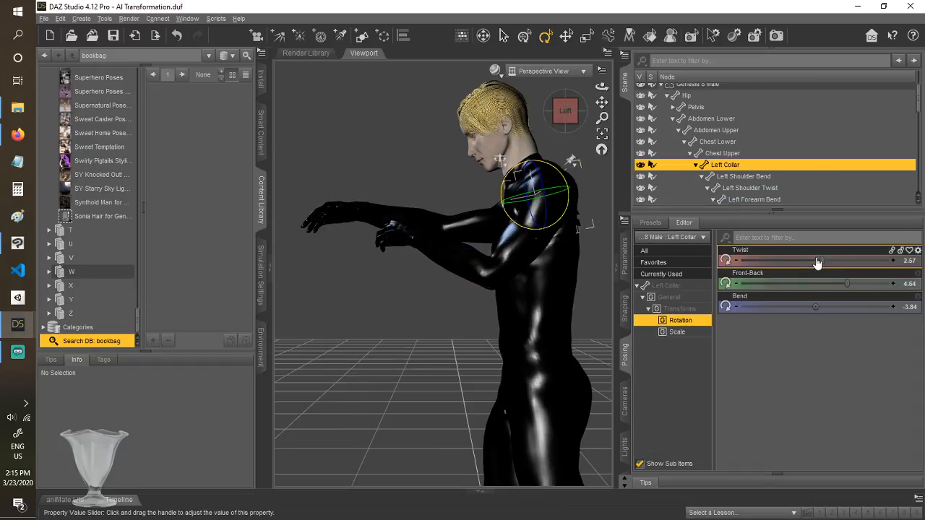
left_click_drag(822, 258, 879, 250)
Set the Right Forearm Bend bone's Bend to 34.88, and compare the pose with the "slip" sketch in Clip Studio Paint
left_click(430, 225)
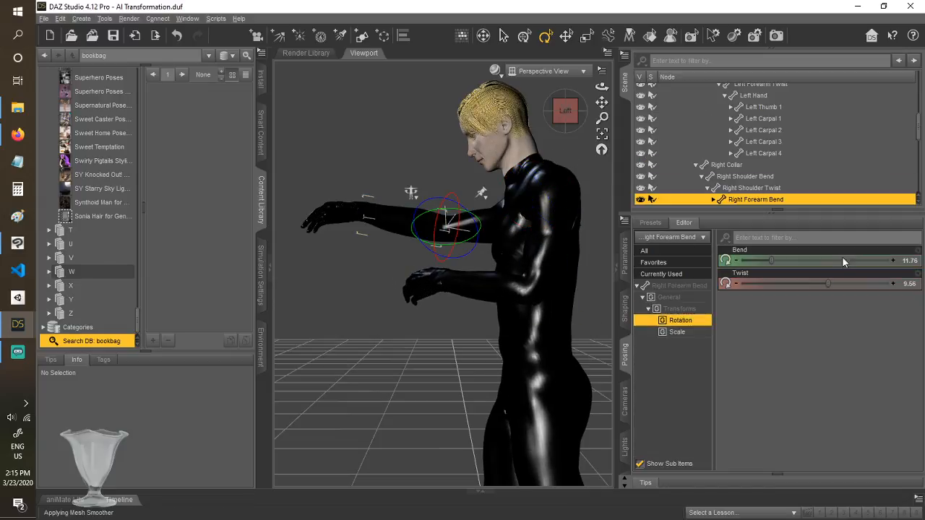
left_click_drag(769, 261, 848, 256)
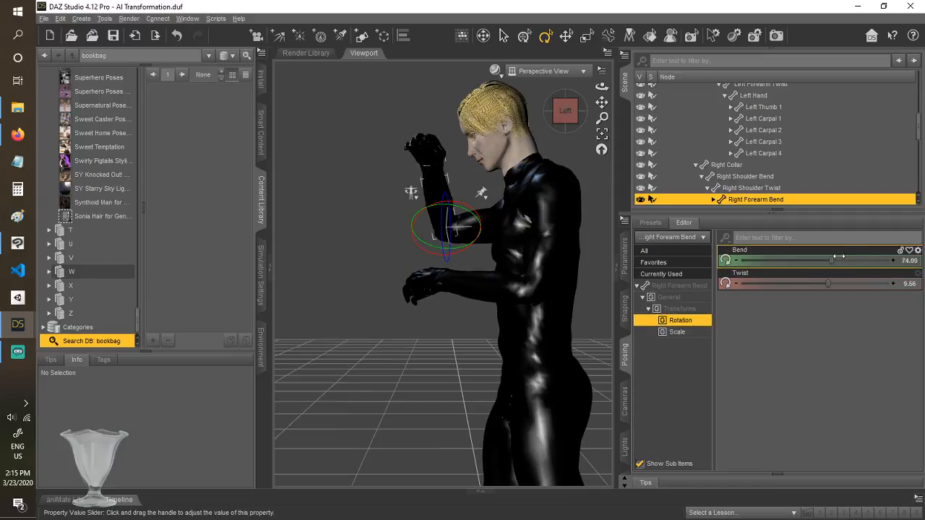
mouse_move(780, 262)
left_mouse_down()
mouse_move(828, 259)
mouse_move(776, 266)
mouse_move(794, 260)
left_mouse_up()
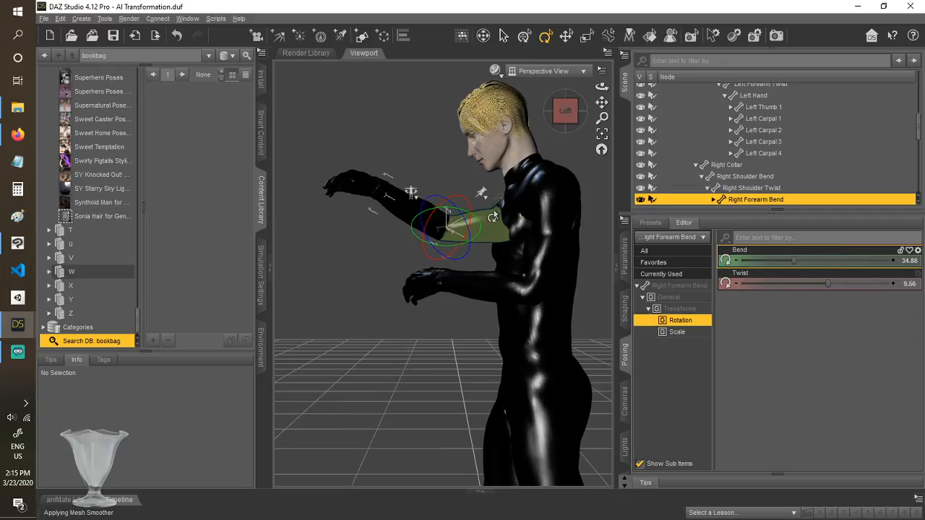
left_click(17, 244)
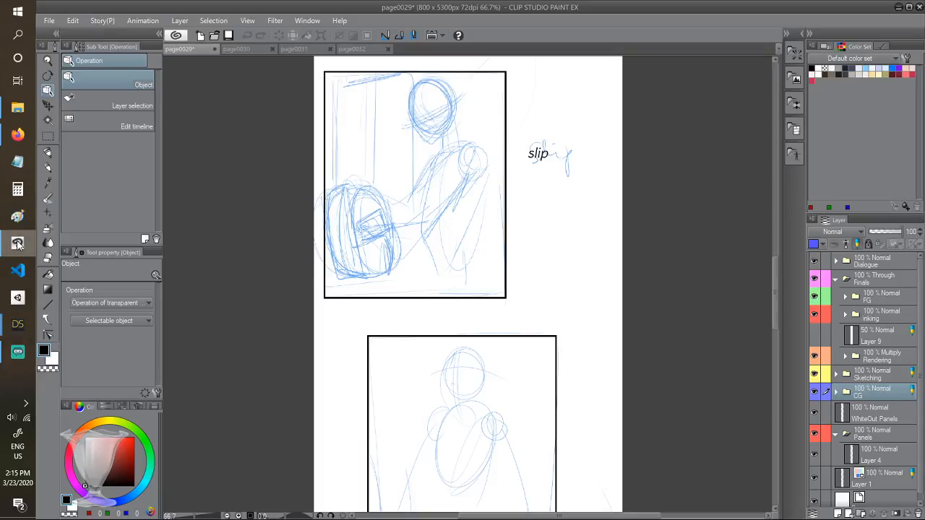
left_click(17, 324)
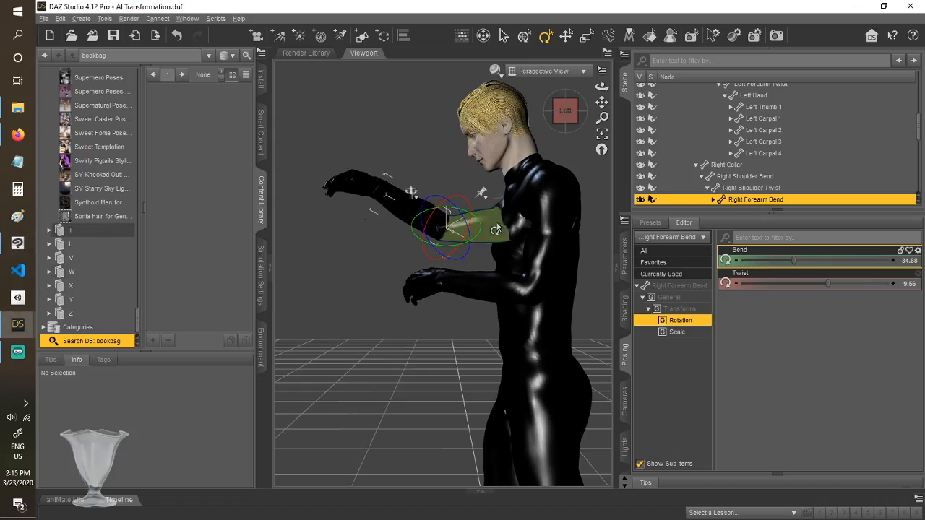
Lower the right arm by setting the Right Collar's Twist to 30.00 and Front-Back to -17.00, undoing a trial Bend change
left_click_drag(561, 110, 520, 116)
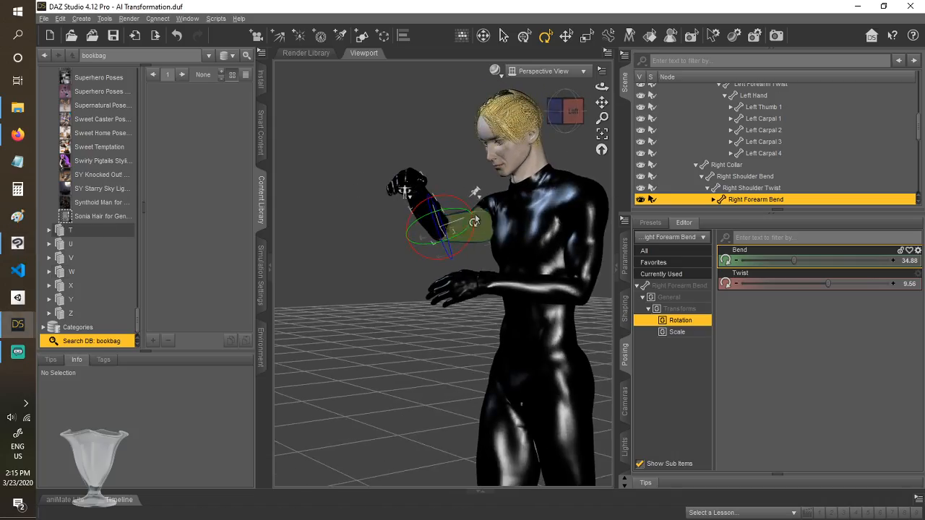
left_click(499, 209)
left_click(555, 111)
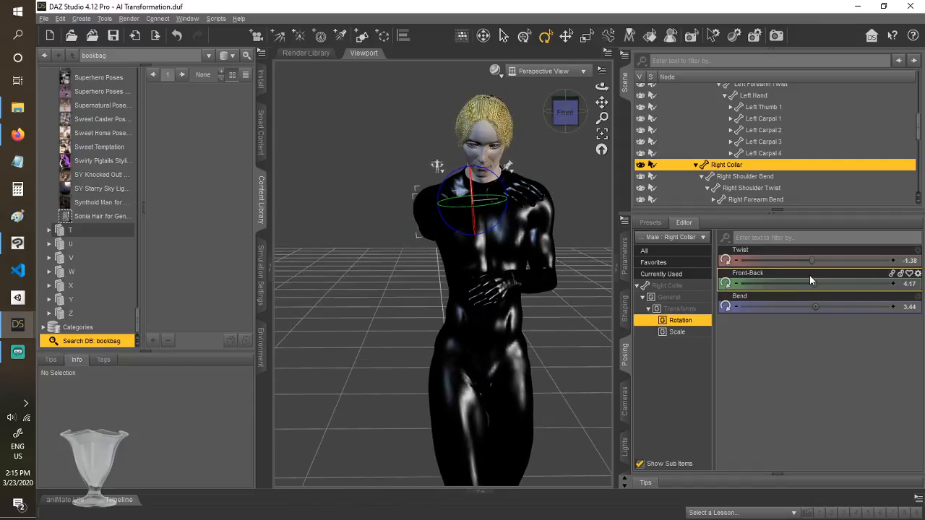
left_click_drag(810, 260, 920, 266)
left_click_drag(814, 311, 788, 311)
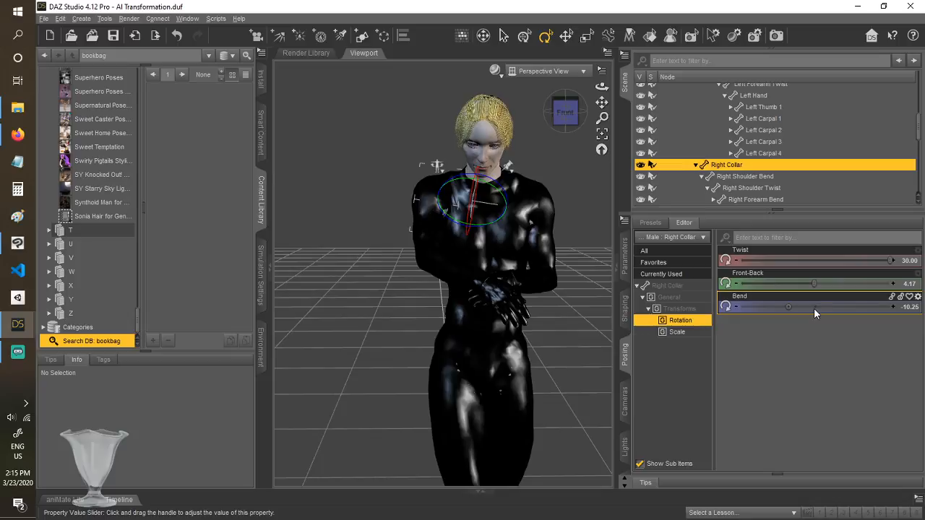
key("ctrl+z")
left_click_drag(835, 290, 710, 297)
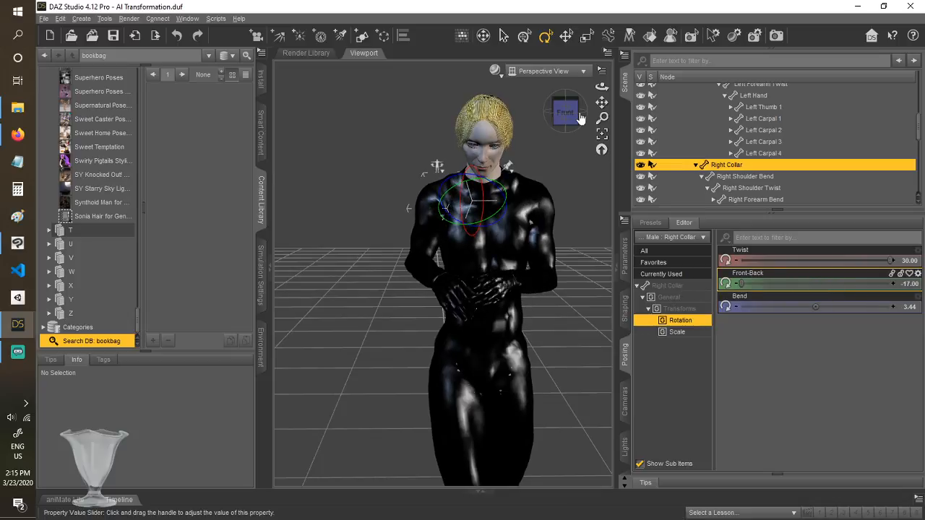
Rotate the right forearm by setting the Right Forearm Bend bone's Twist to 48.25 and Bend to 71.67
left_click_drag(581, 118, 436, 255)
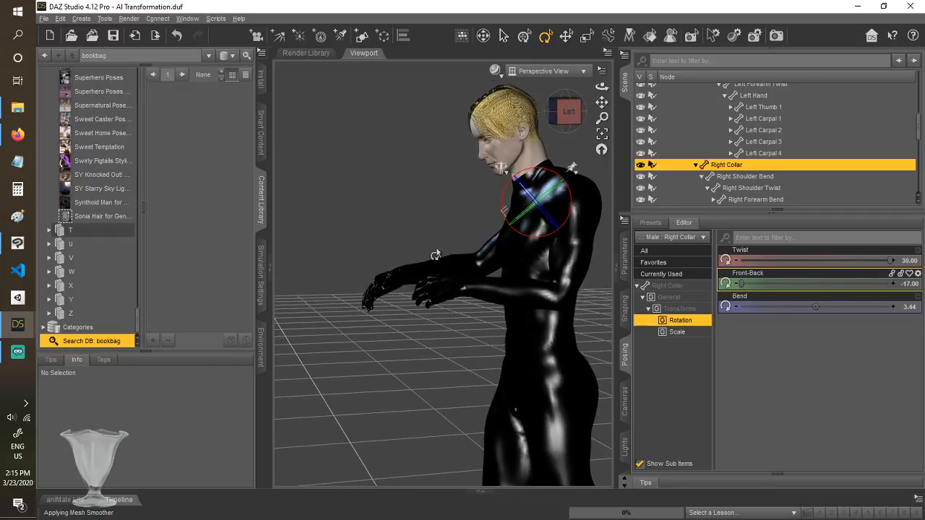
left_click(465, 268)
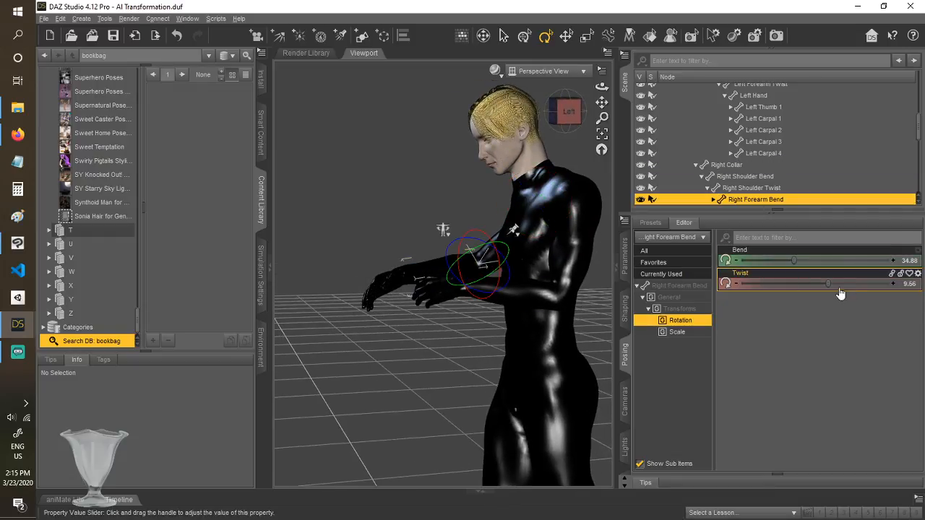
left_click_drag(841, 294, 871, 288)
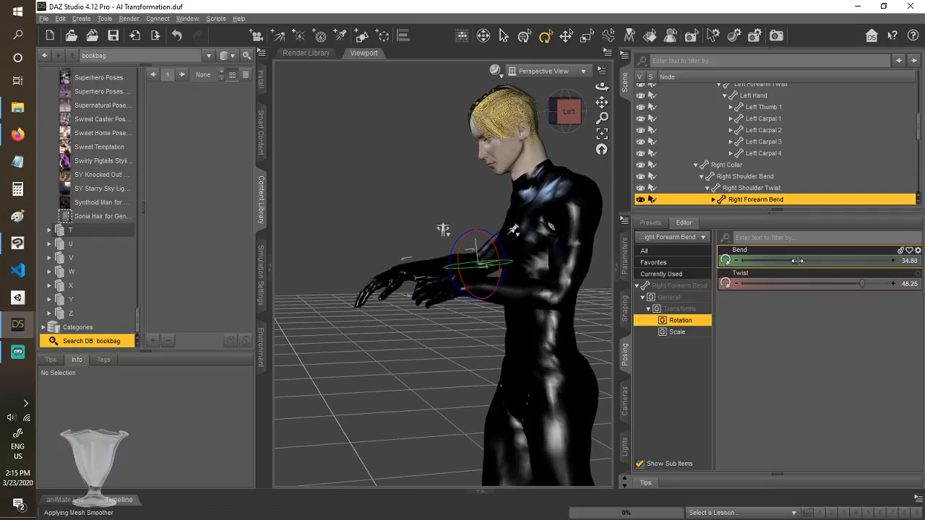
left_click_drag(798, 260, 830, 257)
Bend the left wrist by setting the Left Hand bone's Bend rotation to 47.32
left_click_drag(602, 86, 575, 87)
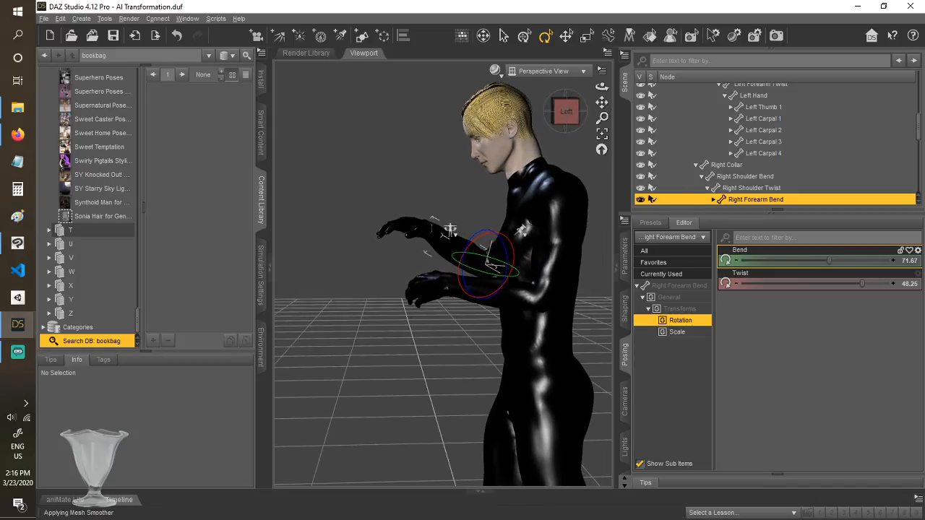
left_click(439, 290)
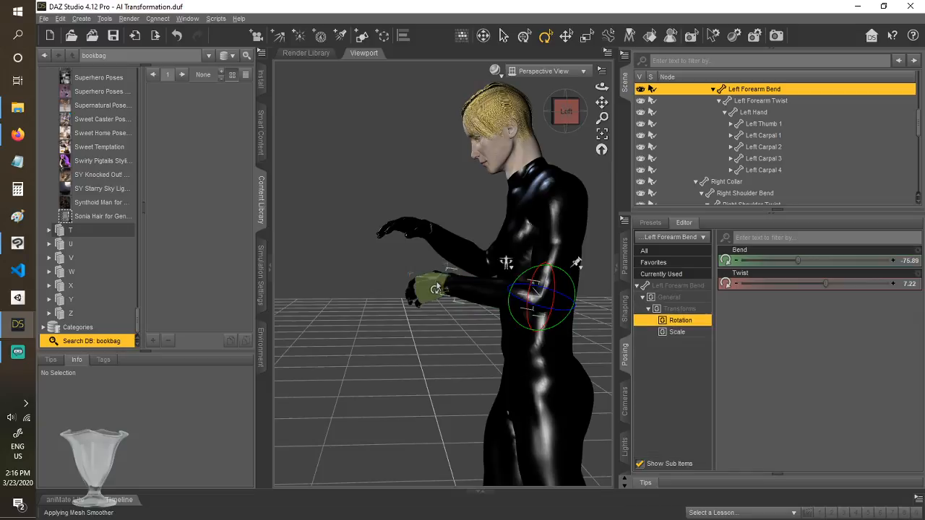
left_click(423, 291)
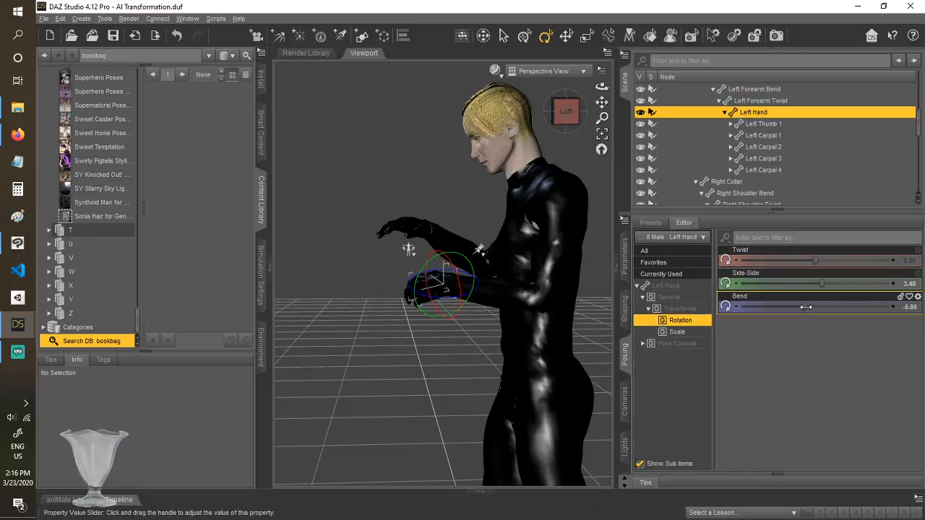
left_click_drag(803, 307, 857, 298)
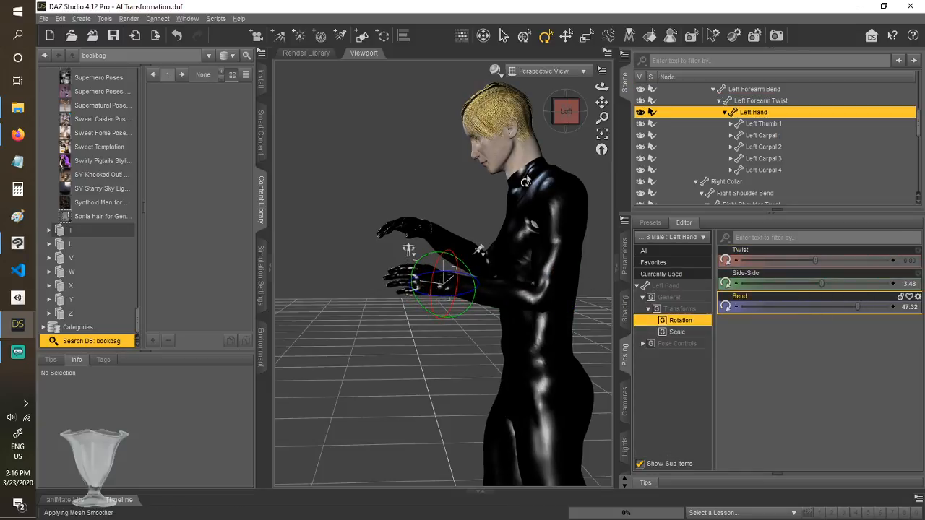
Deselect the left hand and frame the posed figure's upper body from its left side for a screen capture
left_click(589, 170)
left_click_drag(601, 117, 603, 251)
scroll(603, 251, "down", 2)
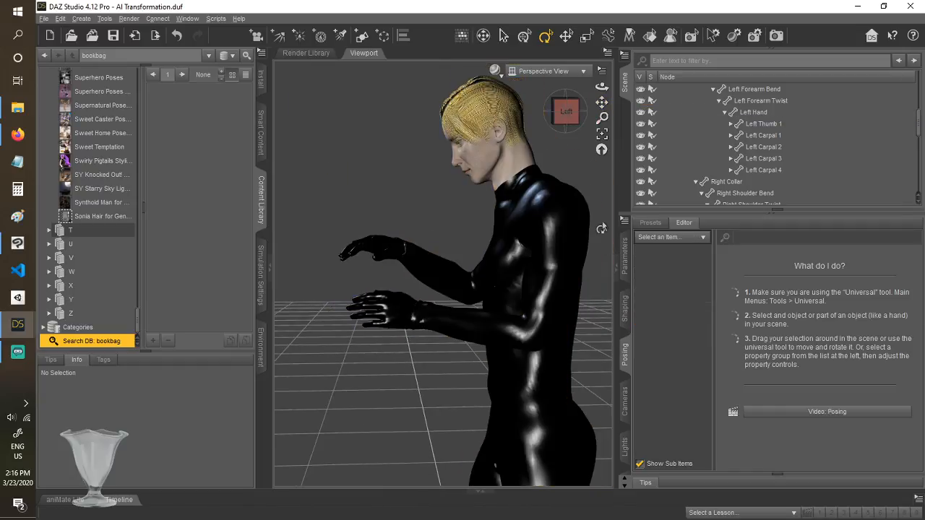
mouse_move(566, 112)
left_mouse_down()
mouse_move(569, 103)
mouse_move(569, 113)
left_mouse_up()
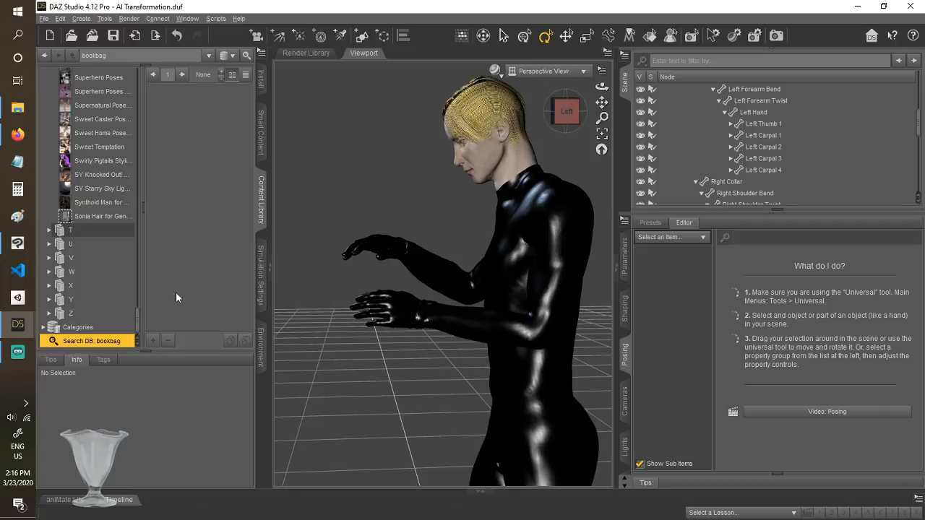
Switch to Clip Studio Paint and add a new layer for the captured figure inside the CG folder of page0029
left_click(17, 243)
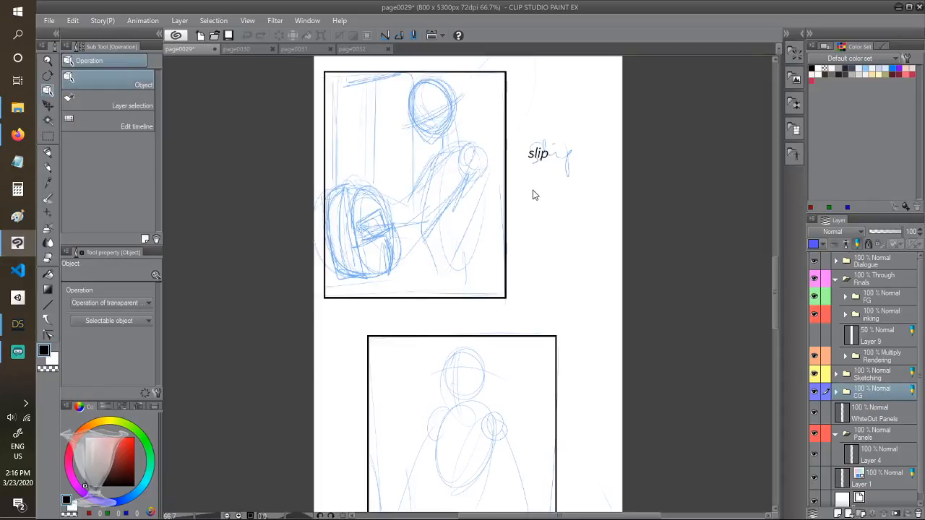
scroll(873, 410, "down", 1)
left_click(891, 455)
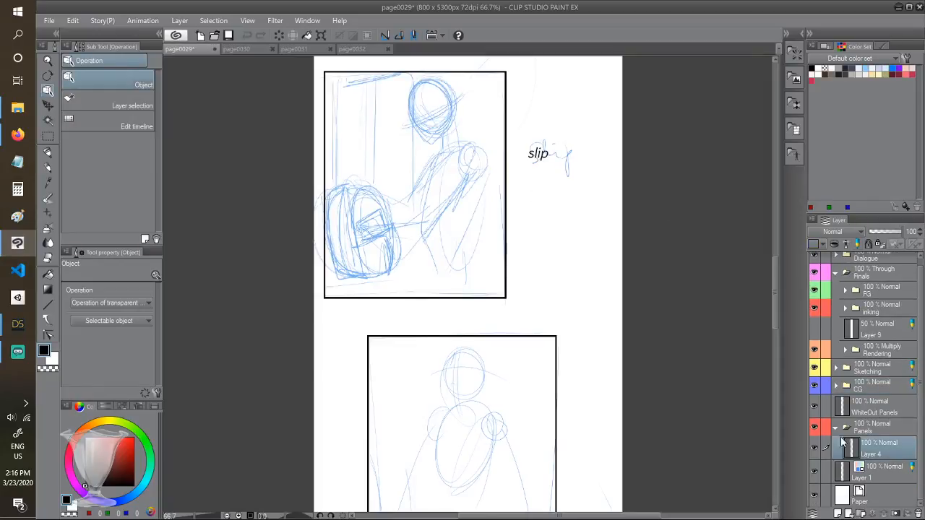
left_click(871, 388)
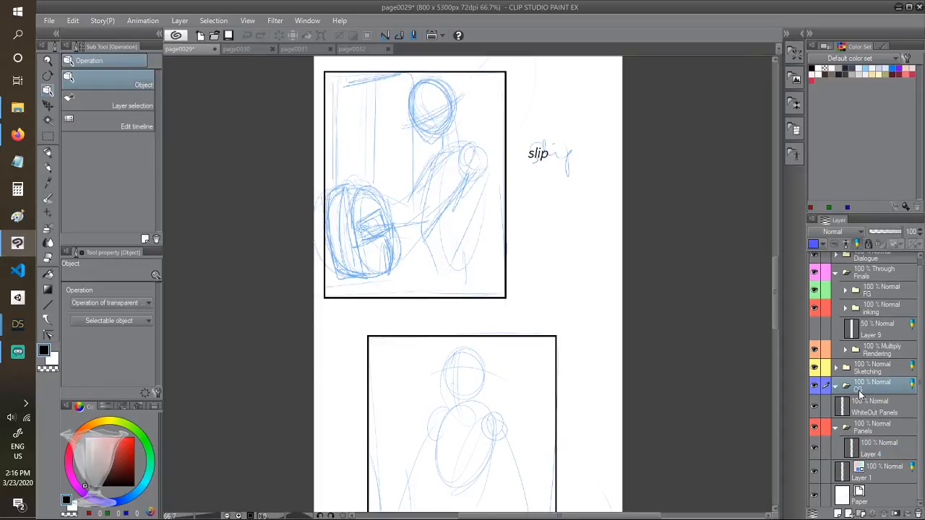
key("ctrl+shift+n")
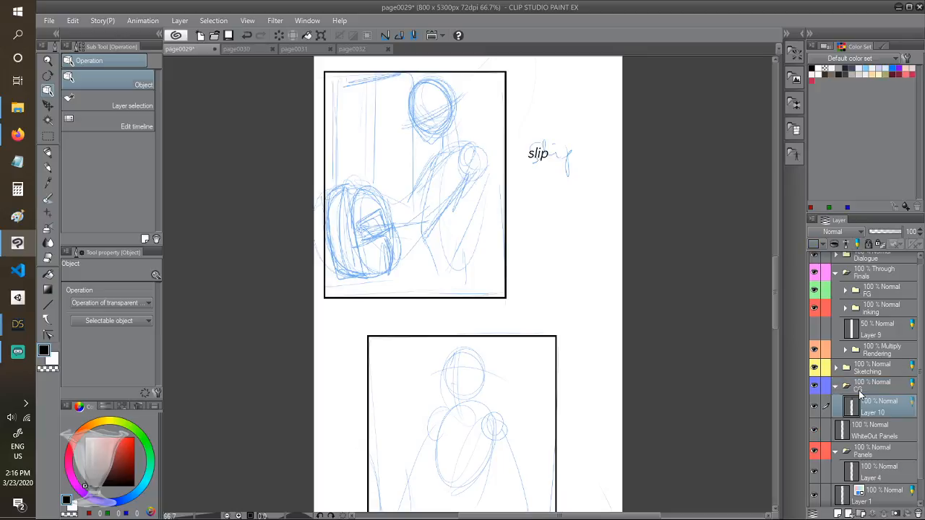
Move the pasted figure screenshot down the page onto the "slip" panel
scroll(446, 274, "down", 8)
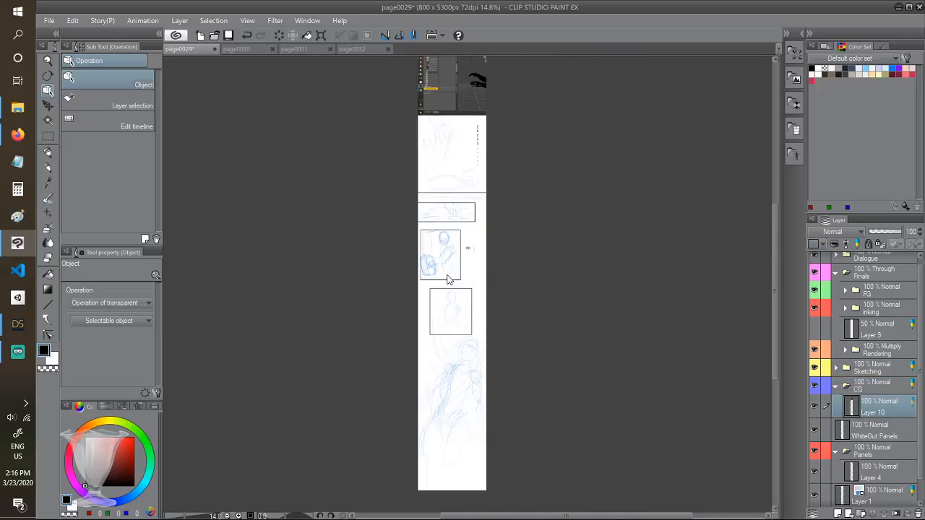
left_click_drag(452, 158, 432, 260)
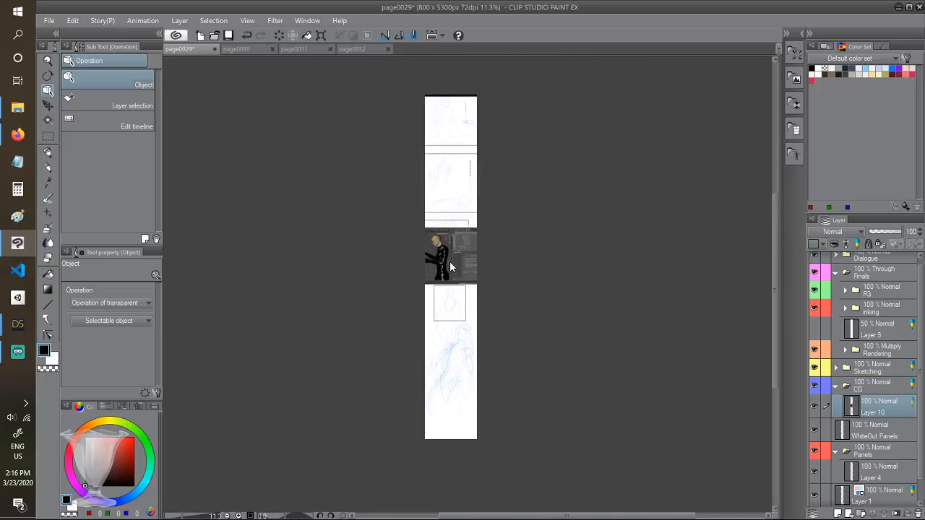
scroll(430, 261, "up", 5)
scroll(431, 257, "up", 2)
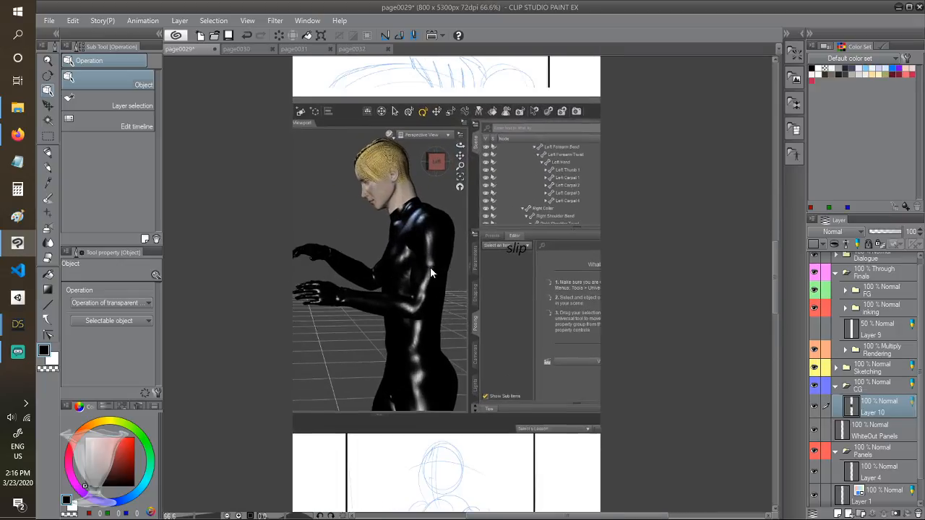
Auto-select only the interior of the "slip" panel on Layer 4 of the Panels folder, with Follow adjacent pixel enabled
left_click(874, 455)
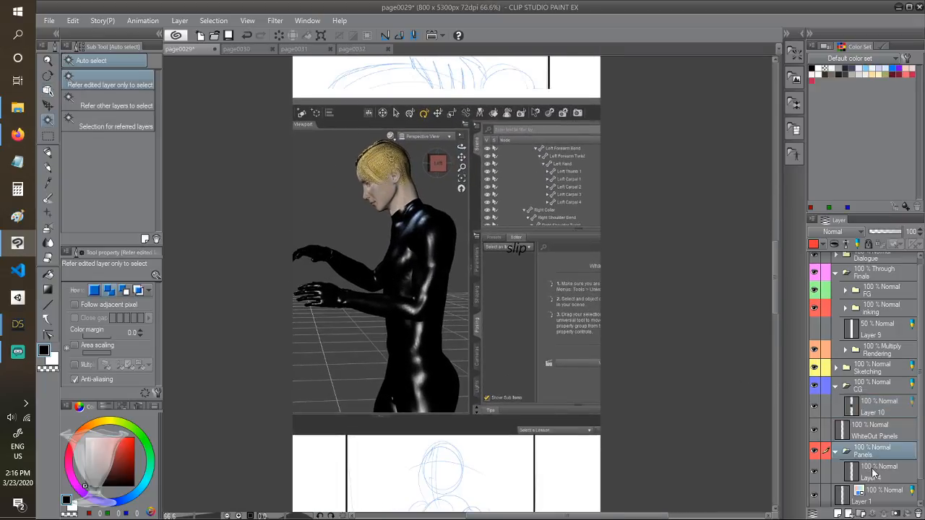
left_click(874, 474)
key("w")
left_click(381, 284)
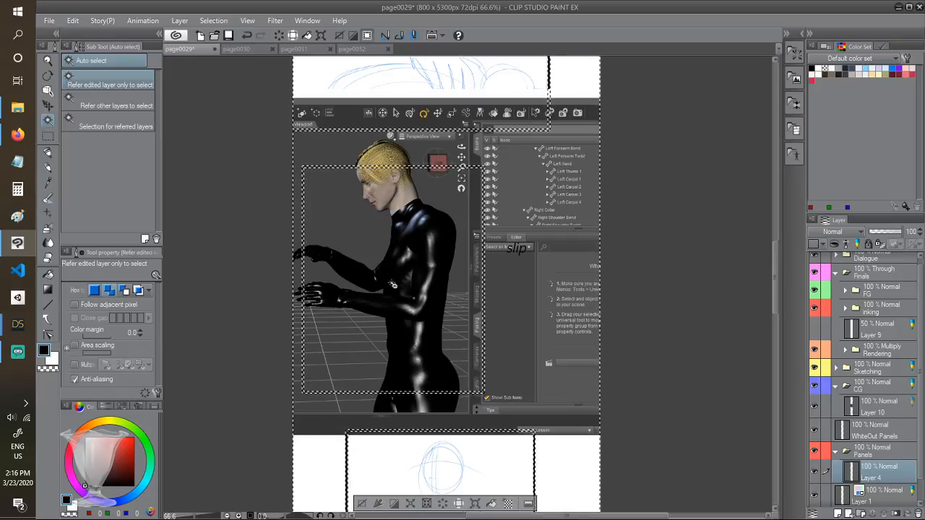
left_click(75, 305)
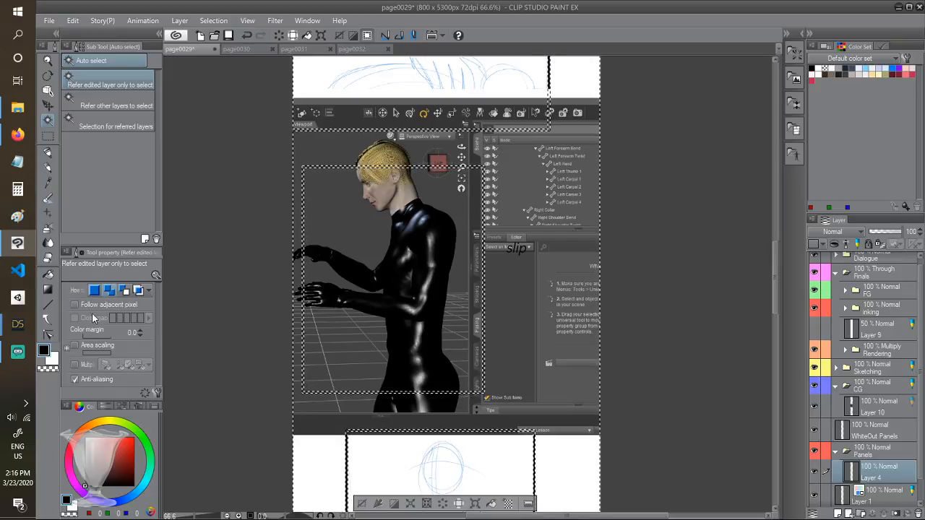
left_click(470, 322)
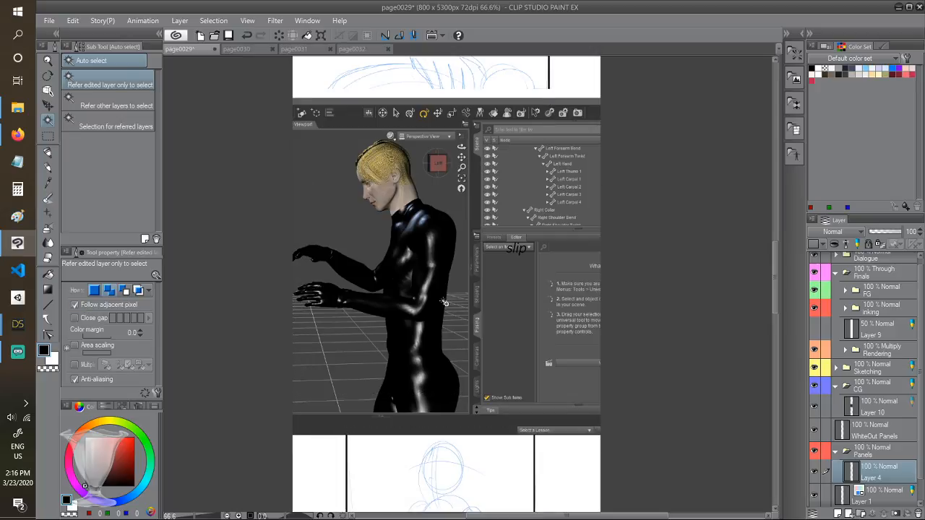
left_click(445, 302)
scroll(446, 293, "up", 2)
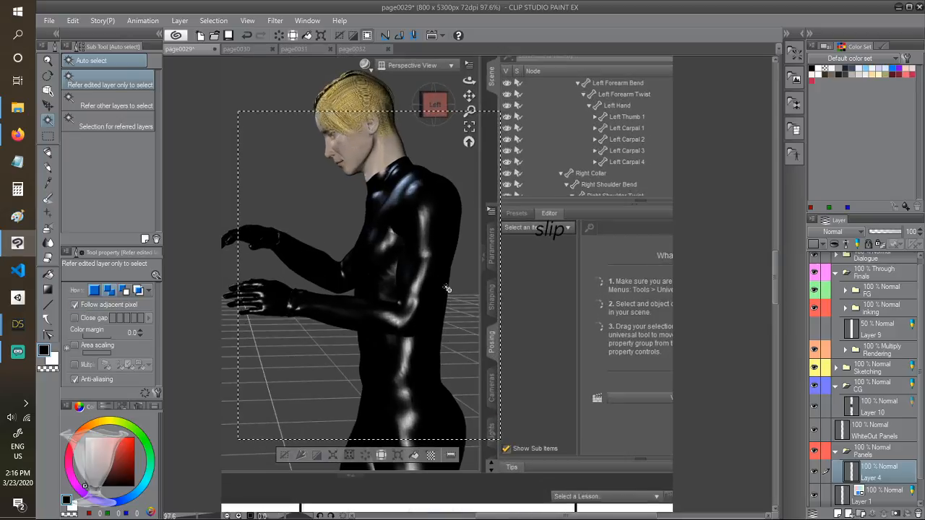
Align the screenshot on Layer 10 with the "slip" sketch, using 47% opacity as a guide, and restore its opacity to 100%
left_click(889, 412)
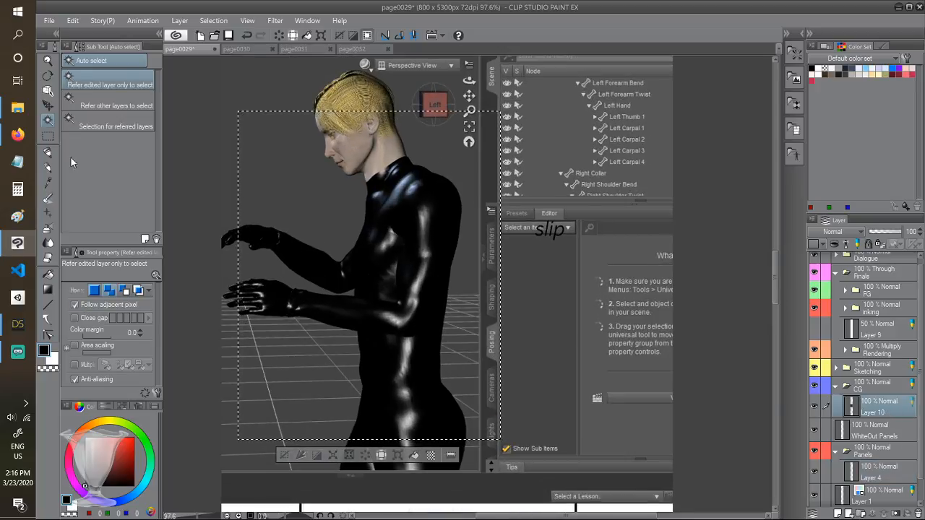
left_click(45, 107)
left_click_drag(606, 268, 659, 307)
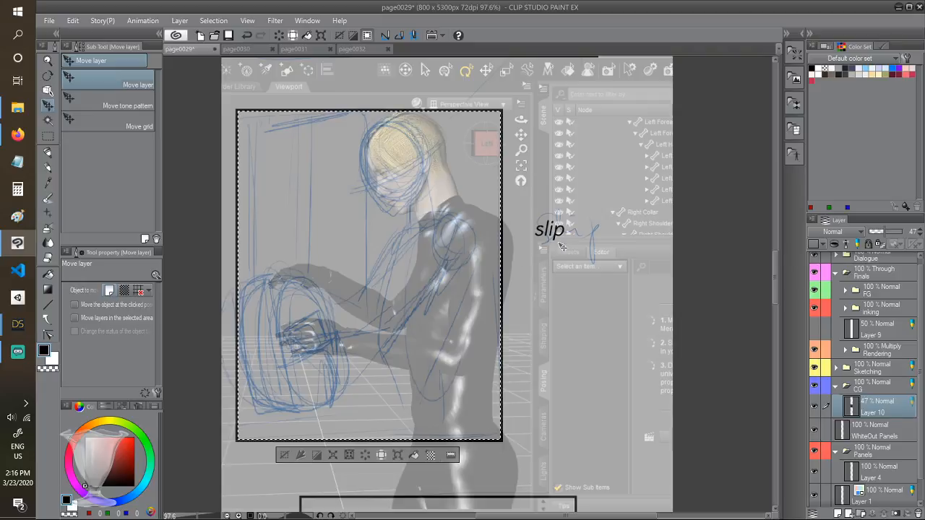
left_click_drag(524, 252, 515, 251)
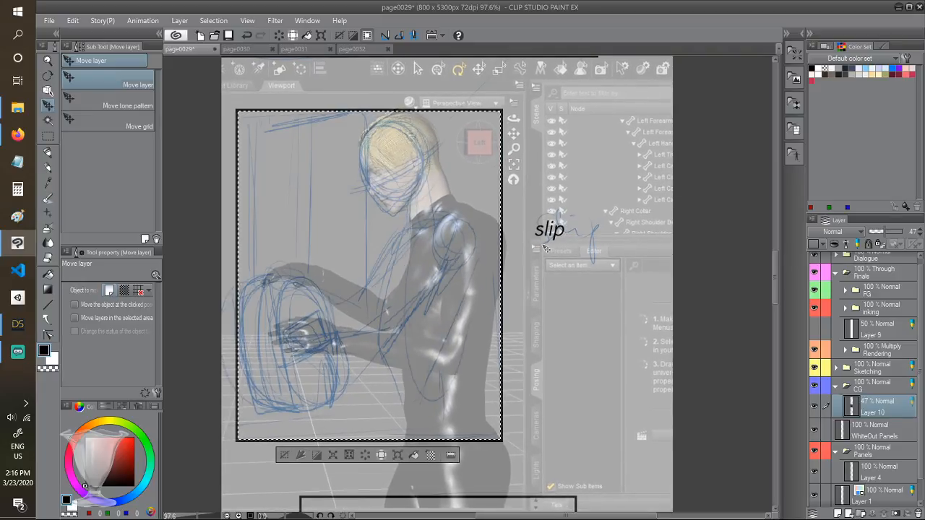
left_click_drag(893, 239, 905, 232)
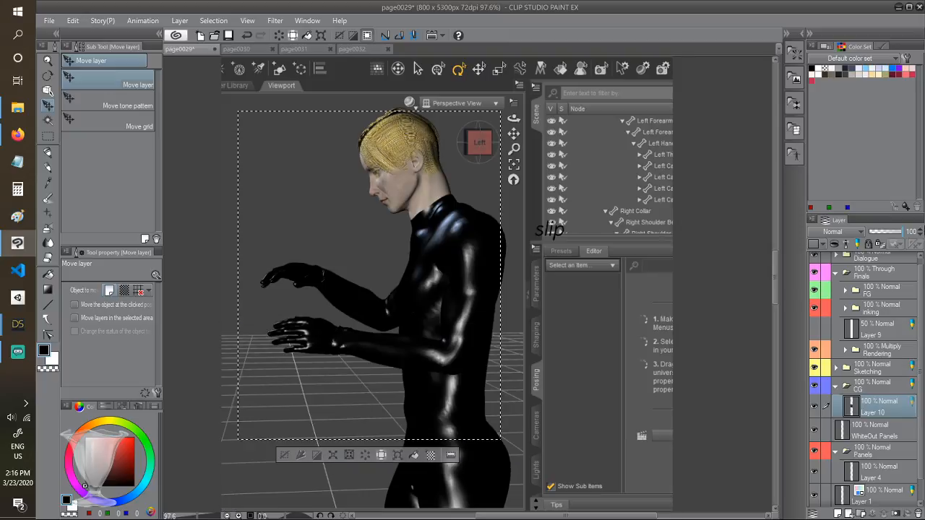
Mask Layer 10 outside the selection so the screenshot is confined to the "slip" panel frame
right_click(886, 409)
mouse_move(858, 202)
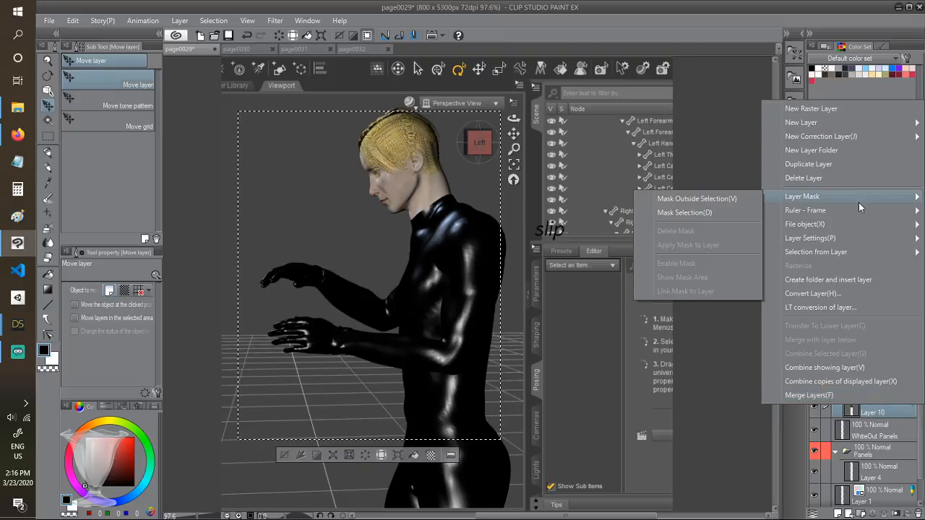
left_click(671, 200)
scroll(568, 289, "down", 3)
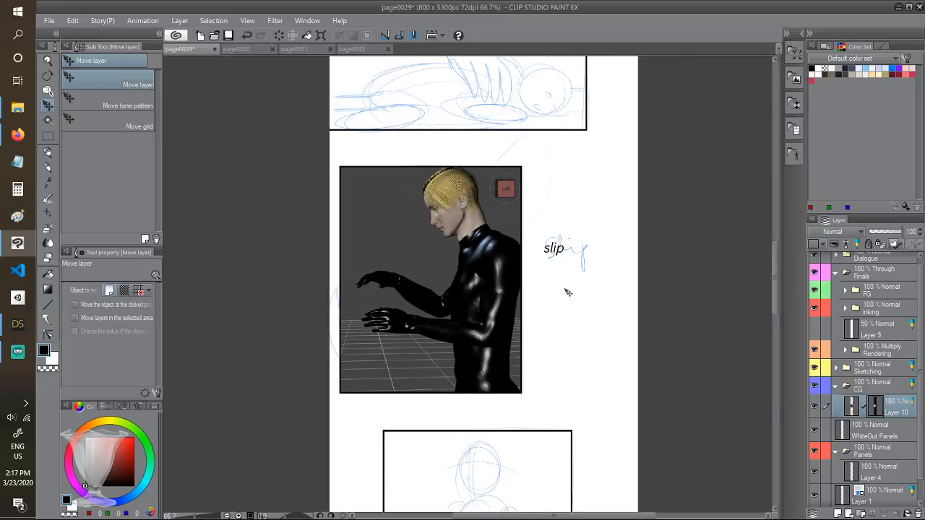
Set the masked Layer 10's opacity to 78% to let the sketch show through the figure
scroll(566, 290, "up", 1)
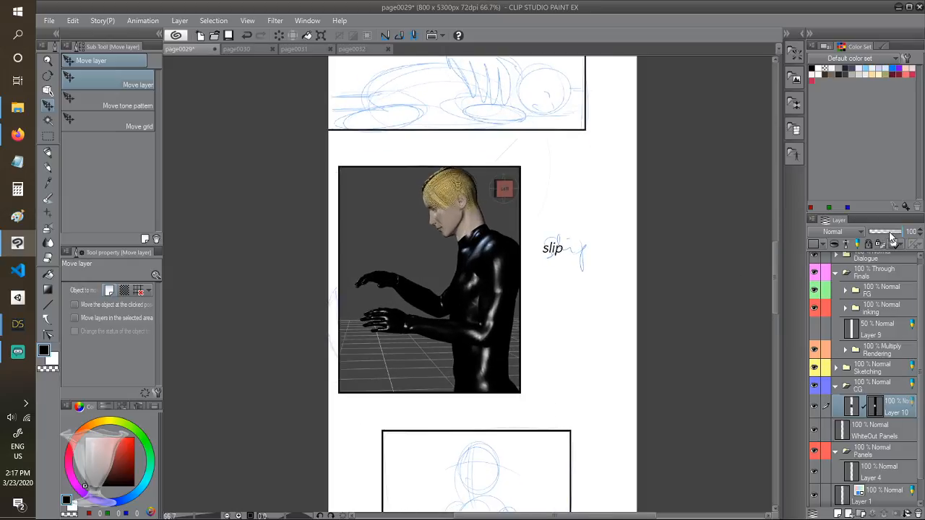
left_click(892, 233)
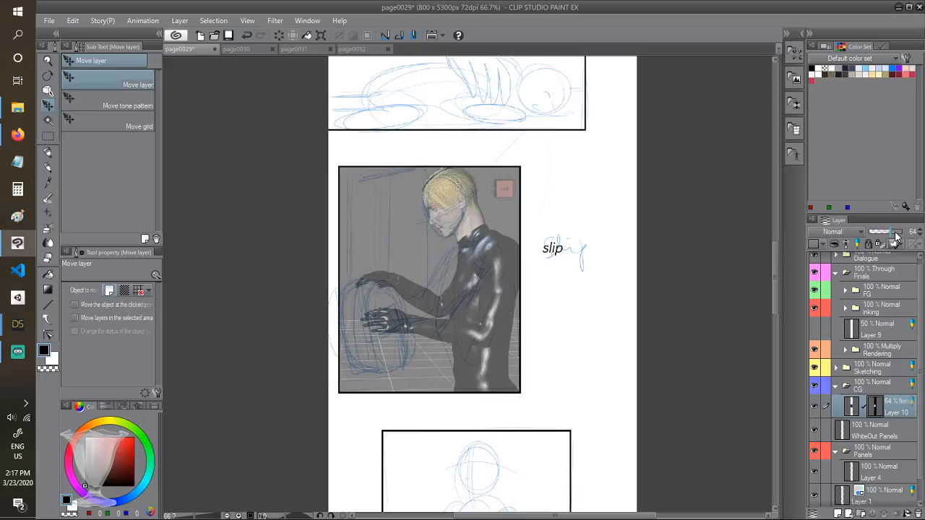
left_click(896, 235)
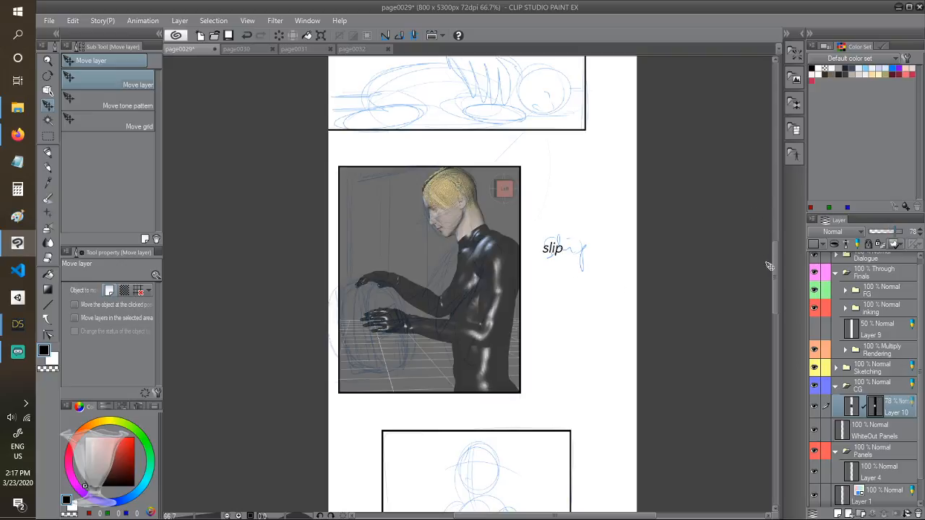
Examine the sketched pose in the panel below "slip" and switch back to DAZ Studio
mouse_move(775, 277)
left_mouse_down()
mouse_move(770, 152)
mouse_move(772, 228)
mouse_move(796, 328)
mouse_move(802, 315)
left_mouse_up()
scroll(704, 340, "up", 2)
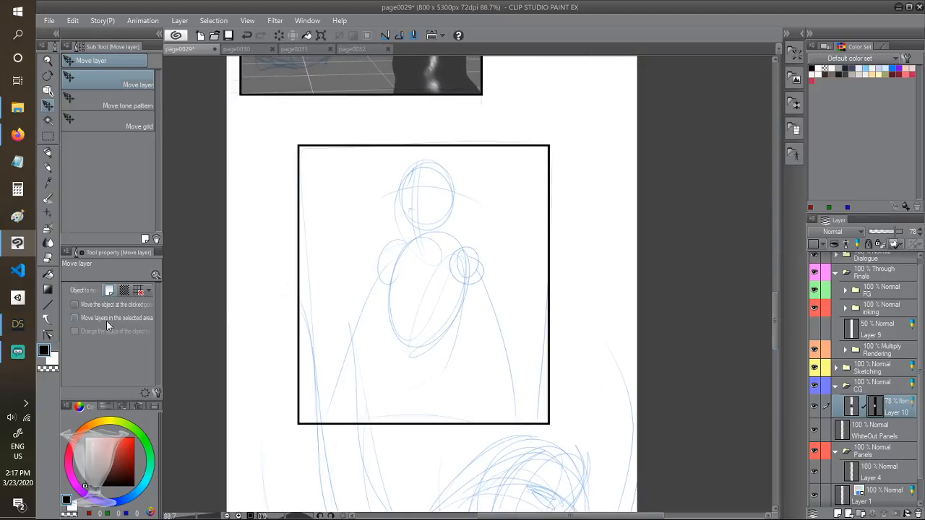
mouse_move(18, 324)
left_click(127, 295)
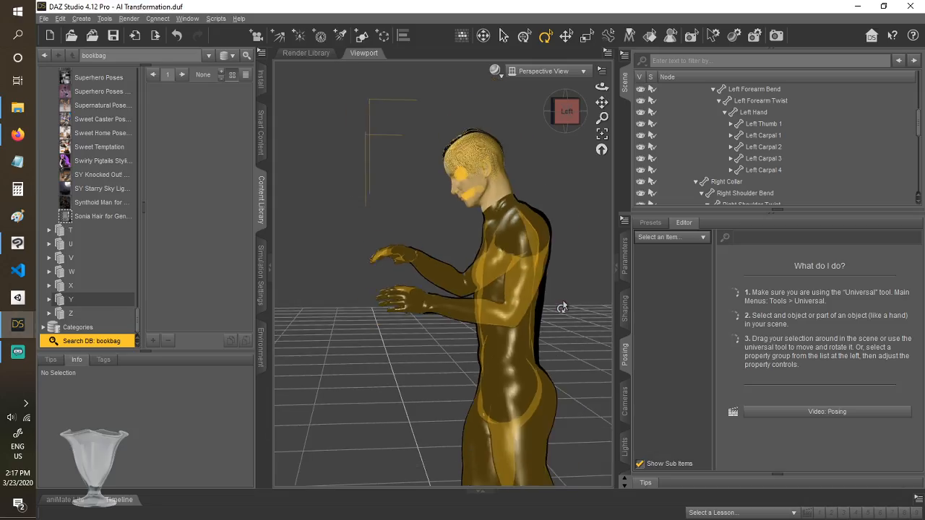
Undo the earlier arm, neck and torso pose changes until the figure stands upright with both arms at its sides
scroll(562, 307, "down", 2)
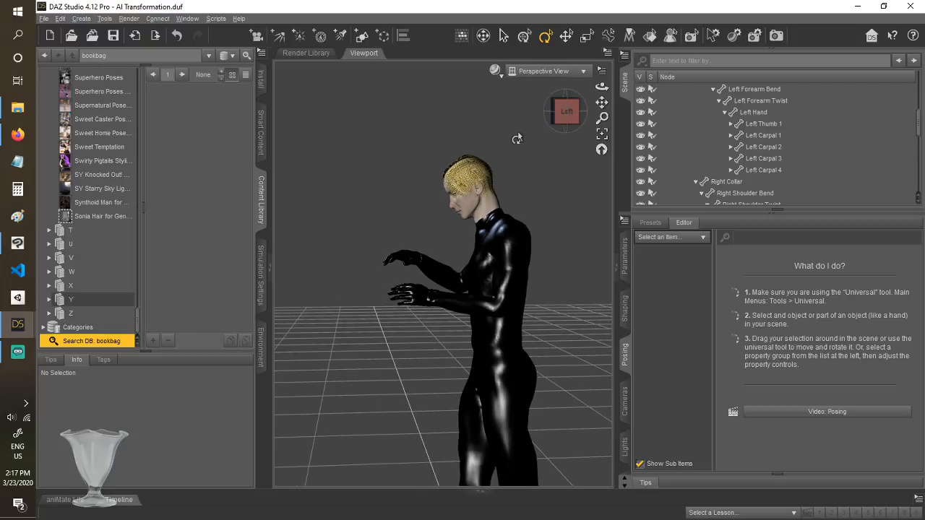
left_click(177, 38)
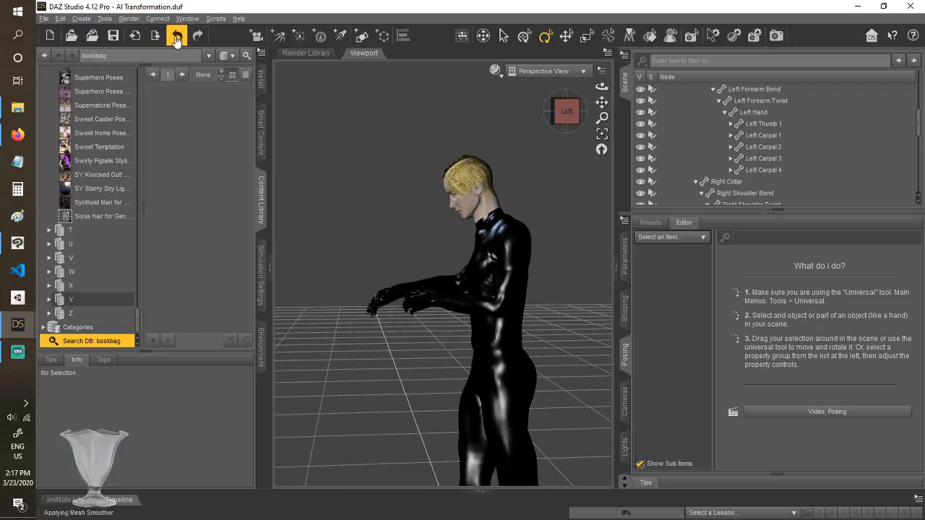
left_click(176, 39)
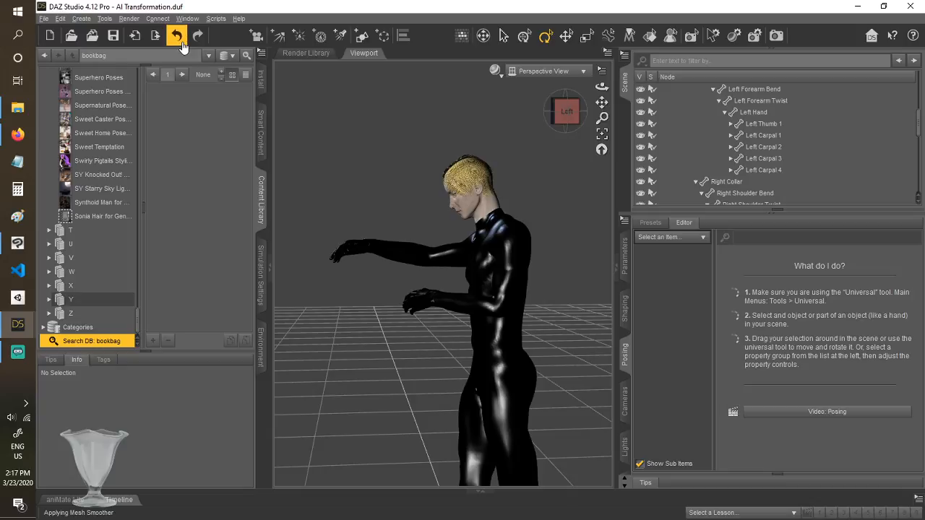
left_click(181, 42)
left_click(181, 43)
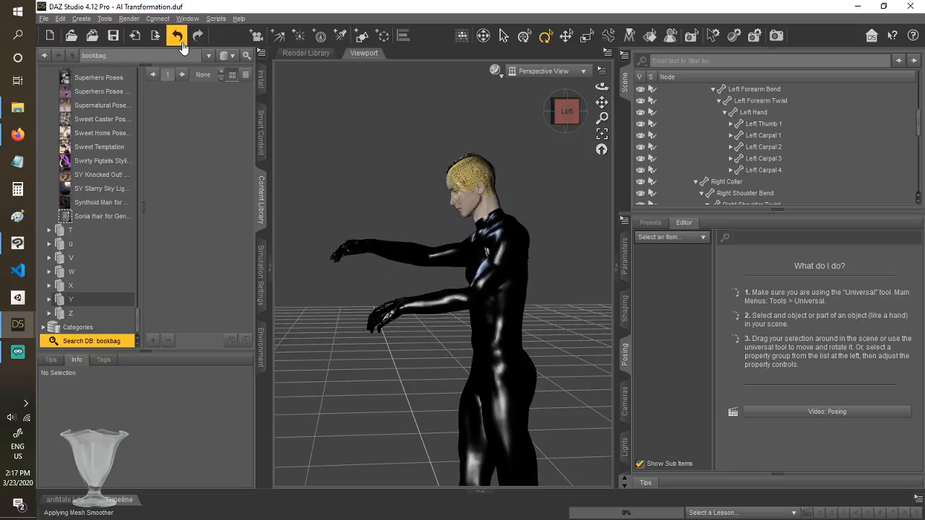
left_click(181, 46)
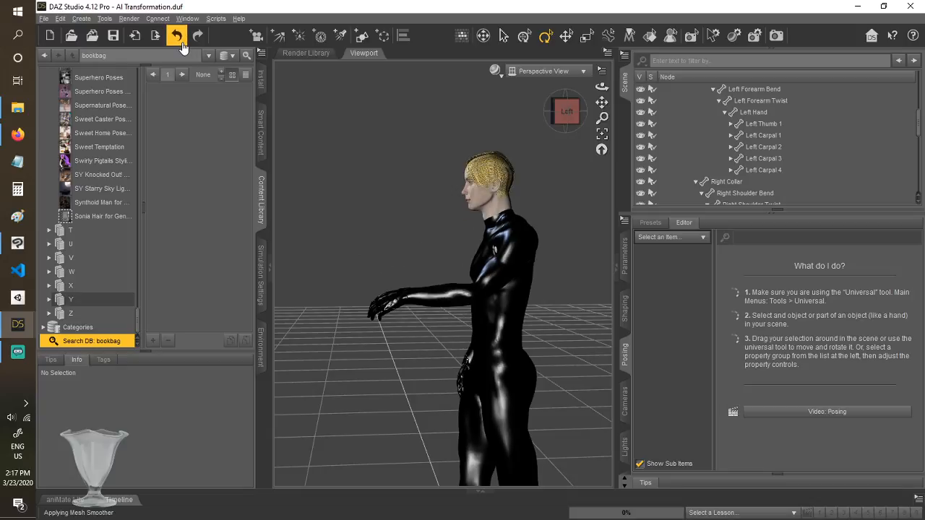
left_click(182, 45)
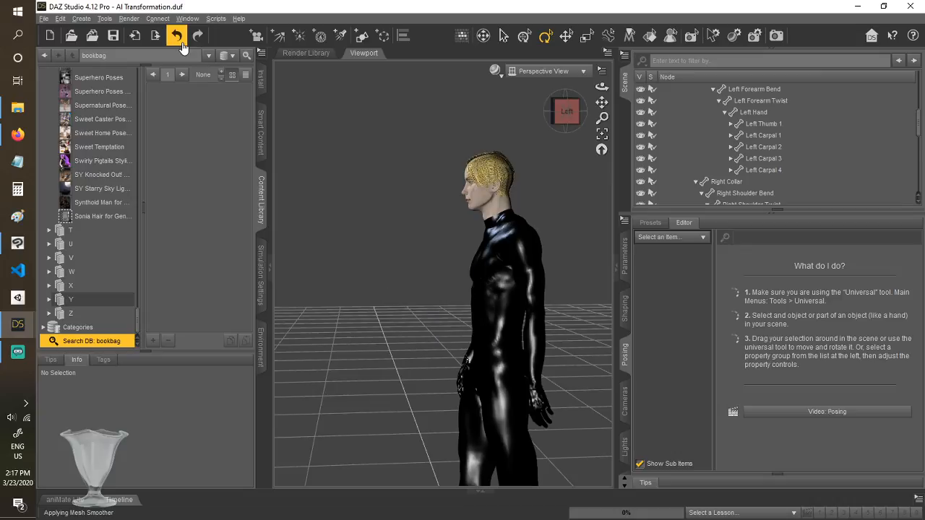
From a front three-quarter view, tilt the head back by setting the Neck Upper bone's Bend to -27.00, and deselect it
left_click(568, 112)
left_click_drag(567, 112, 592, 99)
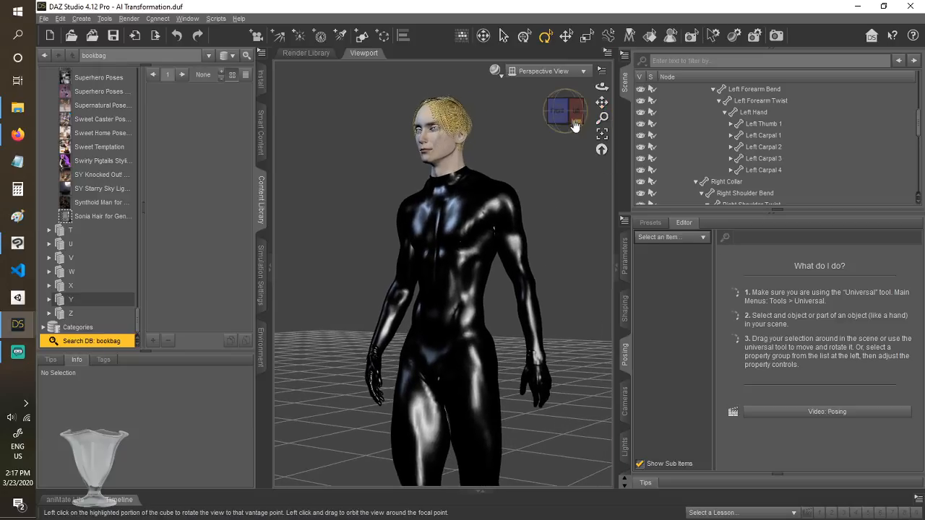
left_click_drag(508, 143, 517, 143)
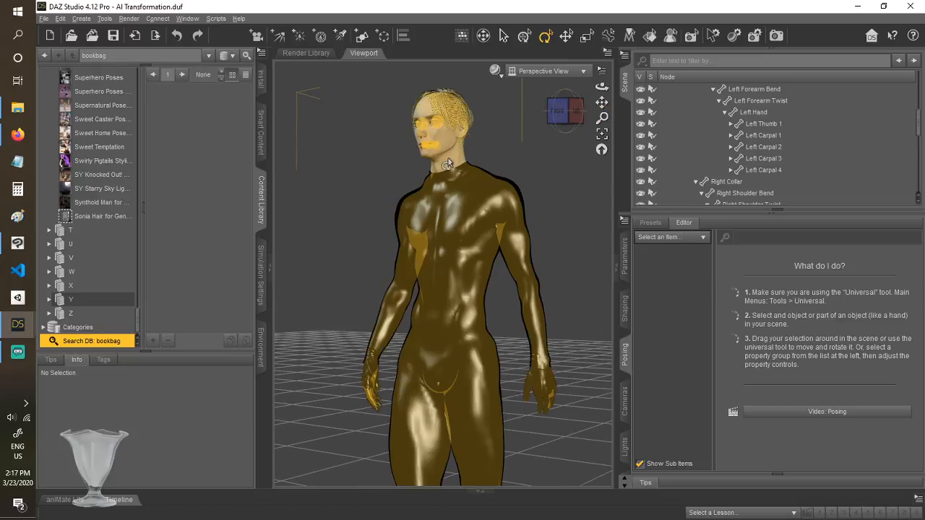
left_click(450, 158)
left_click_drag(419, 154, 425, 145)
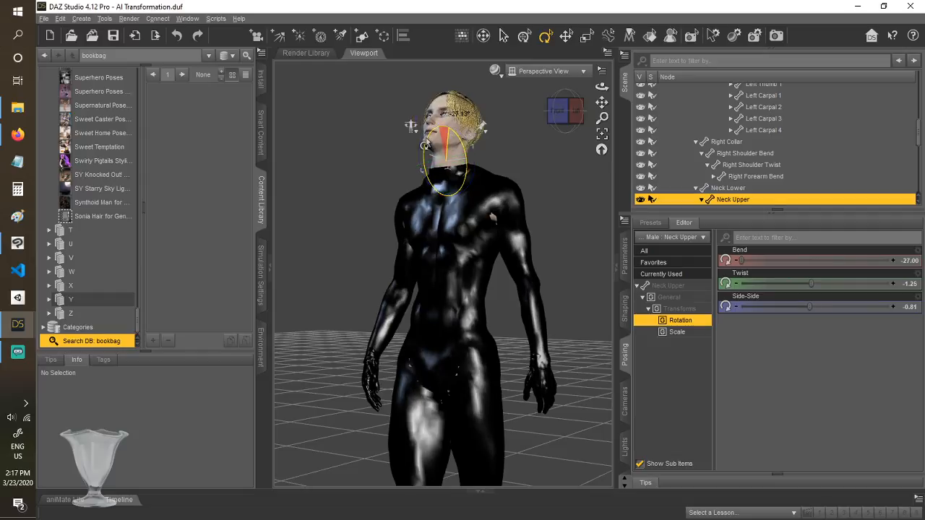
left_click(546, 167)
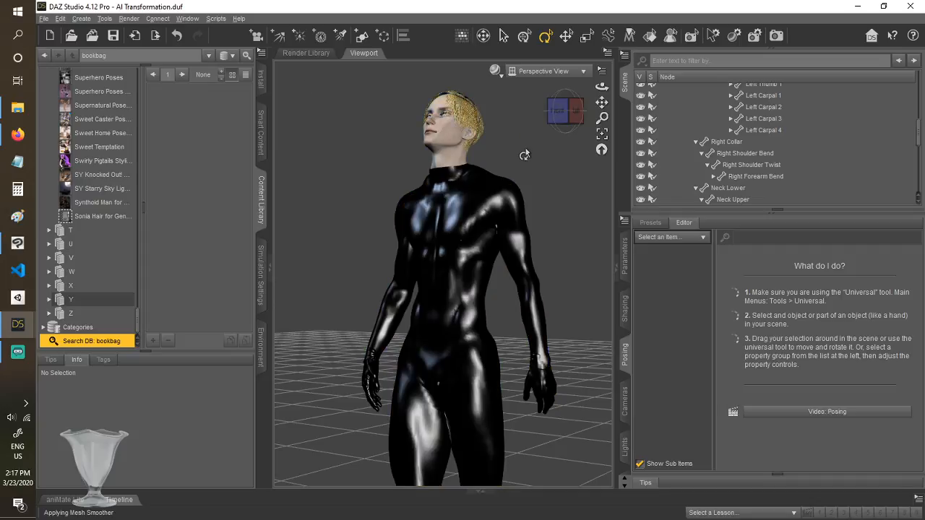
Undo the backward head tilt, bend the head down toward the chest instead, and deselect the figure
key("ctrl+z")
left_click(439, 145)
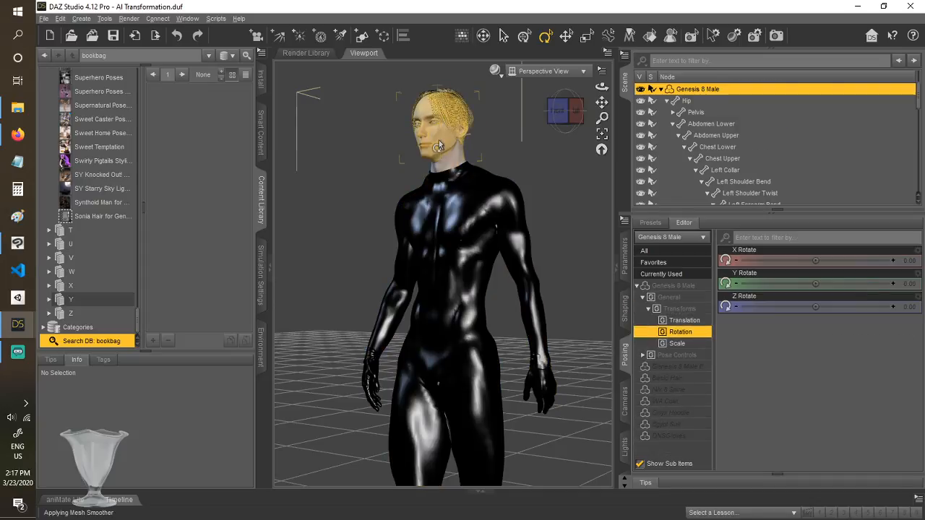
left_click(438, 146)
left_click_drag(439, 146, 422, 135)
left_click(562, 161)
scroll(599, 187, "up", 1)
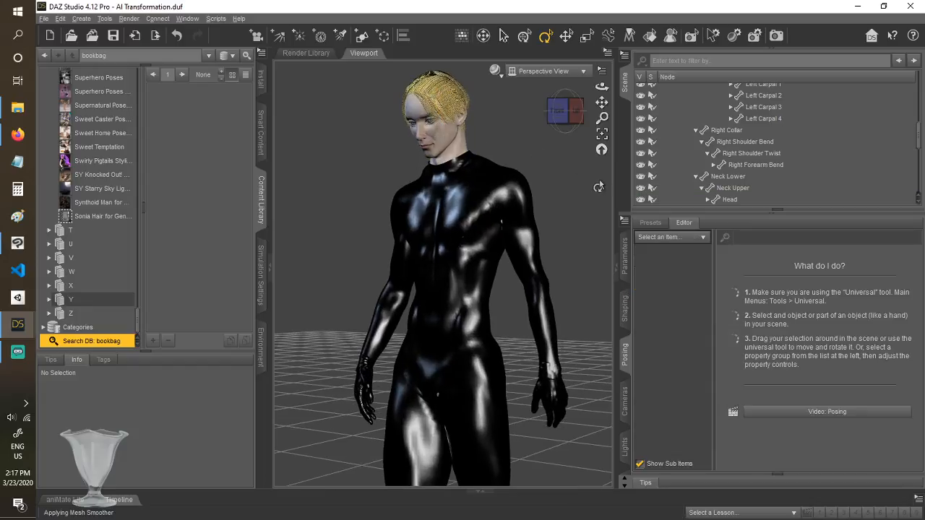
Render the figure from a slightly adjusted front three-quarter view
left_click_drag(568, 116, 564, 115)
scroll(571, 171, "up", 1)
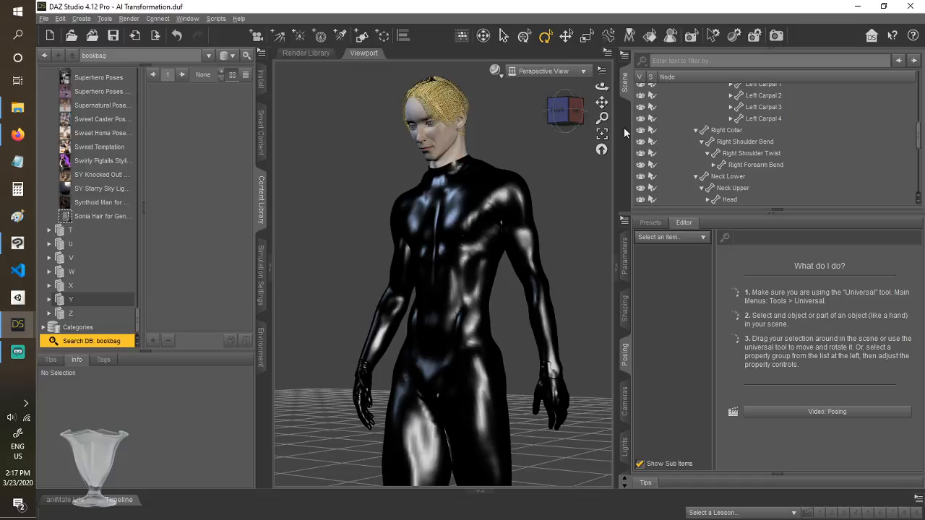
left_click(777, 36)
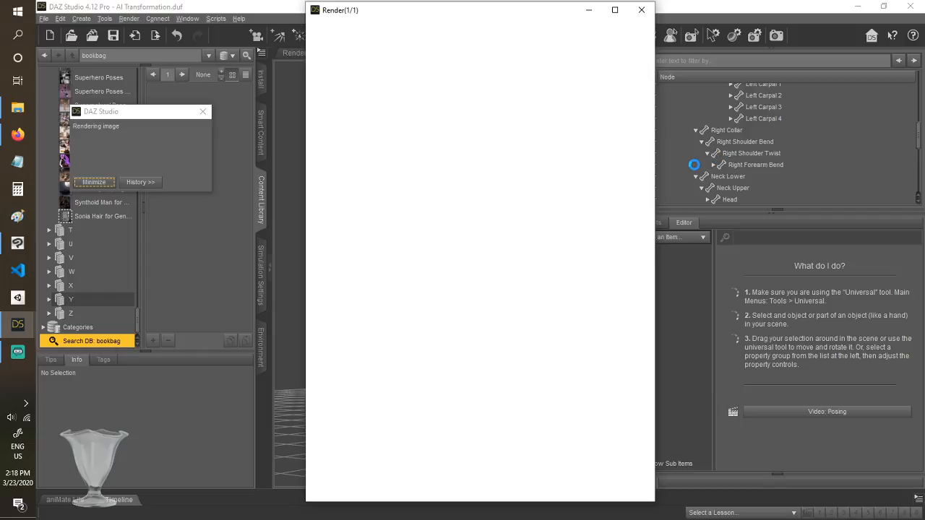
Switch to Clip Studio Paint and lasso the large figure sketch below the last panel on Layer 1
left_click(13, 248)
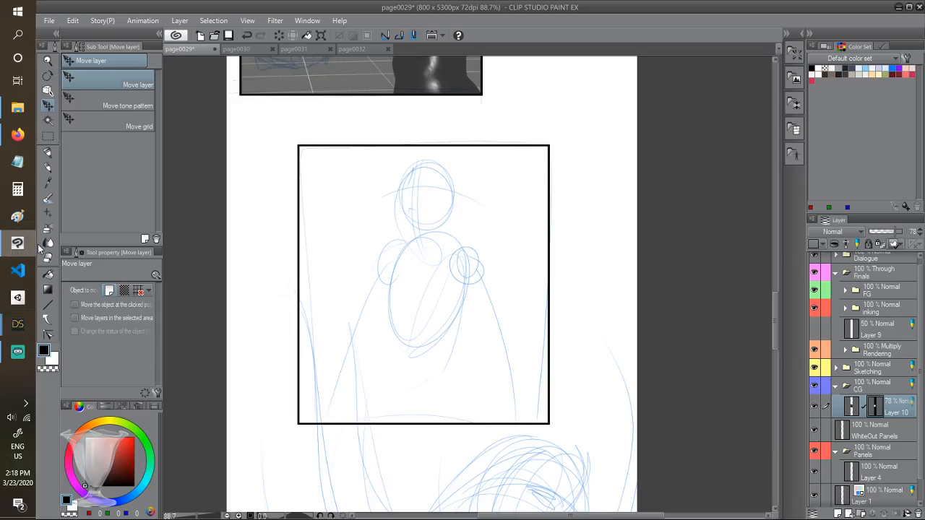
scroll(582, 282, "down", 5)
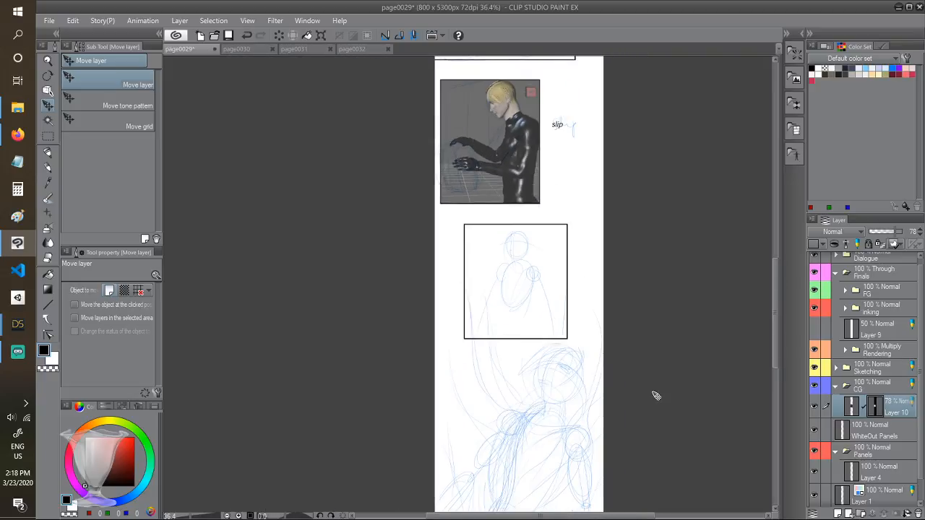
mouse_move(777, 312)
left_mouse_down()
mouse_move(775, 390)
mouse_move(776, 346)
mouse_move(775, 359)
left_mouse_up()
scroll(831, 419, "down", 1)
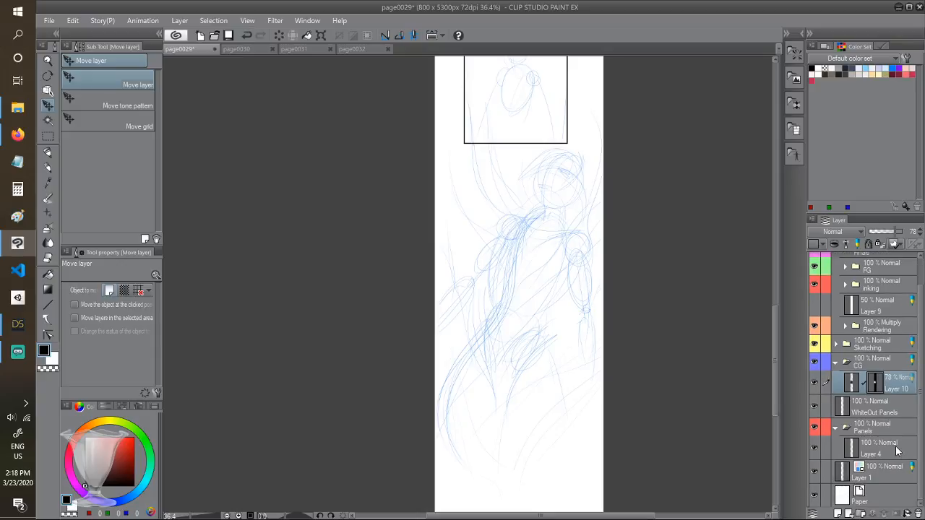
left_click(881, 475)
scroll(509, 276, "down", 1)
scroll(599, 276, "up", 1)
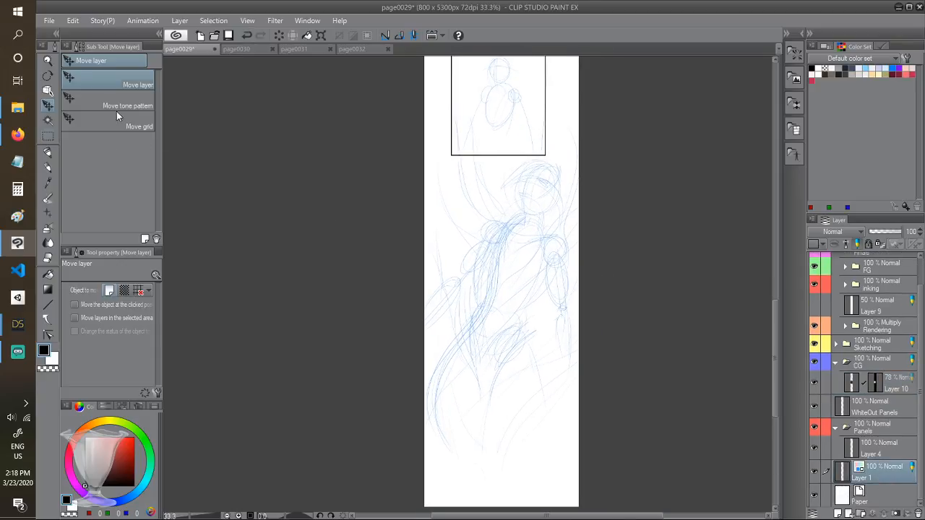
key("m")
left_click(102, 124)
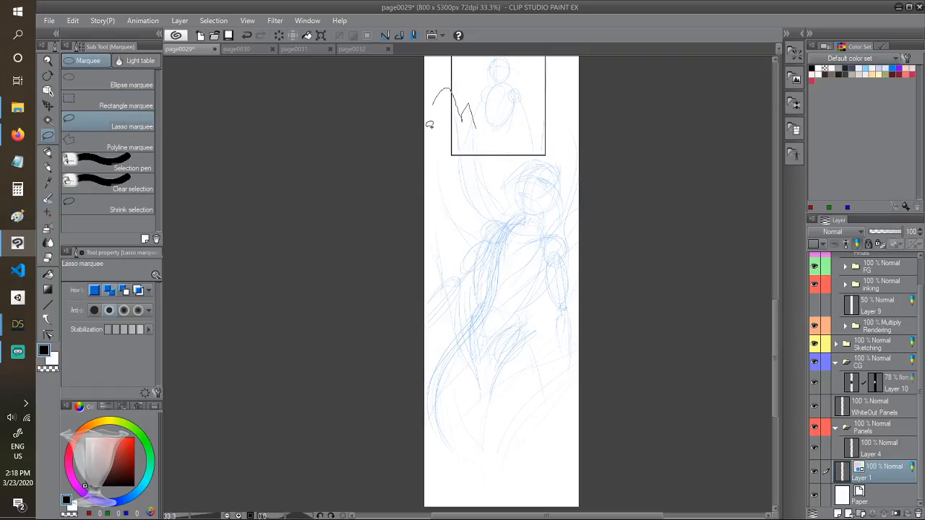
left_click_drag(405, 485, 660, 154)
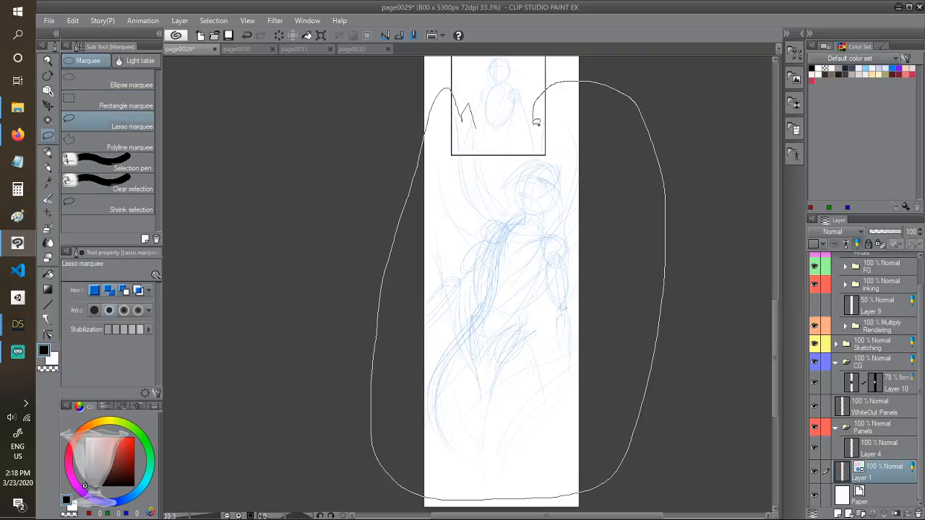
left_click_drag(541, 206, 607, 354)
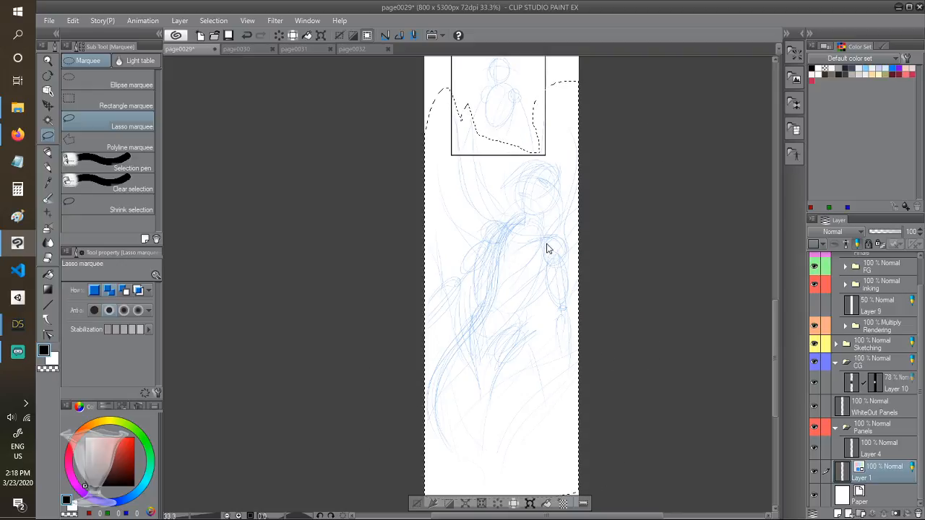
Transform the lassoed sketch straight down, away from the panel, and duplicate it onto its own layer, clearing the selection
key("ctrl+t")
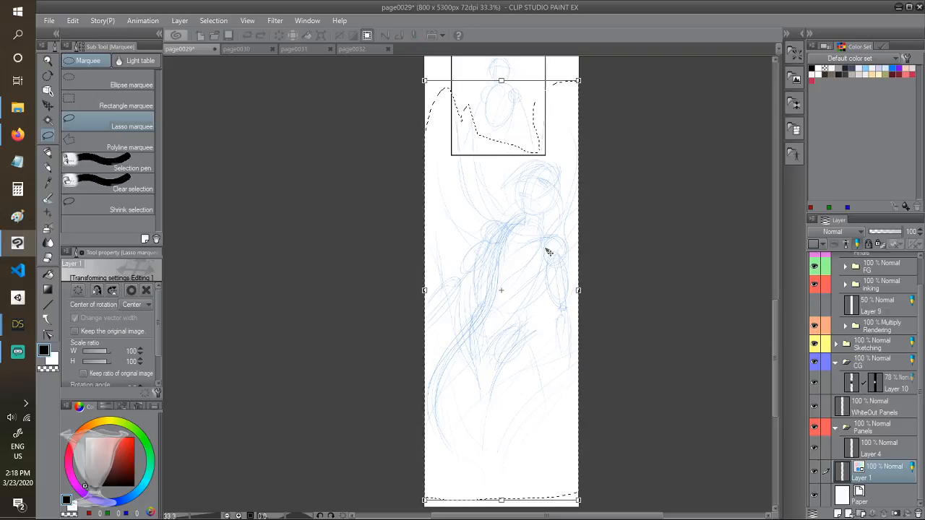
left_click_drag(548, 252, 548, 314)
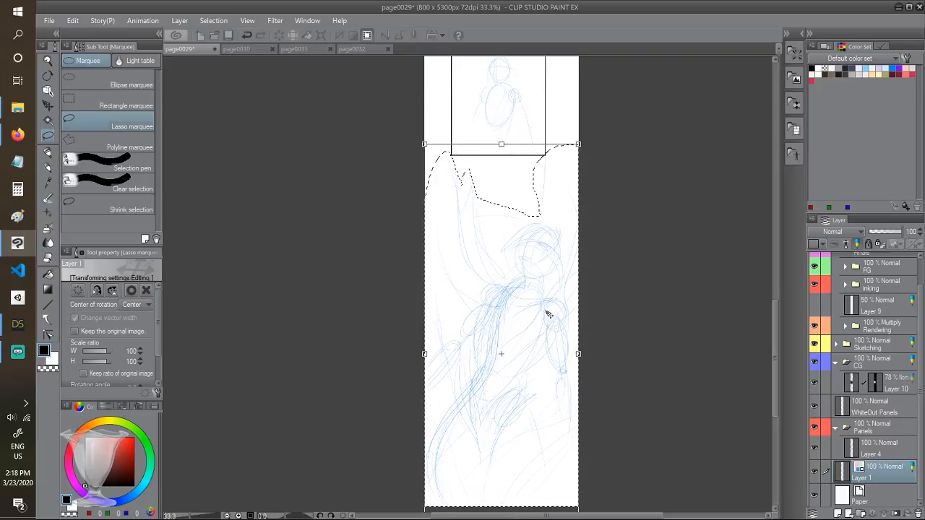
key("Return")
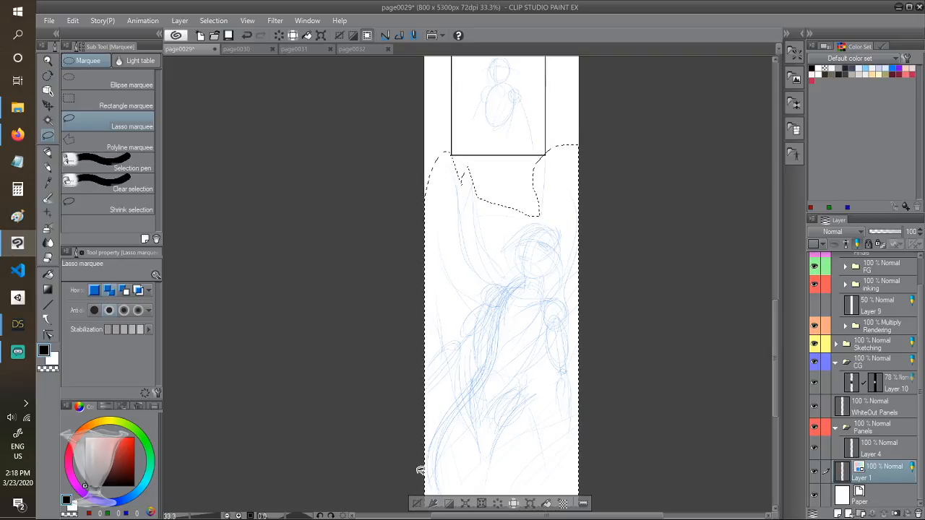
key("ctrl+c")
key("ctrl+v")
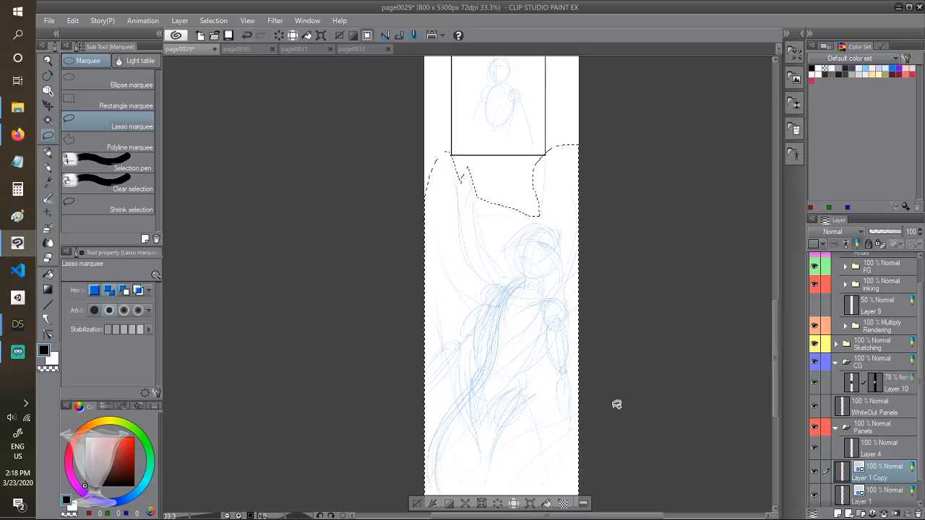
left_click(417, 504)
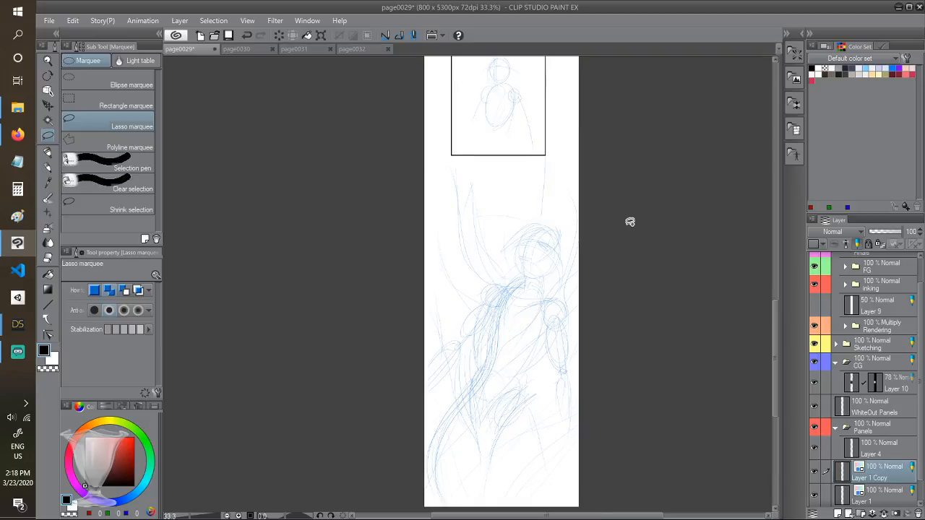
On Layer 4, select the lower part of the last panel's frame with a rectangular marquee and move it down to lengthen the panel
scroll(598, 188, "down", 1)
scroll(611, 90, "up", 2)
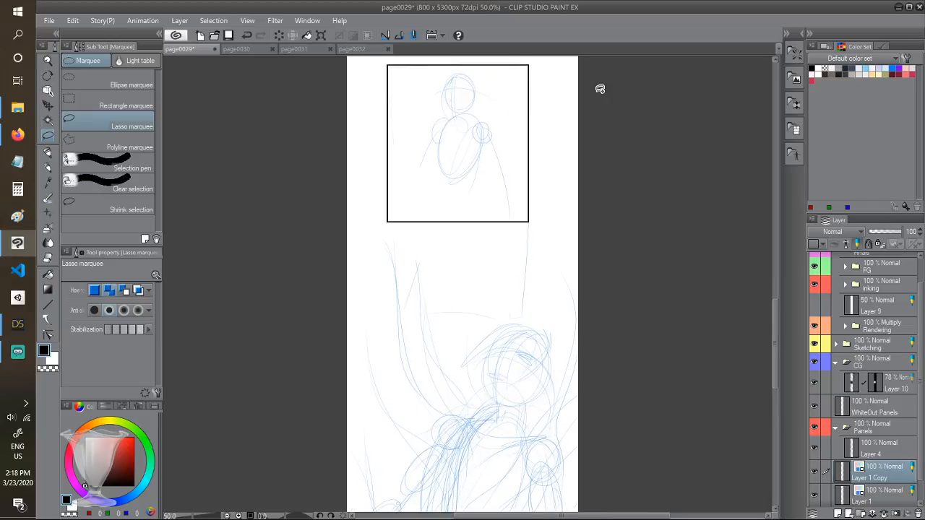
scroll(502, 91, "up", 1)
scroll(501, 92, "down", 1)
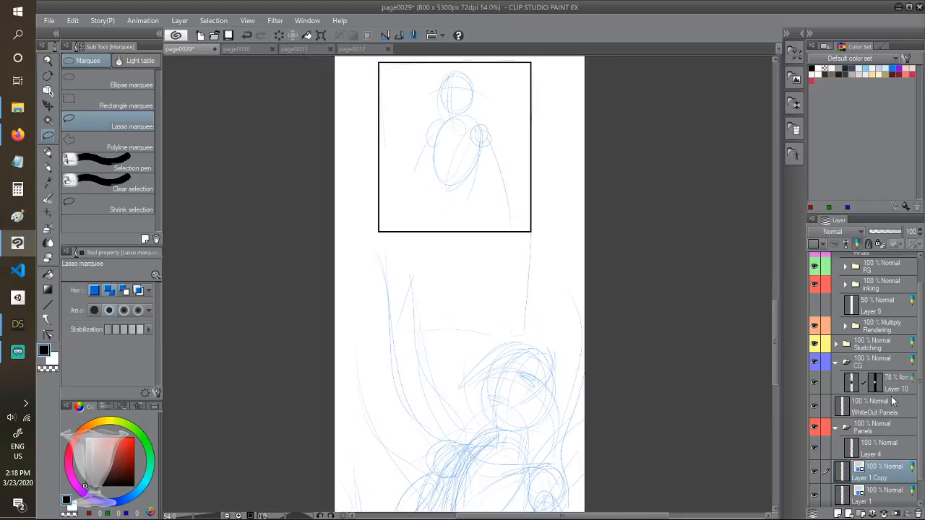
left_click(882, 445)
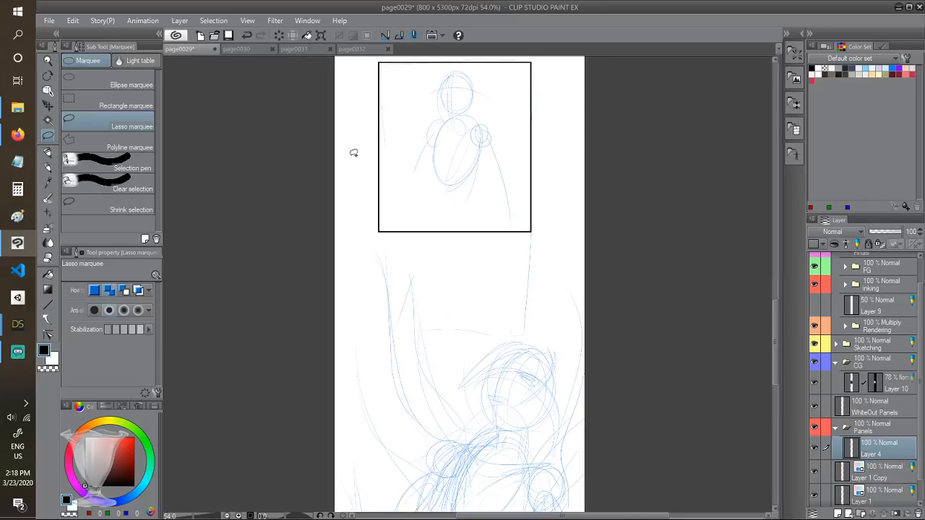
mouse_move(353, 154)
left_mouse_down()
mouse_move(436, 149)
mouse_move(470, 260)
mouse_move(497, 142)
left_mouse_up()
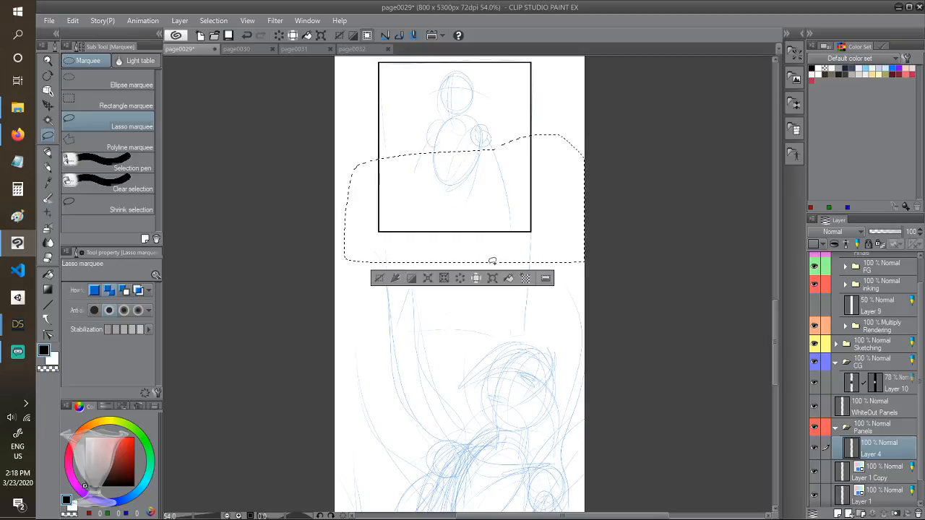
left_click(485, 243)
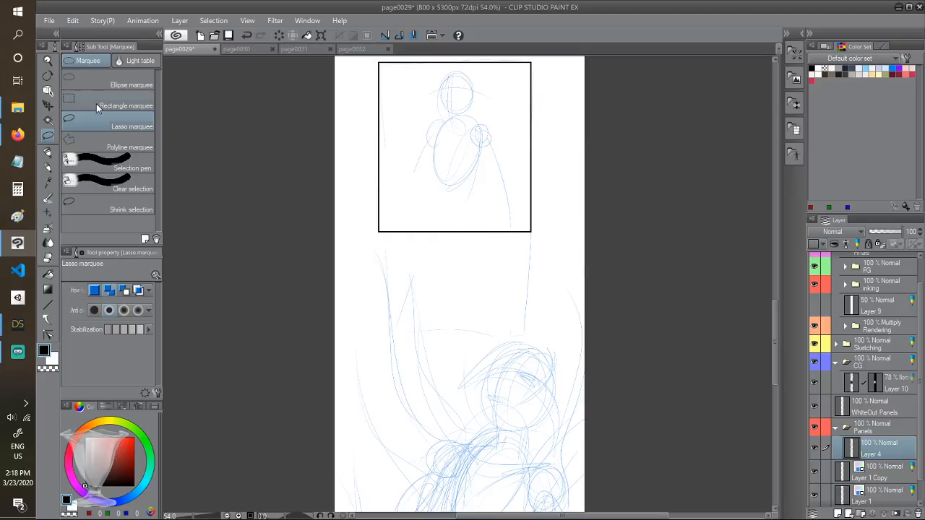
left_click(96, 106)
left_click_drag(339, 160, 561, 255)
left_click(480, 272)
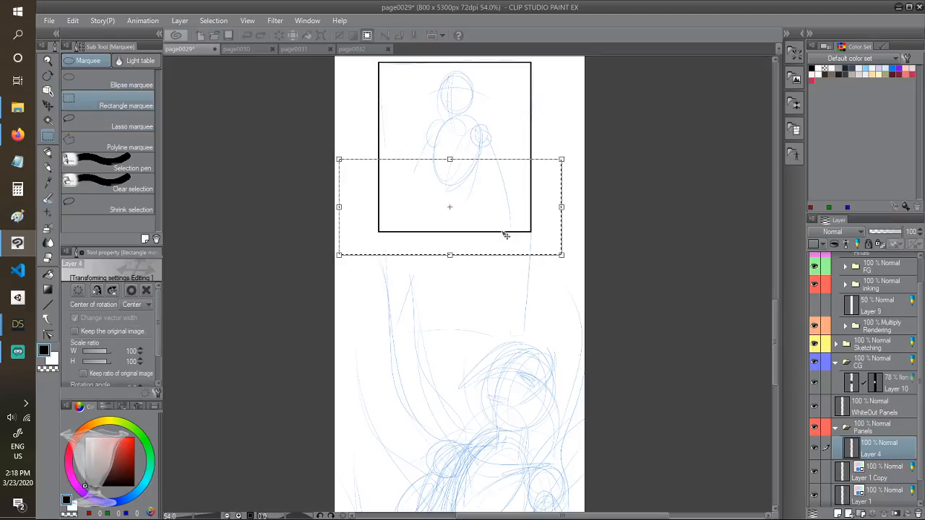
mouse_move(506, 233)
left_mouse_down()
mouse_move(506, 317)
mouse_move(506, 303)
left_mouse_up()
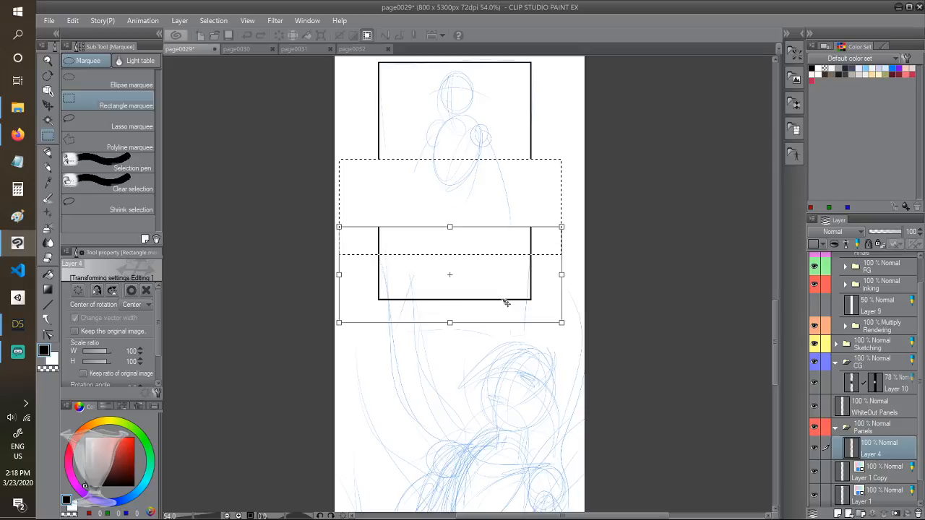
Copy a section of the panel's side borders, move it straight down to fill the frame's gaps, and merge it into Layer 4
left_click_drag(324, 141, 559, 226)
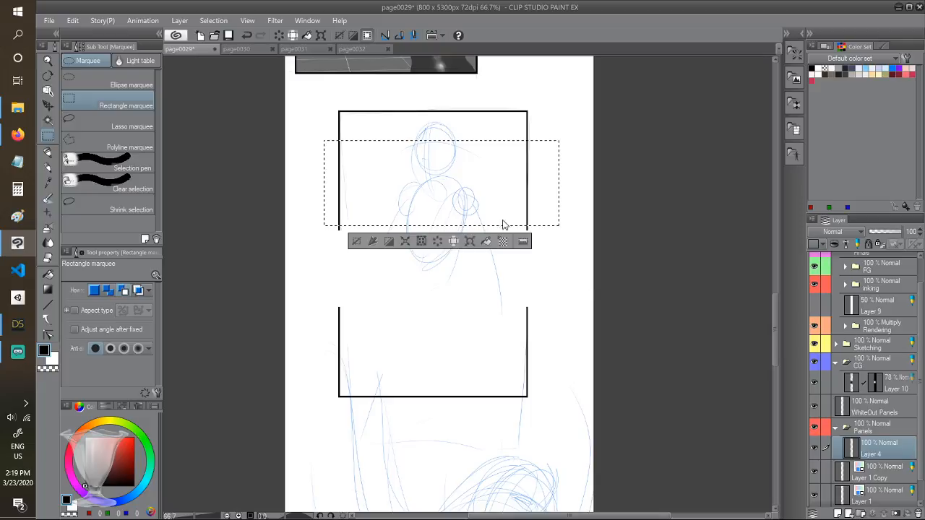
key("ctrl+c")
key("ctrl+v")
left_click(49, 105)
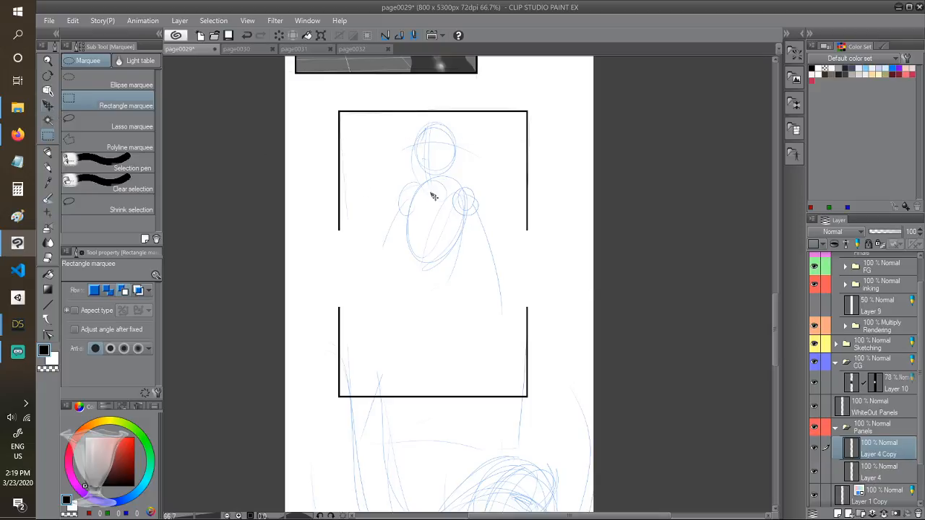
left_click_drag(434, 196, 477, 313)
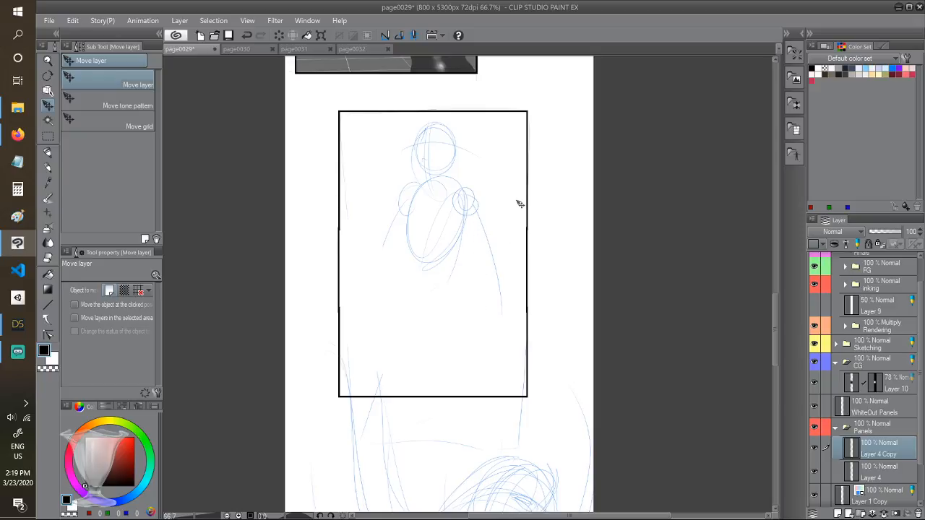
key("ctrl+z")
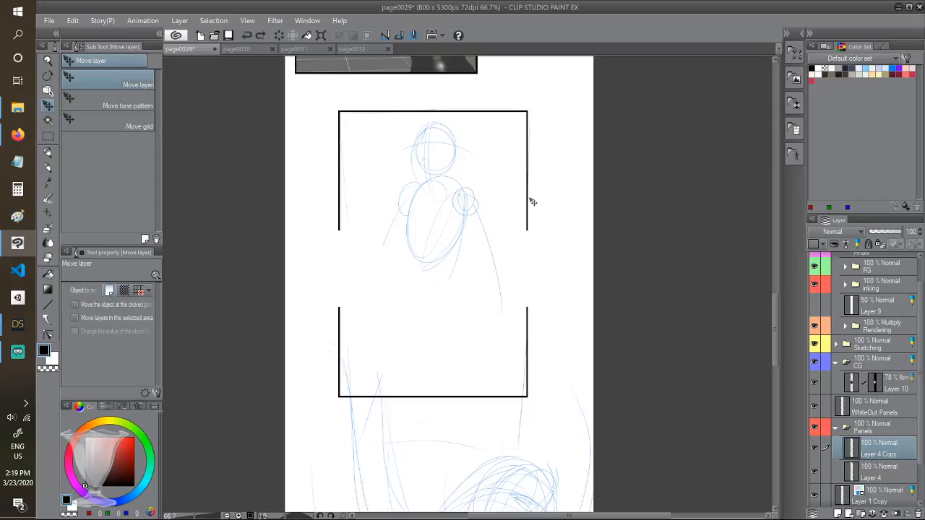
left_click_drag(532, 201, 533, 275)
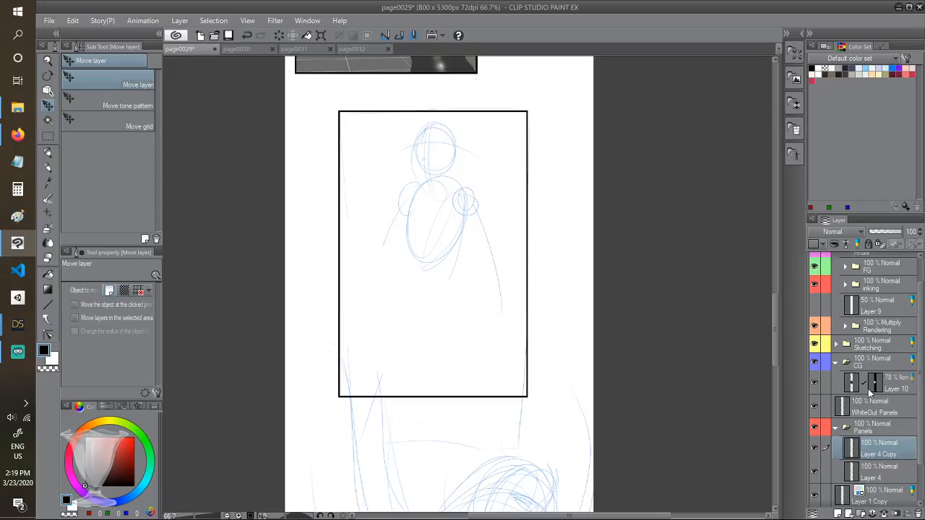
left_click(885, 514)
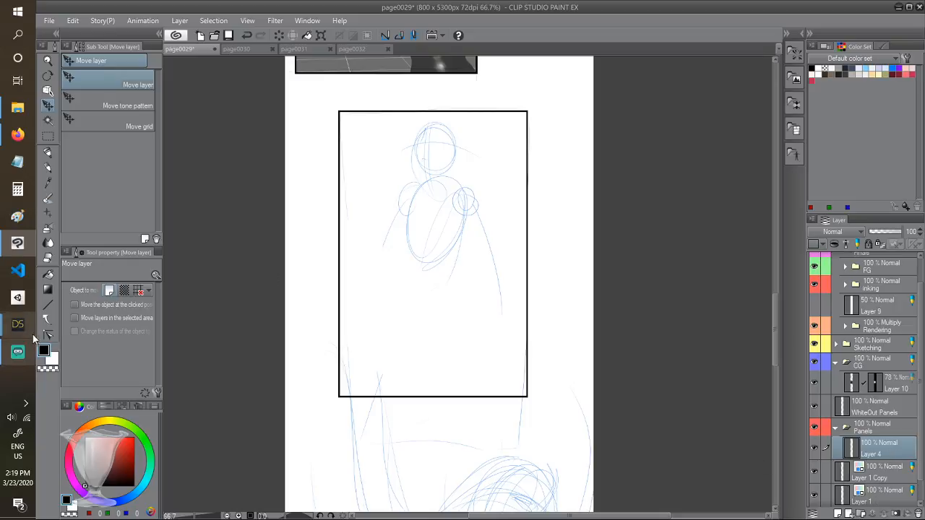
Close the extra DAZ Studio render window and bring the remaining figure render to the front
mouse_move(28, 327)
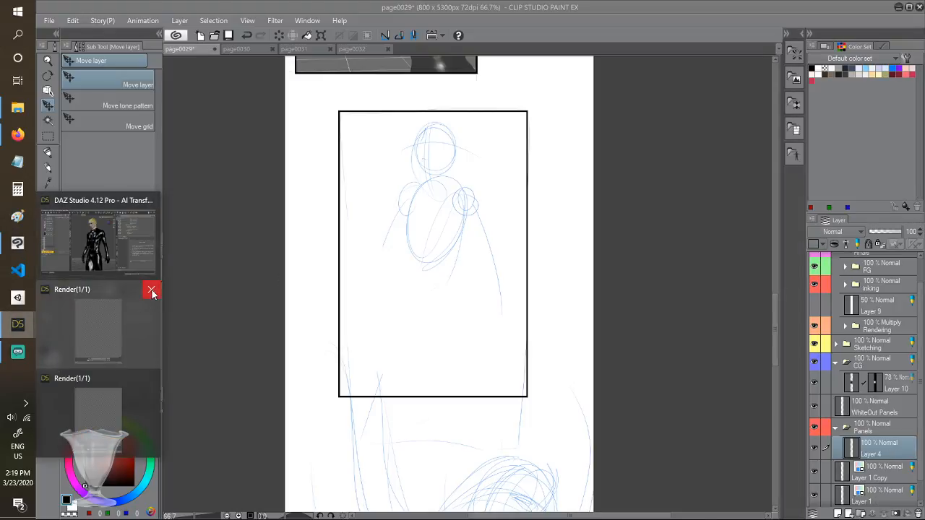
left_click(152, 291)
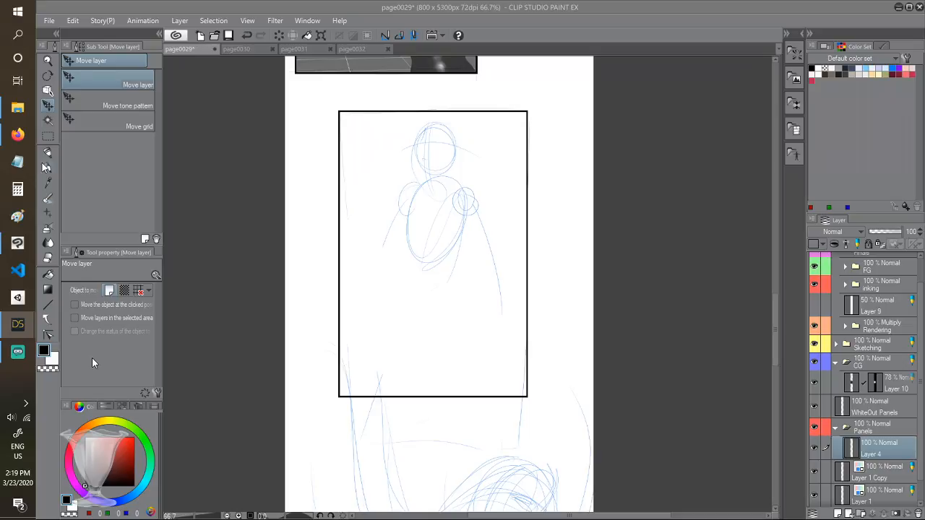
mouse_move(19, 323)
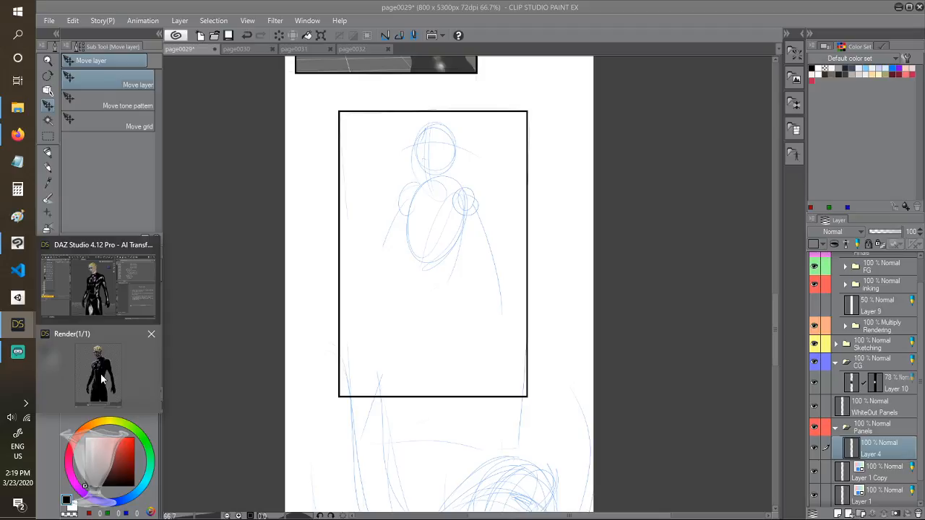
left_click(101, 373)
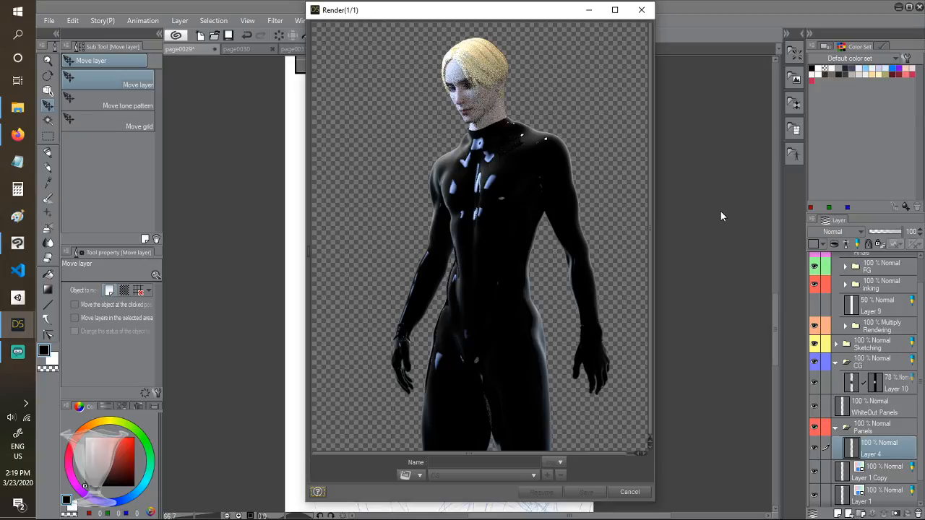
left_click(398, 349)
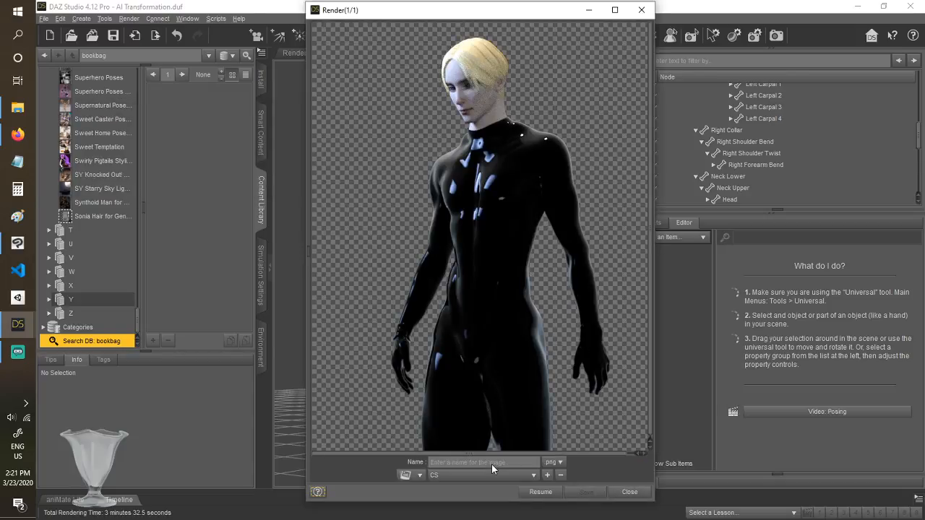
Save the finished figure render as livestream01 in PNG format to the CS location
left_click(493, 462)
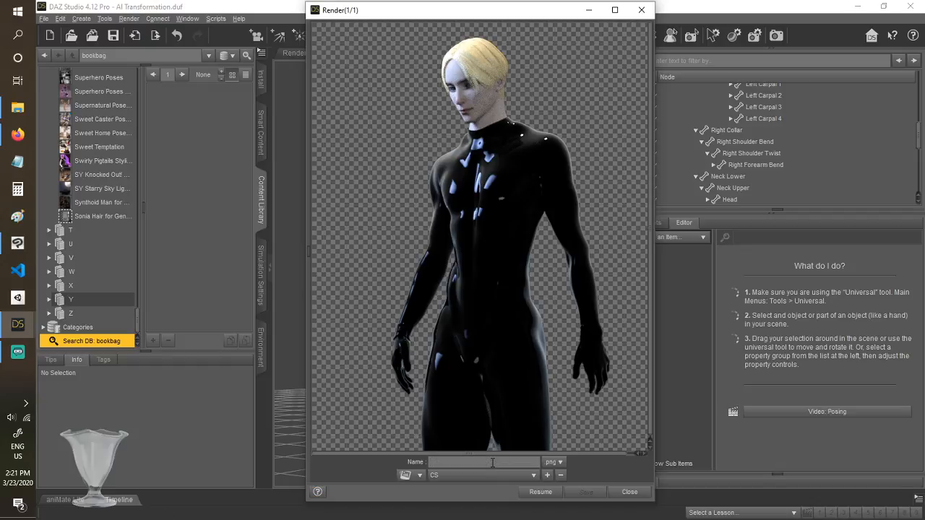
type("s")
type("ives")
type("tream01")
left_click(584, 494)
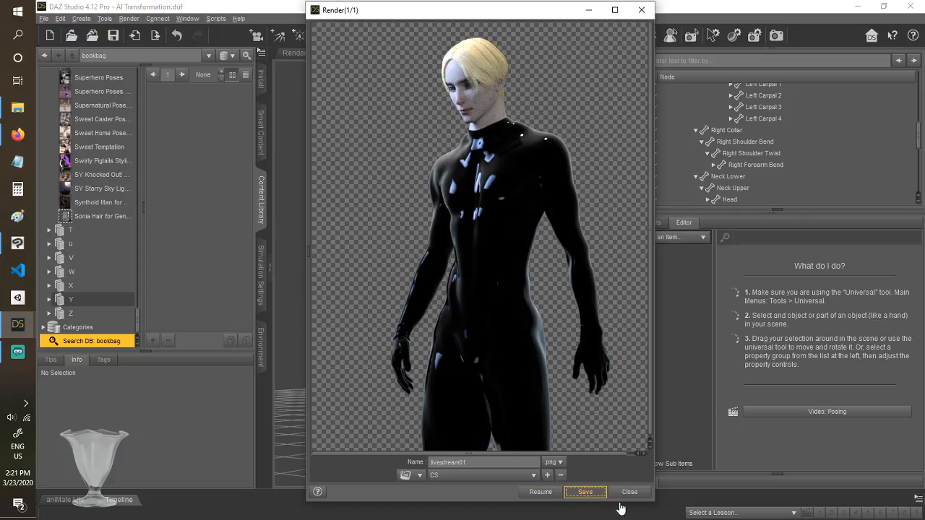
Open a new File Explorer window and browse to the CS folder inside NOVEMBER on the Desktop
left_click(18, 112)
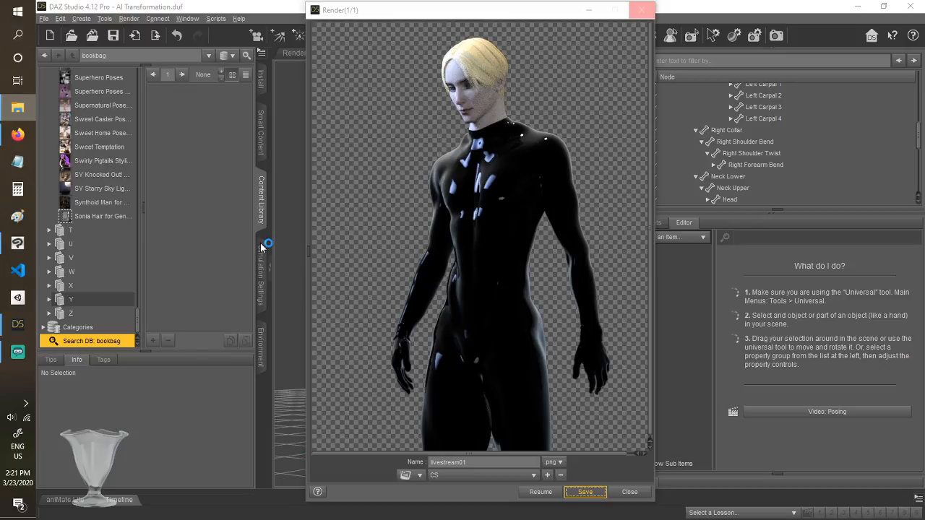
mouse_move(17, 329)
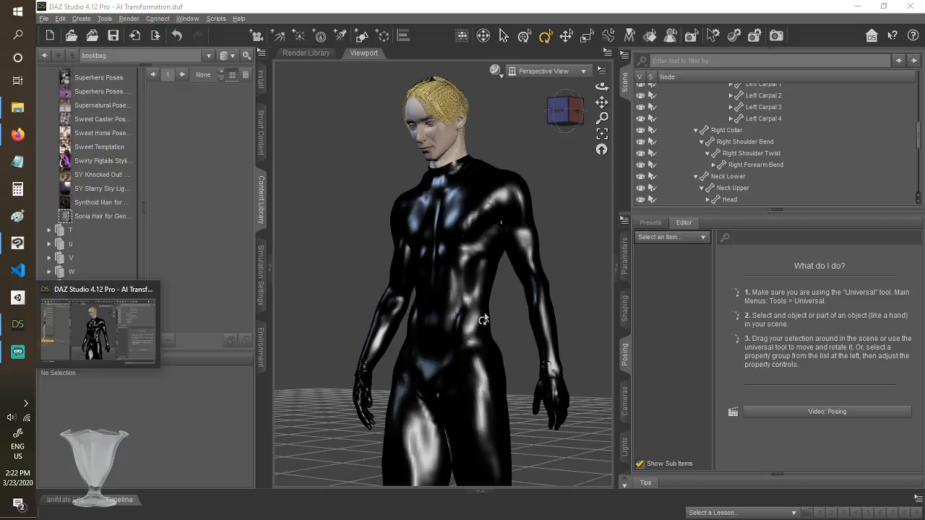
key("super+e")
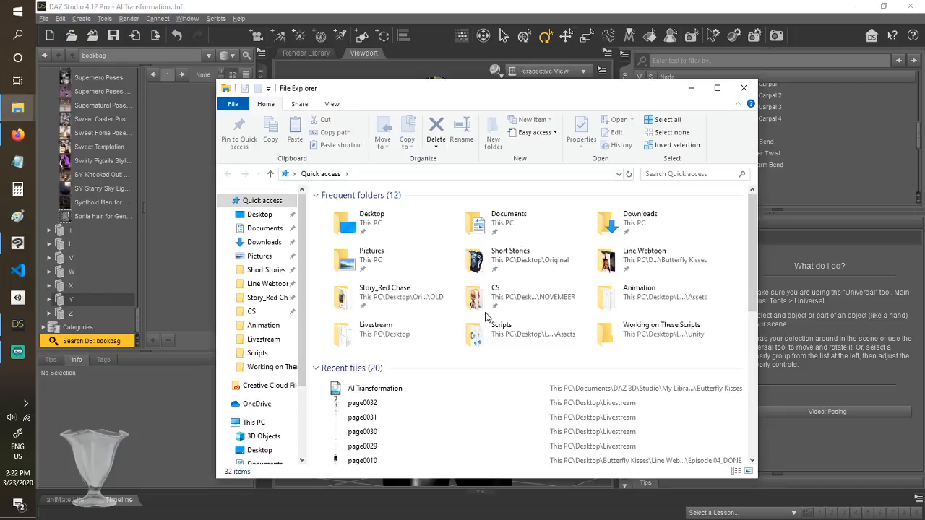
left_click(254, 219)
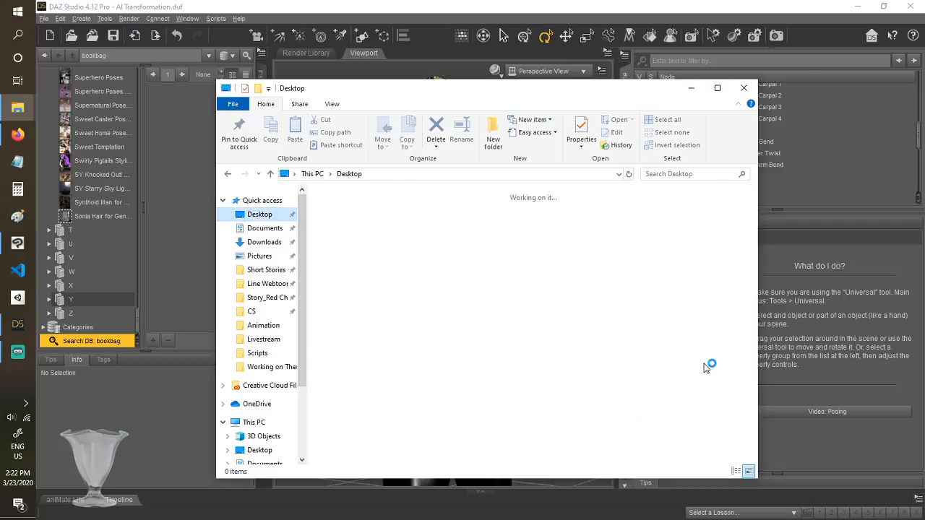
scroll(708, 369, "down", 5)
scroll(597, 320, "up", 2)
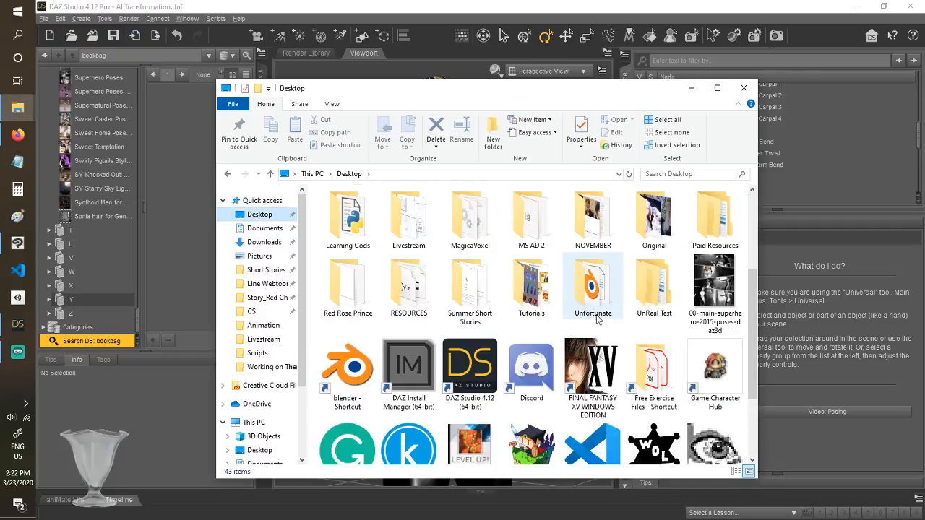
double_click(595, 229)
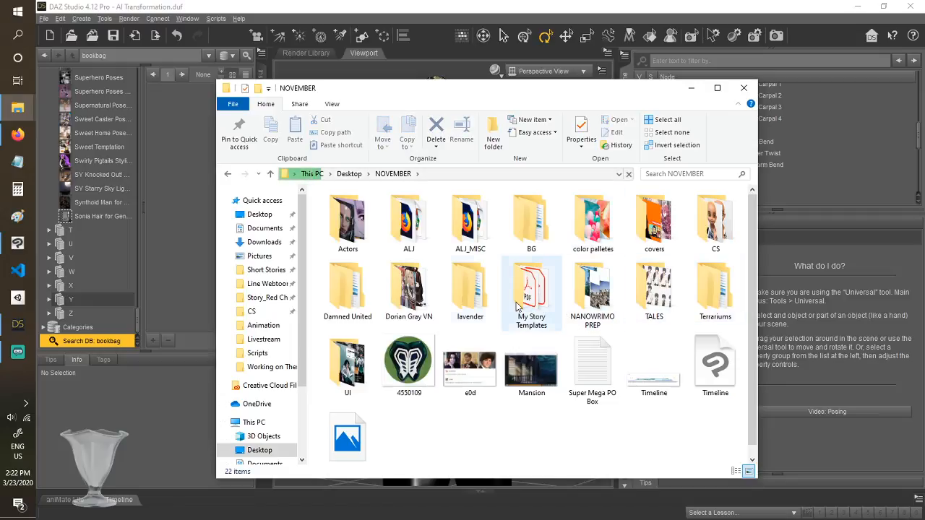
left_click(717, 215)
double_click(717, 215)
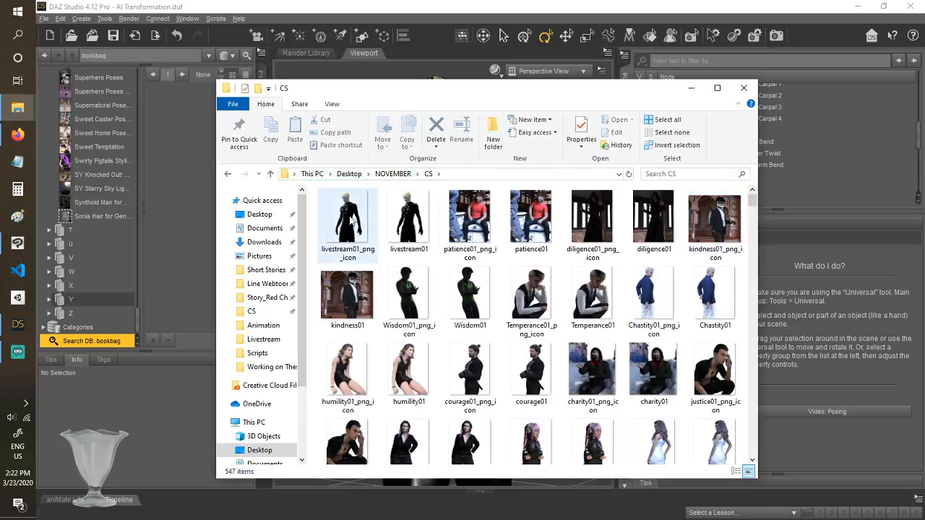
Import the full-size livestream01 image from the CS folder into page0029 in Clip Studio Paint as a layer above Layer 4
left_click(350, 220)
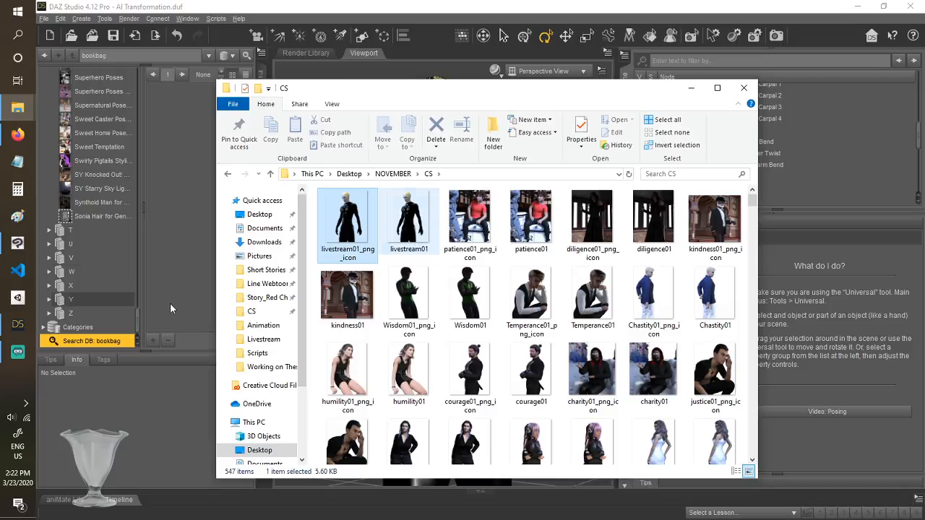
left_click(17, 242)
mouse_move(21, 115)
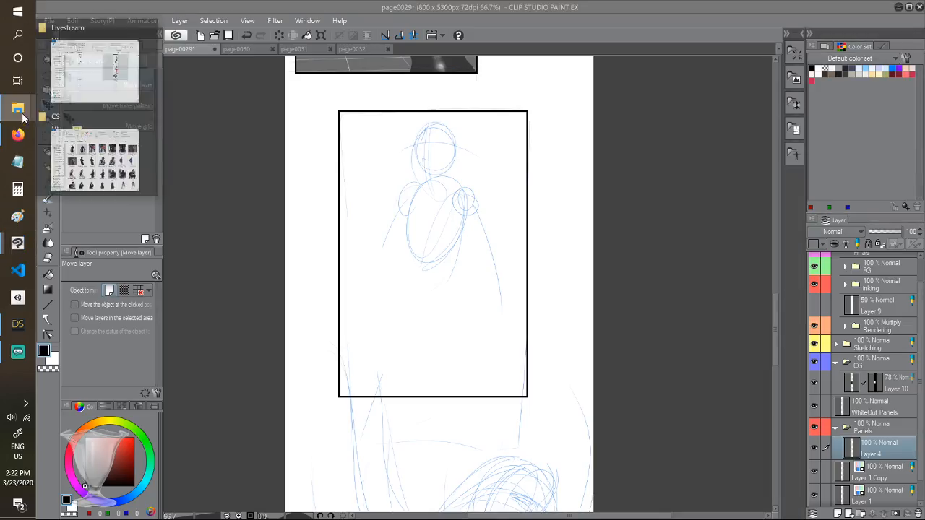
left_click(128, 166)
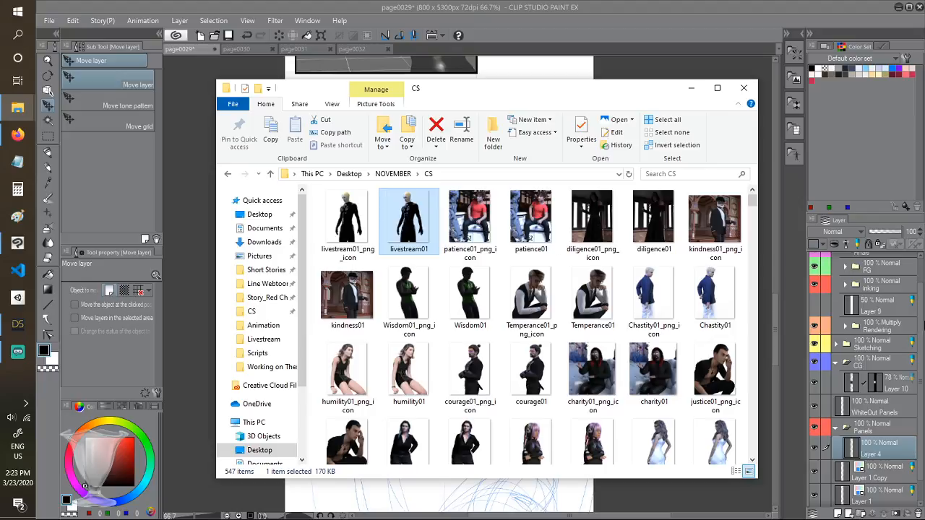
left_click_drag(924, 325, 867, 376)
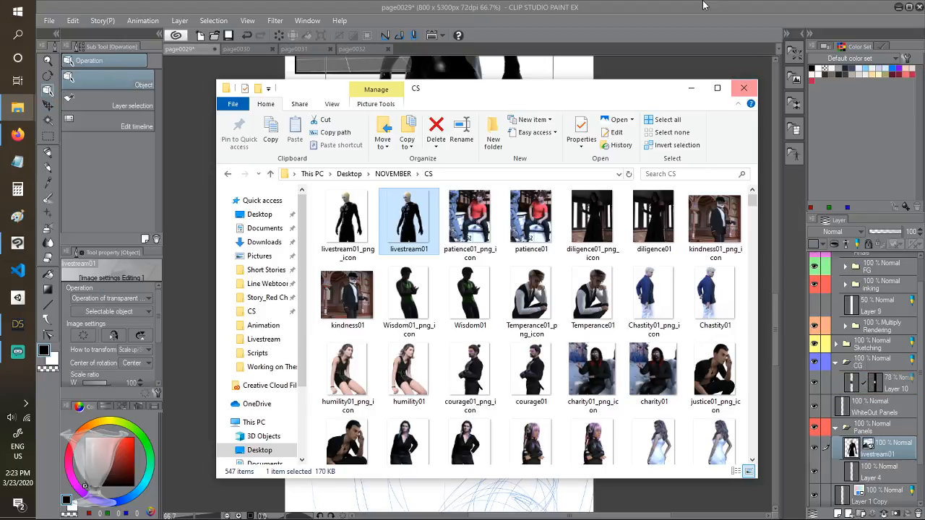
Position the livestream01 figure over the last panel, enlarging it to a scale ratio of about 113
left_click(704, 6)
mouse_move(442, 341)
left_mouse_down()
mouse_move(455, 359)
mouse_move(451, 350)
left_mouse_up()
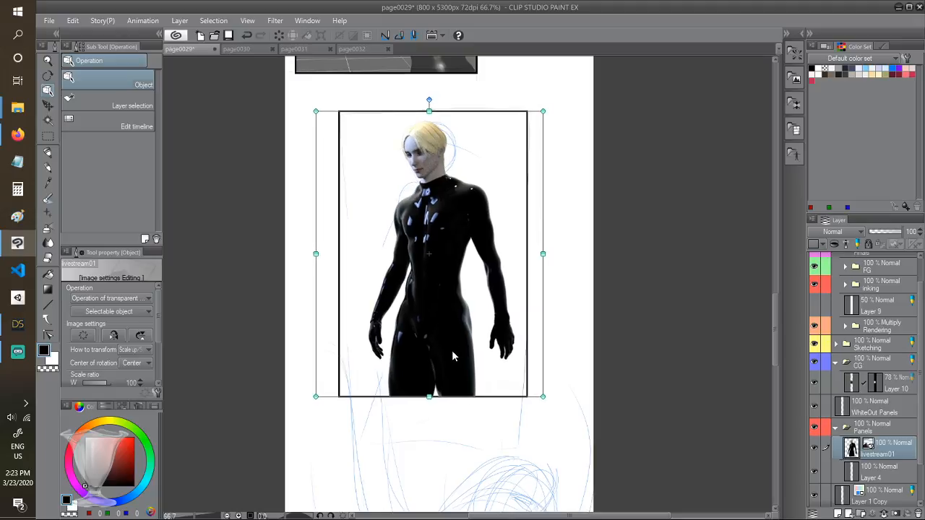
scroll(545, 374, "down", 3)
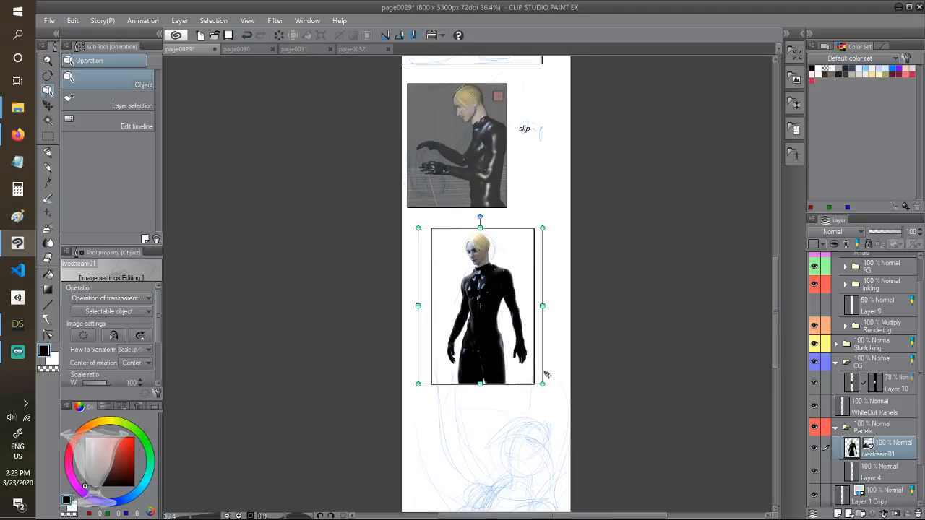
left_click_drag(543, 385, 569, 409)
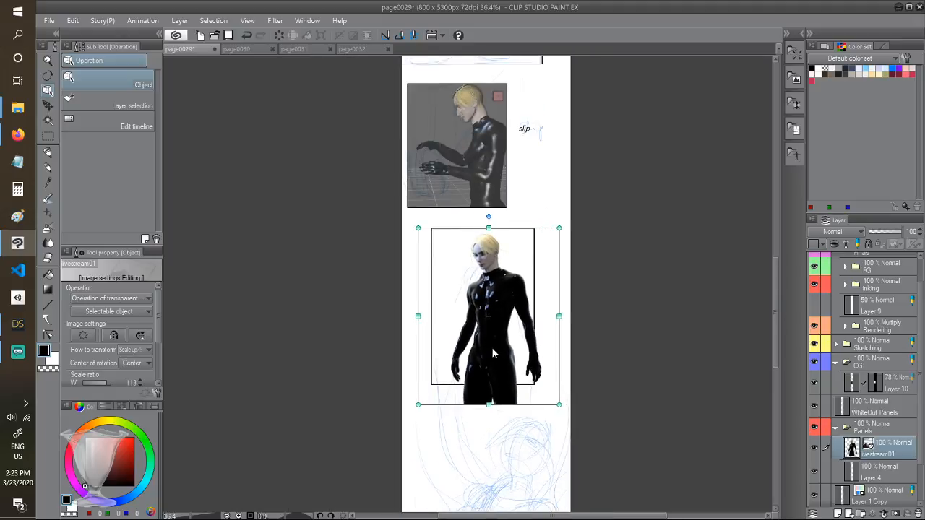
left_click_drag(478, 350, 494, 352)
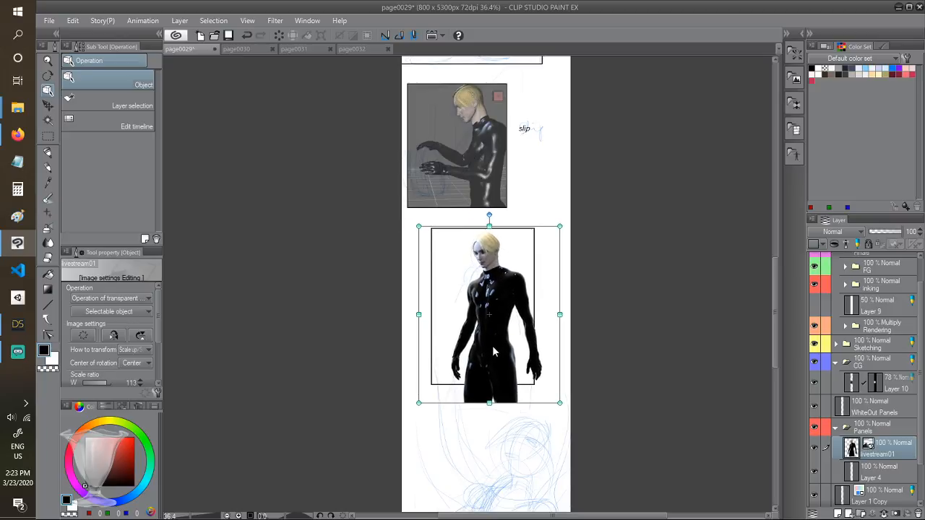
scroll(573, 339, "up", 3)
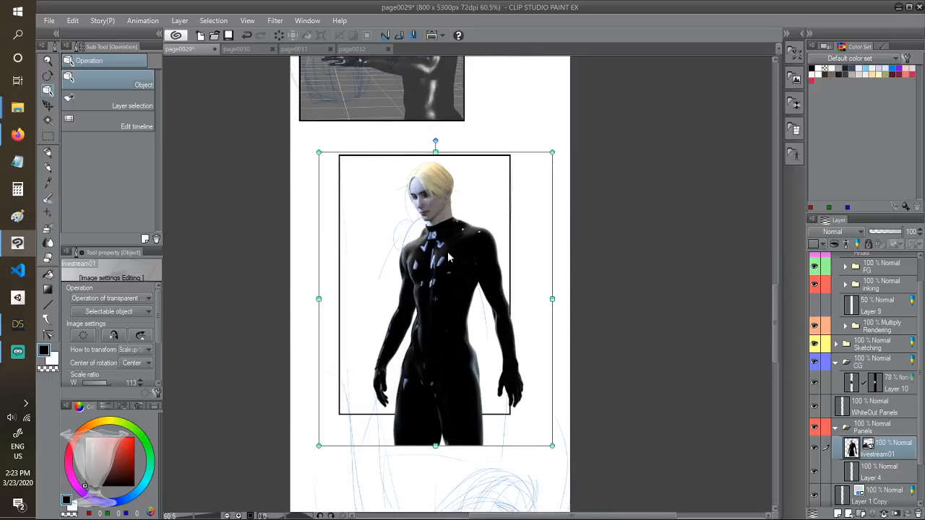
scroll(633, 325, "down", 2)
scroll(632, 325, "up", 1)
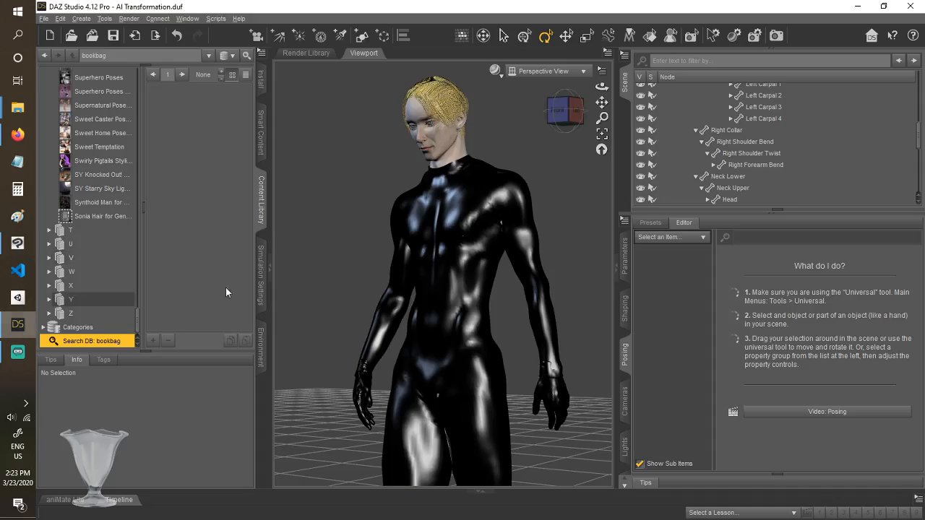
Switch to DAZ Studio and collapse the S group and the Products list in the Content Library
left_click(18, 324)
scroll(94, 247, "up", 10)
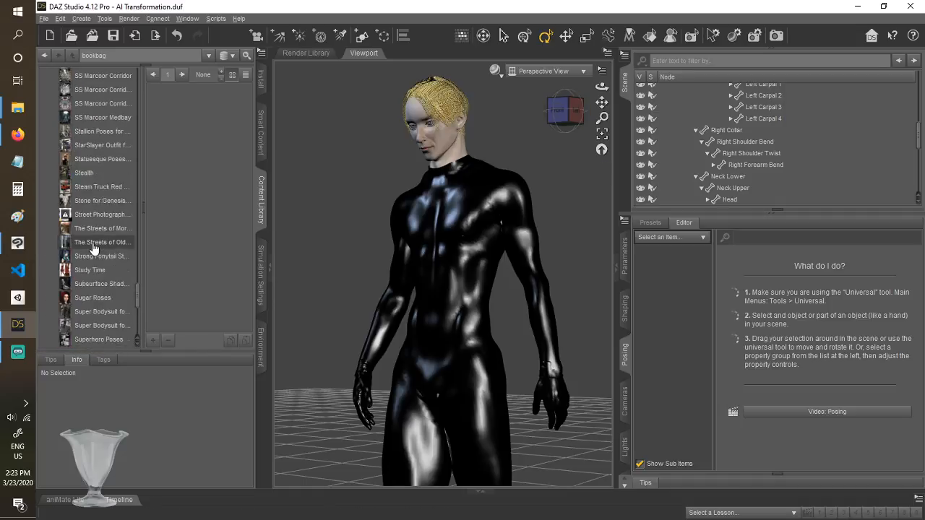
scroll(94, 247, "up", 10)
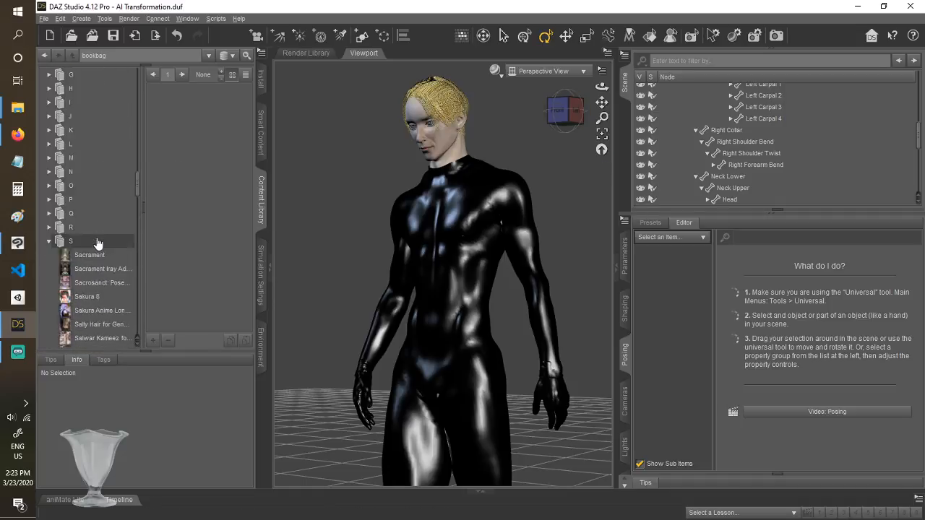
left_click(18, 244)
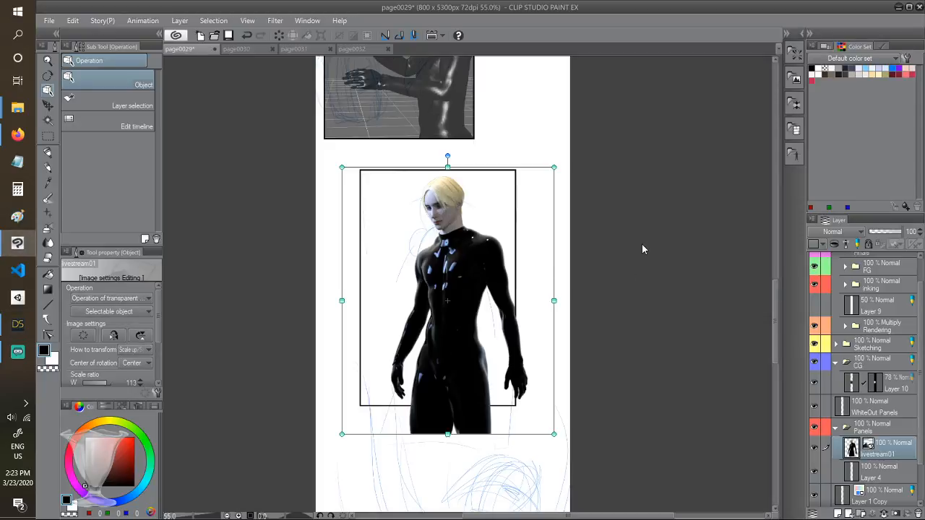
left_click(18, 325)
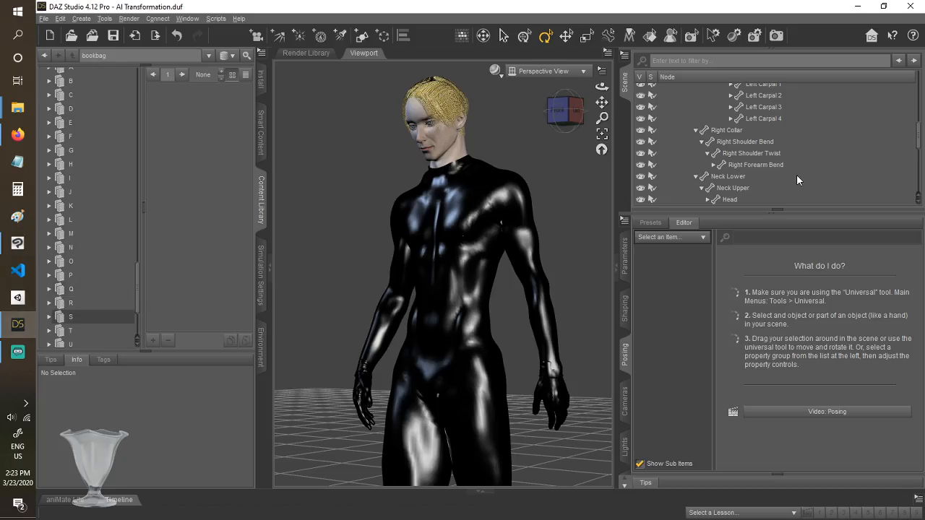
scroll(87, 202, "down", 10)
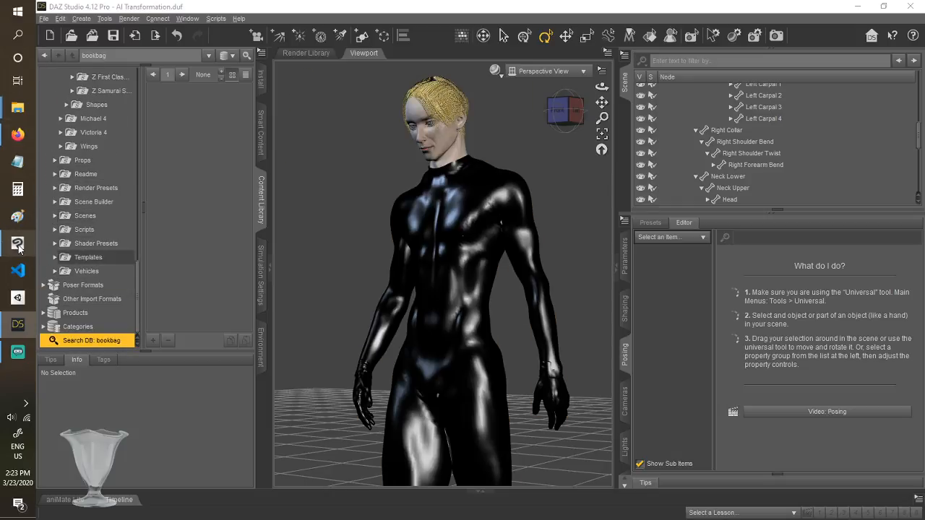
Check the large figure sketch below the last panel in Clip Studio Paint, and open DAZ Studio's Genesis 8 Male Sacrosanct pose folder
left_click(17, 243)
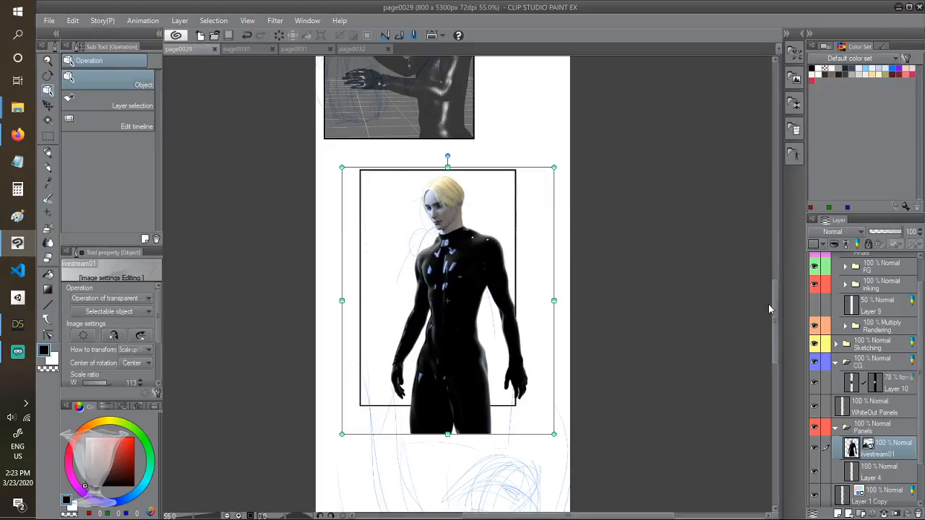
mouse_move(770, 310)
left_mouse_down()
mouse_move(767, 385)
mouse_move(770, 374)
left_mouse_up()
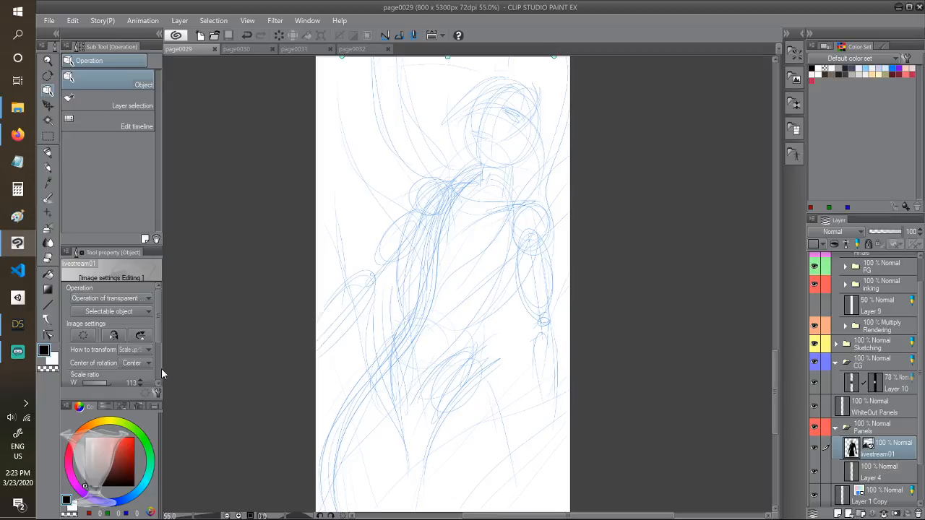
left_click(17, 324)
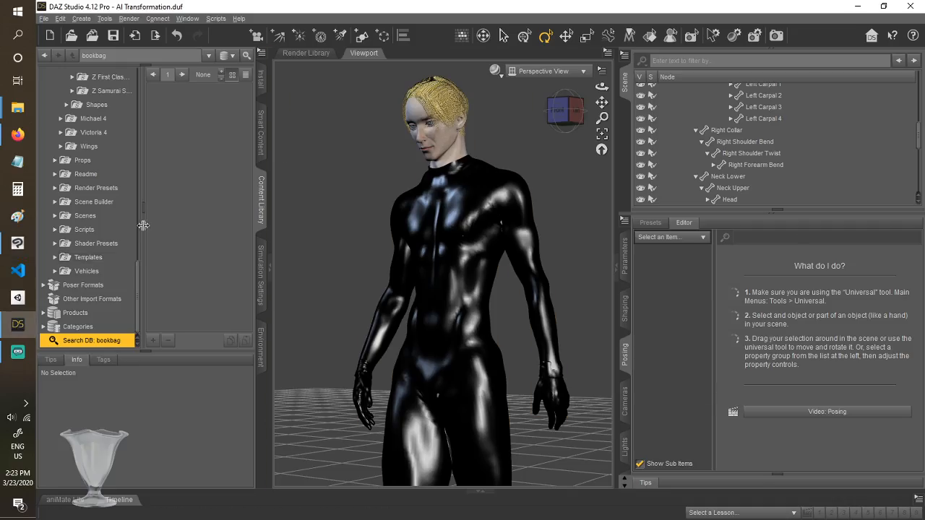
scroll(120, 240, "up", 10)
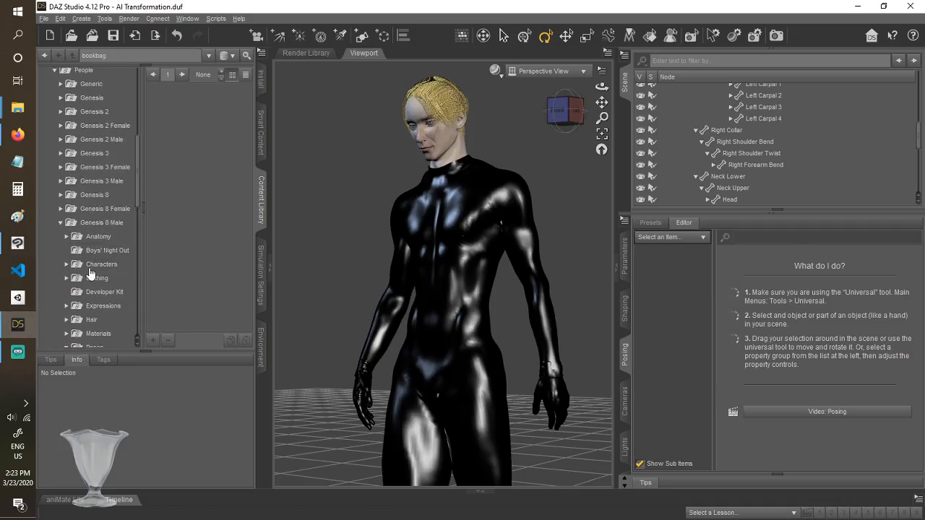
scroll(97, 304, "down", 5)
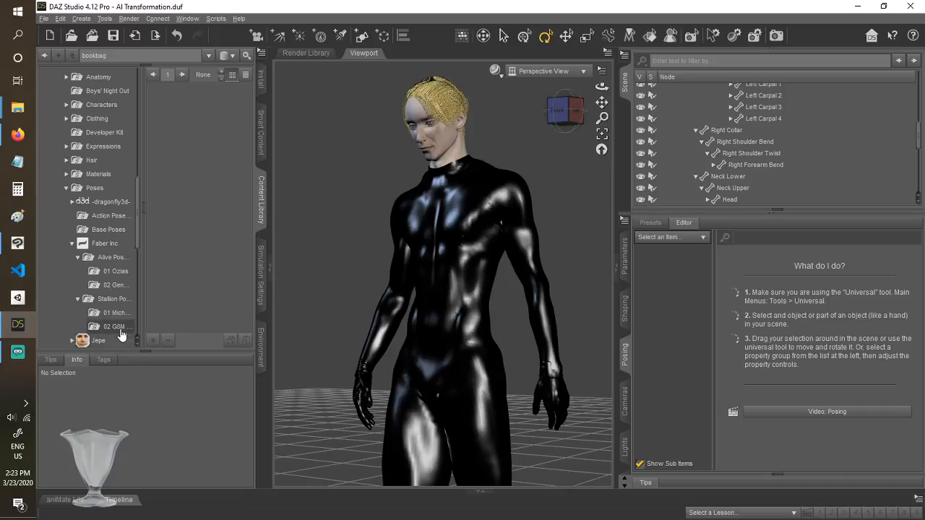
scroll(122, 334, "down", 5)
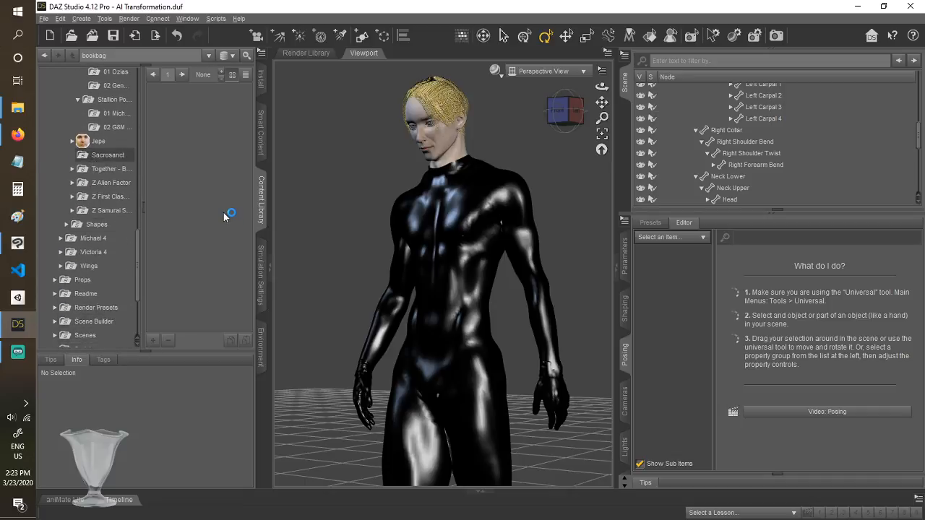
Select the Genesis 8 Male figure and apply Sacrosanct Pose 14 Base Male to it
scroll(725, 145, "up", 6)
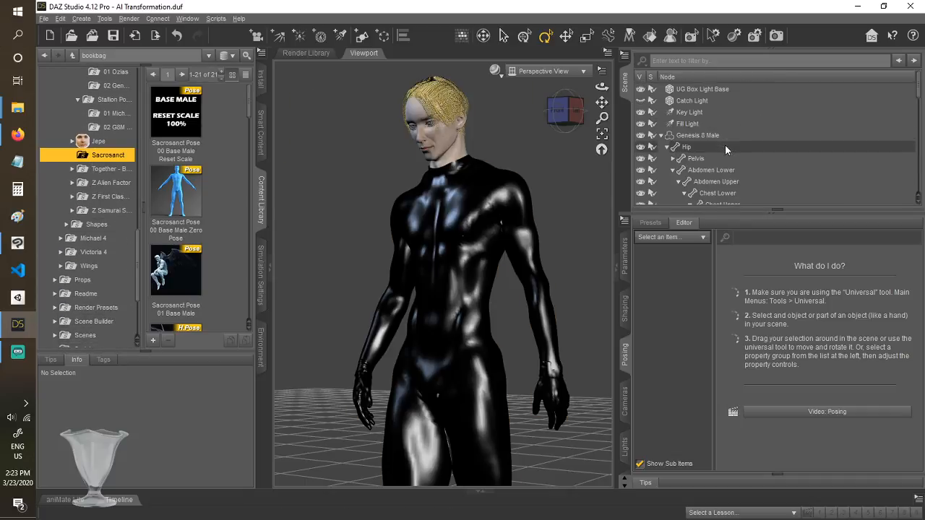
left_click(709, 135)
scroll(188, 242, "down", 8)
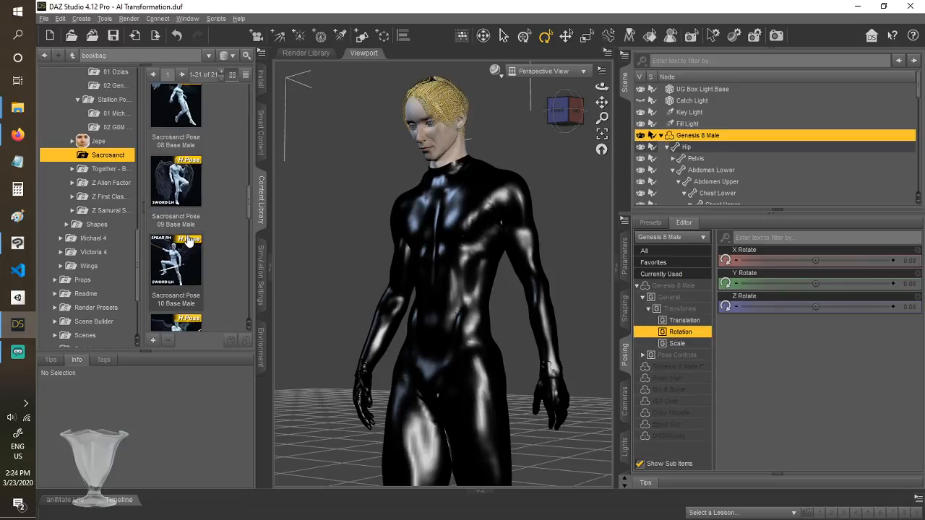
scroll(213, 263, "down", 5)
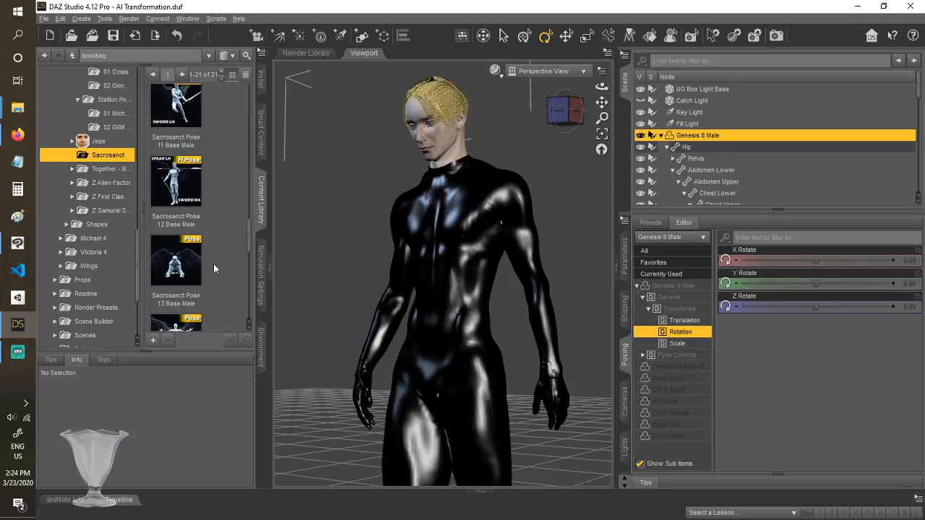
double_click(175, 109)
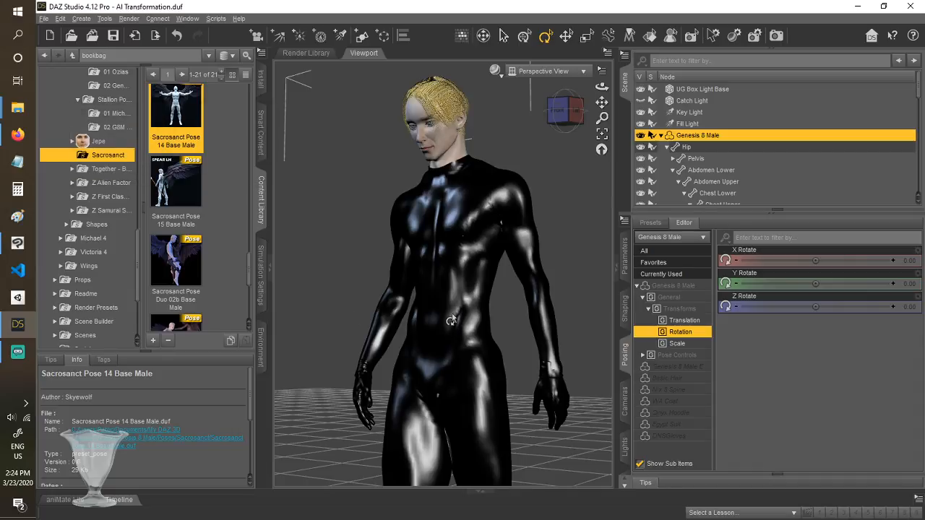
Make the hidden Alien cage object visible around the posed figure
scroll(786, 193, "down", 3)
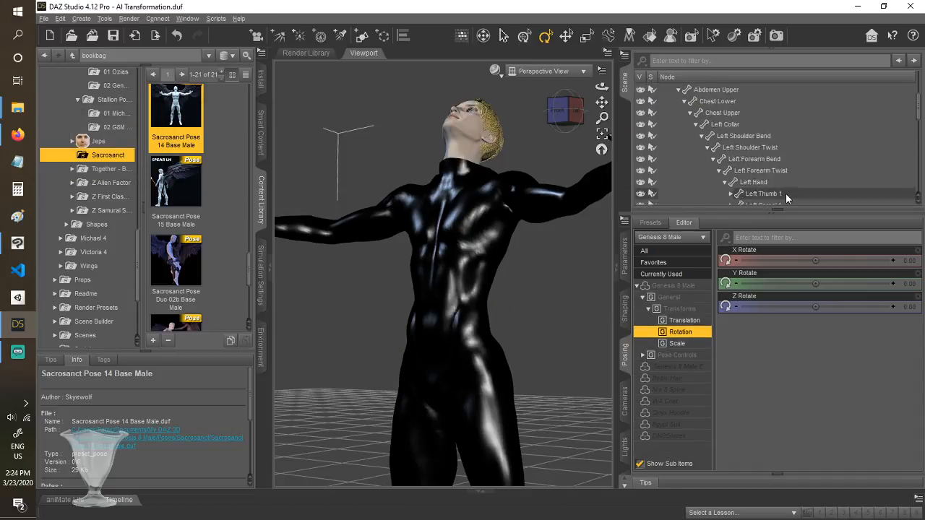
scroll(786, 193, "down", 10)
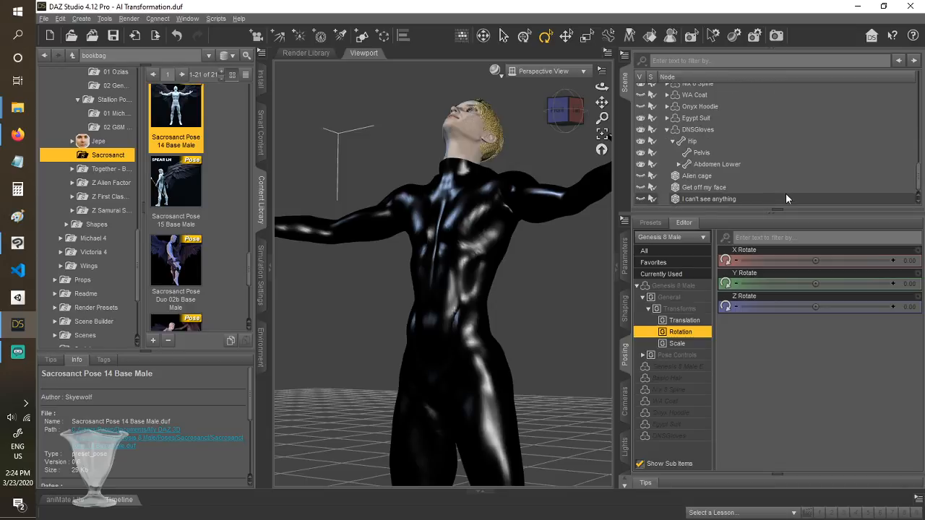
left_click(641, 176)
mouse_move(576, 114)
left_mouse_down()
mouse_move(599, 124)
mouse_move(602, 136)
mouse_move(578, 138)
mouse_move(575, 114)
left_mouse_up()
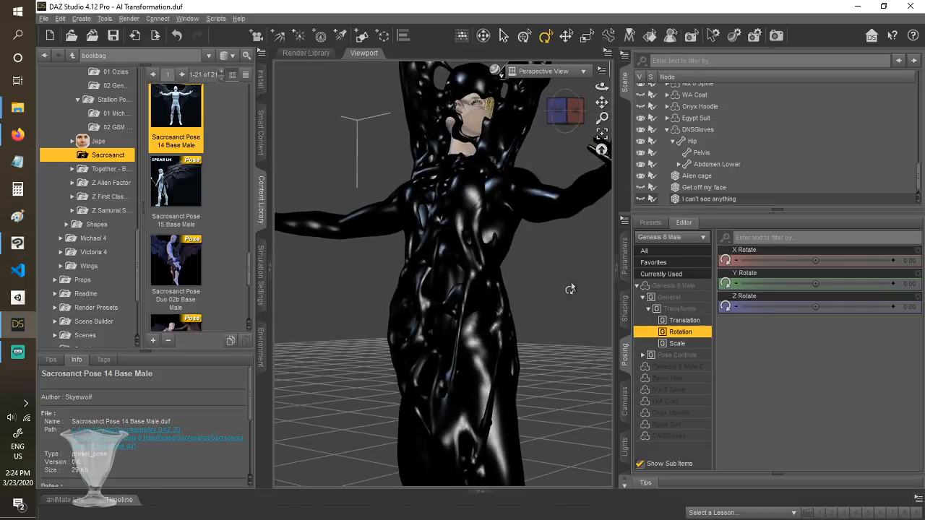
scroll(576, 287, "up", 3)
scroll(575, 287, "down", 4)
scroll(576, 287, "down", 2)
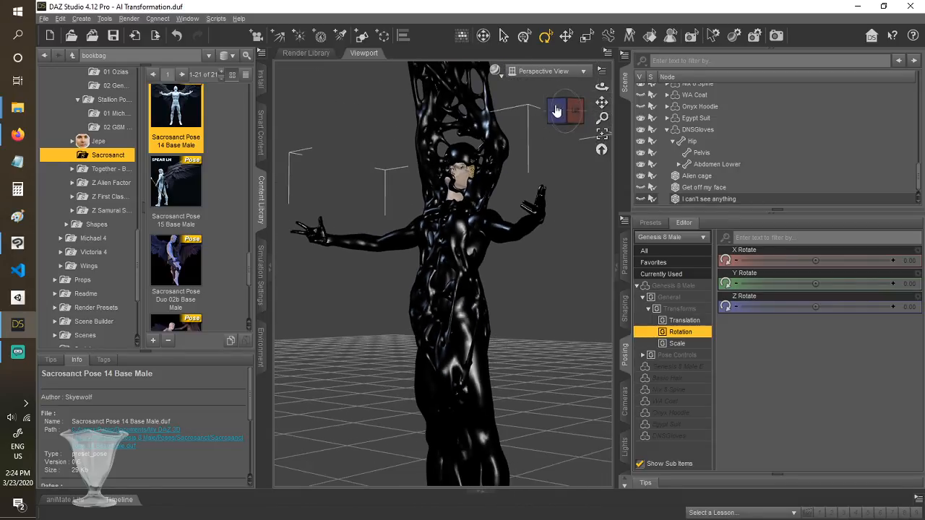
Widen the viewport and orbit the perspective view to frame the caged figure from a low angle
left_click_drag(557, 109, 576, 123)
scroll(551, 262, "up", 4)
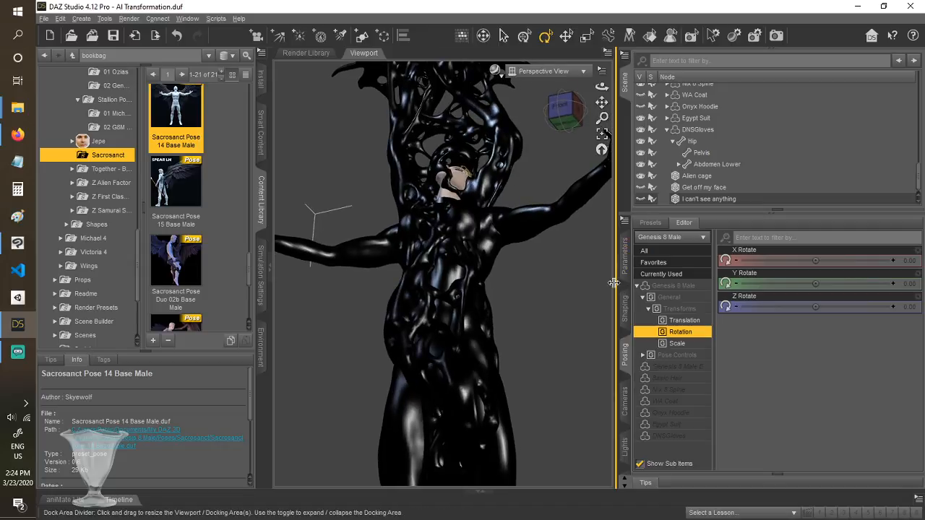
left_click_drag(614, 283, 783, 287)
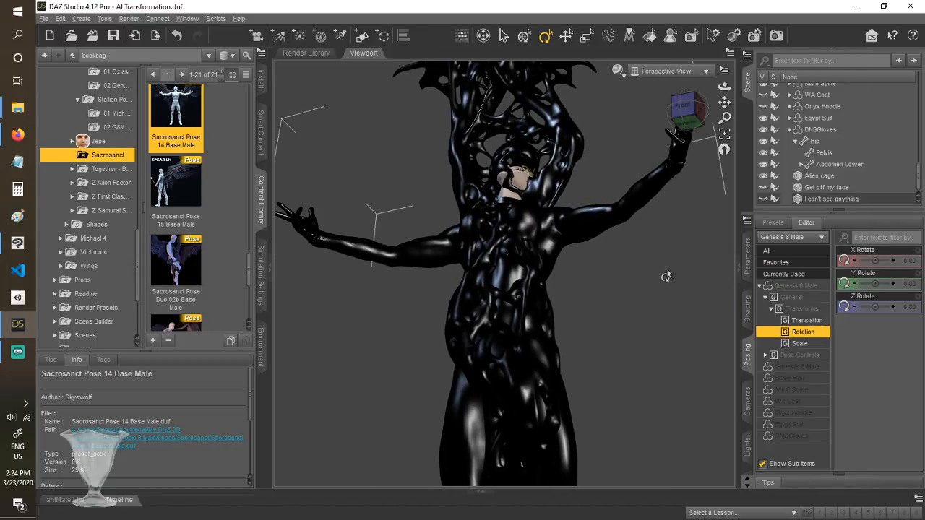
left_click_drag(692, 116, 664, 266)
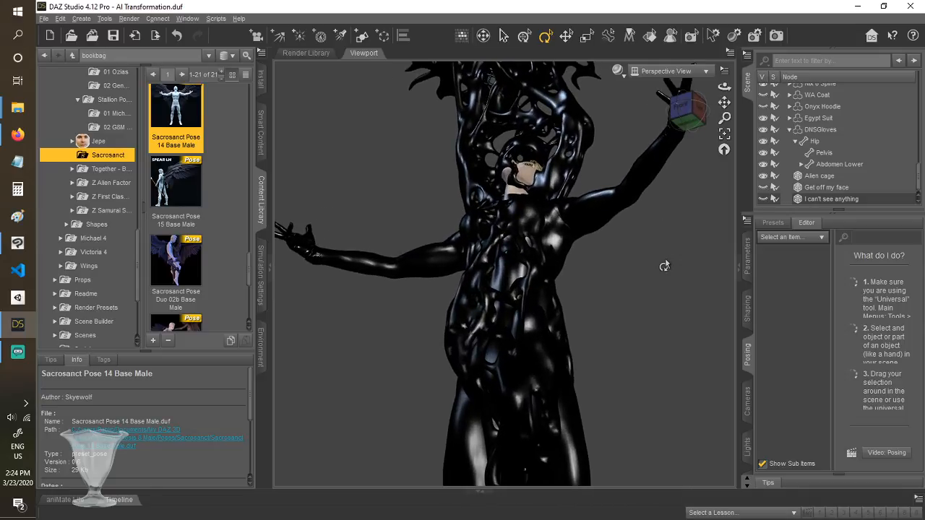
left_click_drag(689, 130, 653, 293)
left_click_drag(698, 132, 682, 99)
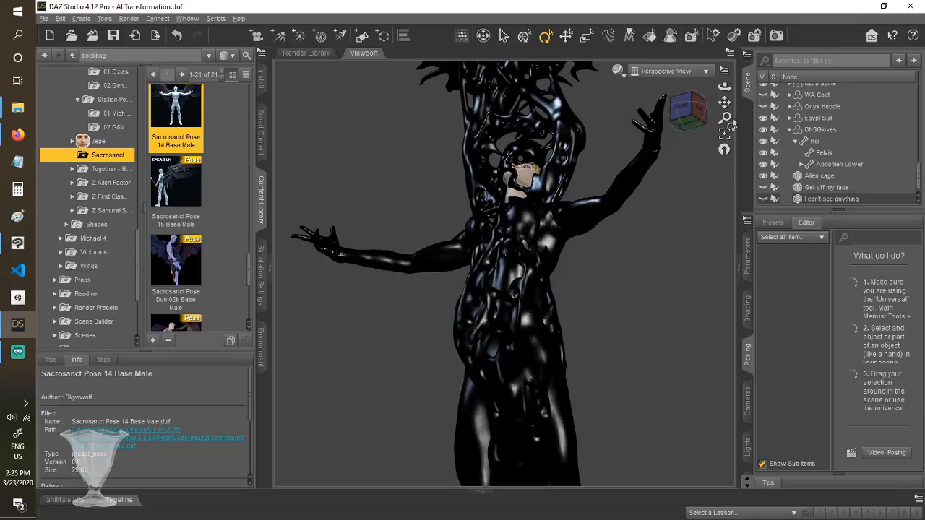
left_click_drag(725, 86, 623, 74)
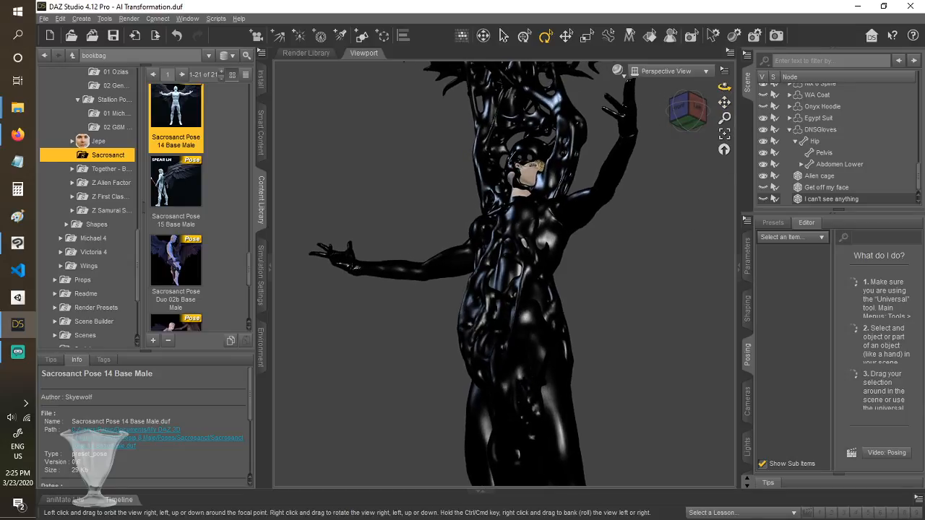
left_click_drag(724, 87, 736, 87)
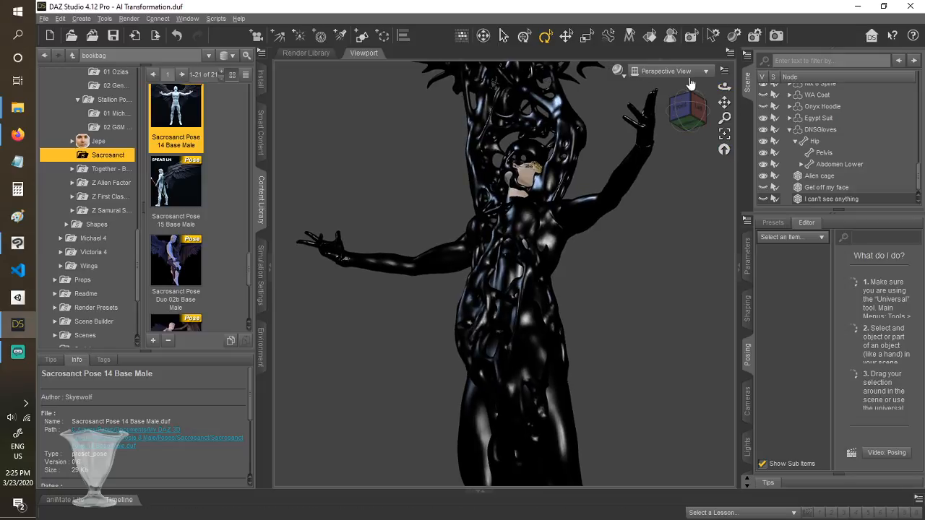
Collapse the Genesis 8 Male hierarchy in the scene list
scroll(857, 190, "up", 12)
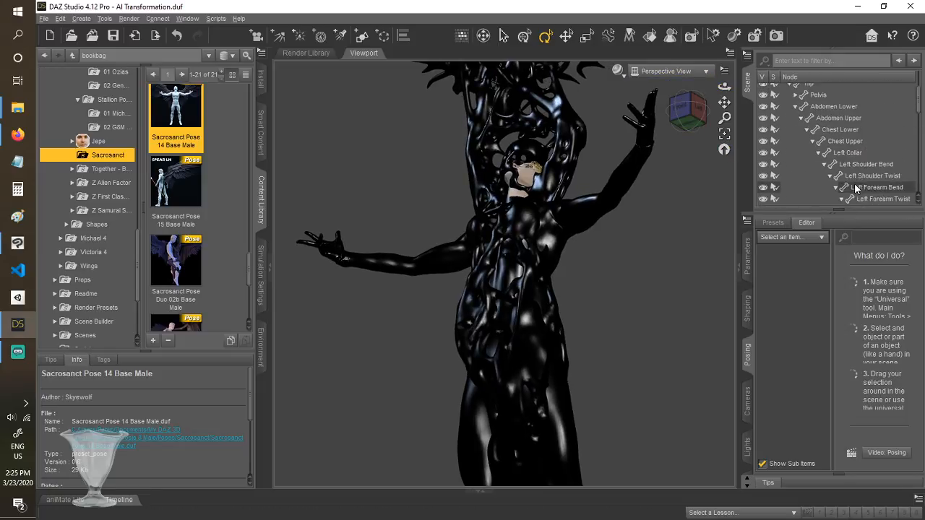
scroll(858, 189, "up", 5)
left_click(784, 135)
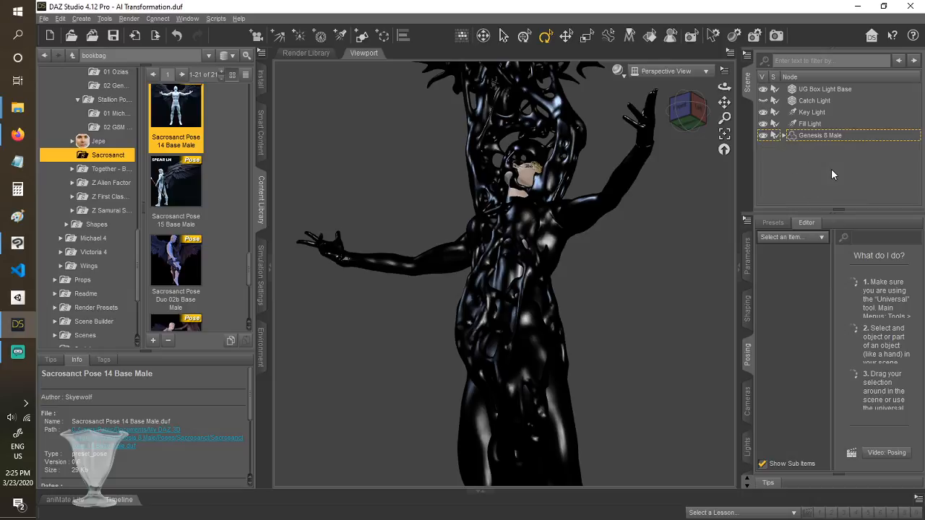
Orbit the perspective view to frame the caged figure from above and start a render
left_click(672, 248)
left_click_drag(700, 126, 680, 162)
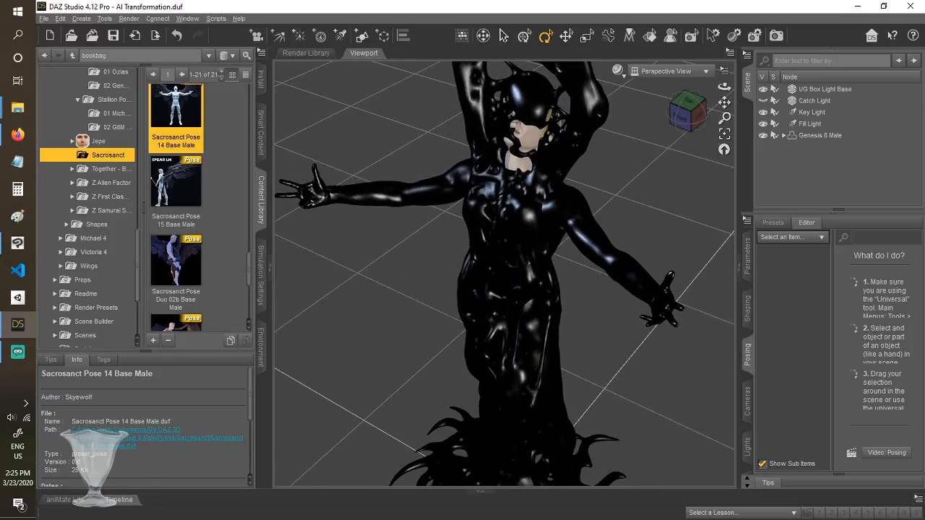
left_click_drag(665, 80, 640, 176)
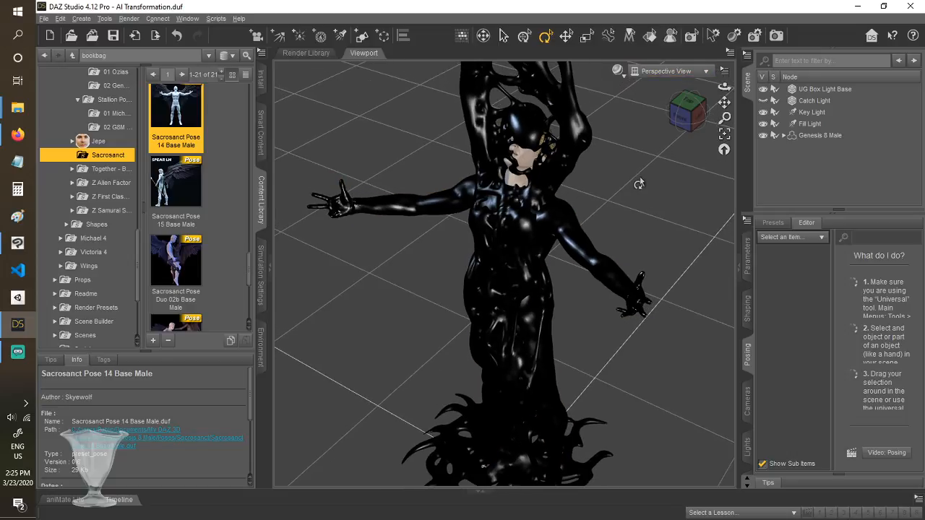
left_click(776, 36)
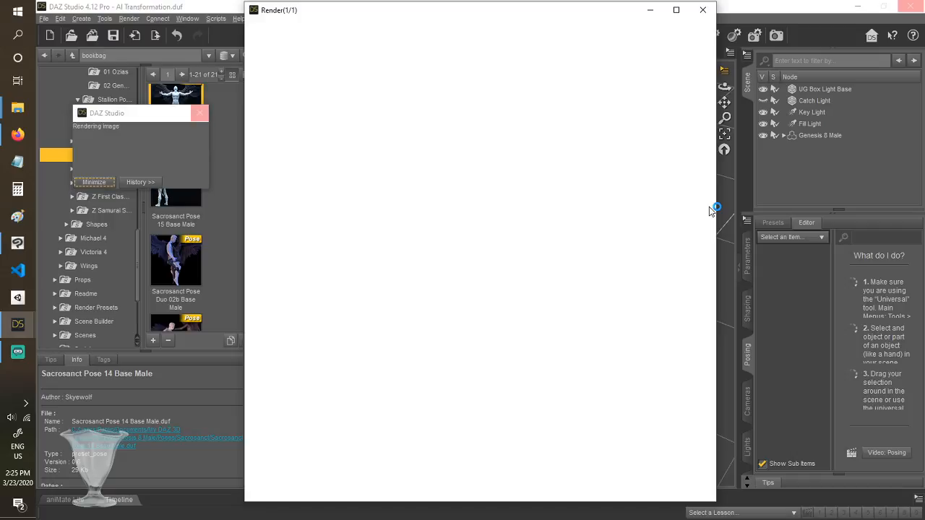
Switch to Clip Studio Paint, select the Panels layer folder, and examine the large figure sketch below the last panel
left_click(17, 242)
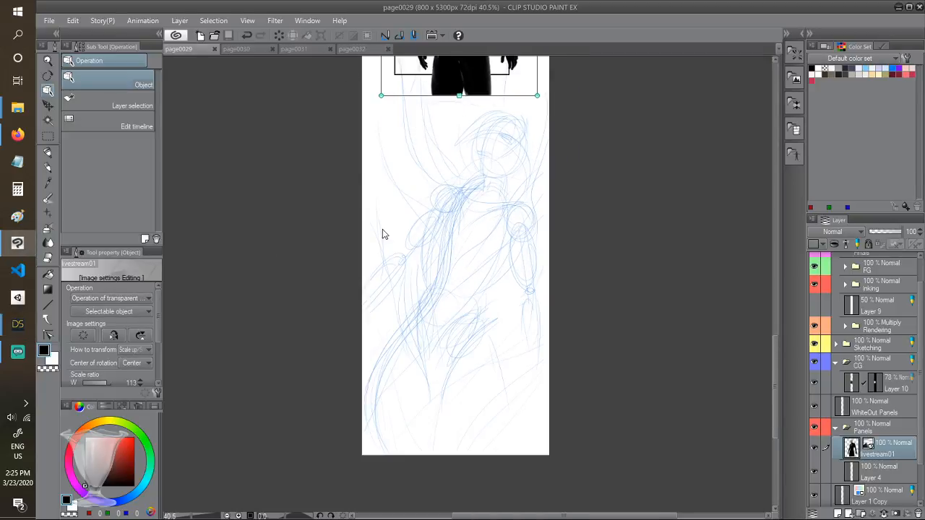
scroll(510, 235, "down", 2)
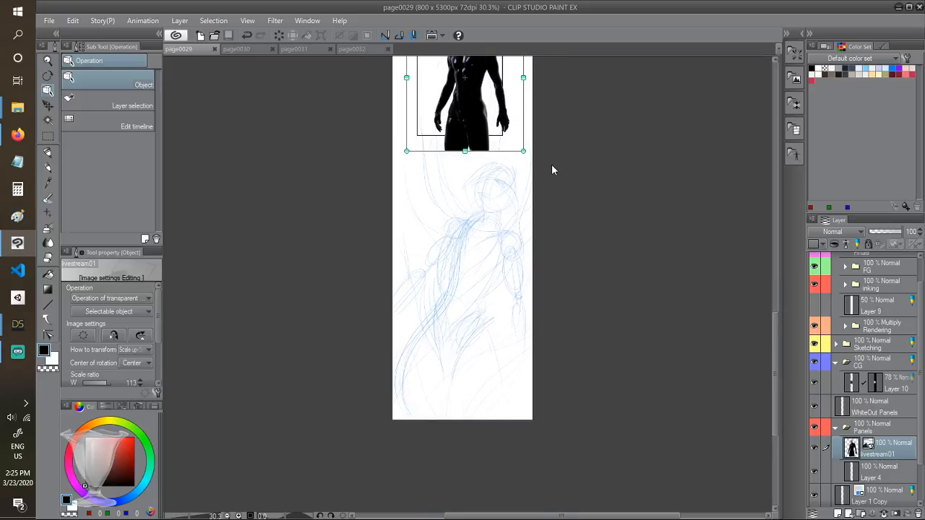
left_click(866, 430)
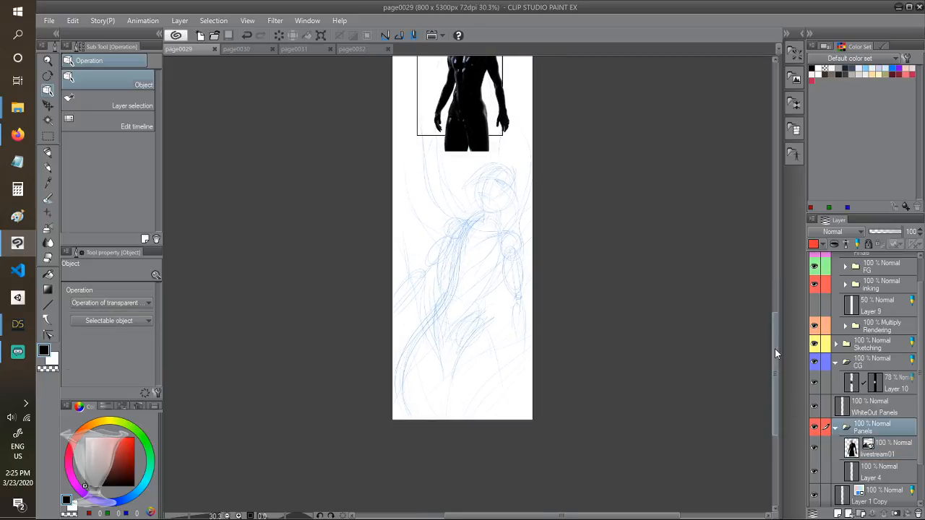
mouse_move(776, 350)
left_mouse_down()
mouse_move(771, 182)
mouse_move(759, 346)
left_mouse_up()
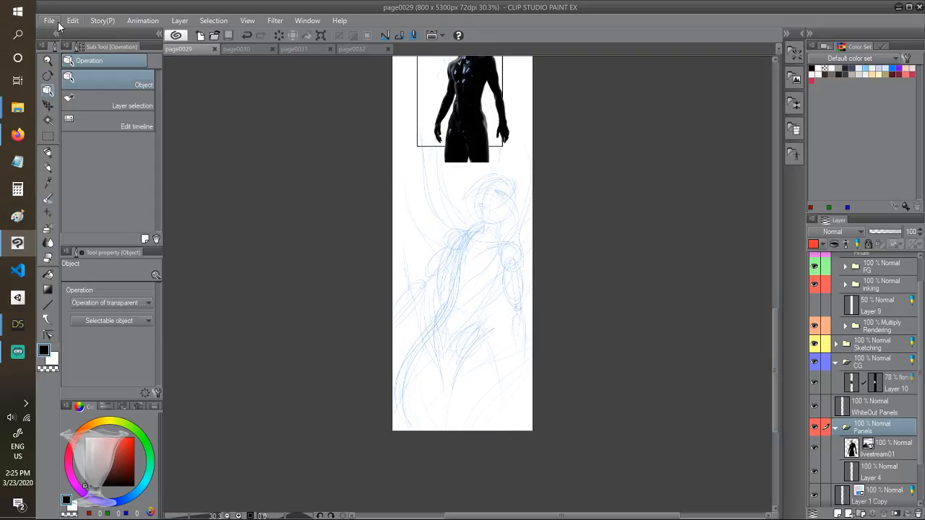
scroll(559, 239, "up", 1)
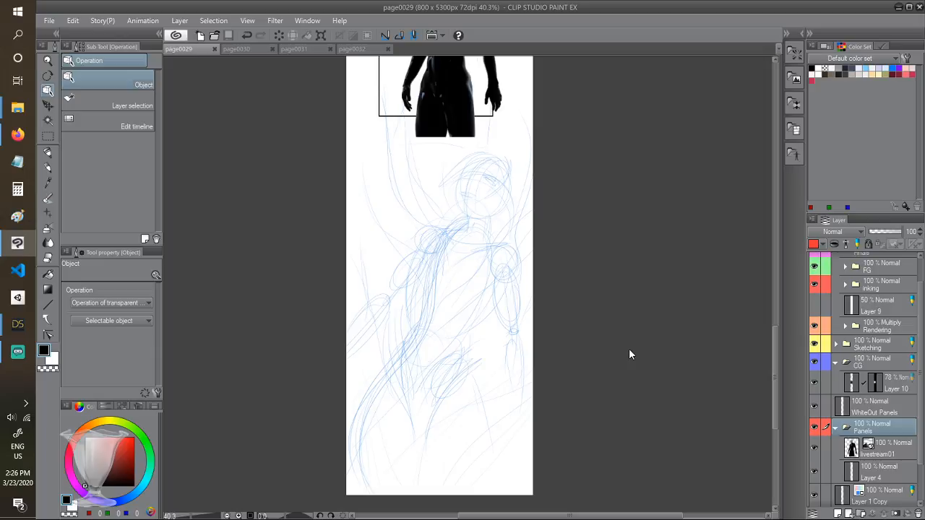
Return to the DAZ Studio render and save the finished image as livestream02 in PNG format in the CS folder
mouse_move(18, 324)
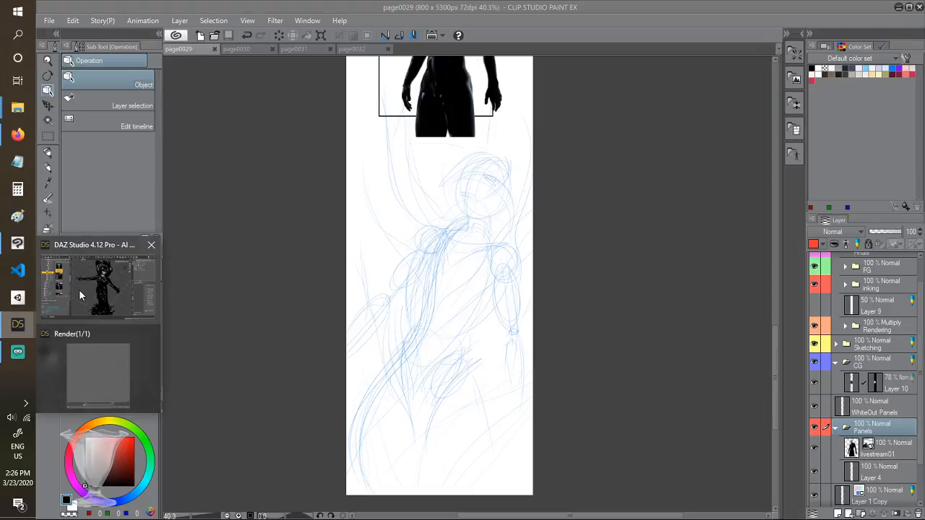
left_click(79, 290)
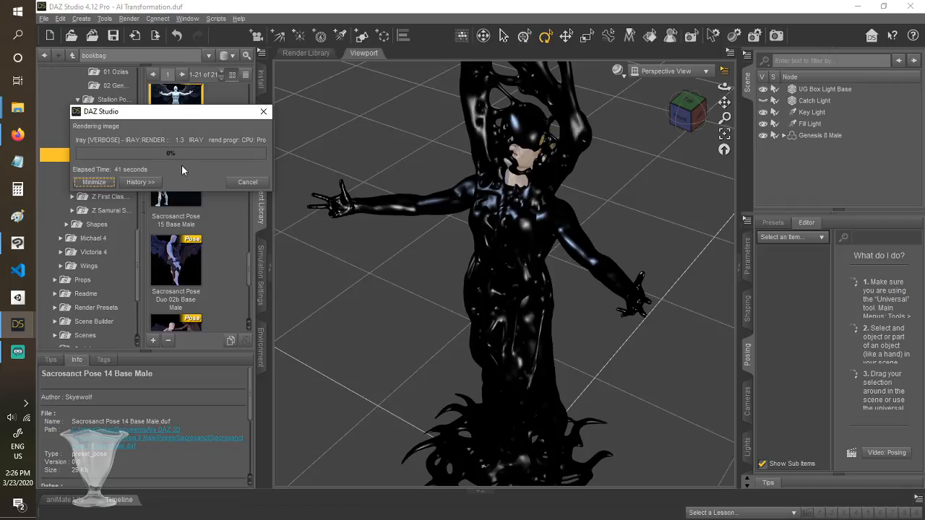
left_click(18, 324)
left_click(80, 355)
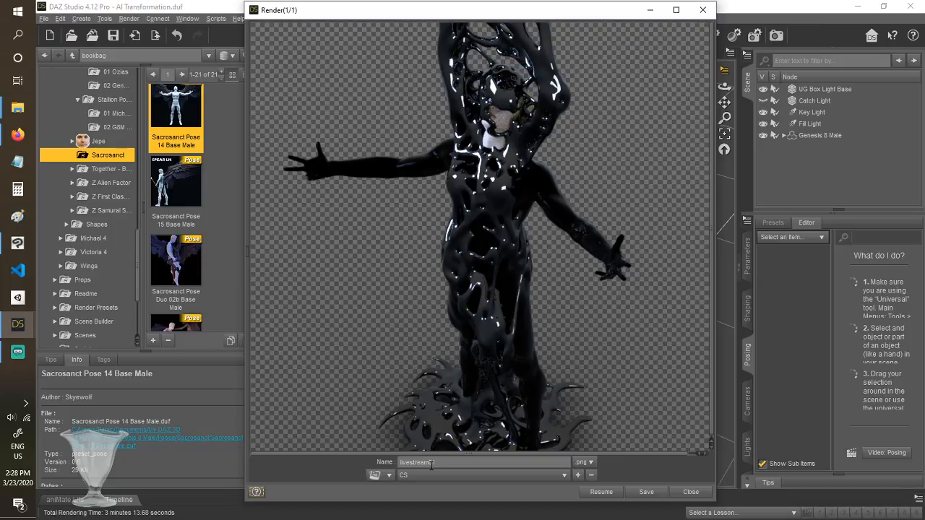
left_click(646, 492)
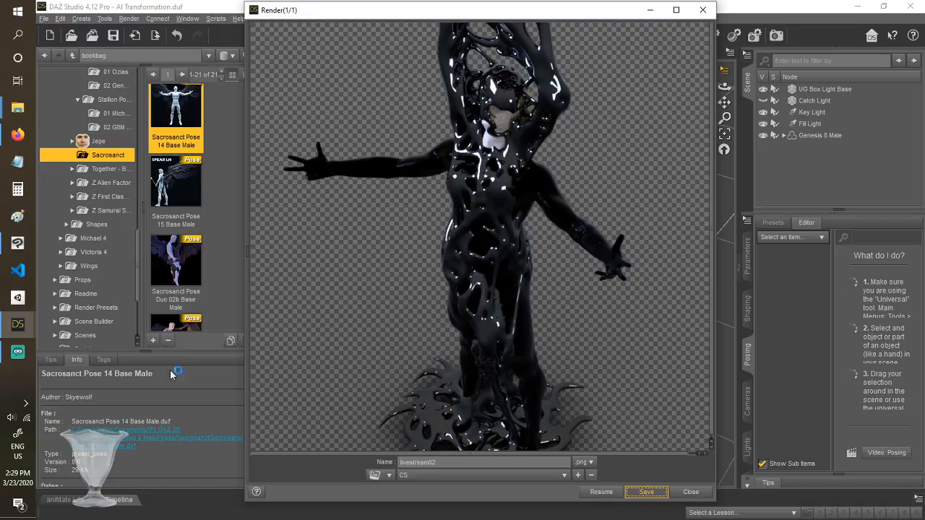
Import the full-size livestream02 image from the CS folder into page0029 in Clip Studio Paint as a layer above livestream01
left_click(17, 323)
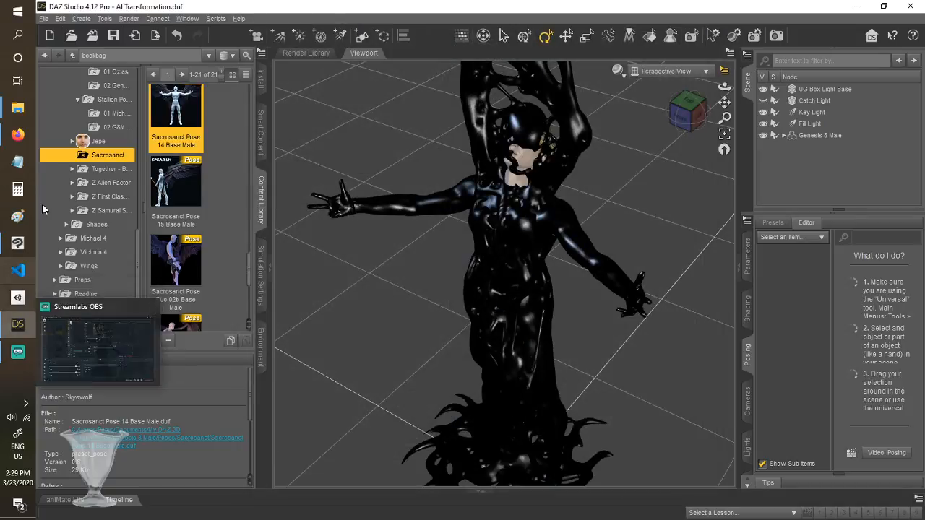
left_click(18, 243)
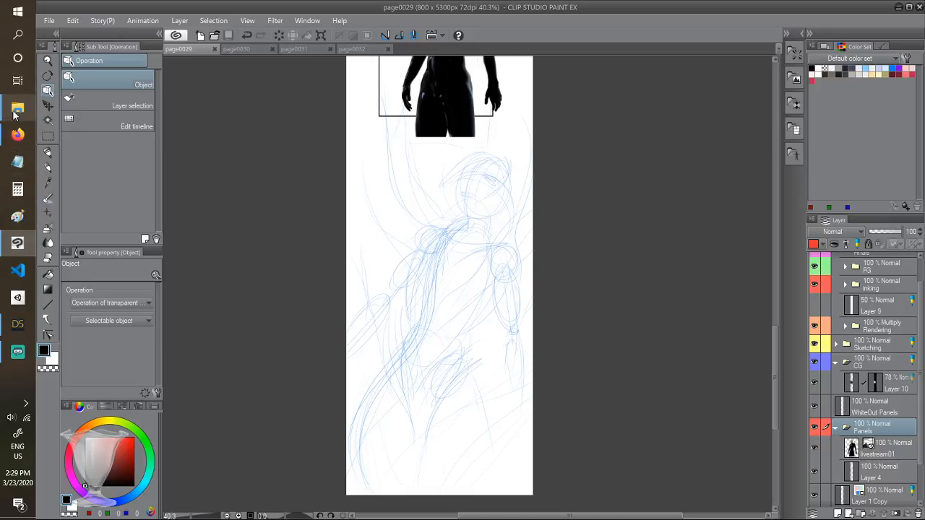
mouse_move(17, 107)
left_click(74, 174)
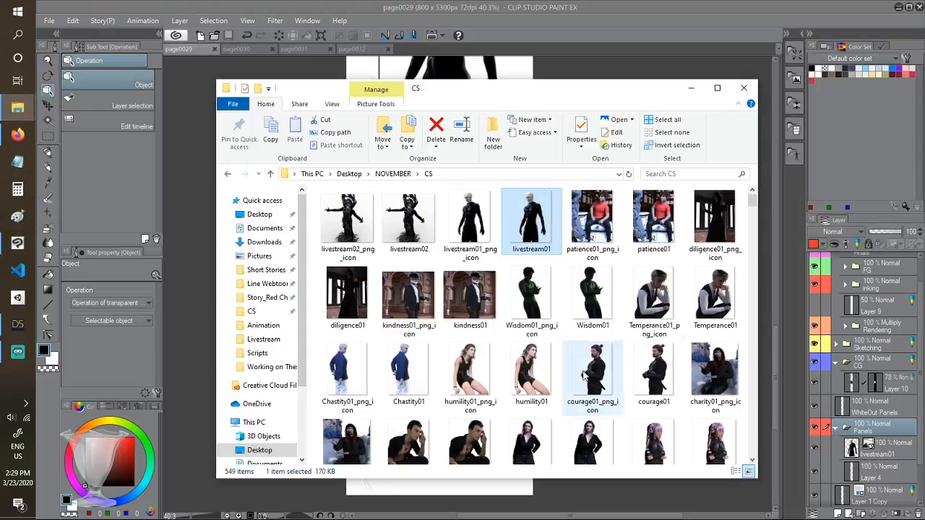
left_click_drag(407, 227, 866, 442)
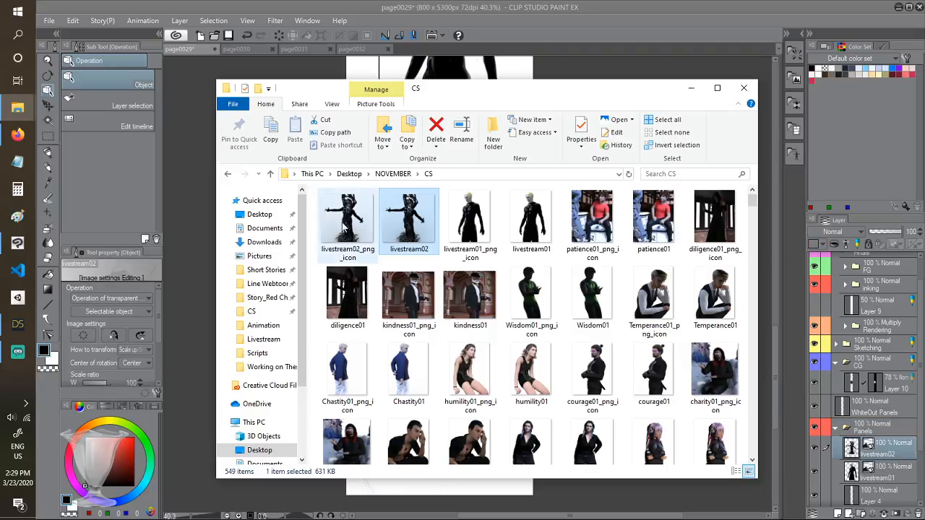
left_click(690, 98)
scroll(654, 253, "down", 4)
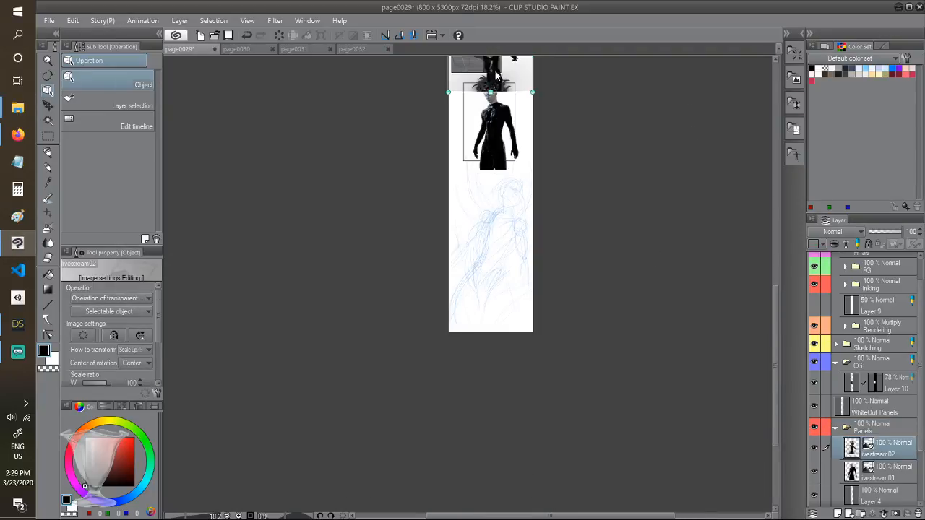
left_click_drag(496, 75, 504, 283)
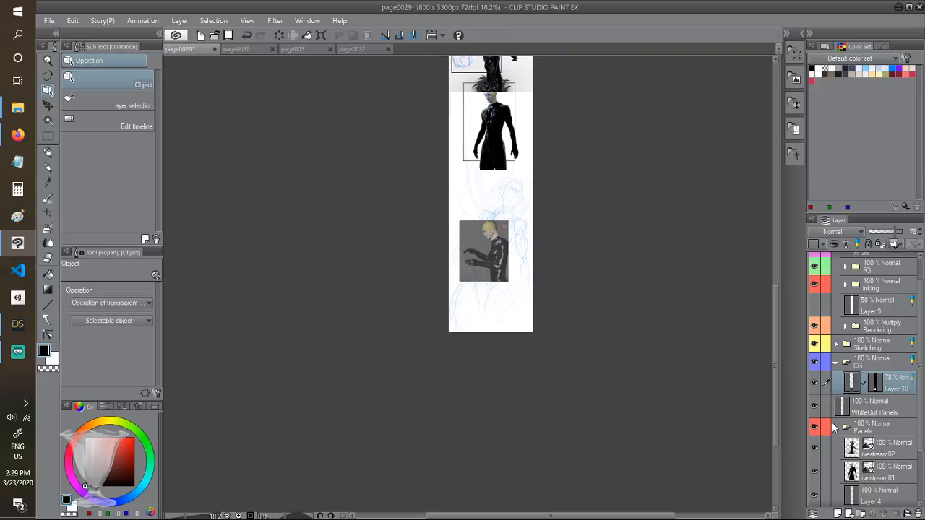
key("ctrl+z")
Move the livestream02 render down the page so it sits over the large figure sketch below the last panel
left_click(896, 448)
left_click(47, 105)
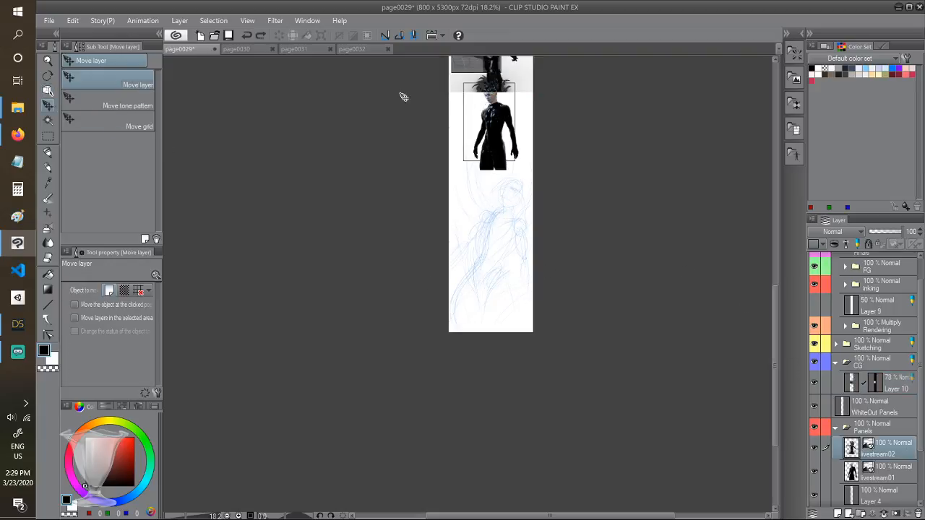
mouse_move(504, 86)
left_mouse_down()
mouse_move(532, 333)
mouse_move(537, 302)
left_mouse_up()
scroll(549, 283, "up", 3)
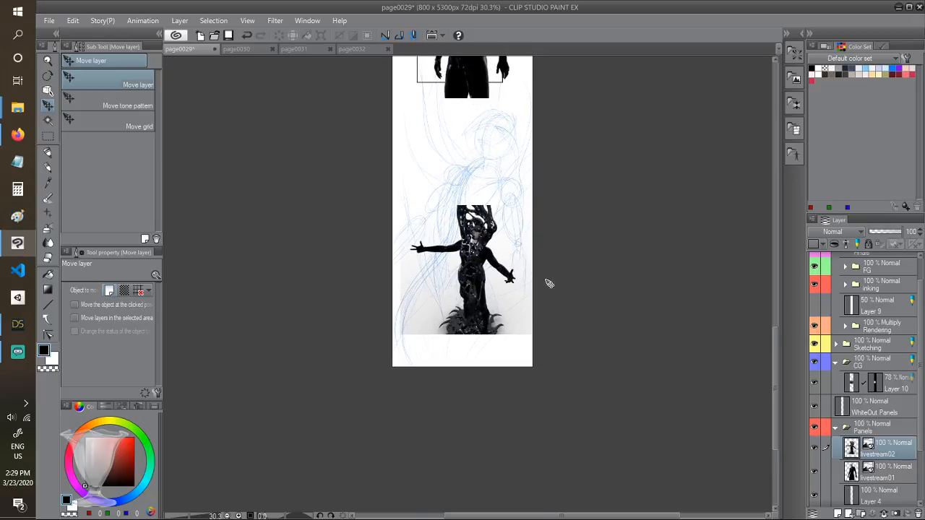
scroll(549, 283, "up", 2)
scroll(605, 198, "down", 2)
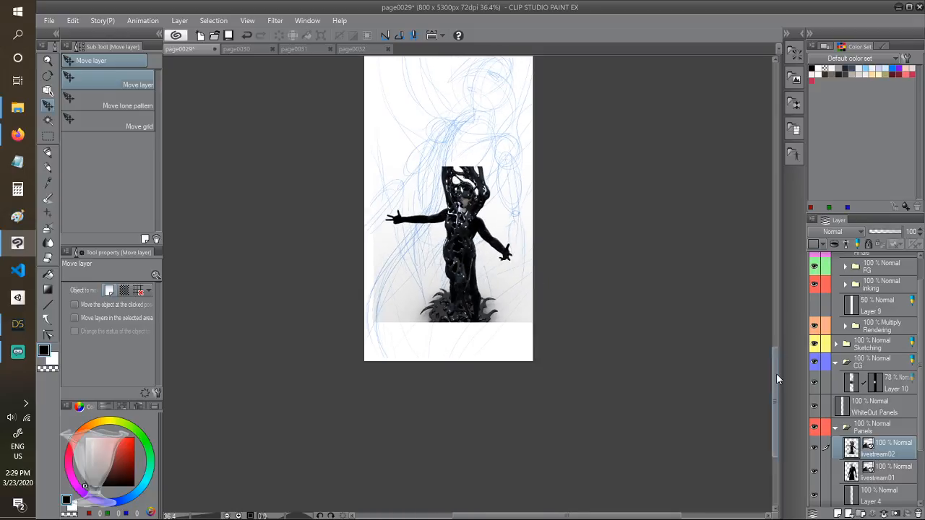
left_click_drag(777, 373, 775, 347)
Scale the livestream02 image to 223%, shift it so the figure is centred on the page, and tilt it counterclockwise
left_click(48, 91)
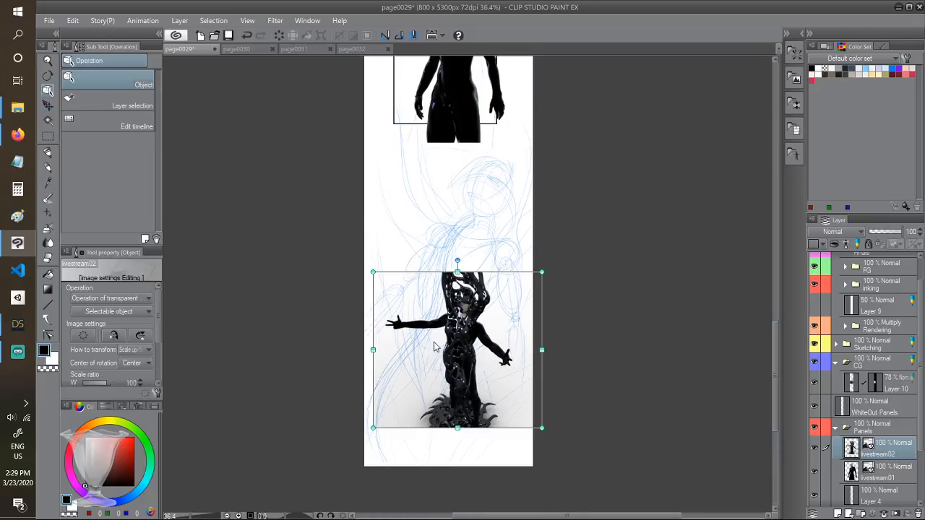
left_click_drag(542, 272, 751, 135)
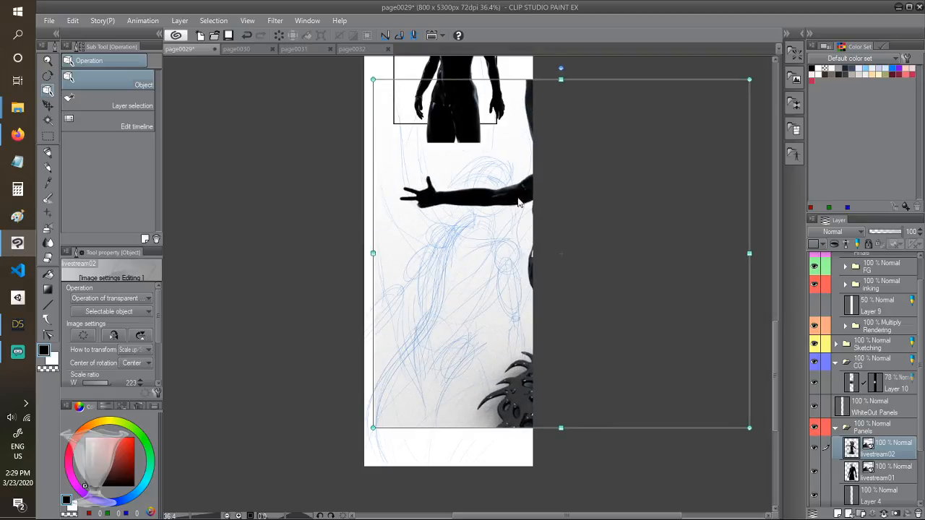
left_click_drag(511, 198, 390, 241)
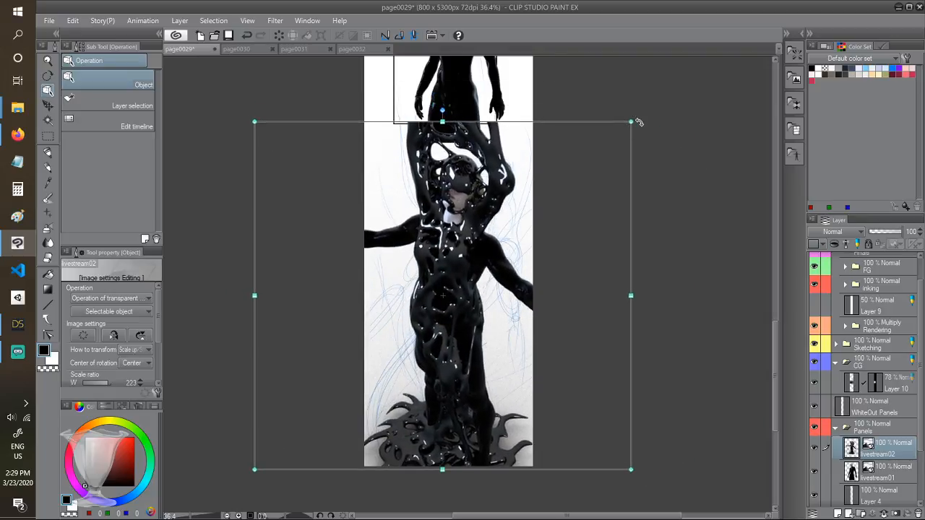
left_click_drag(642, 122, 588, 101)
scroll(454, 338, "down", 2)
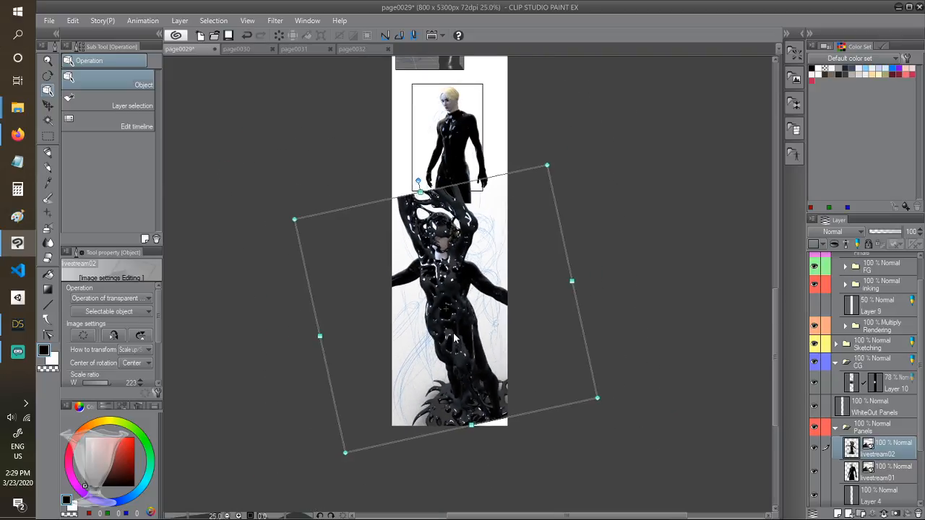
Rescale the tilted livestream02 image to 271% and reposition the figure below the last panel
left_click_drag(293, 218, 436, 251)
left_click_drag(474, 313, 458, 311)
left_click_drag(544, 345, 725, 412)
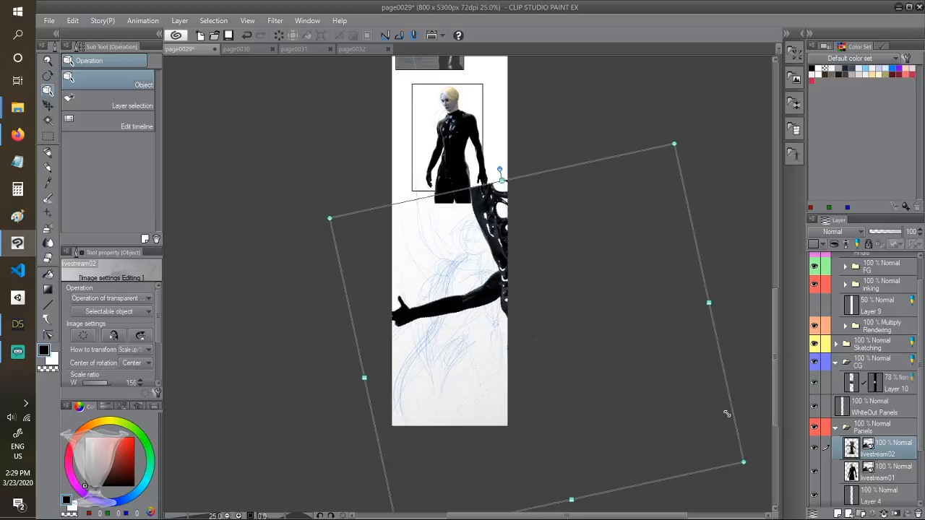
left_click_drag(488, 278, 427, 293)
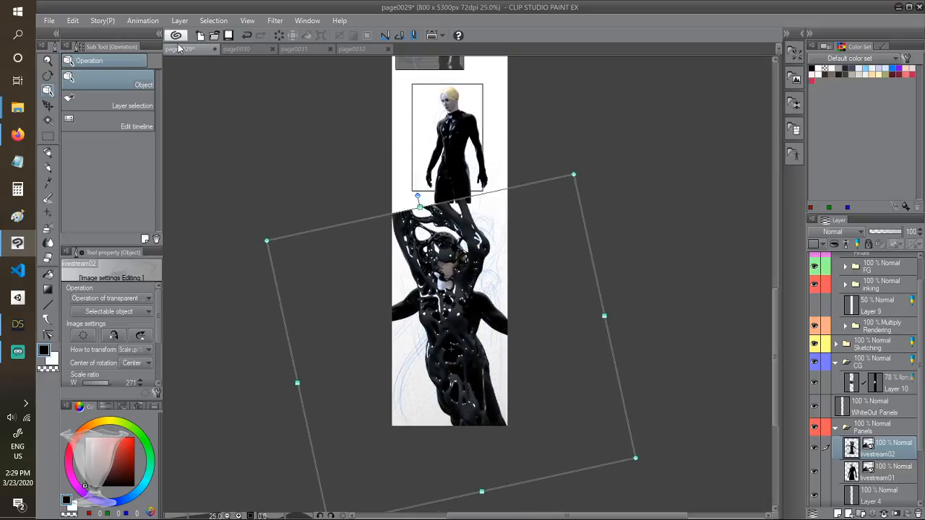
Extend the canvas height to 6000 px, anchored at the top edge so the space is added below
left_click(73, 22)
left_click(116, 276)
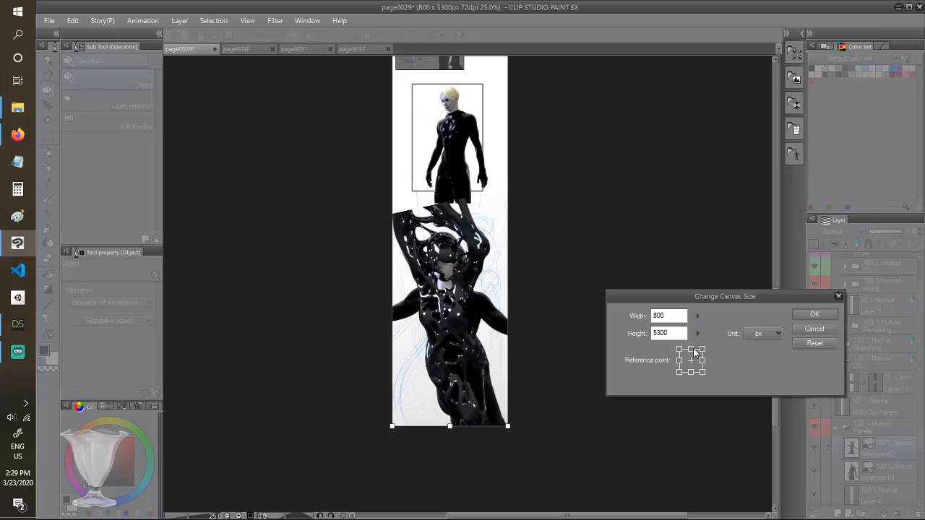
left_click(697, 333)
left_click(706, 302)
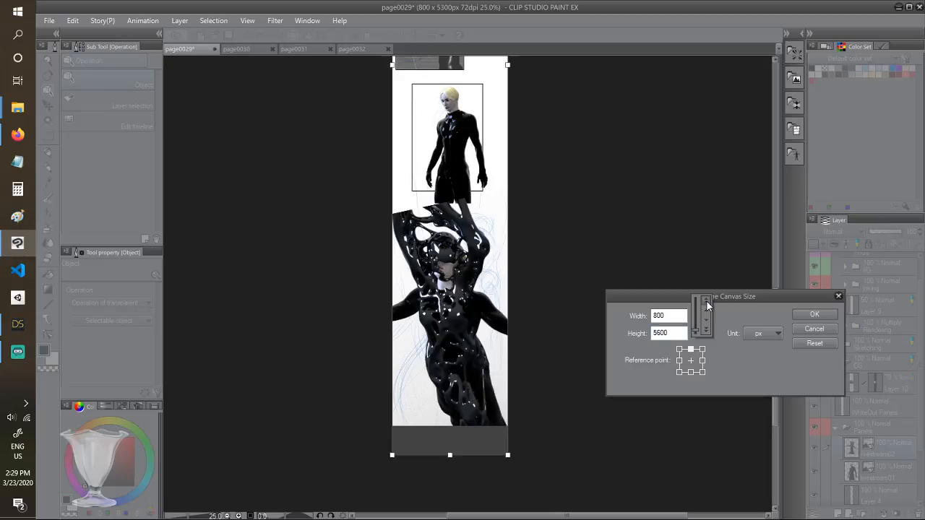
left_click(814, 314)
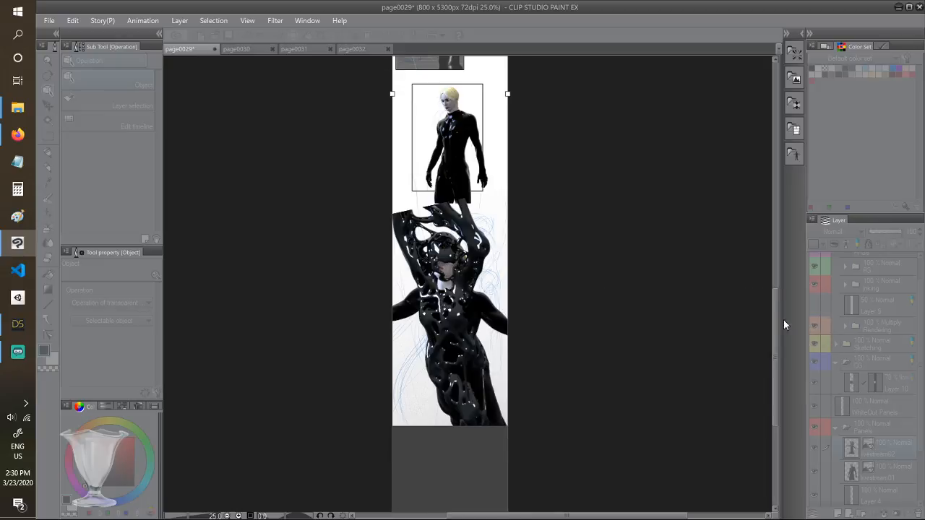
Rotate the livestream02 image clockwise onto a diagonal, scale it to 185%, and place the figure over the sketch
left_click_drag(776, 244, 774, 329)
left_click_drag(491, 399, 499, 385)
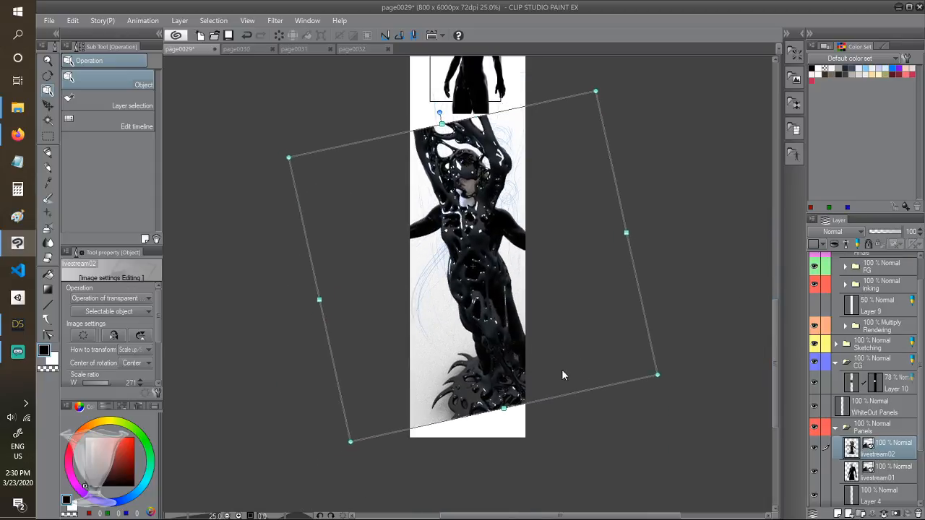
left_click_drag(660, 378, 492, 442)
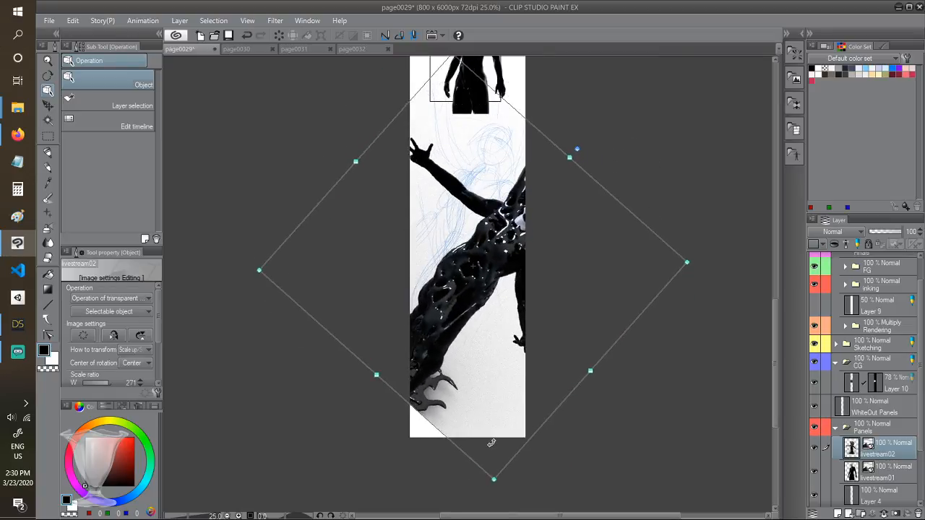
left_click_drag(469, 327, 432, 286)
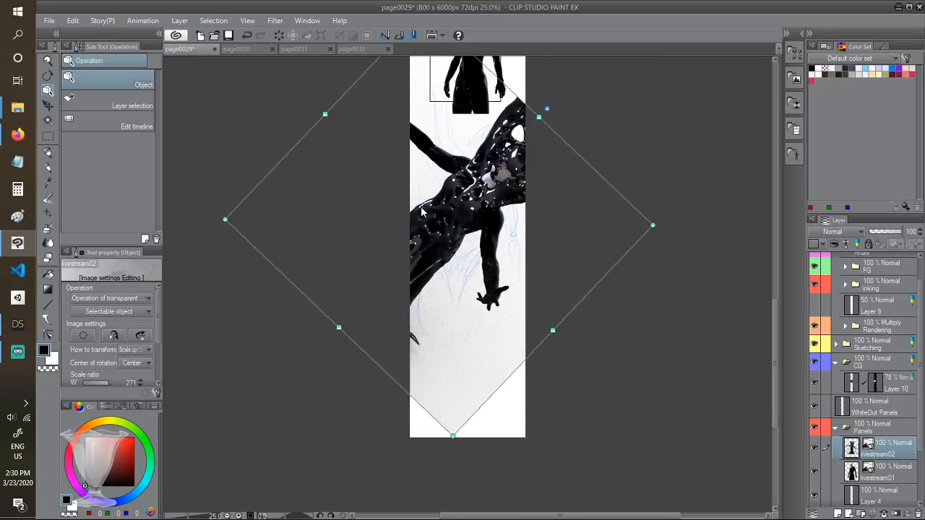
left_click_drag(648, 224, 516, 221)
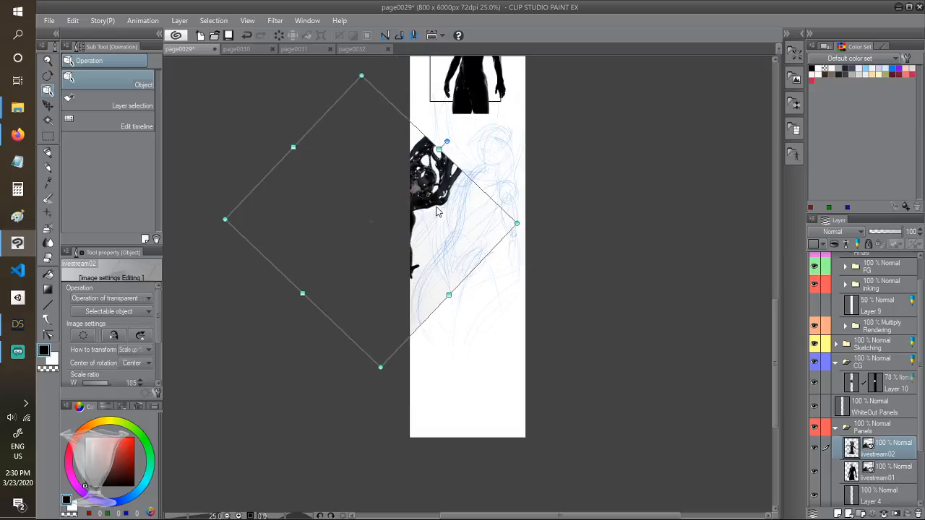
left_click_drag(447, 180, 534, 154)
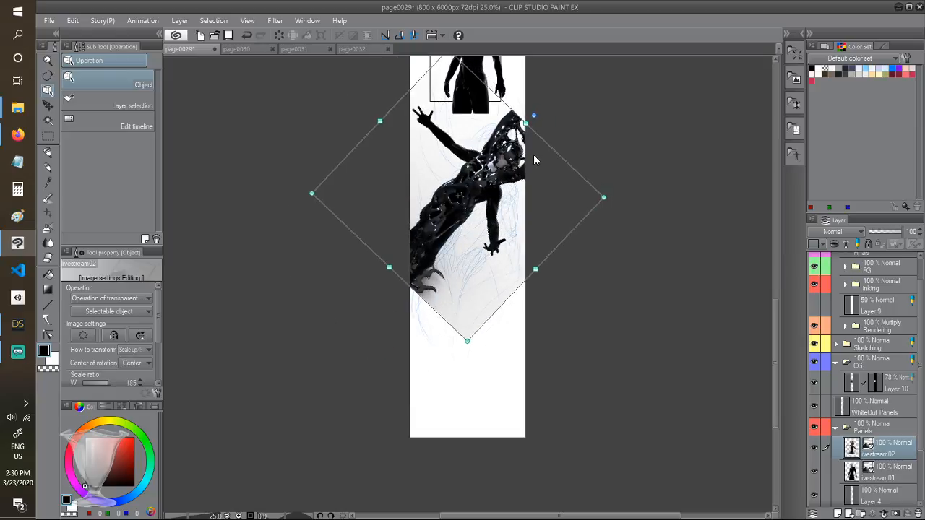
scroll(532, 171, "up", 4)
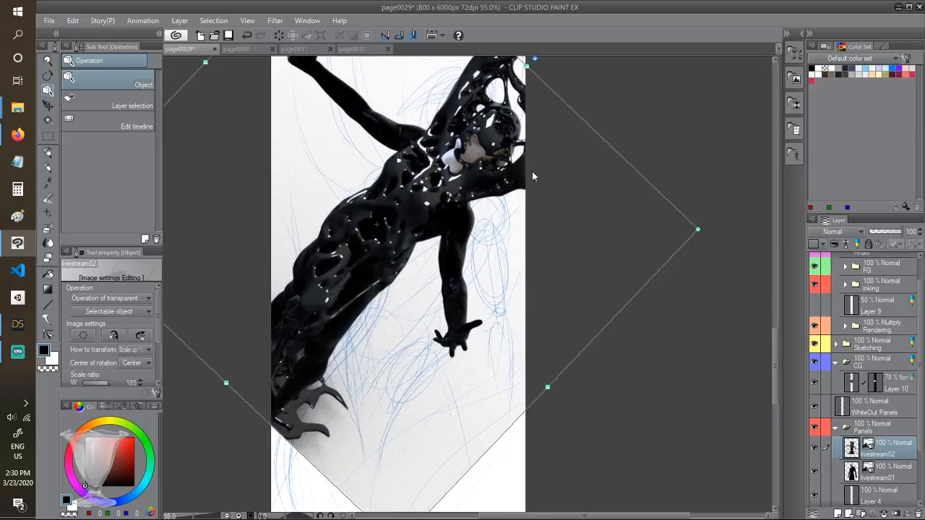
left_click_drag(439, 242, 430, 272)
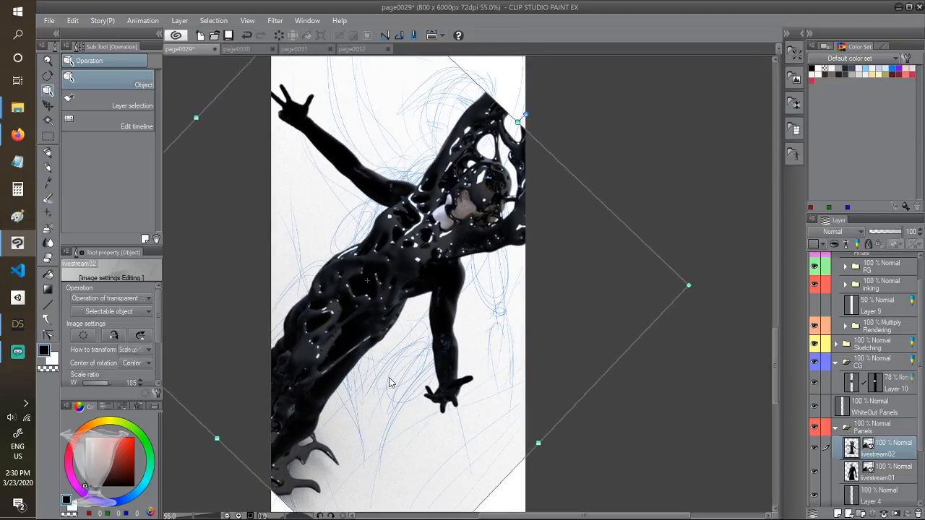
Enlarge the livestream02 image to 207% and rotate it counterclockwise so the figure leans less steeply
scroll(313, 323, "down", 4)
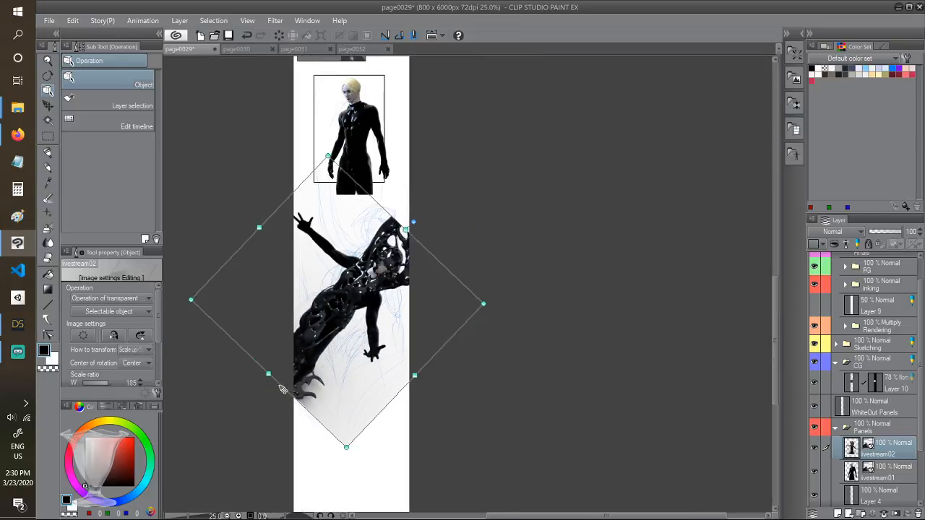
left_click_drag(269, 377, 247, 391)
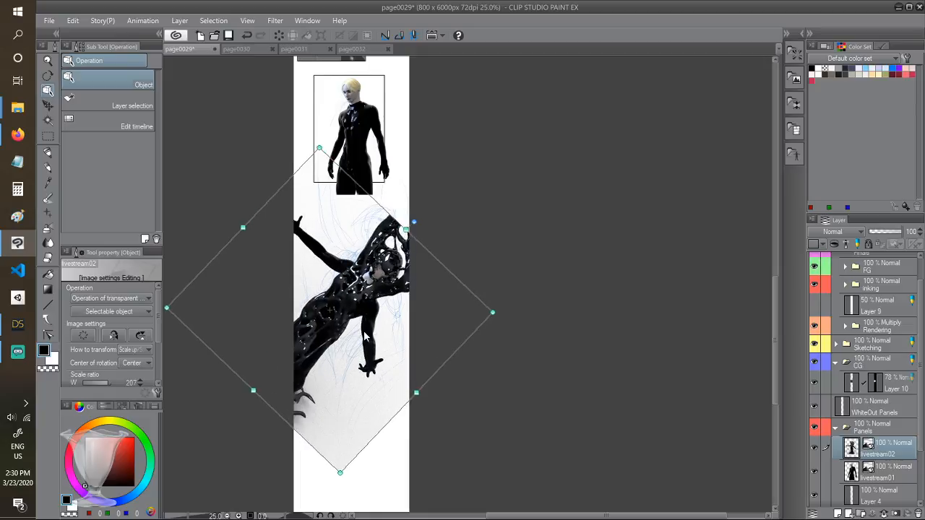
left_click_drag(364, 306, 373, 303)
left_click_drag(413, 215, 388, 177)
scroll(377, 287, "up", 2)
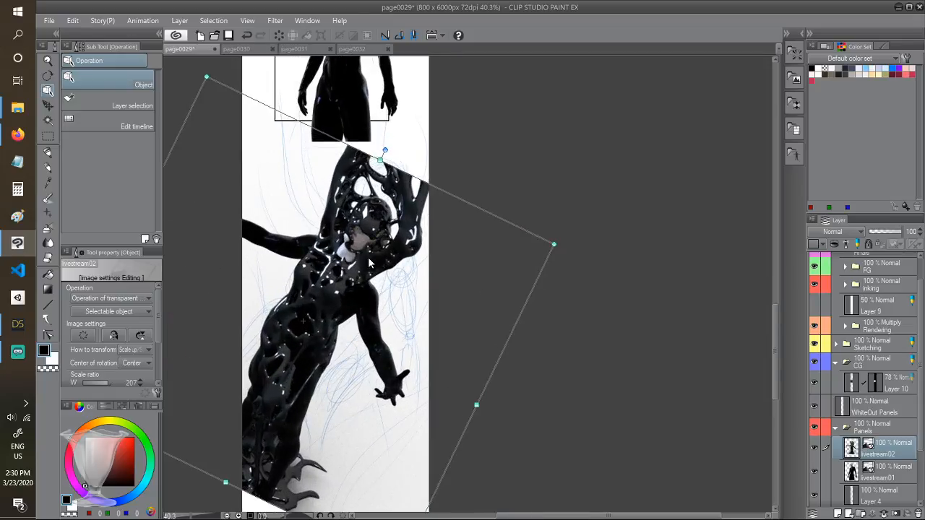
Scale the livestream02 image to 244% and nudge it so the head and torso follow the sketch
left_click_drag(369, 264, 371, 275)
left_click_drag(559, 254, 597, 233)
left_click_drag(342, 284, 347, 284)
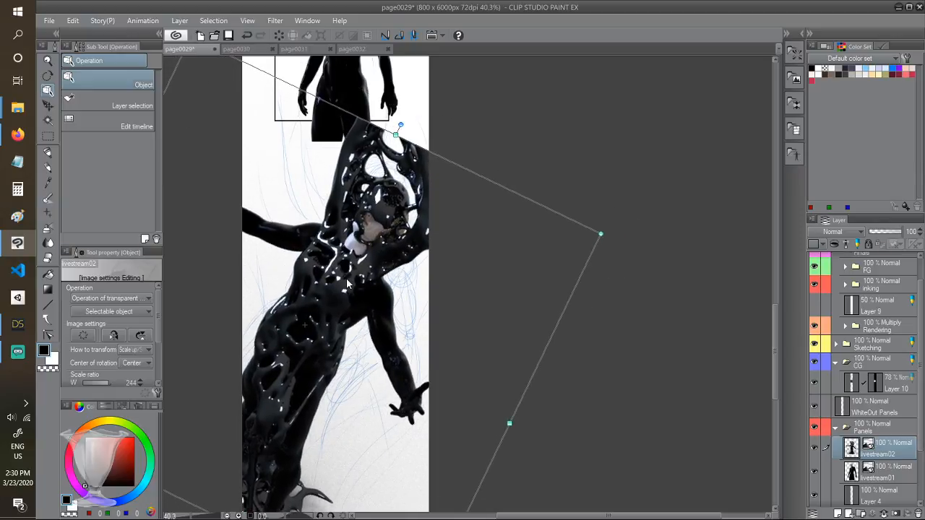
scroll(391, 332, "down", 3)
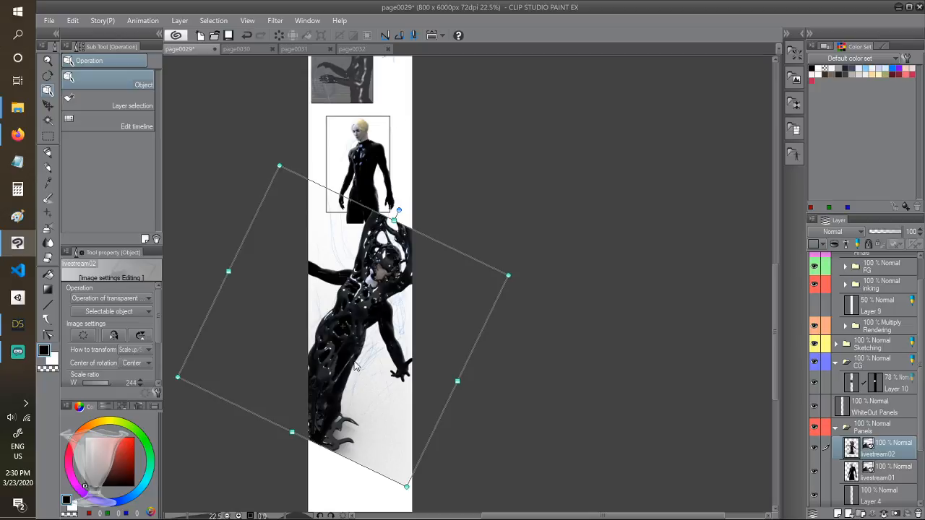
Rotate the livestream02 image slightly more upright, reduce it to 237%, and fine-tune its position on the page
left_click_drag(403, 209, 386, 204)
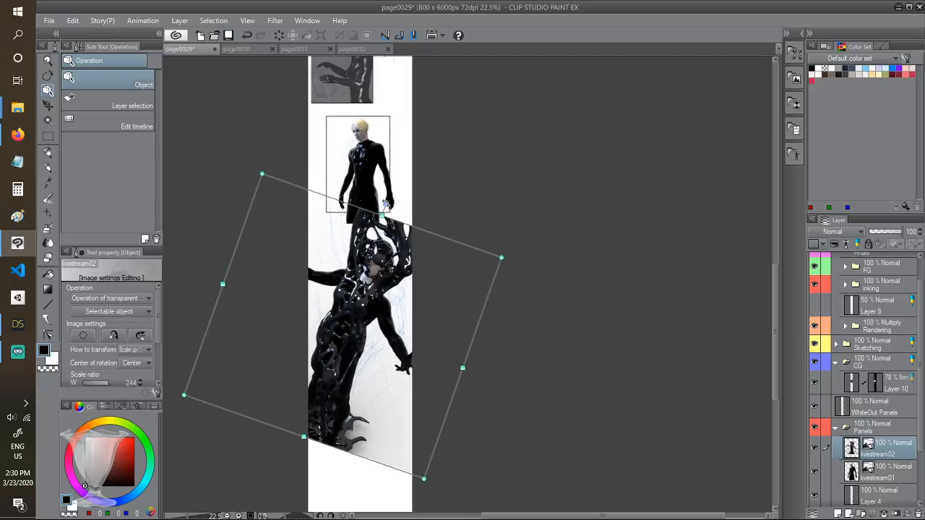
left_click_drag(385, 285, 392, 295)
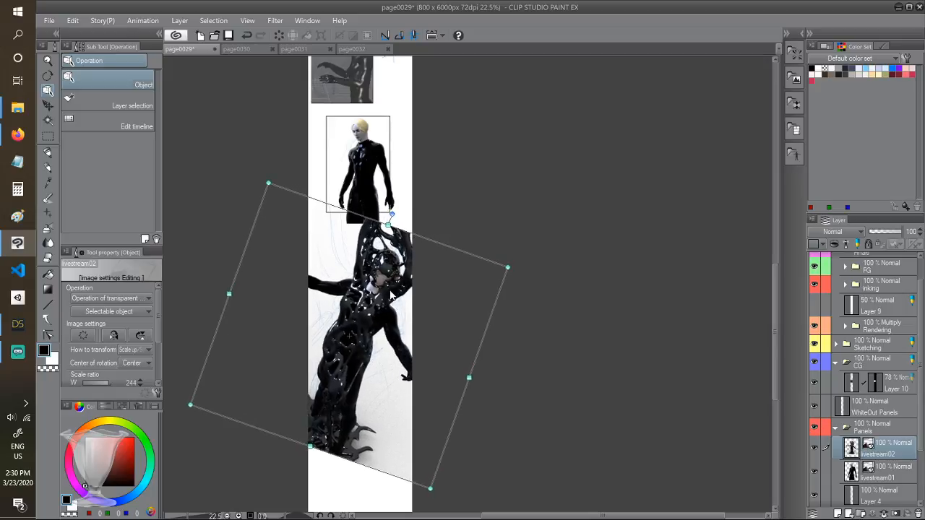
left_click_drag(506, 268, 499, 268)
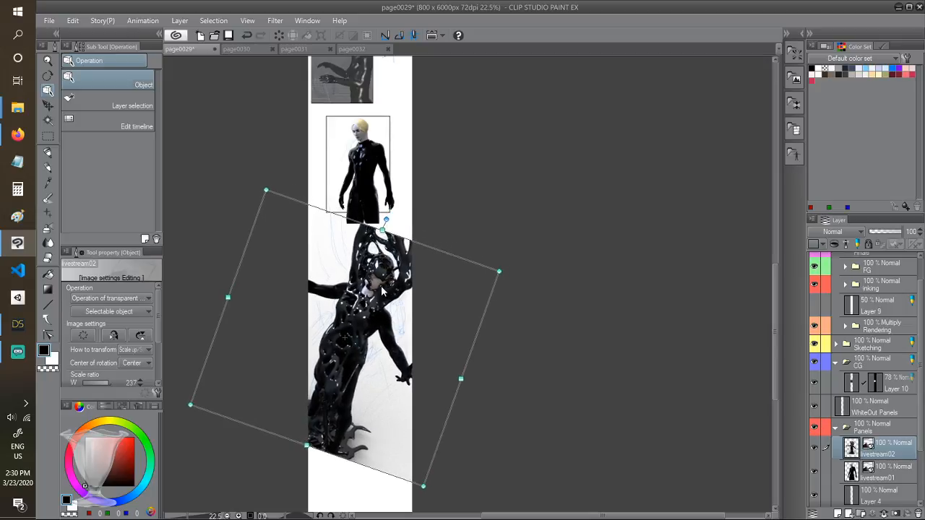
left_click_drag(385, 292, 381, 288)
scroll(381, 288, "up", 5)
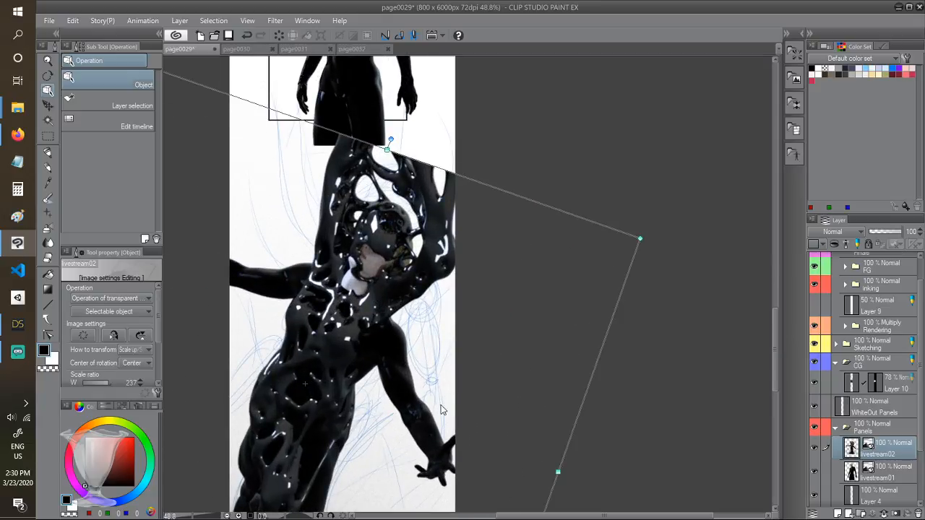
Move the livestream02 and livestream01 layers together out of the Panels folder to the top of the CG folder, above Layer 10
left_click(48, 106)
scroll(516, 287, "down", 2)
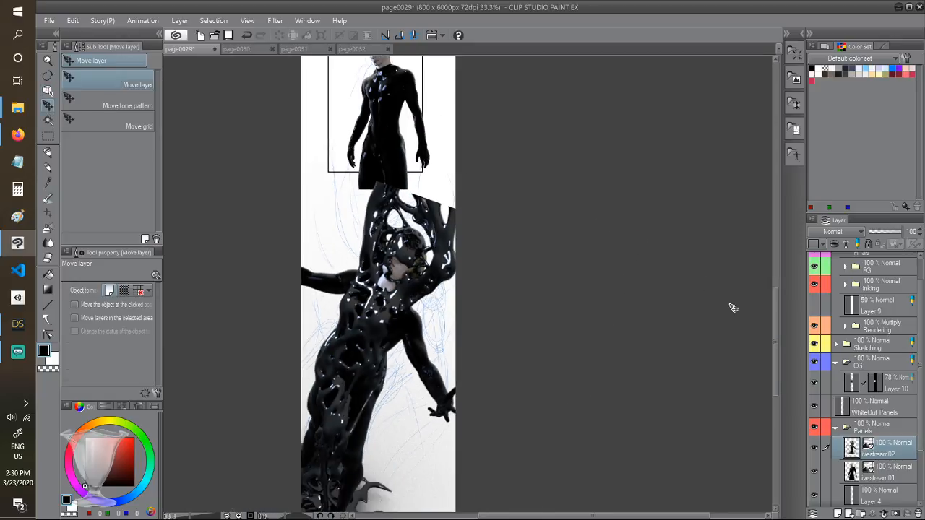
left_click_drag(777, 318, 760, 366)
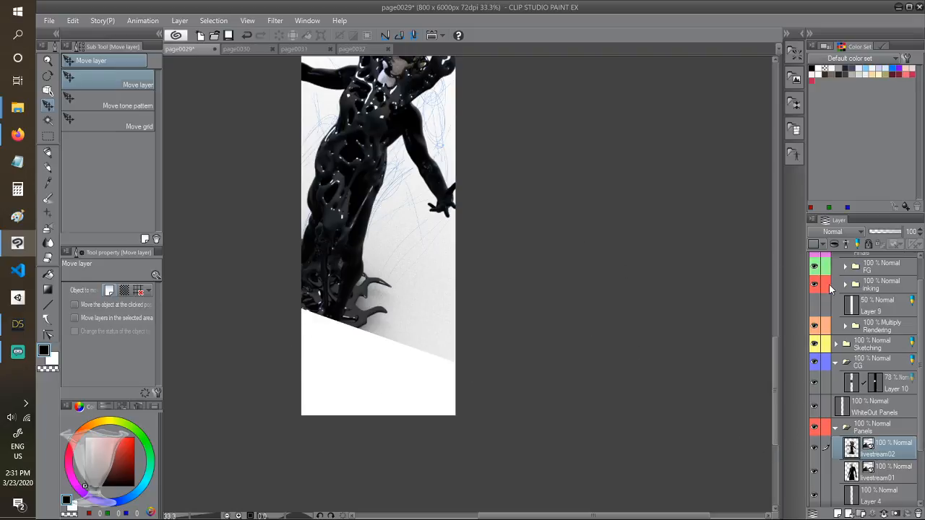
left_click(896, 386)
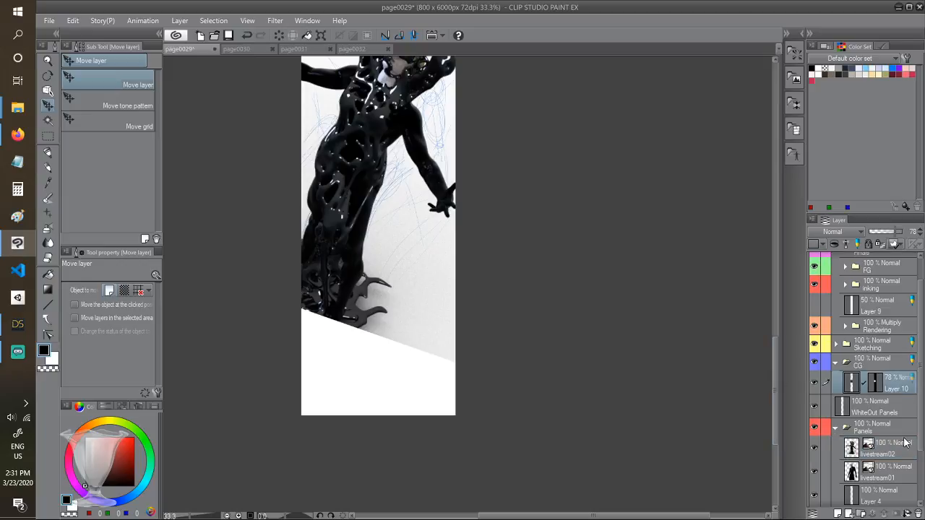
left_click(905, 449)
left_click(906, 472, "ctrl")
left_click_drag(906, 451, 900, 377)
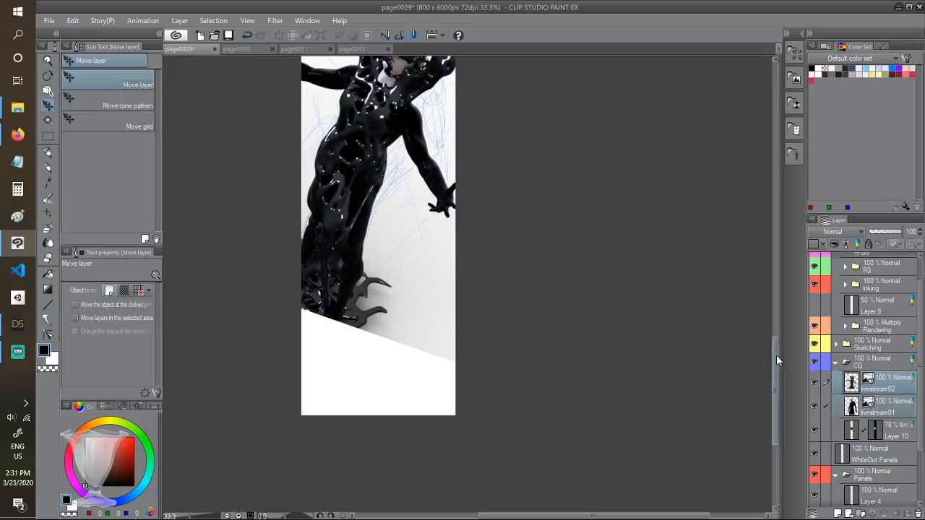
mouse_move(775, 366)
left_mouse_down()
mouse_move(771, 260)
mouse_move(766, 304)
mouse_move(769, 313)
mouse_move(773, 177)
mouse_move(770, 359)
mouse_move(770, 155)
mouse_move(768, 347)
mouse_move(773, 331)
left_mouse_up()
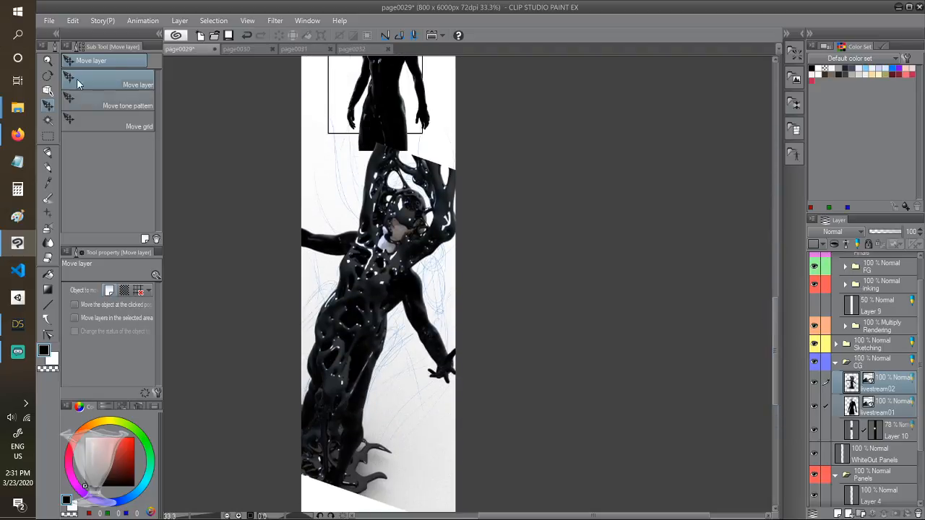
Save page0029, then open page0030 and examine the torso sketch below the "whirr......" text
left_click(425, 204)
left_click(239, 49)
scroll(504, 70, "up", 8)
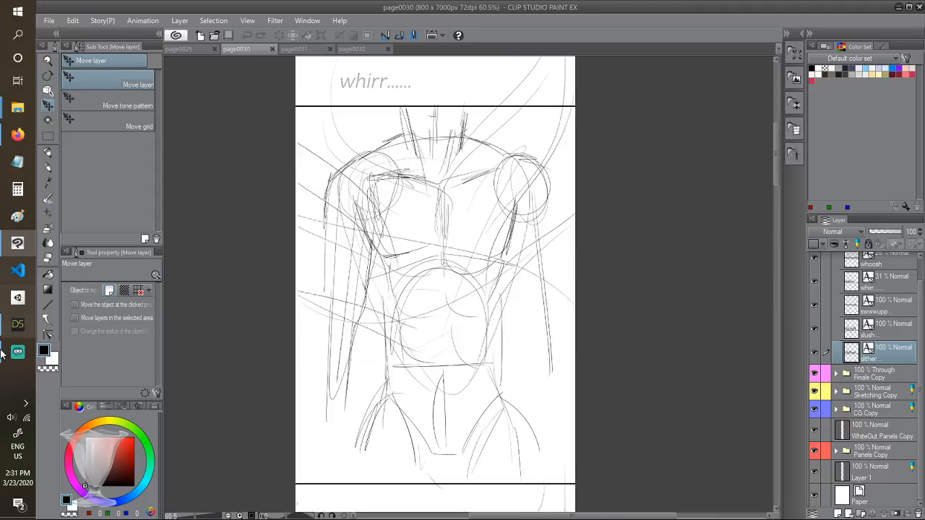
Switch to DAZ Studio and frame the figure's torso close up from a low, slightly turned angle in a narrower viewport
left_click(17, 324)
left_click(698, 125)
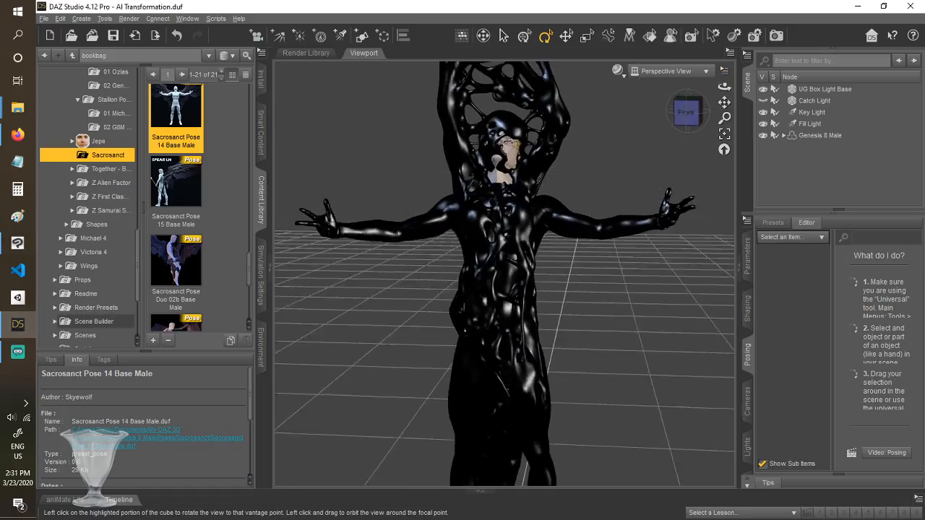
scroll(661, 232, "up", 4)
scroll(661, 231, "up", 3)
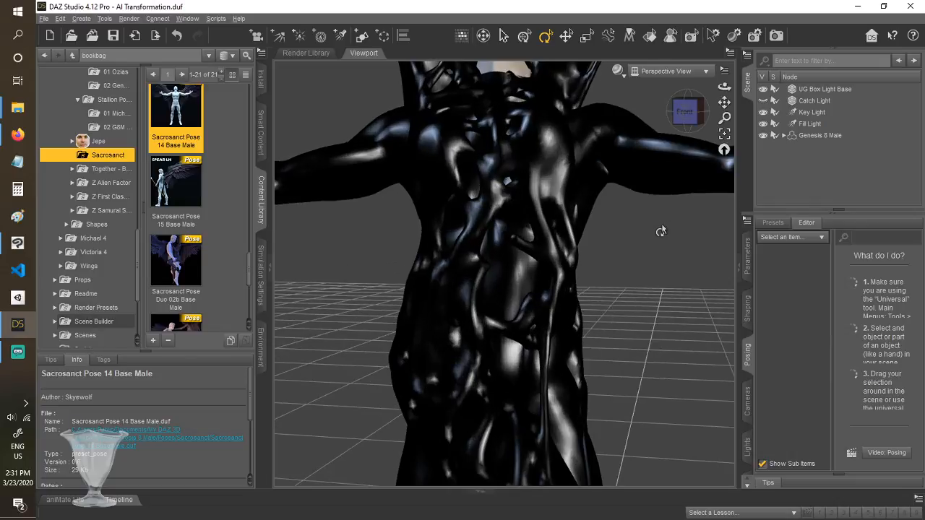
left_click(688, 116)
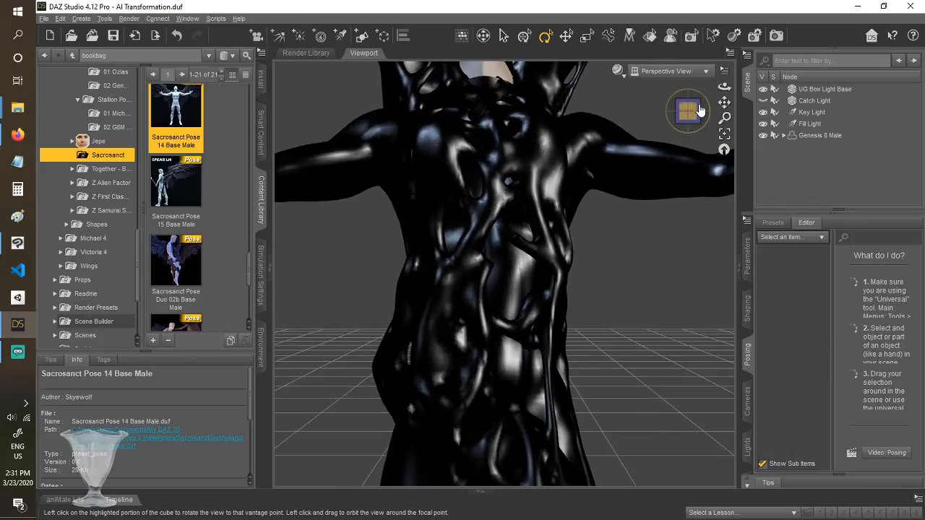
left_click_drag(688, 114, 702, 95)
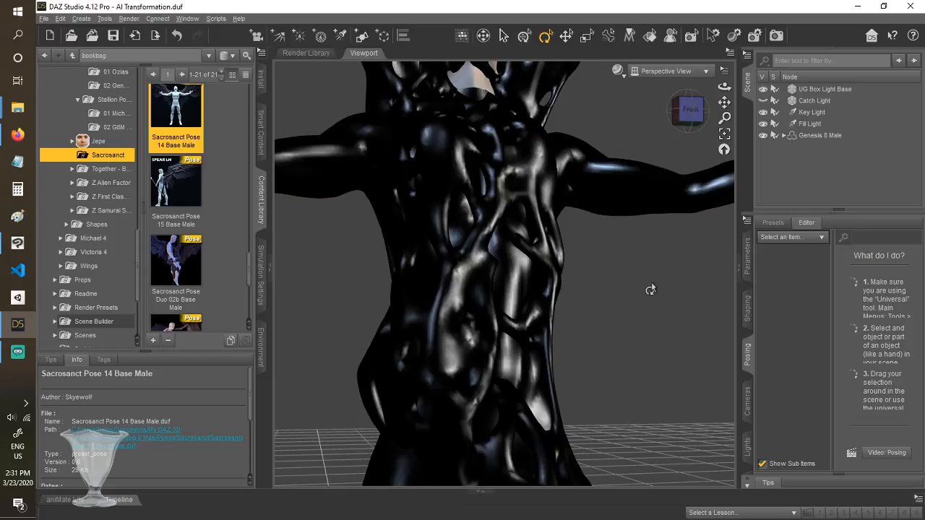
scroll(651, 290, "up", 2)
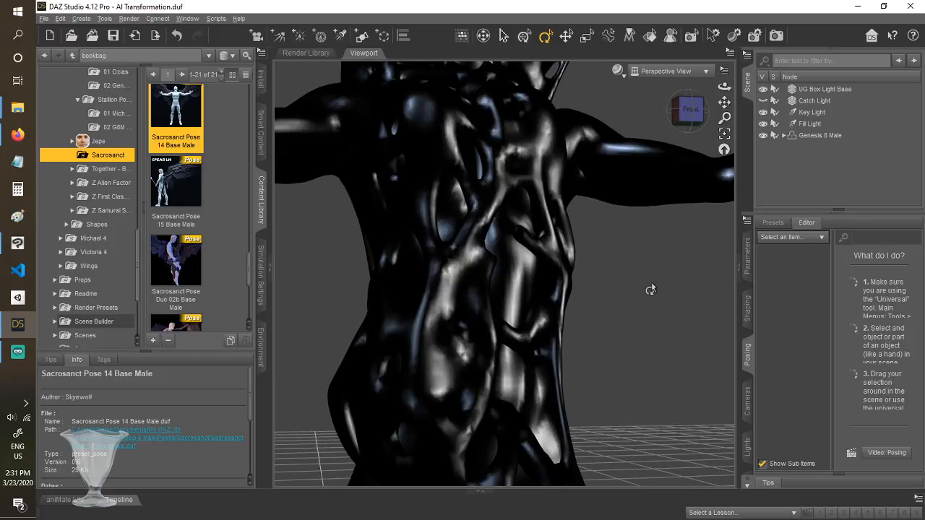
left_click_drag(723, 102, 736, 115)
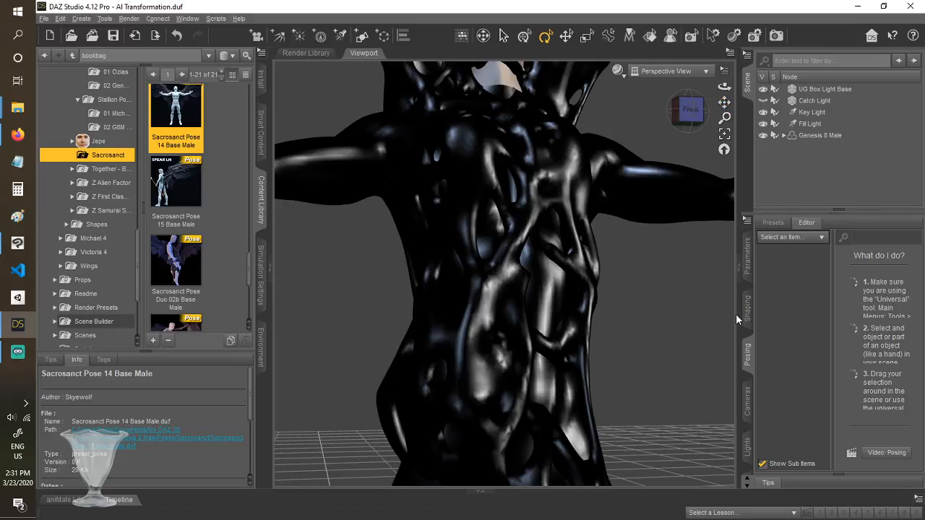
left_click_drag(736, 314, 685, 311)
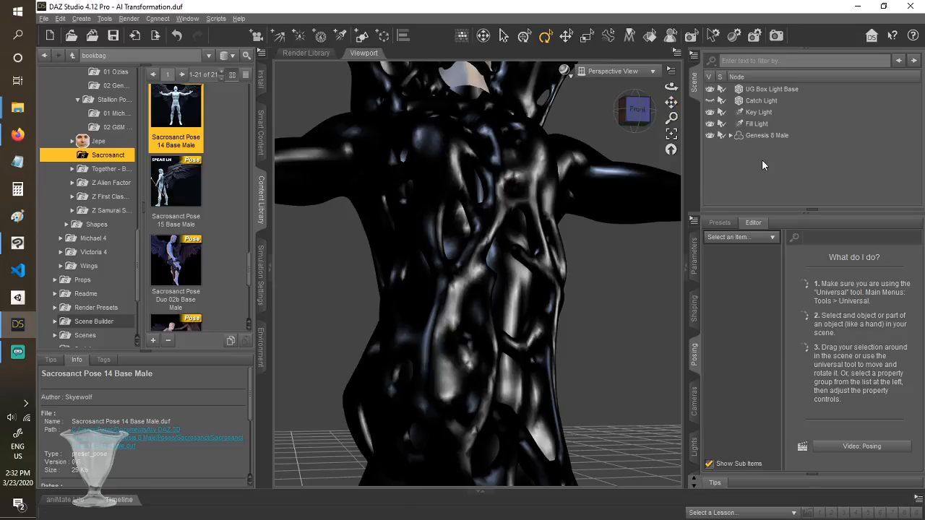
Hide the Egypt Suit and the Alien cage to check the bare torso underneath, and show both again
left_click(539, 190)
left_click(730, 135, "alt")
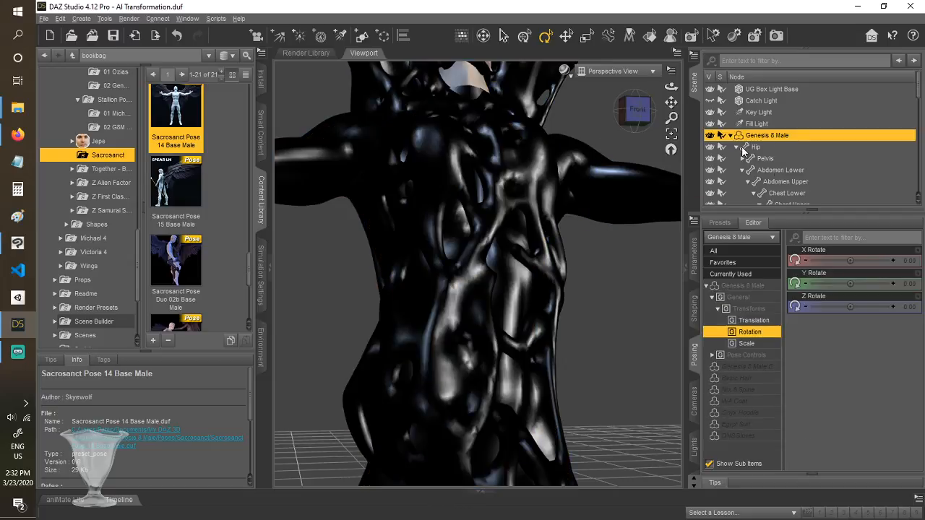
scroll(782, 180, "down", 10)
scroll(782, 181, "down", 2)
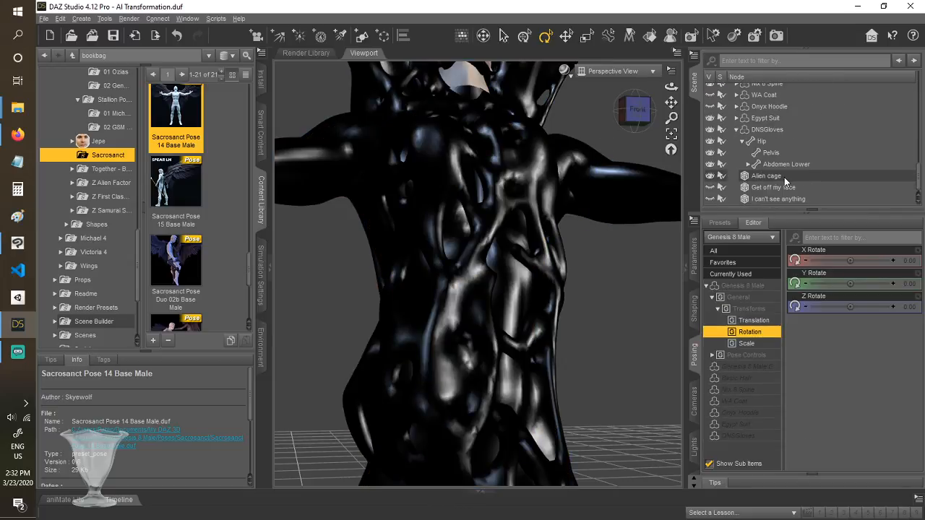
left_click(772, 120)
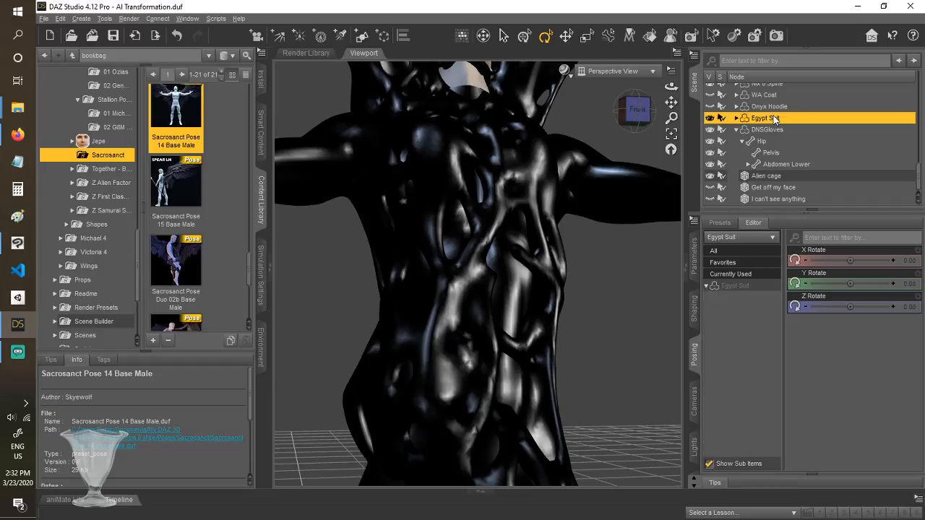
left_click(711, 119)
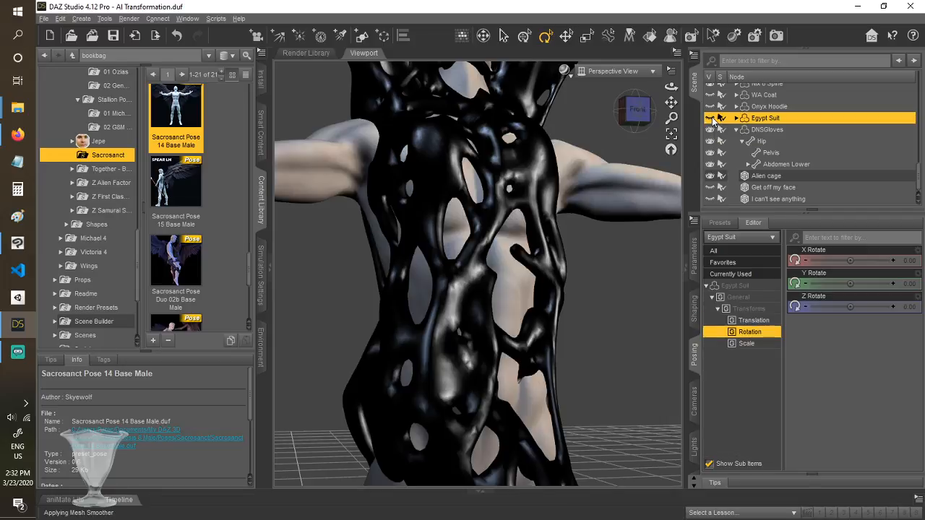
left_click(710, 175)
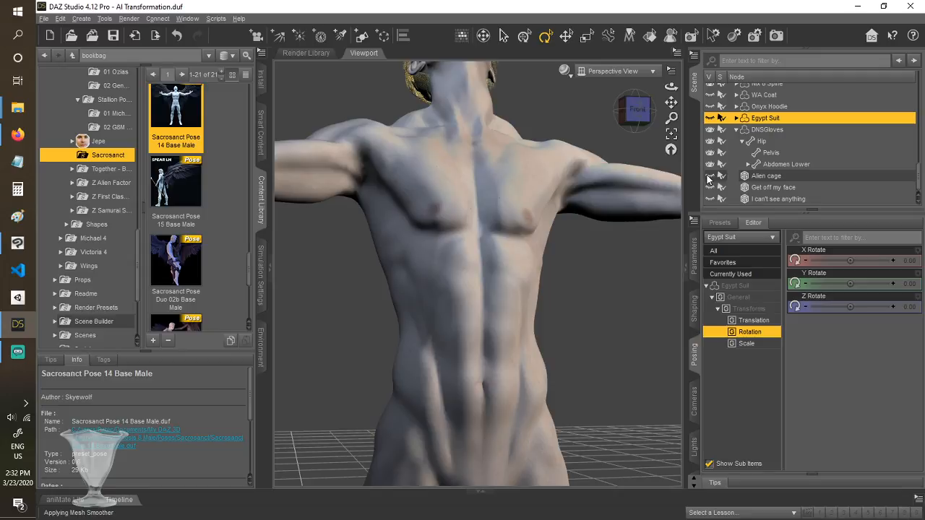
left_click(710, 177)
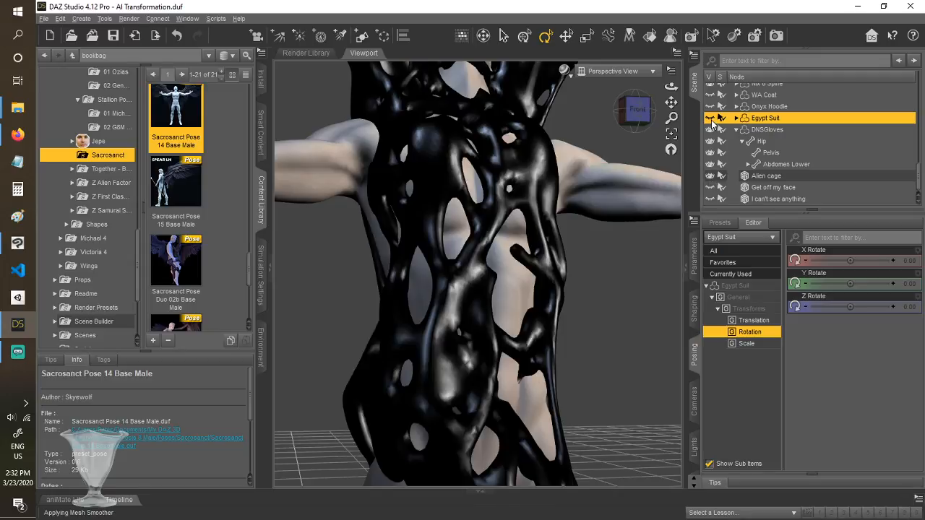
left_click(712, 119)
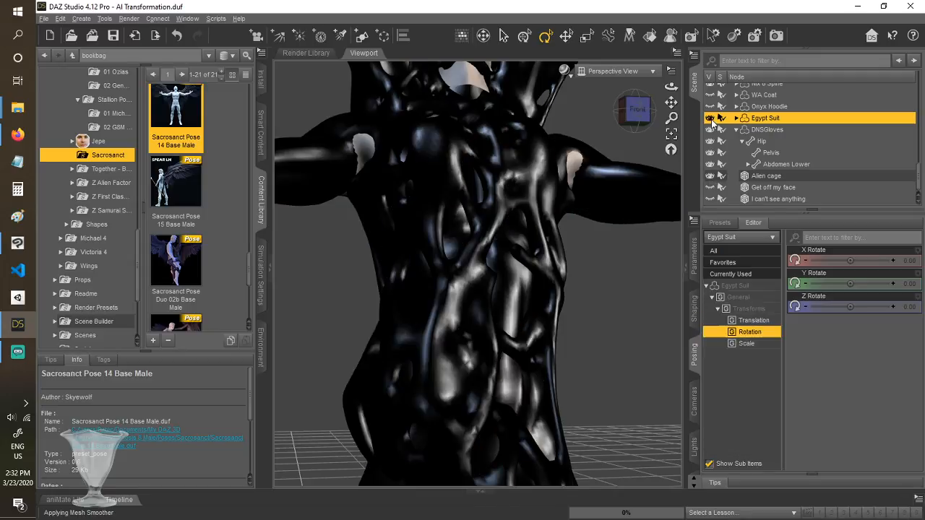
Deselect the Egypt Suit and render the close-up torso view
left_click(622, 380)
left_click(776, 36)
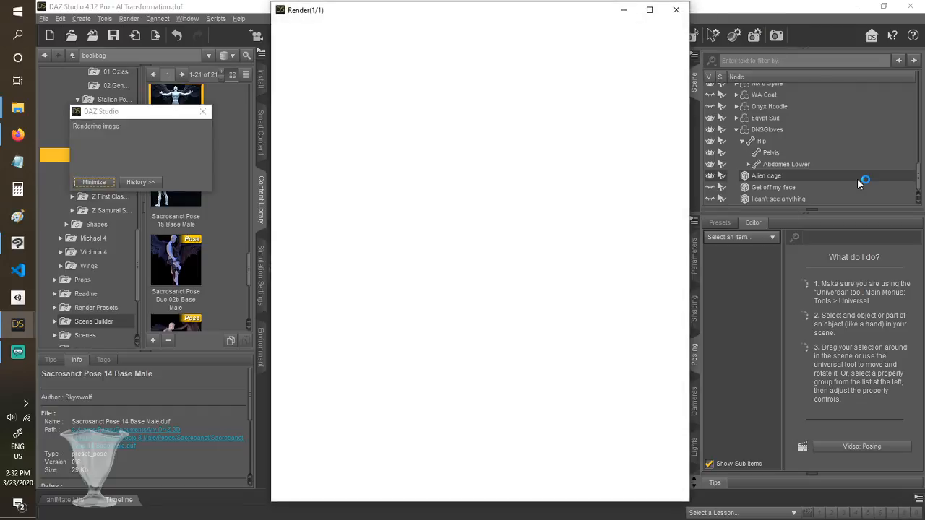
Switch to Clip Studio Paint, start changing page0030's canvas size with the reference point at the top centre, and open Calculator
left_click(19, 244)
scroll(599, 272, "down", 5)
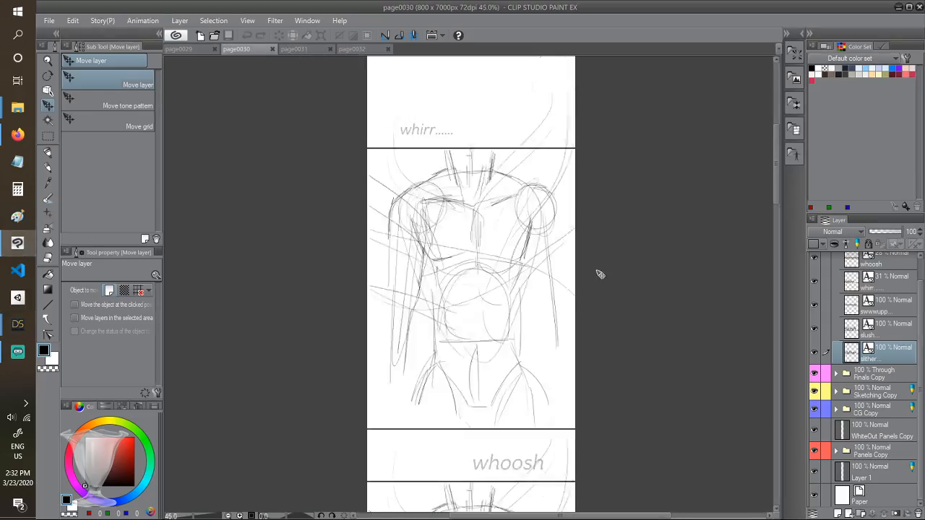
left_click_drag(775, 211, 808, 211)
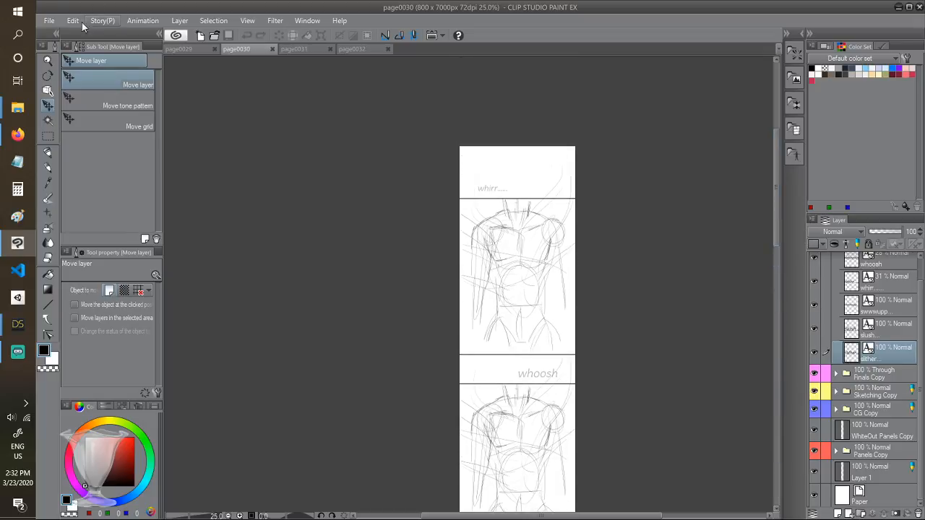
key("alt+e")
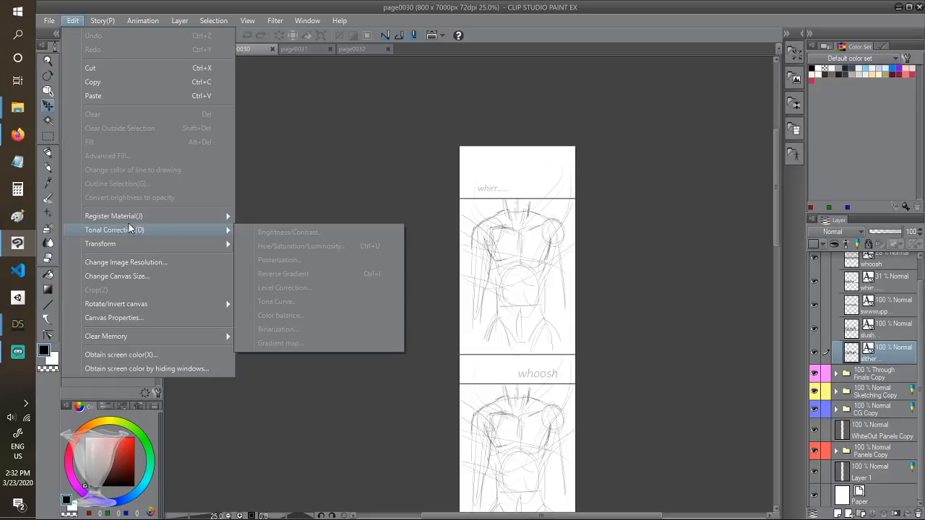
left_click(132, 278)
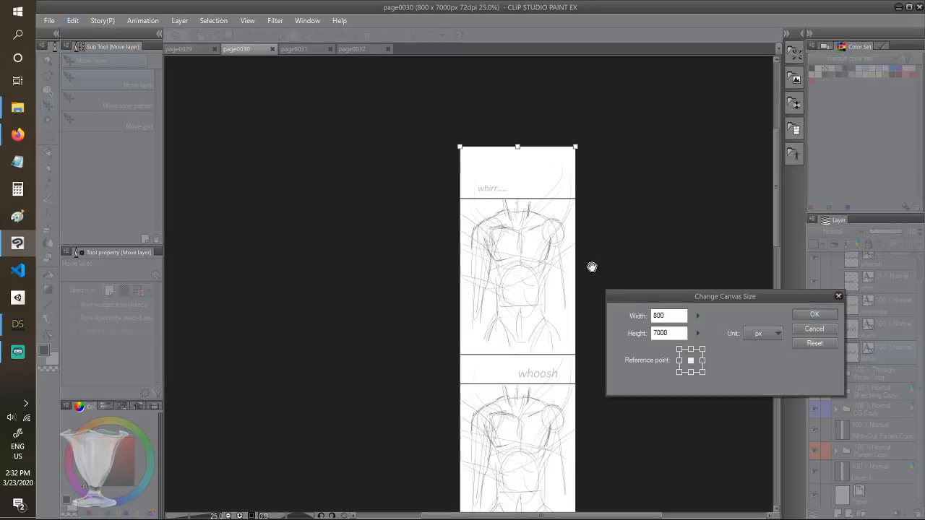
left_click(691, 349)
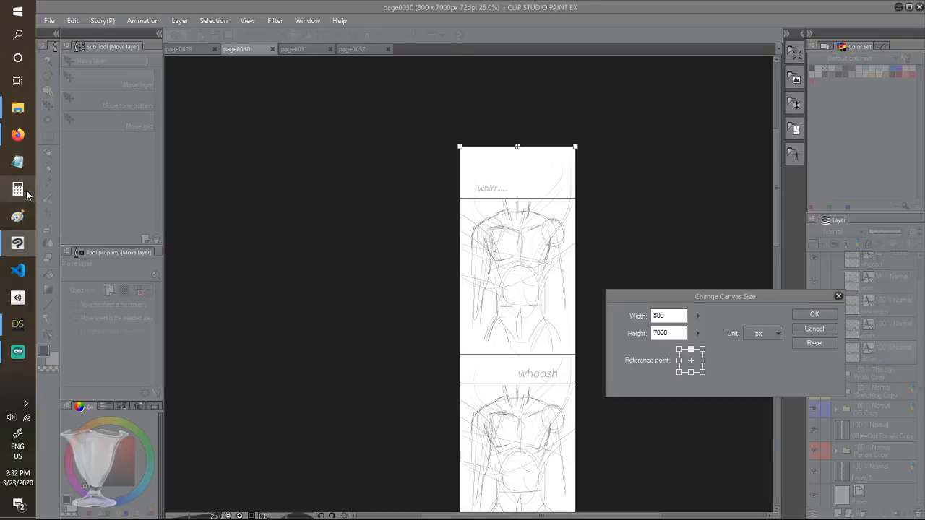
left_click(26, 194)
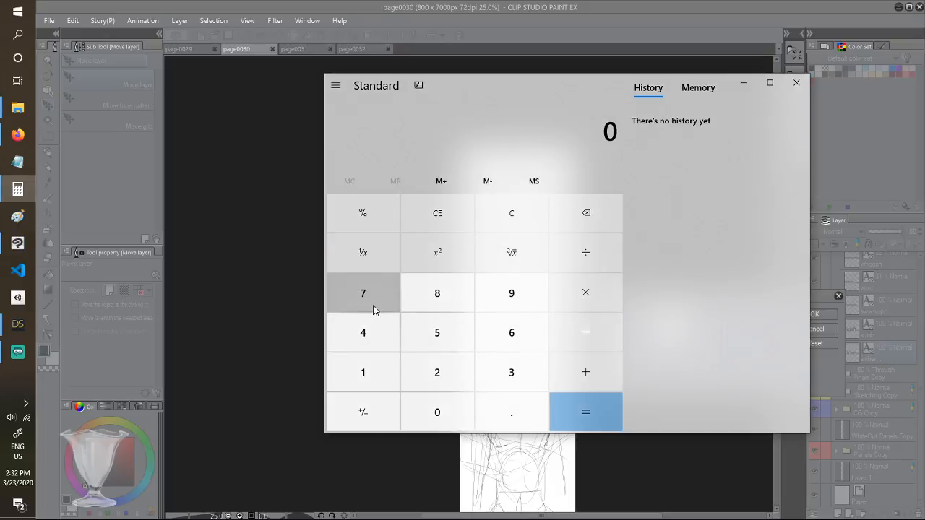
Calculate 7000 × 0.3 in the calculator
left_click(373, 309)
left_click(436, 412)
left_click(436, 412)
left_click(436, 412)
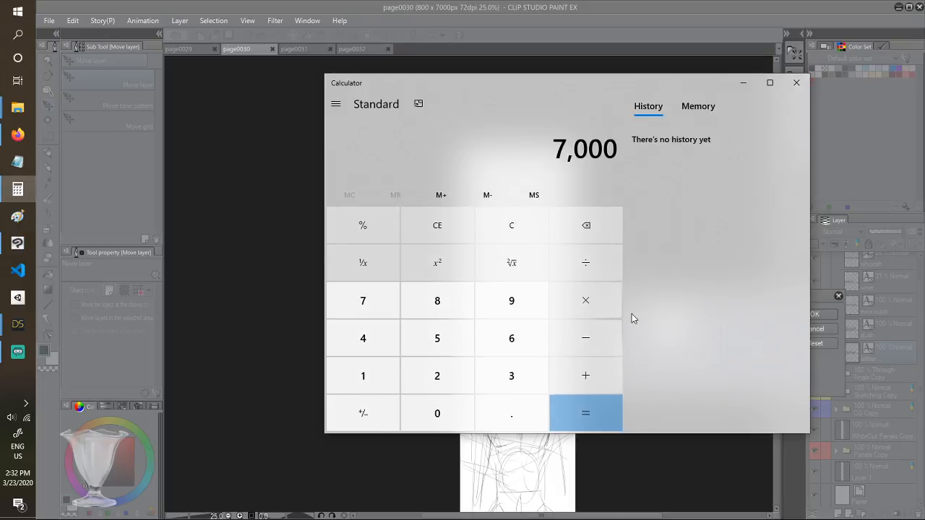
left_click(602, 294)
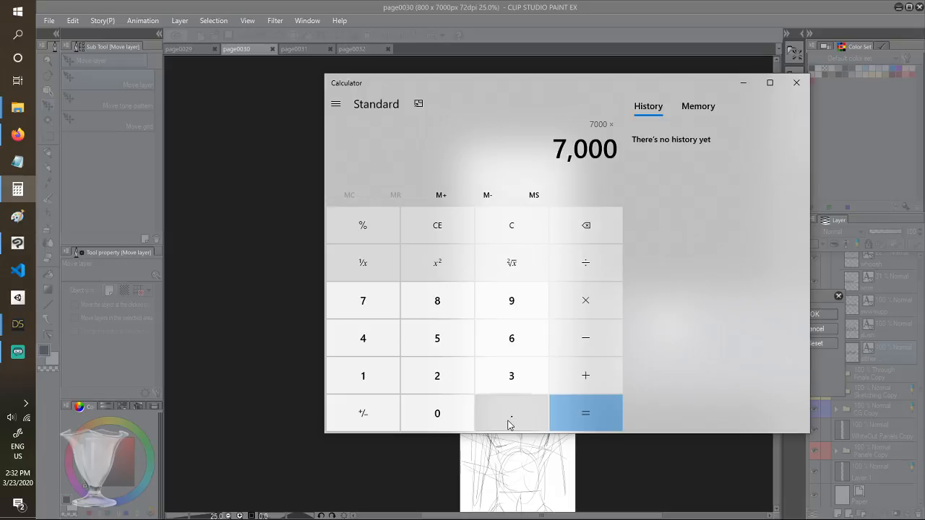
left_click(511, 413)
left_click(514, 377)
left_click(587, 422)
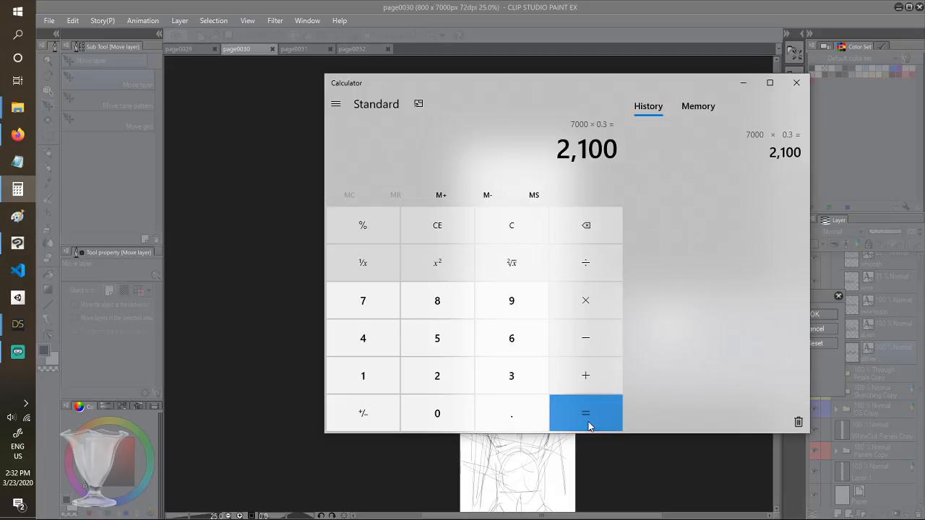
Add 7100 to the calculated result and close the calculator
left_click(594, 378)
left_click(363, 304)
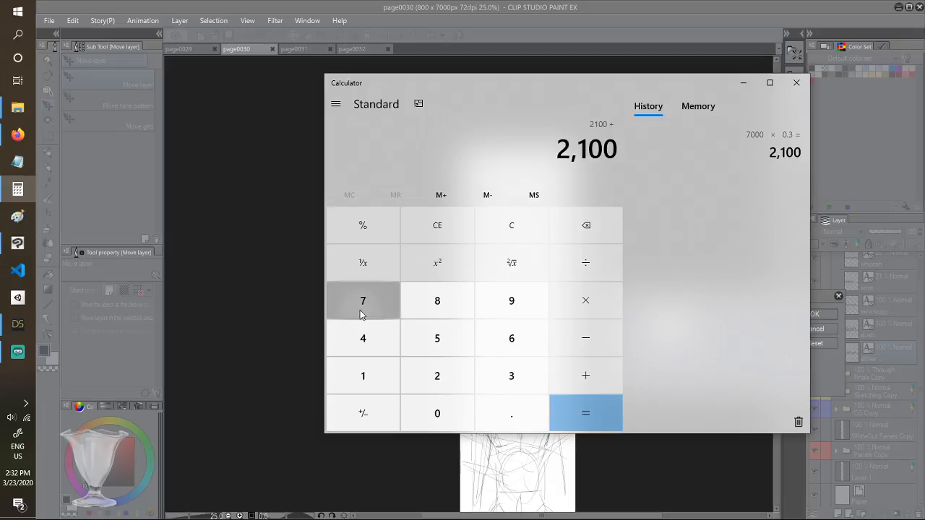
left_click(377, 393)
double_click(439, 411)
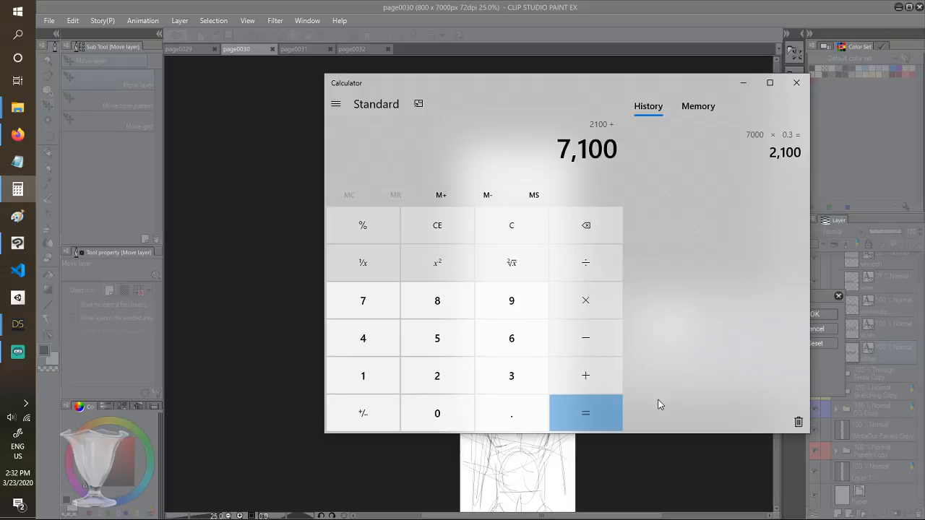
left_click(595, 426)
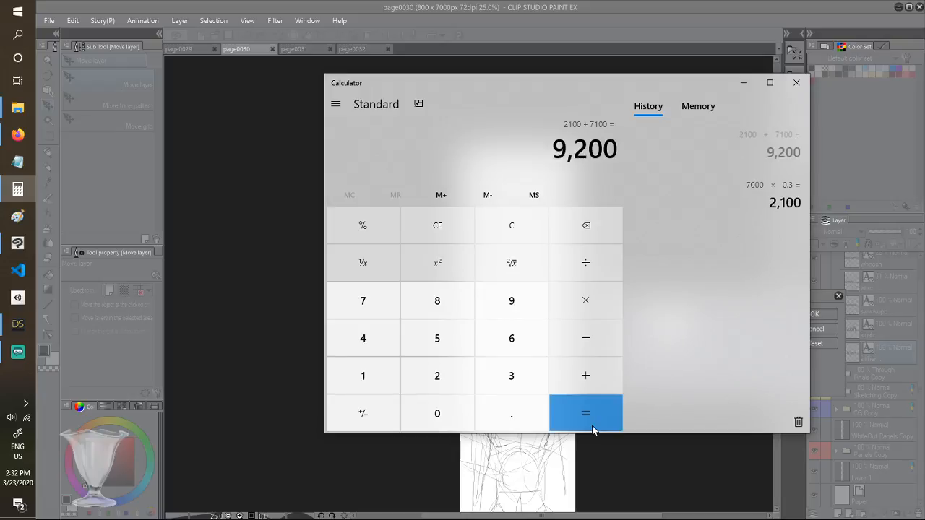
left_click(804, 84)
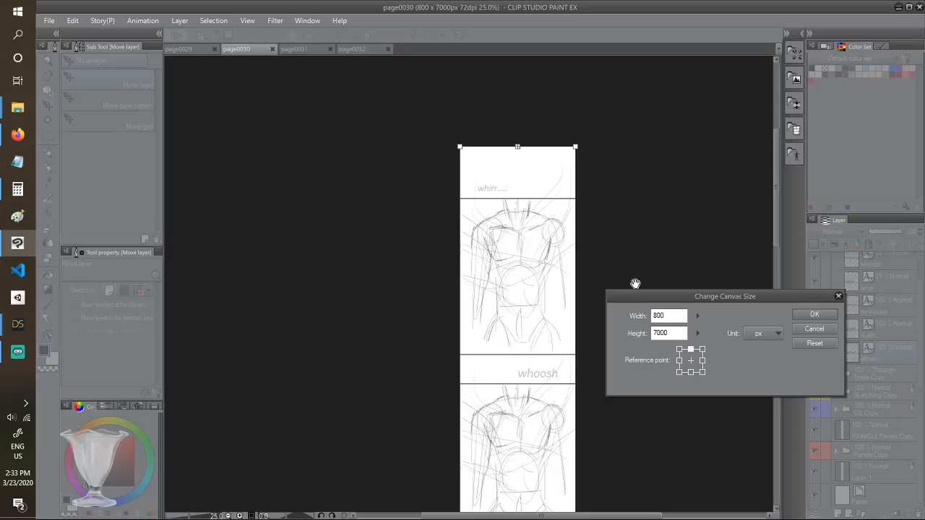
Set the canvas height to 9200 px and apply the new canvas size
left_click(579, 332)
type("9200")
key("Return")
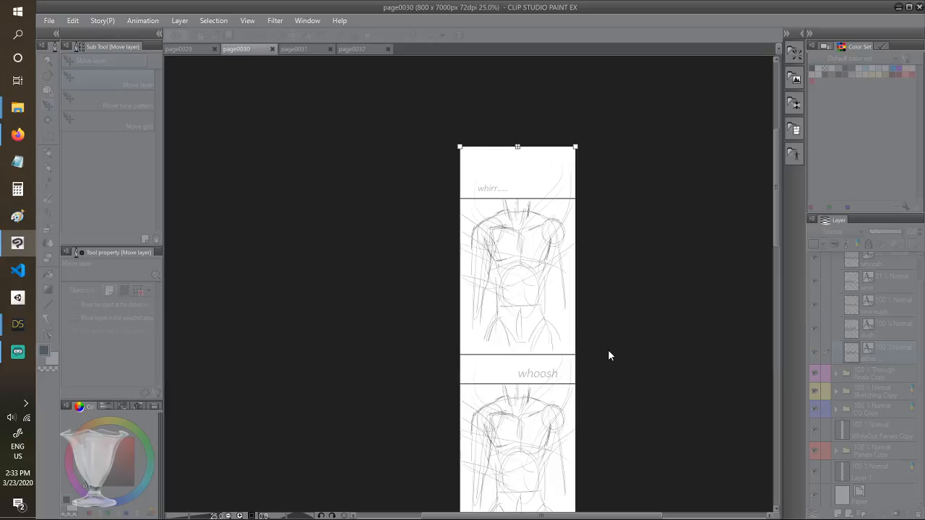
Select the Panels Copy folder together with Layer 1 and draw a rectangular marquee around the last two hand panels
scroll(608, 354, "down", 4)
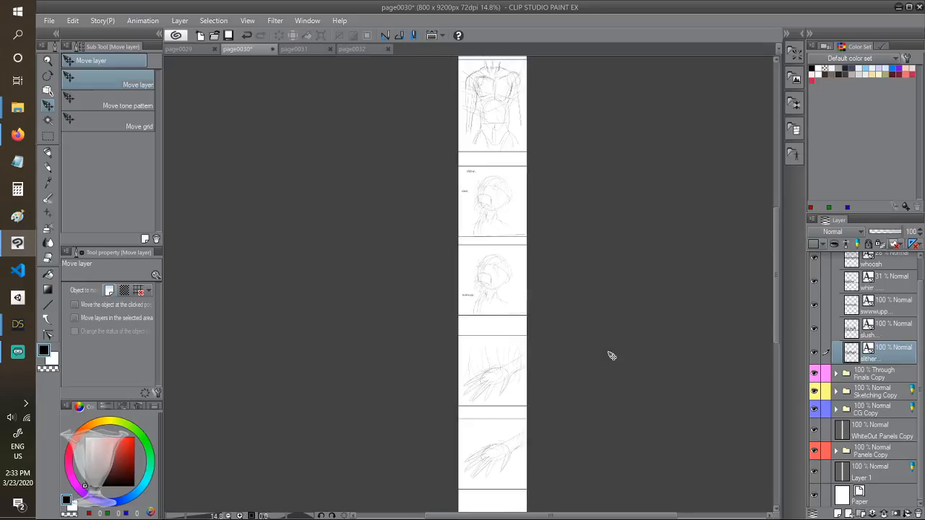
scroll(582, 169, "up", 2)
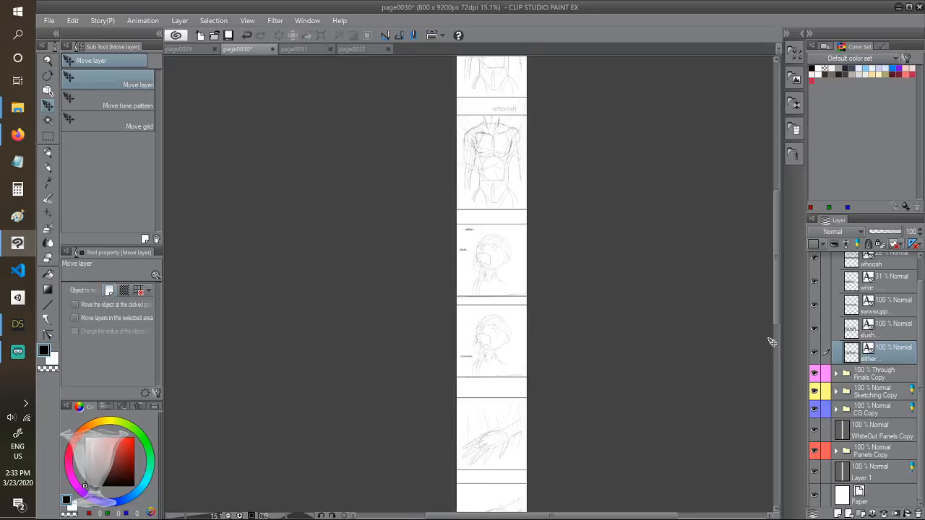
left_click_drag(778, 314, 777, 393)
left_click(866, 456)
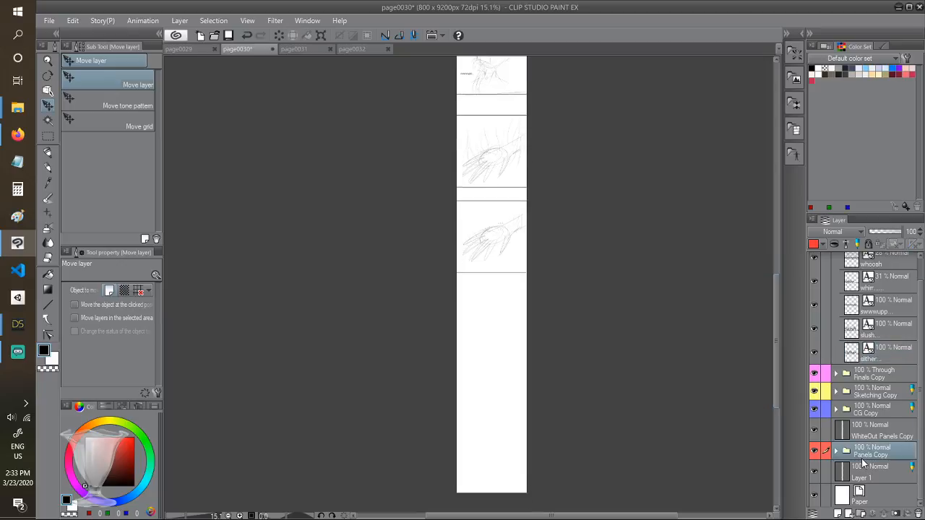
left_click(826, 472)
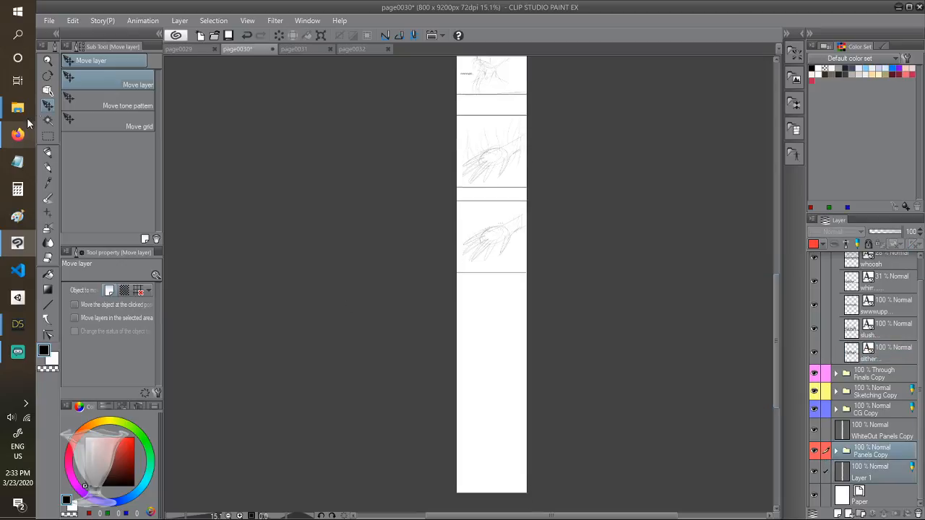
left_click(48, 137)
left_click_drag(447, 108, 570, 304)
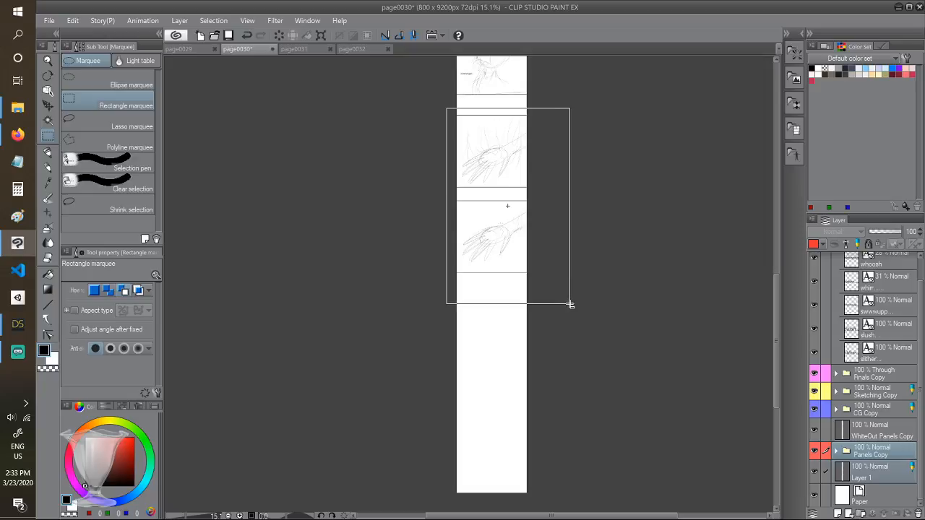
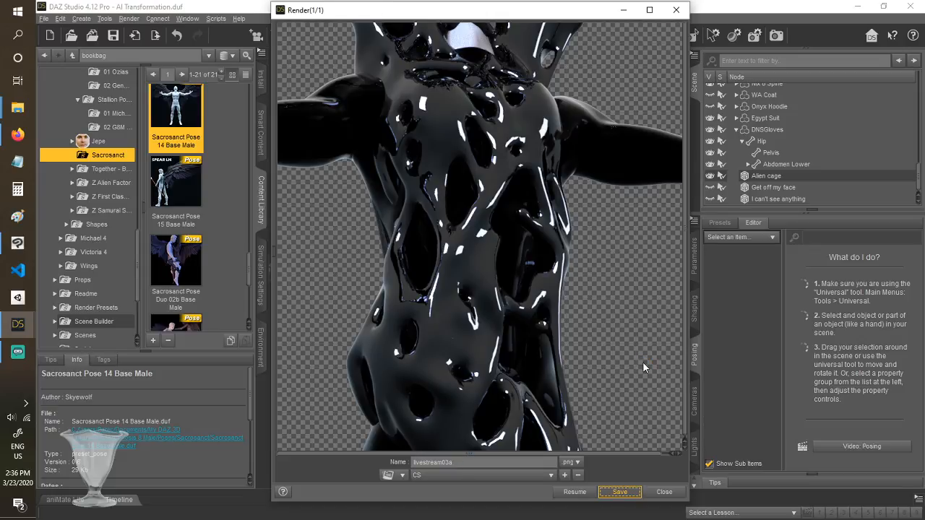
Close the finished render, hide the Egypt Suit in the scene and start a new render
key("Escape")
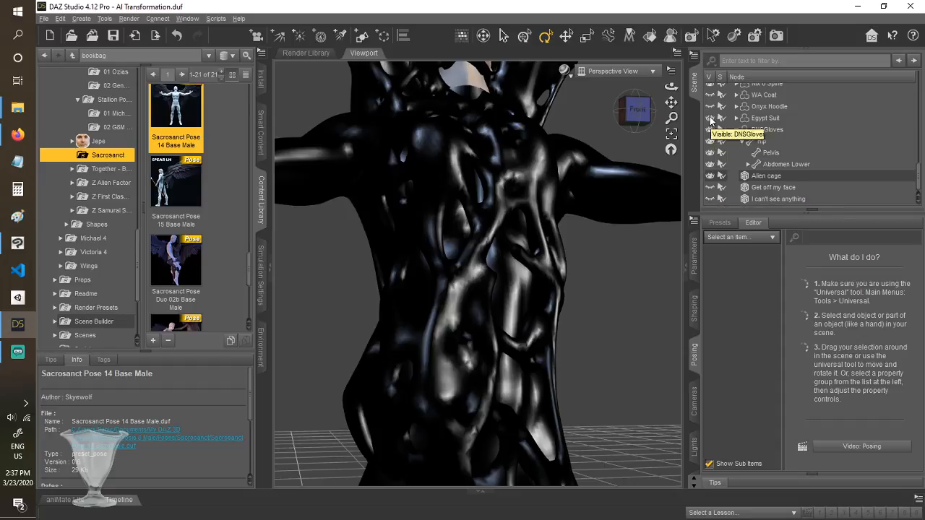
left_click(711, 120)
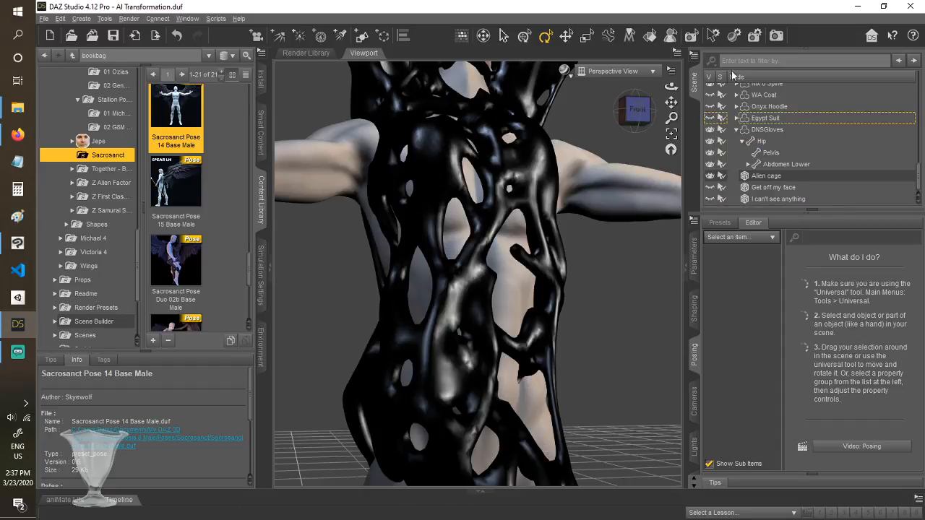
left_click(776, 35)
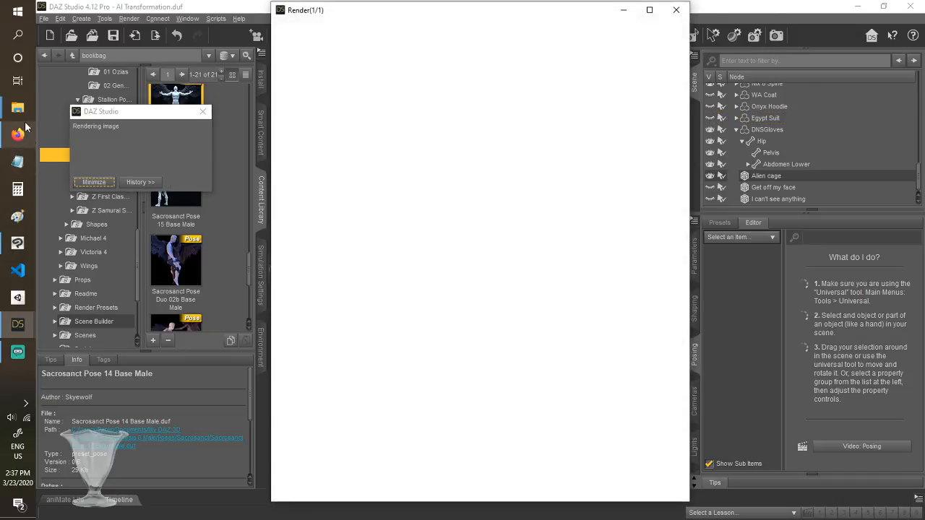
Switch to Clip Studio Paint, then expand the CG Copy folder and make it the active layer for page0030
mouse_move(27, 108)
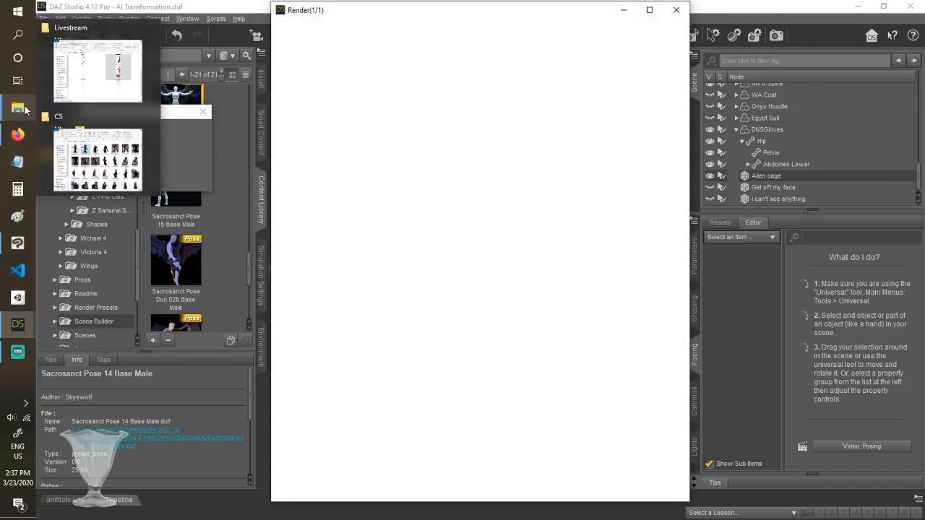
left_click(98, 155)
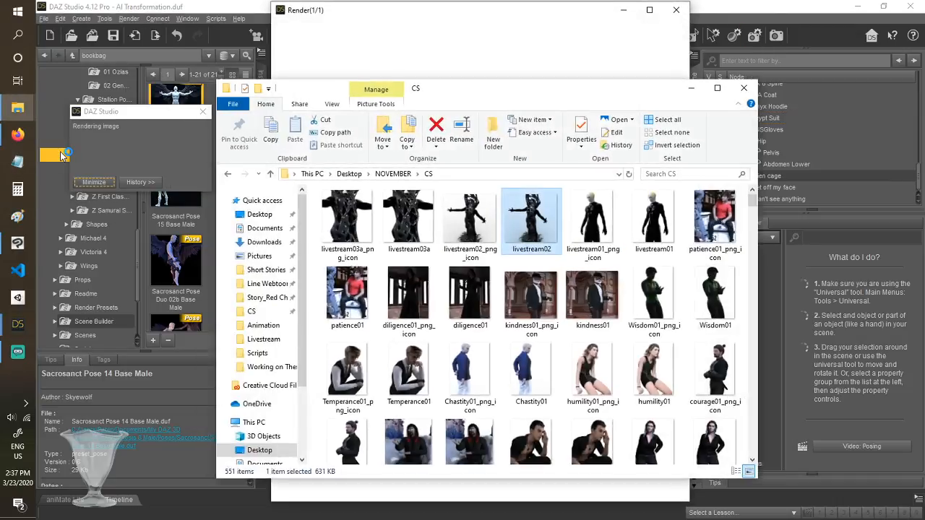
left_click(19, 243)
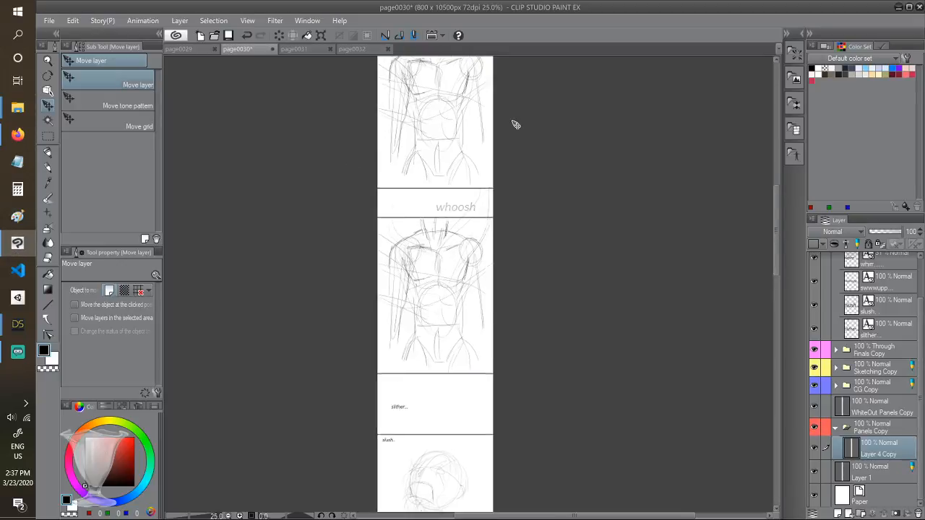
left_click_drag(776, 258, 785, 181)
scroll(466, 278, "up", 4)
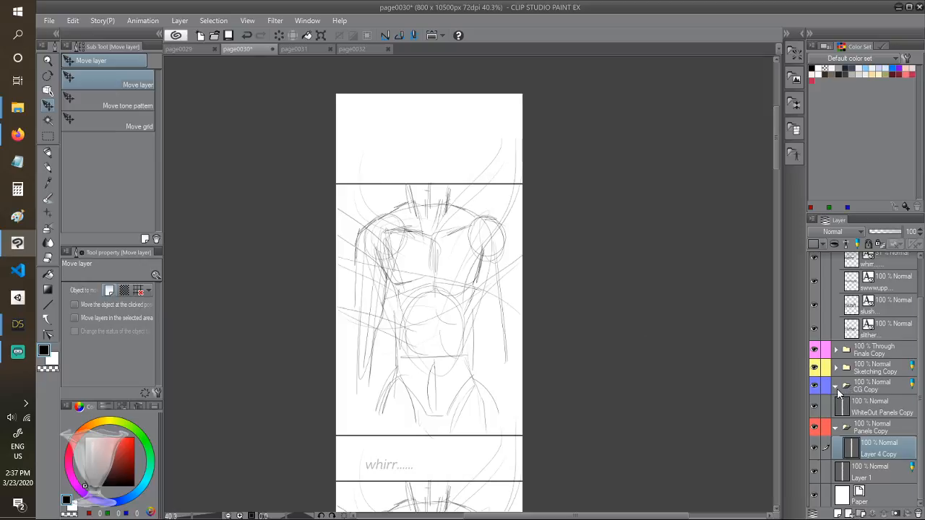
left_click(856, 409)
left_click(880, 391)
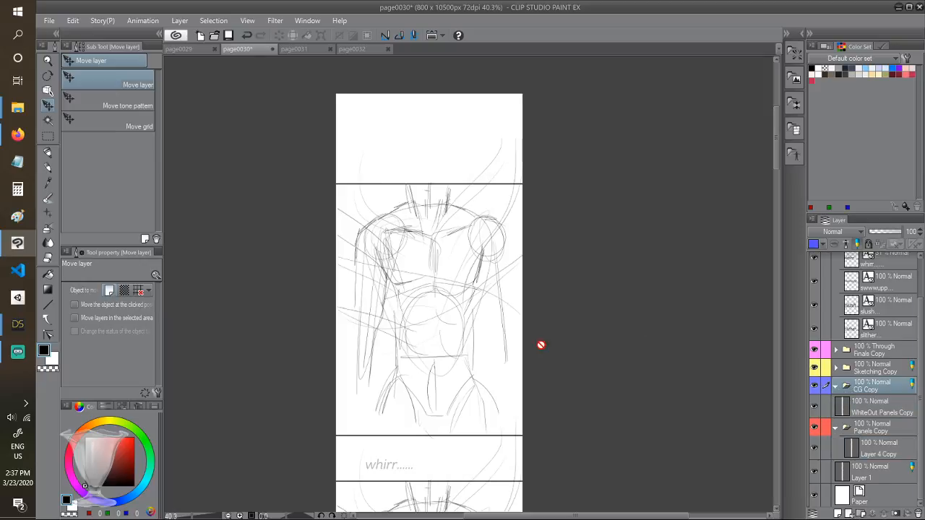
Import the livestream03a image from the CS folder into the CG Copy layer folder
mouse_move(13, 115)
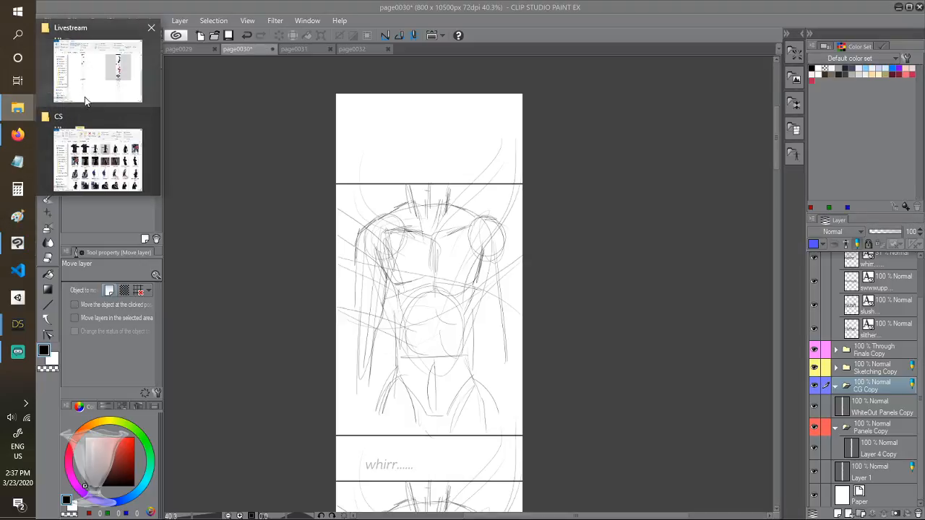
left_click(98, 153)
left_click(410, 231)
left_click_drag(410, 231, 877, 391)
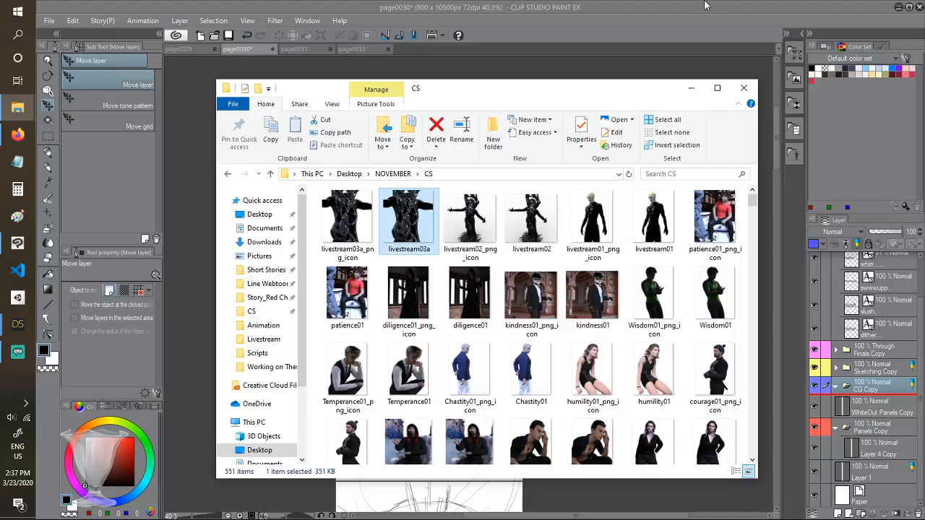
left_click(706, 5)
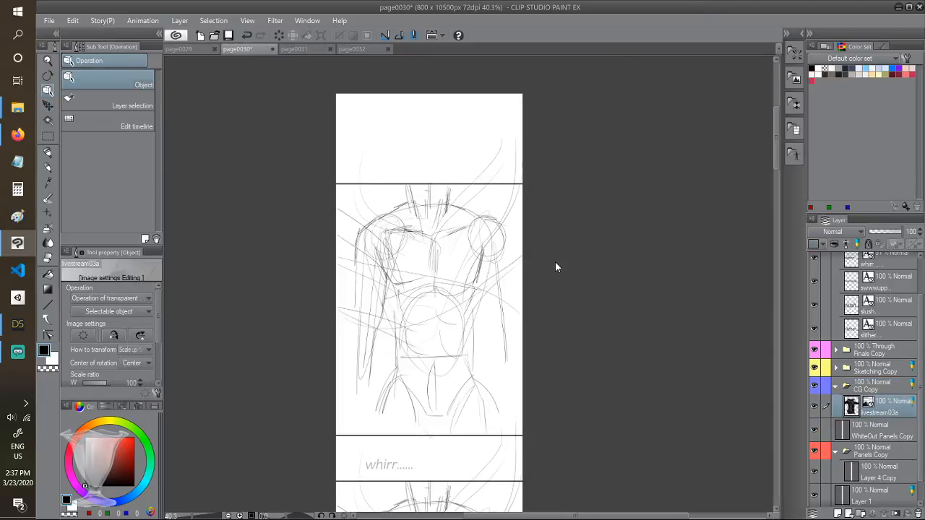
Move the livestream03a image onto the first torso panel and enlarge it to about 147% so it fills the panel's height
scroll(555, 268, "down", 3)
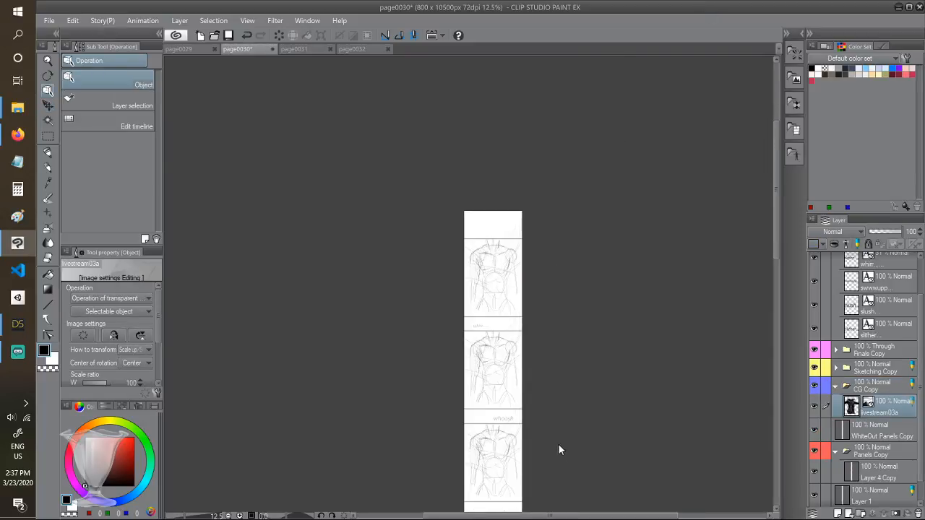
left_click_drag(558, 444, 508, 316)
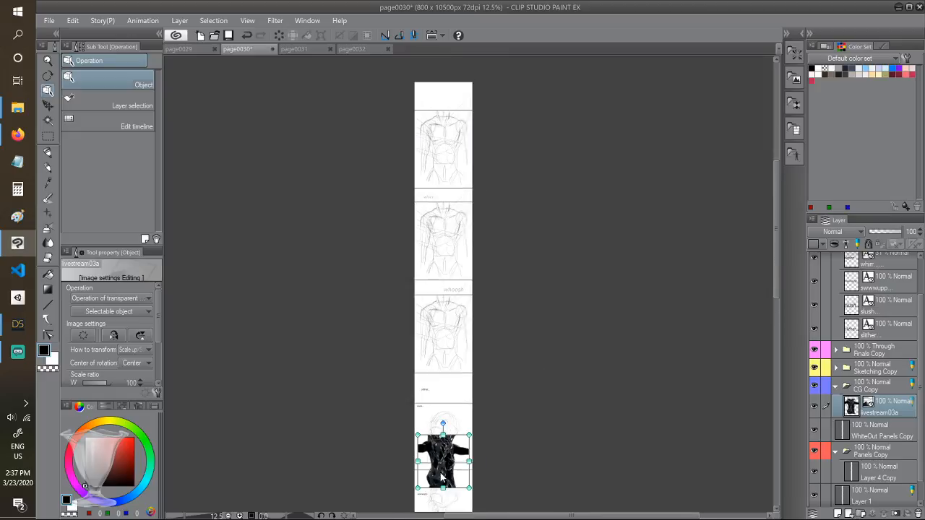
left_click_drag(443, 461, 444, 282)
scroll(446, 148, "up", 5)
left_click_drag(441, 329, 414, 275)
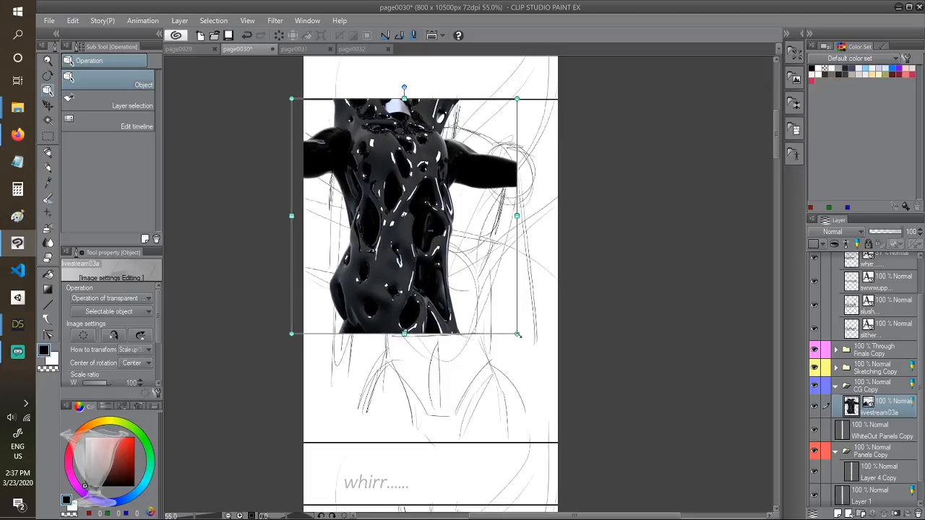
left_click_drag(518, 338, 622, 444)
left_click_drag(473, 369, 449, 368)
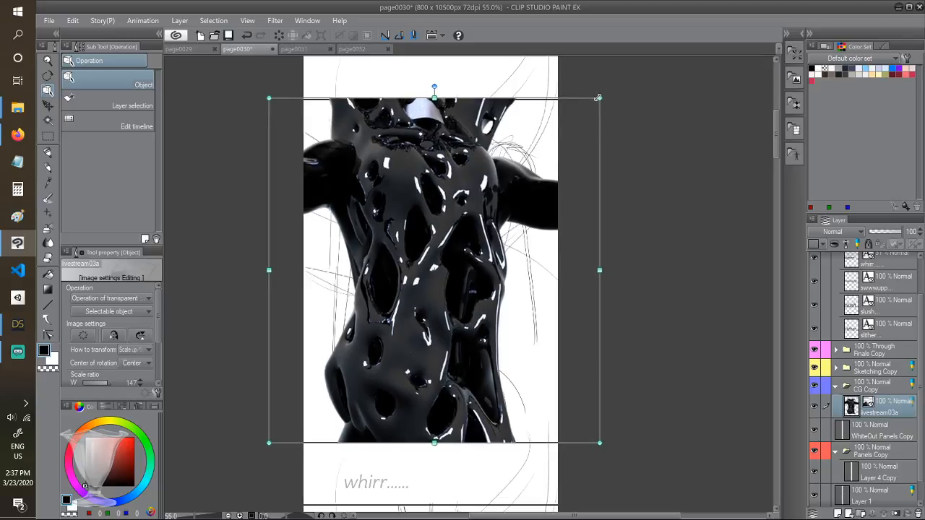
Try shrinking the torso image to about 131% and moving it up to the panel's upper border, and undo both changes
left_click_drag(600, 97, 535, 135)
left_click_drag(408, 197, 412, 160)
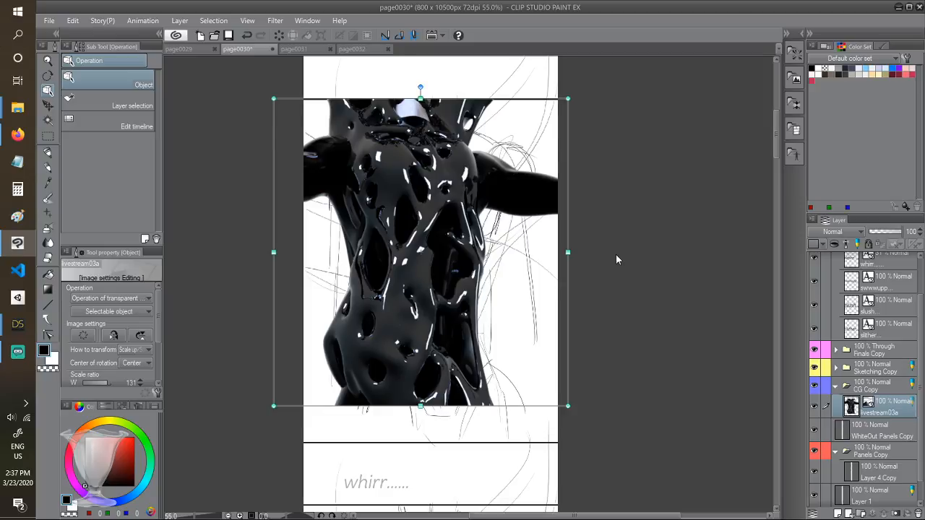
key("ctrl+z")
key("ctrl+z")
Switch to DAZ Studio and bring up the render window to check the progress of the current render
scroll(616, 254, "down", 5)
scroll(616, 255, "up", 7)
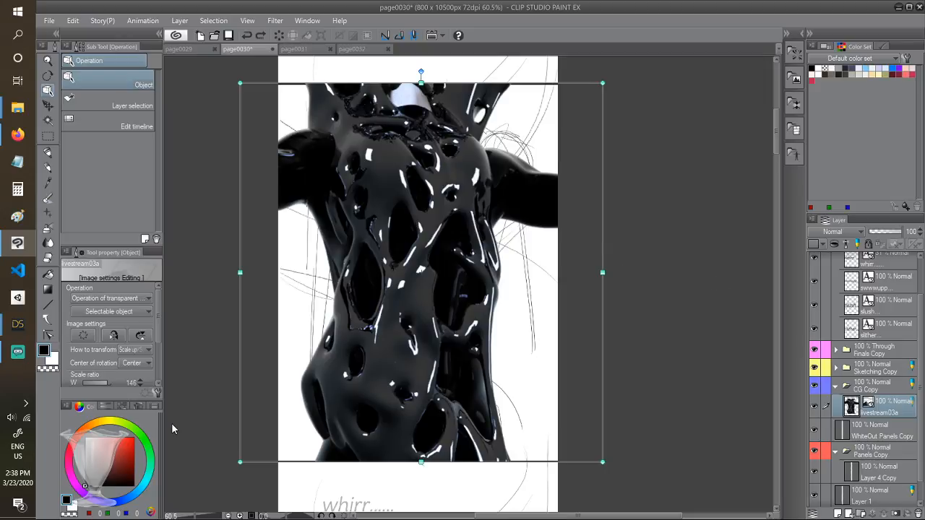
left_click(17, 325)
left_click(108, 297)
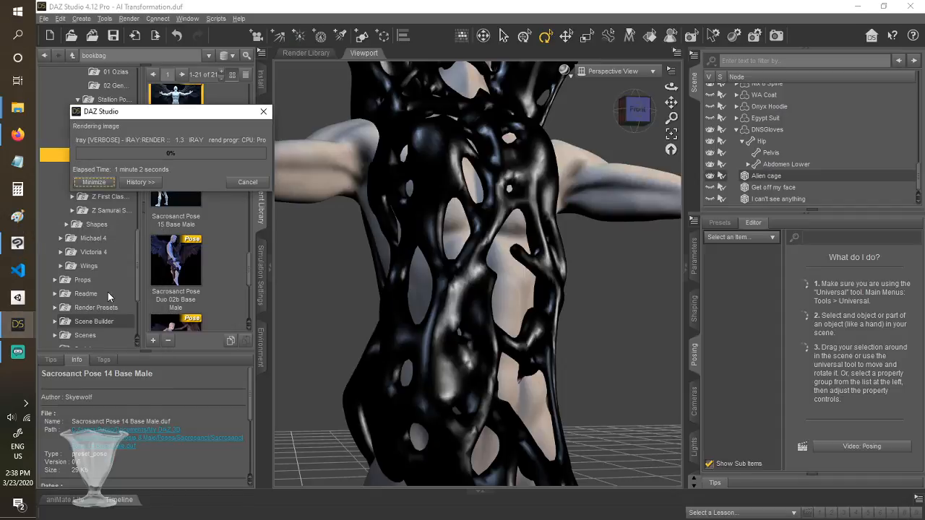
left_click(11, 323)
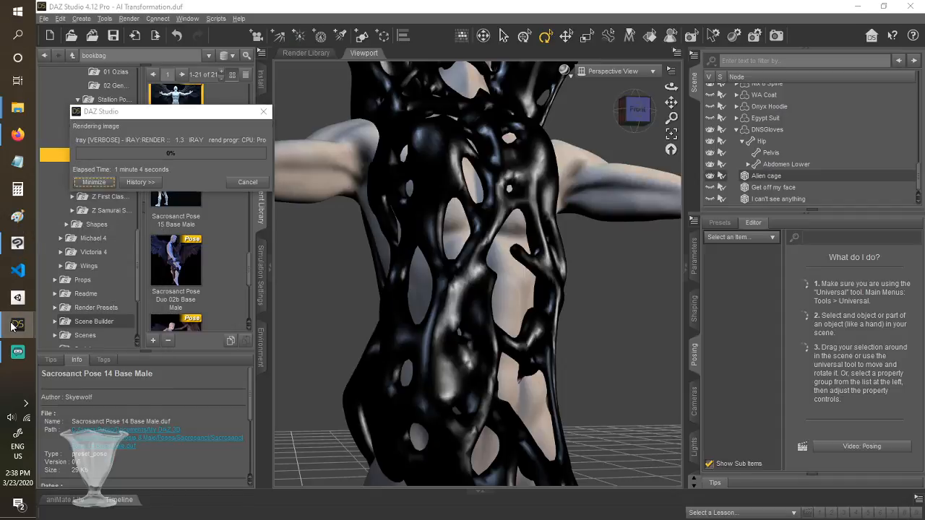
left_click(88, 387)
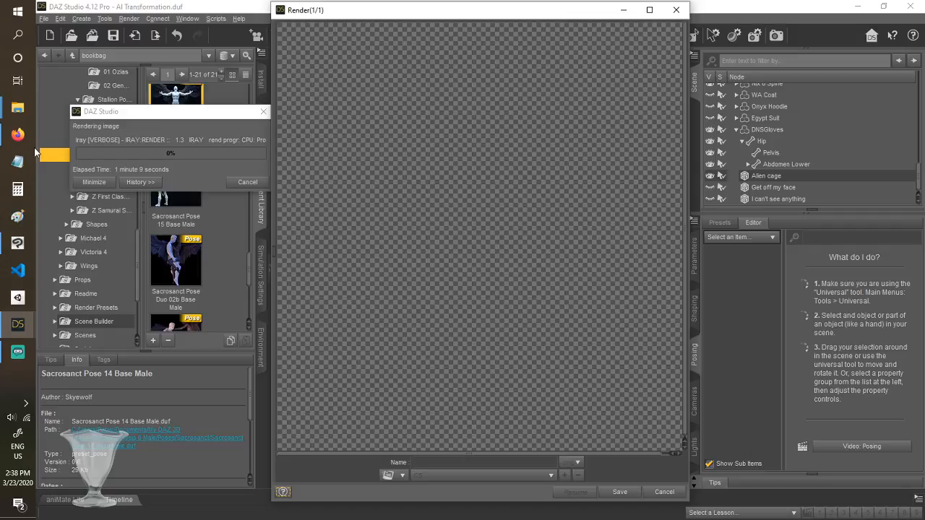
mouse_move(21, 137)
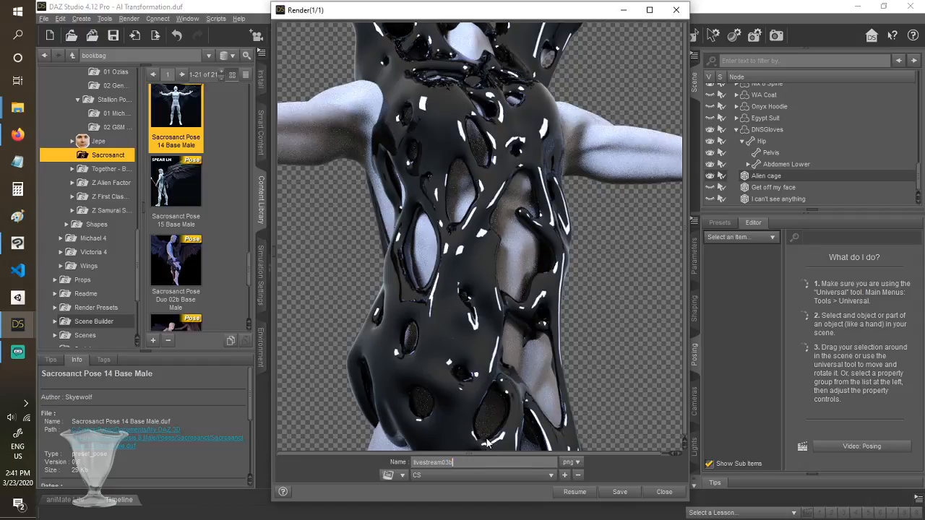
Save the finished render as livestream03b in the CS folder and switch to Clip Studio Paint
key("Tab")
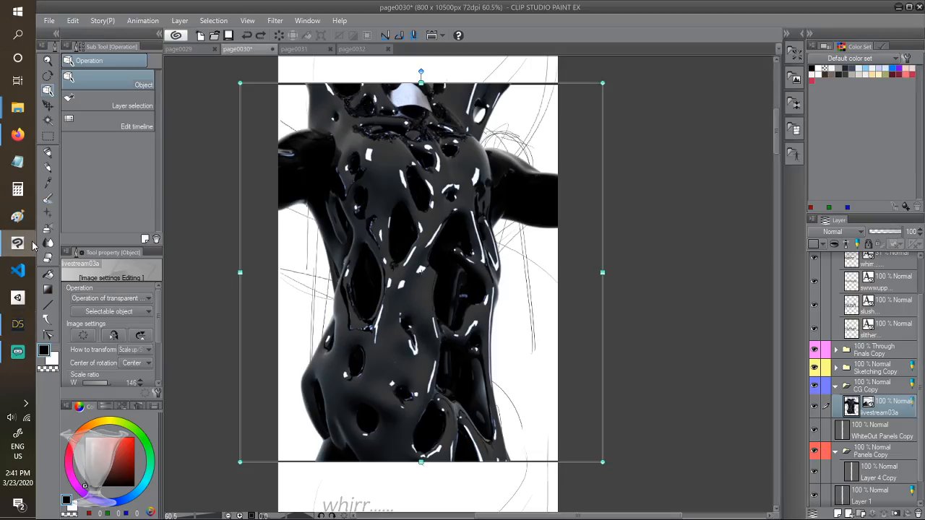
left_click(18, 242)
scroll(698, 334, "down", 2)
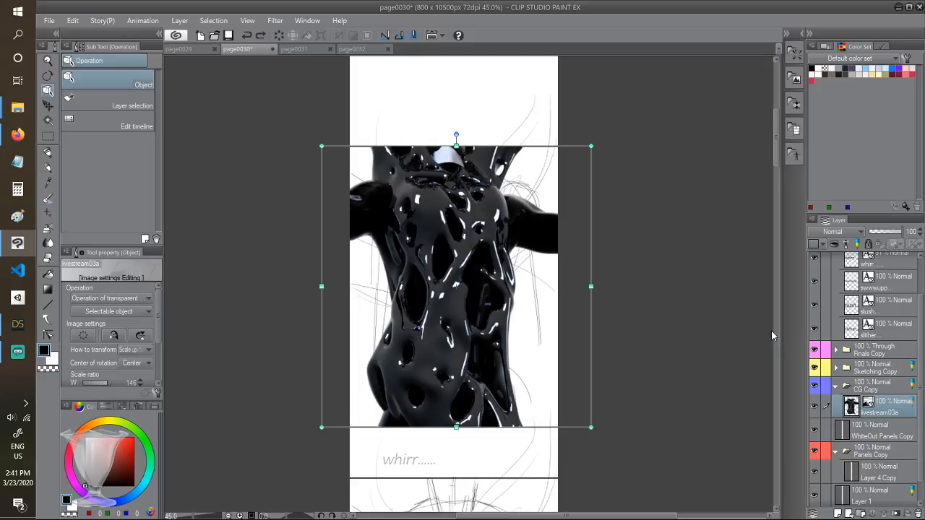
left_click_drag(778, 153, 778, 206)
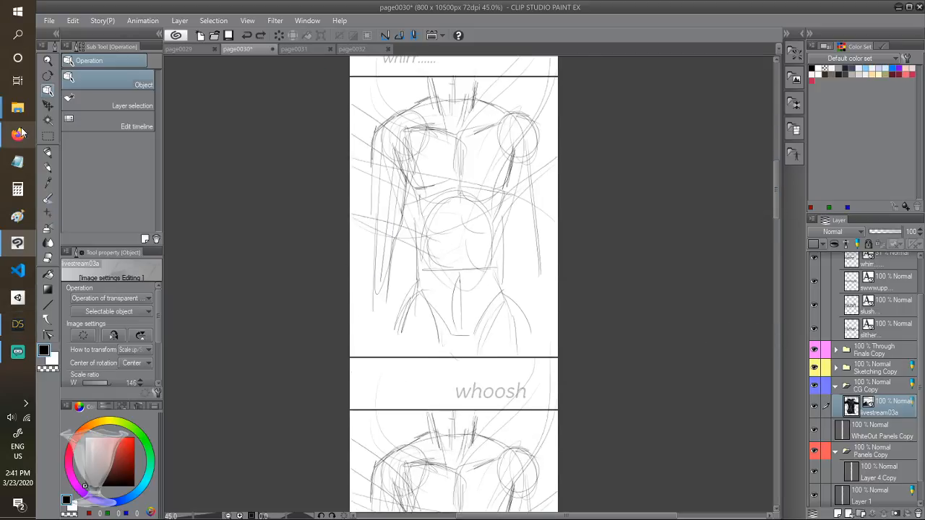
Import the livestream03b image from the CS folder into the CG Copy layer folder
mouse_move(22, 109)
left_click(94, 160)
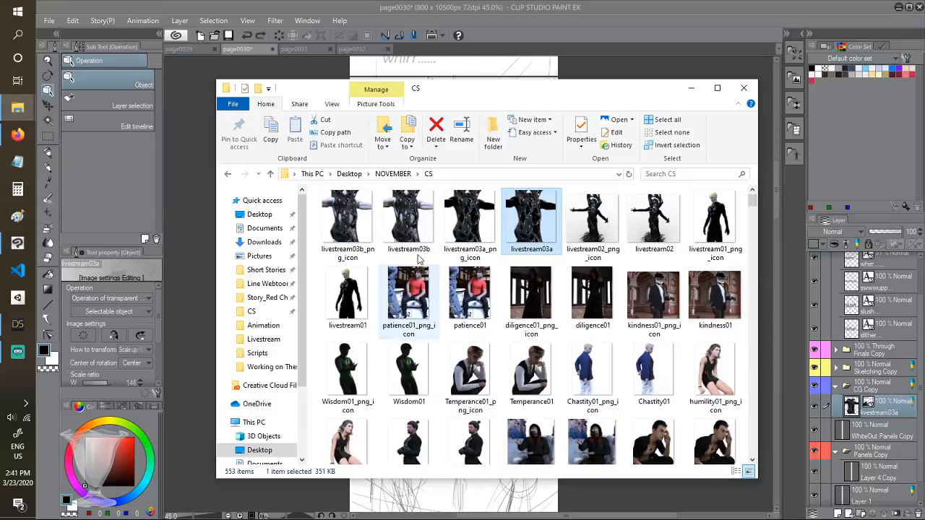
left_click_drag(403, 213, 874, 405)
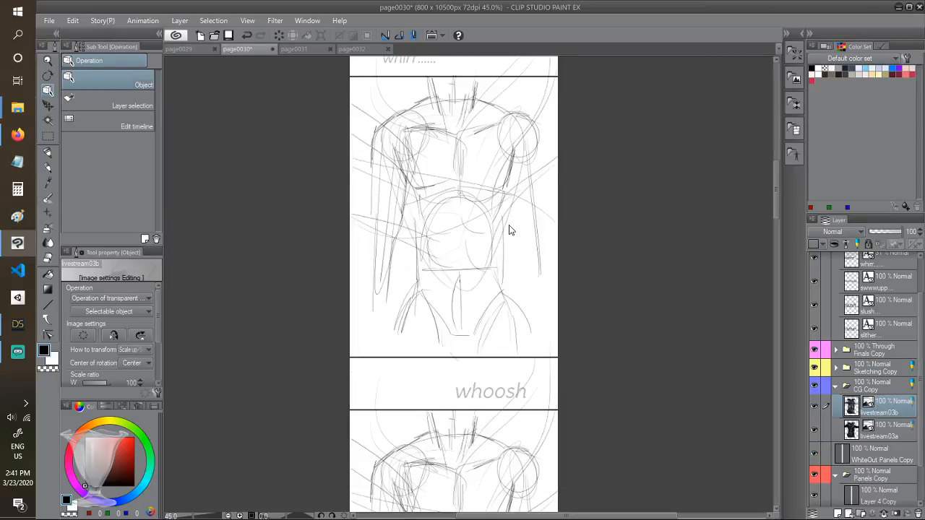
Move the livestream03b image into the torso panel below "whirr......", aligning its upper edge with the panel's upper border
scroll(509, 230, "down", 2)
scroll(509, 230, "down", 1)
left_click_drag(498, 466, 496, 205)
scroll(556, 198, "up", 4)
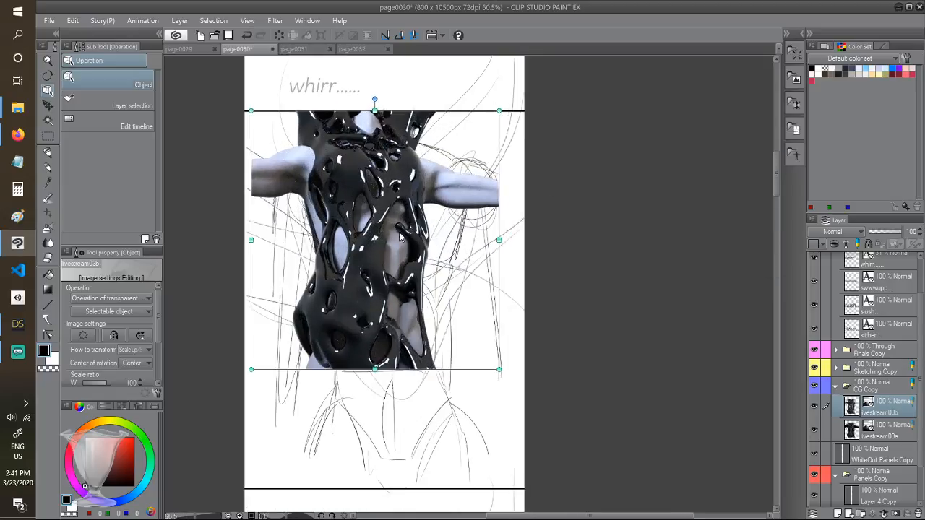
left_click_drag(347, 255, 328, 251)
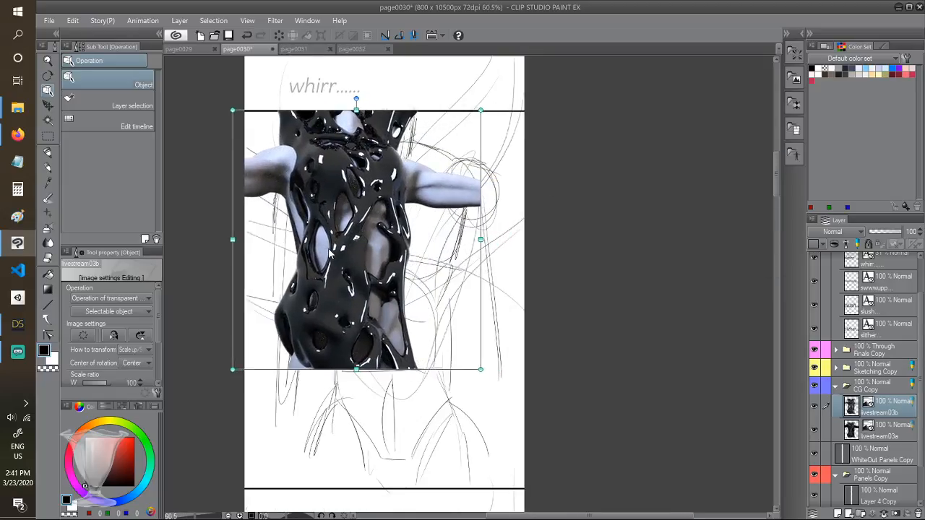
Check the scale ratio of the livestream03a image and set the livestream03b image to the same 146%
left_click(906, 431)
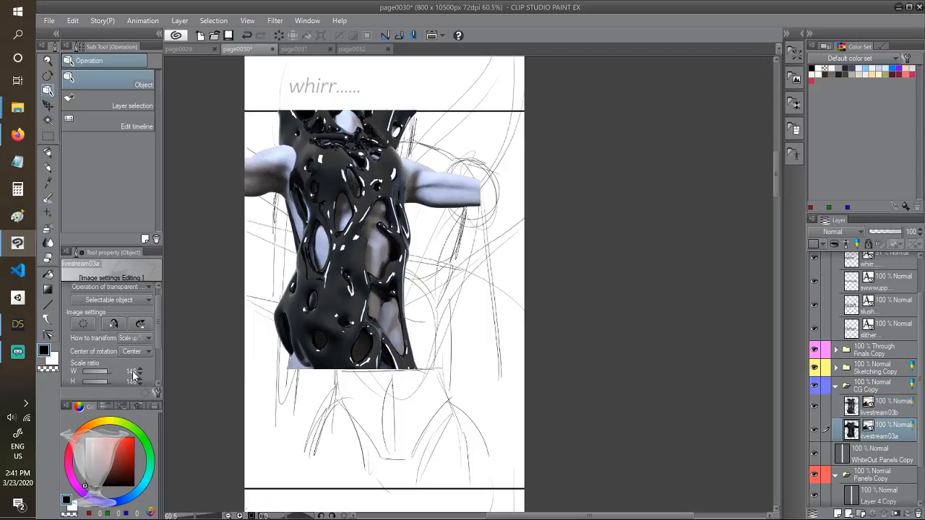
left_click(855, 410)
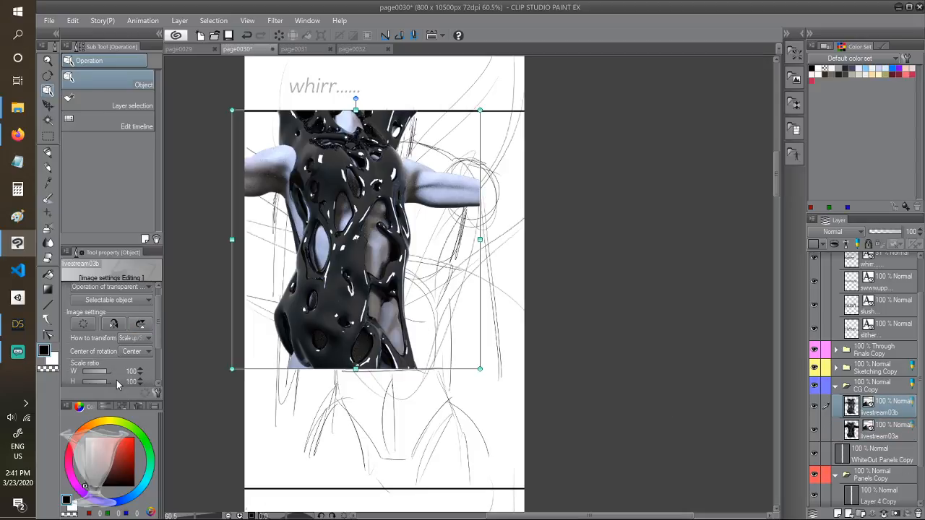
left_click(130, 371)
type("14")
key("Escape")
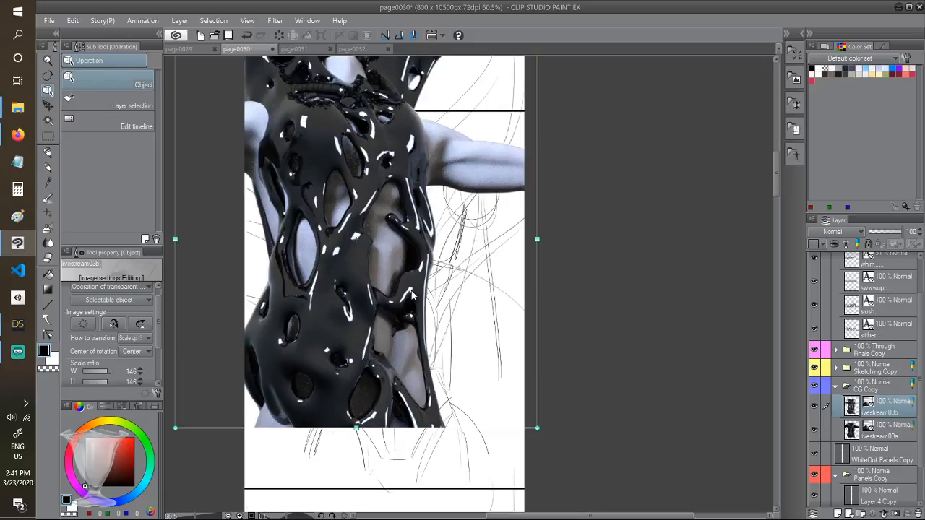
Move the enlarged livestream03b image down and slightly right so it fills the panel between "whirr......" and "whoosh"
left_click_drag(405, 254, 425, 316)
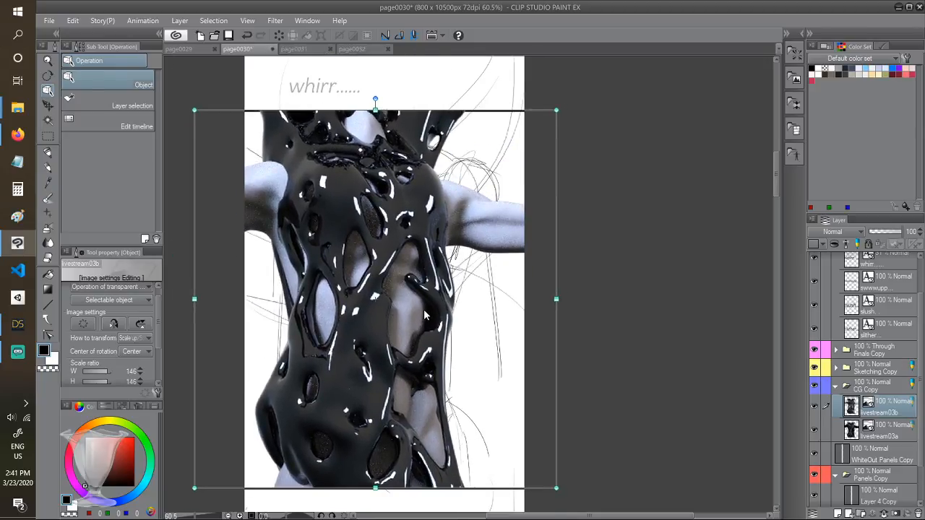
scroll(424, 316, "down", 2)
left_click_drag(424, 317, 430, 308)
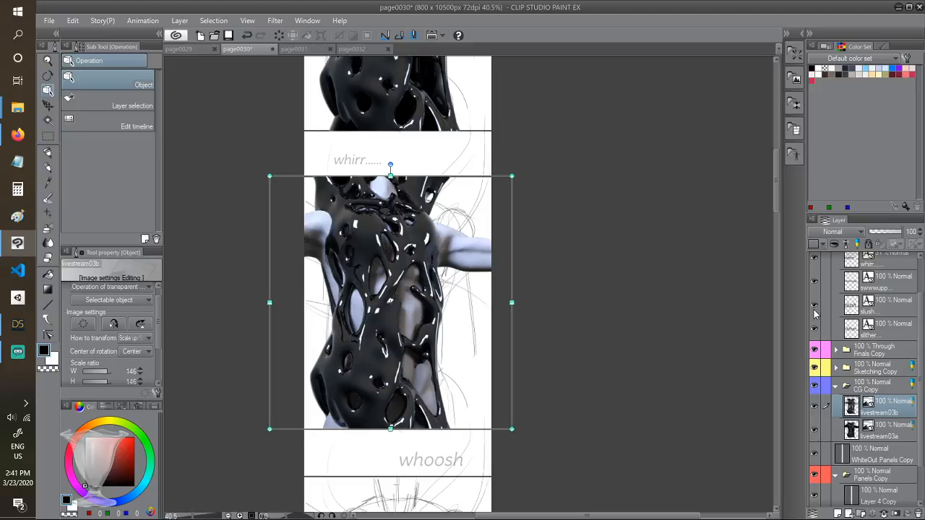
Switch to DAZ Studio, show the Get off my face object and hide the Alien cage, and start a new render
mouse_move(779, 210)
left_mouse_down()
mouse_move(783, 167)
mouse_move(786, 232)
left_mouse_up()
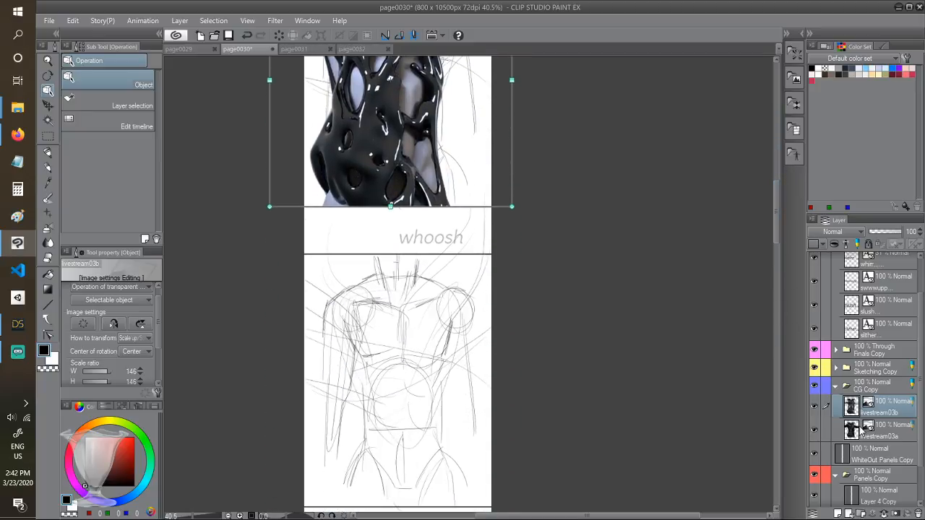
left_click(20, 328)
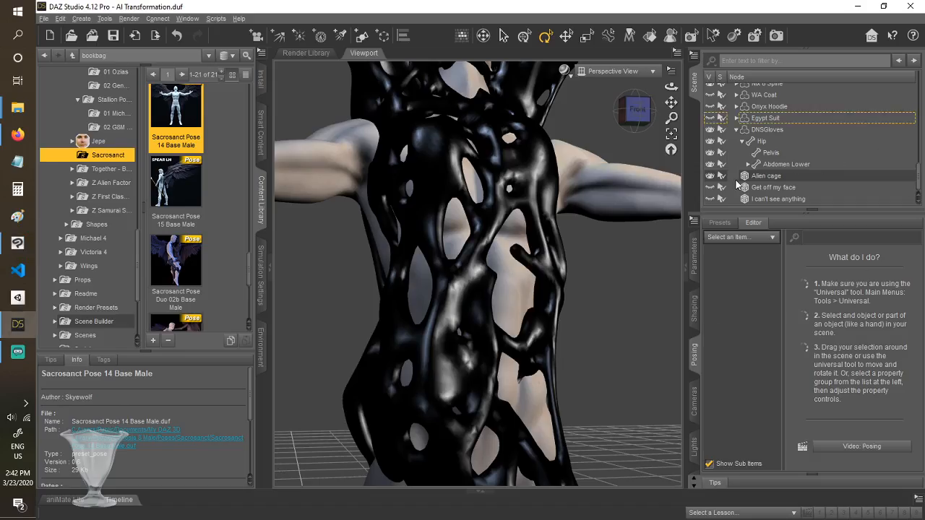
left_click(710, 188)
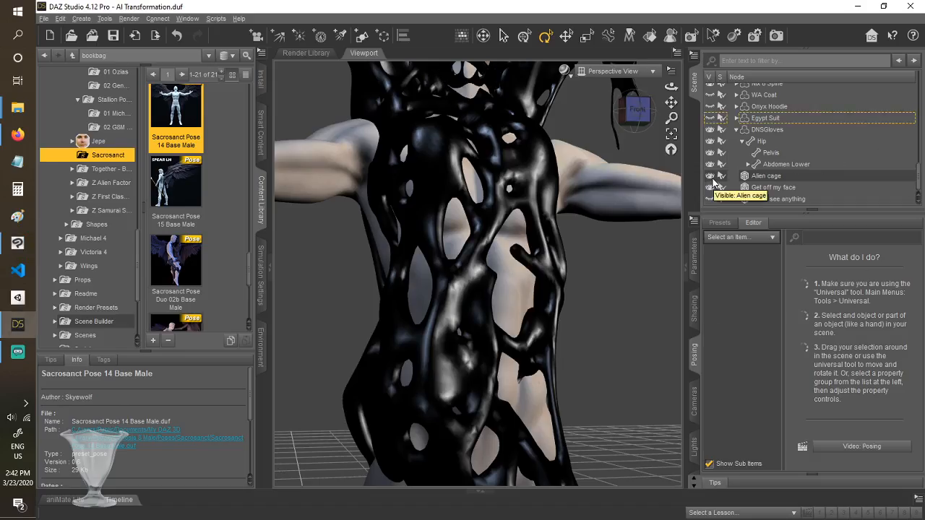
left_click(712, 199)
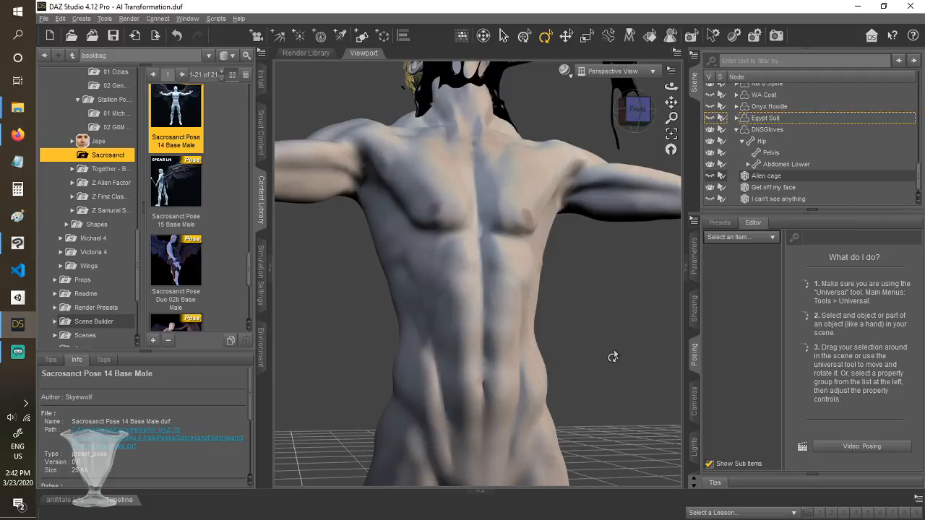
left_click(782, 39)
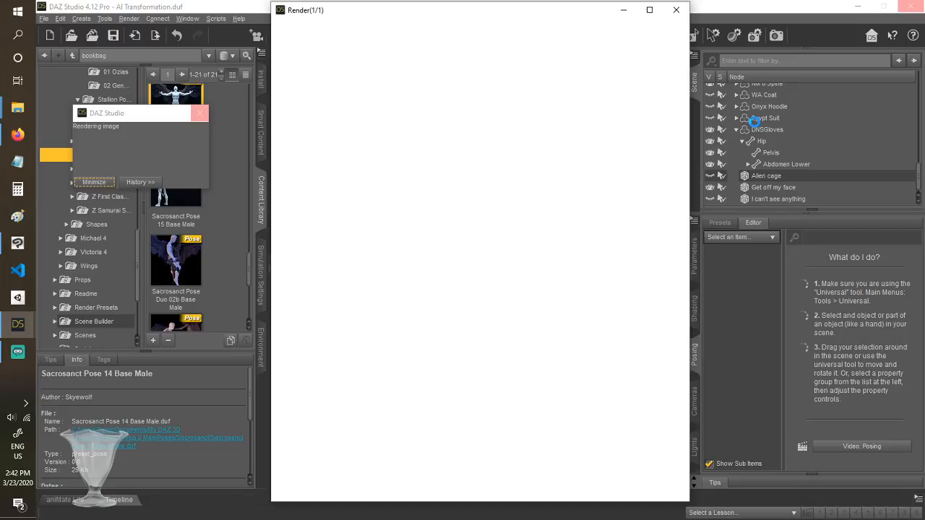
Switch back to Clip Studio Paint and review the two placed torso panels and the sketched panel below "whoosh"
left_click(17, 243)
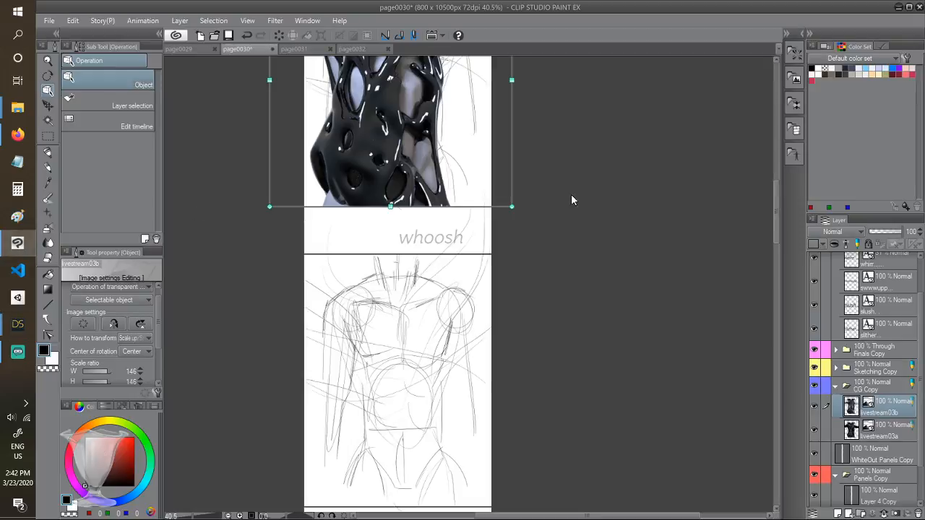
scroll(517, 251, "down", 2)
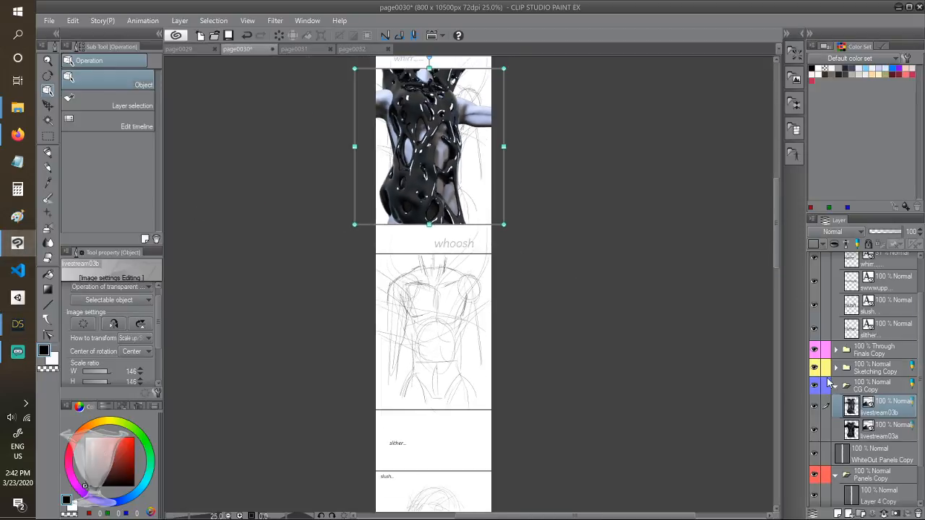
scroll(778, 243, "up", 2)
mouse_move(778, 243)
left_mouse_down()
mouse_move(777, 208)
mouse_move(778, 439)
mouse_move(795, 228)
left_mouse_up()
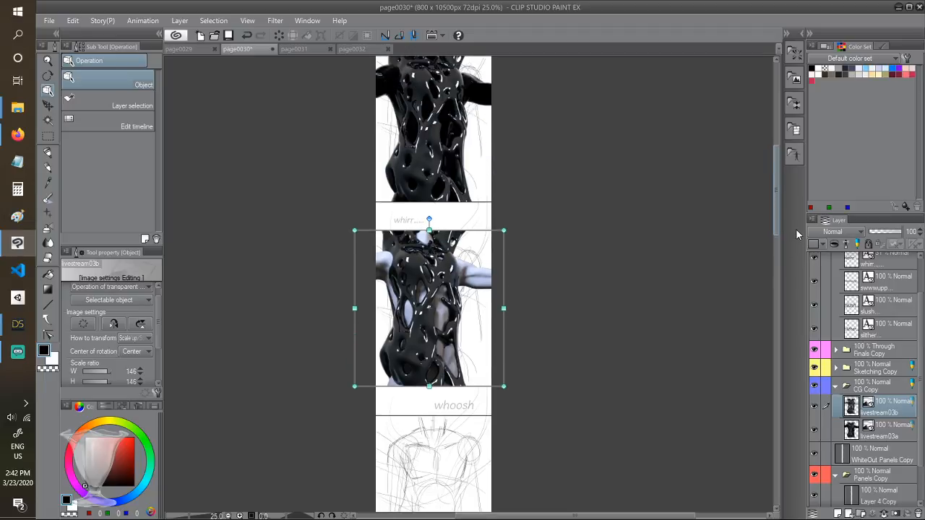
left_click_drag(795, 229, 795, 227)
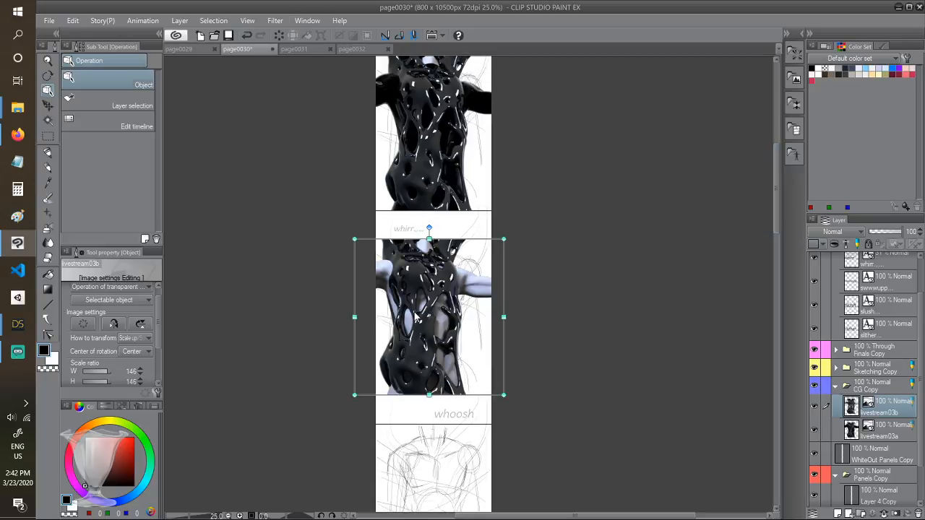
scroll(416, 318, "up", 3)
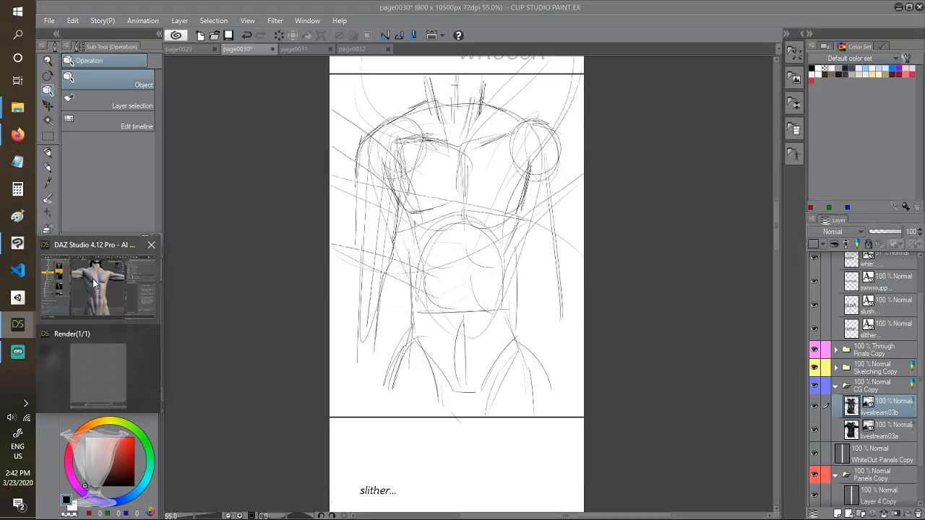
Switch to DAZ Studio, save the bare torso render as livestream03c in the CS folder, and close the render window
left_click(94, 284)
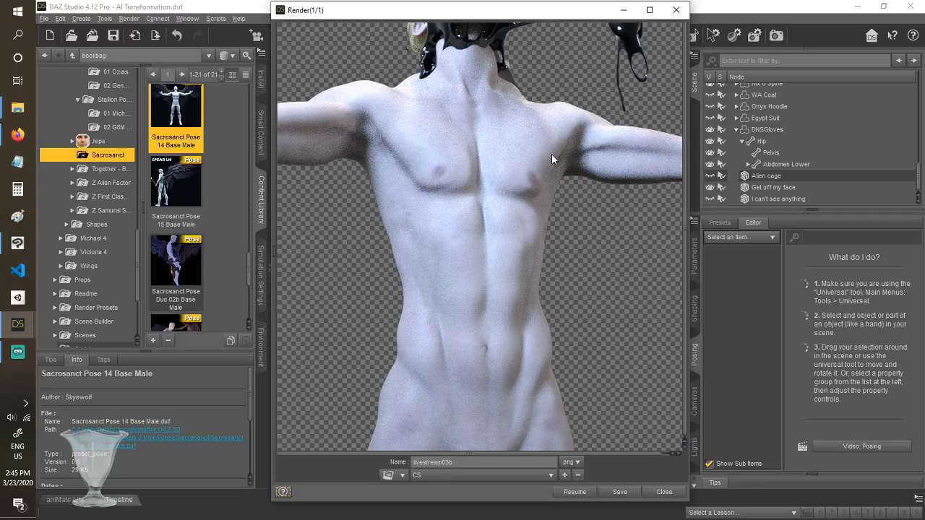
left_click_drag(449, 462, 457, 460)
type("c")
left_click(619, 493)
key("Escape")
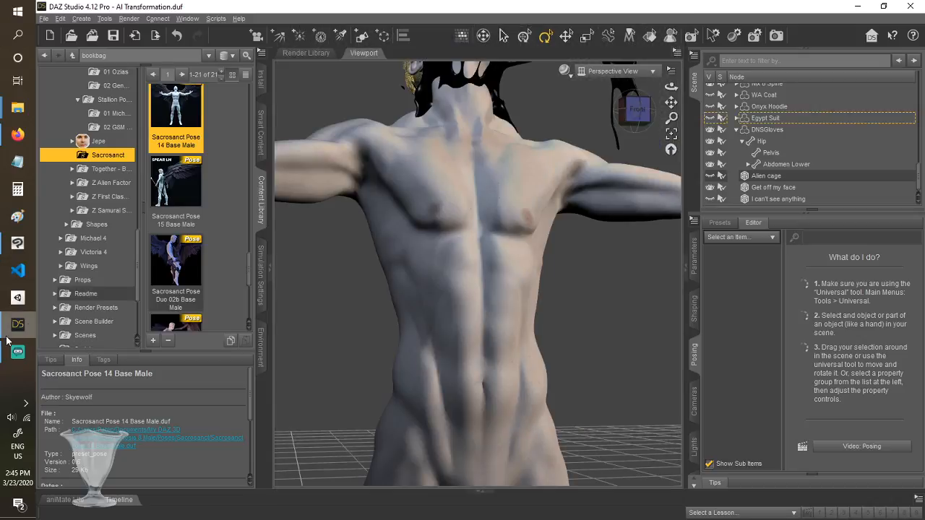
Switch to Clip Studio Paint and import the livestream03c image from the CS folder into the CG Copy layer folder
left_click(18, 243)
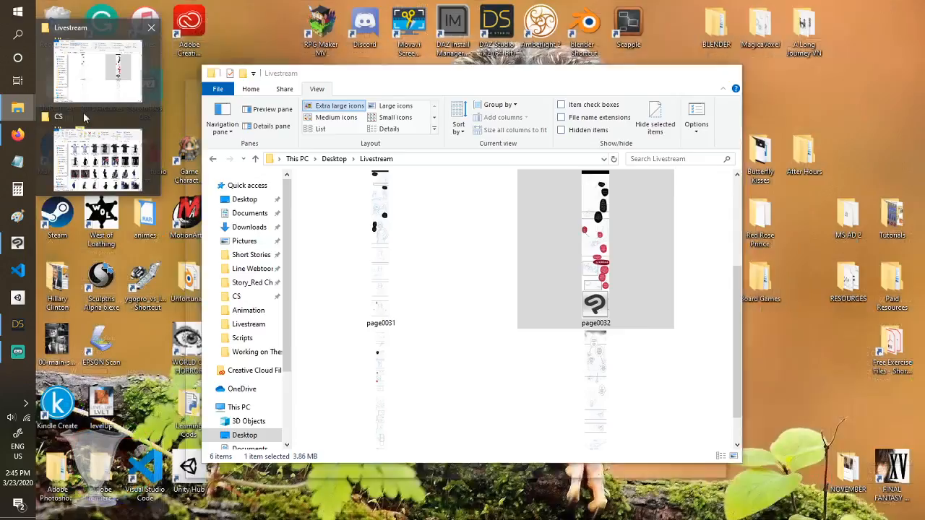
left_click(79, 163)
left_click_drag(423, 230, 651, 65)
left_click(665, 6)
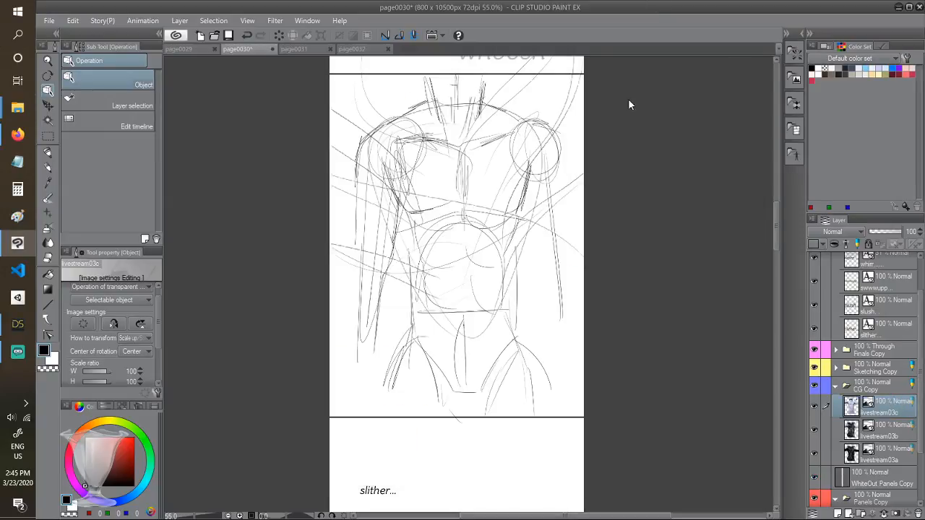
Move the livestream03c image into the sketched torso panel below "whoosh", aligning its upper edge with the panel's upper border
scroll(591, 328, "down", 5)
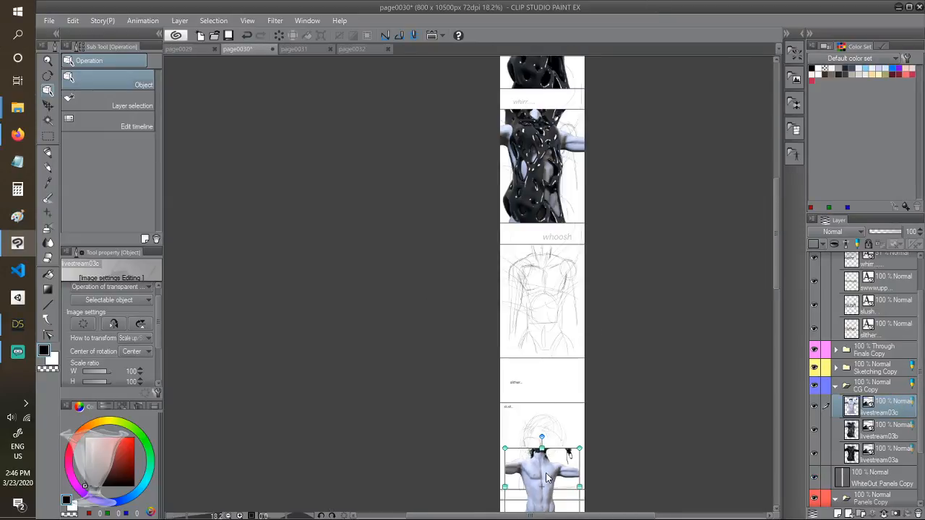
left_click_drag(567, 457, 562, 258)
scroll(566, 258, "up", 1)
scroll(586, 318, "up", 3)
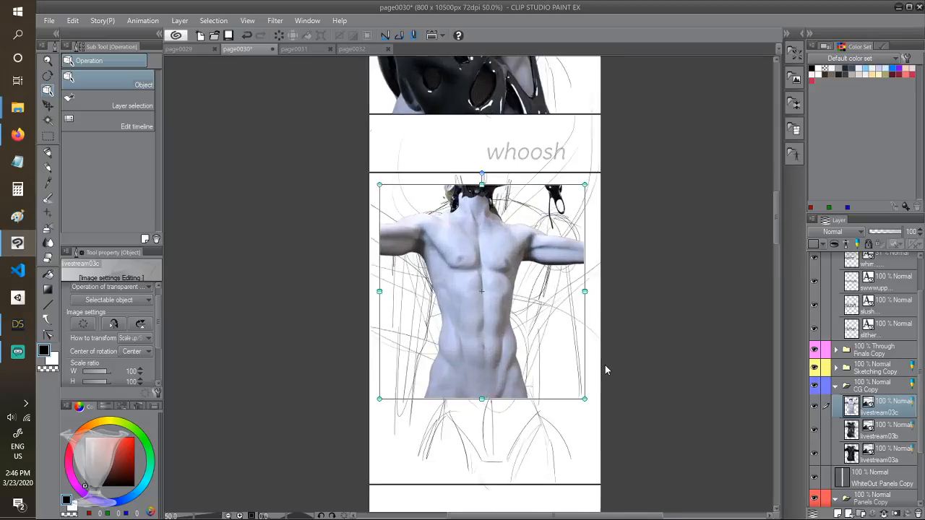
left_click_drag(455, 283, 451, 277)
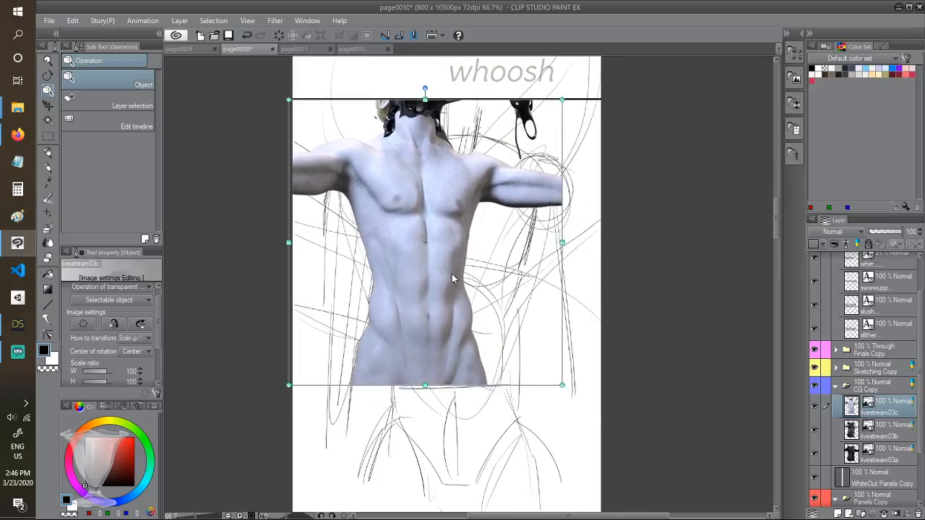
Scale the livestream03c image to 146% and move it down so it fills the panel's height
left_click(131, 371)
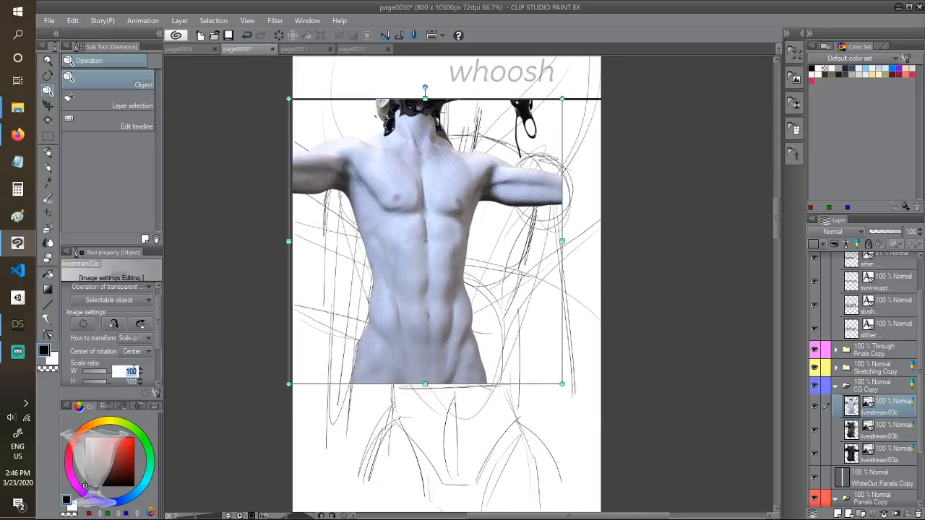
type("146")
key("Return")
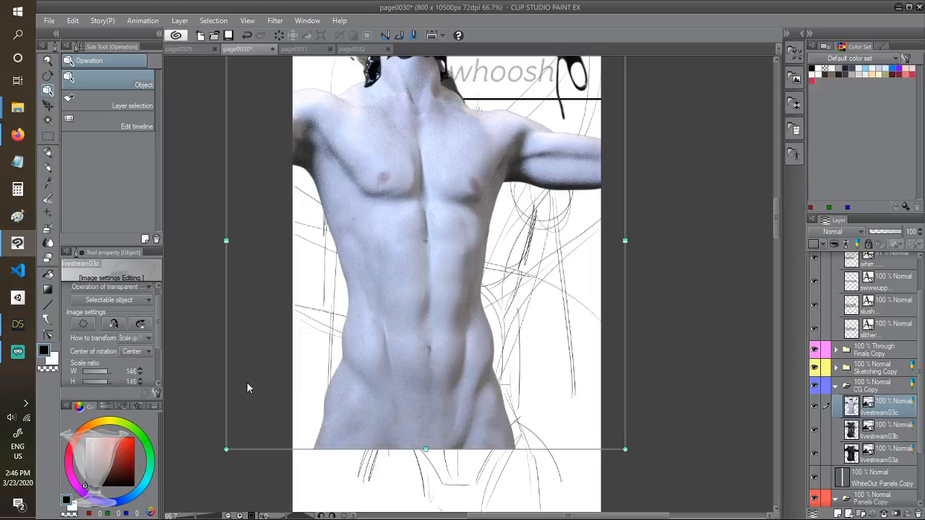
left_click_drag(467, 243, 476, 325)
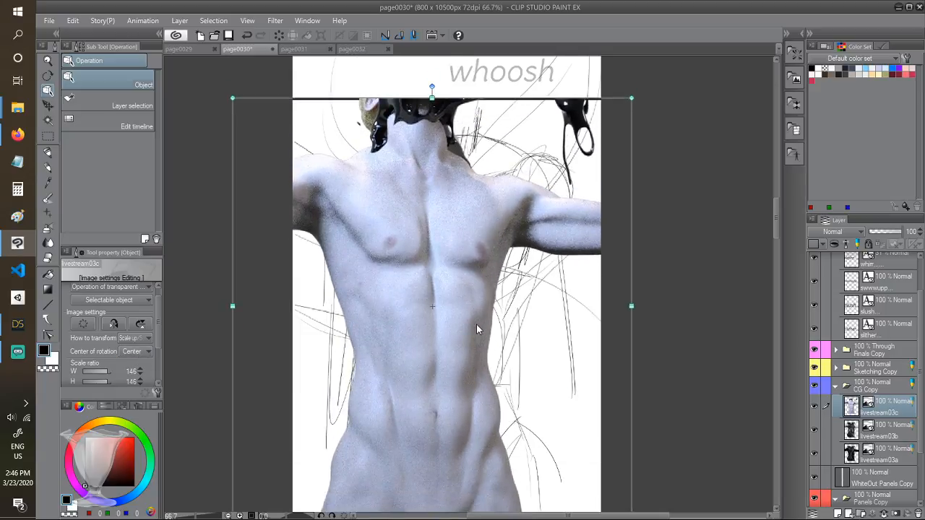
scroll(546, 334, "down", 1)
scroll(469, 378, "up", 1)
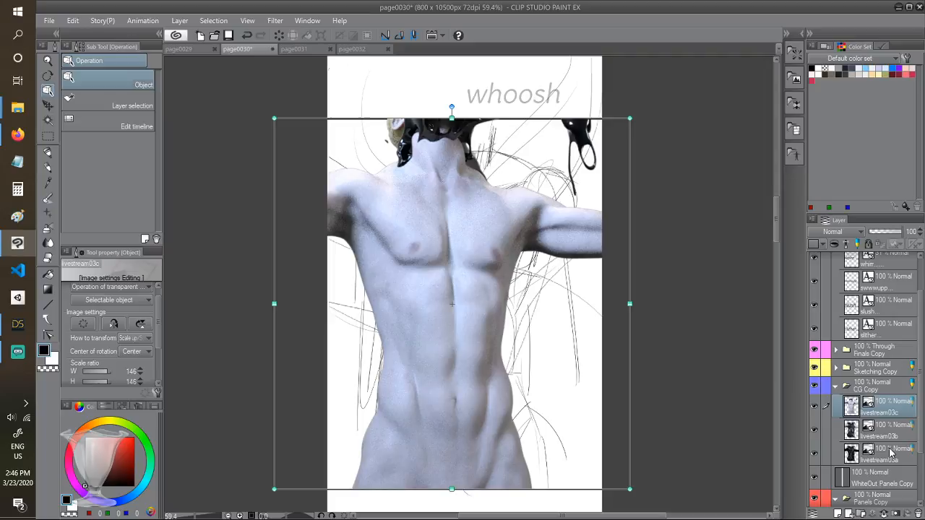
Inspect the placed livestream03c torso up close in the panel below "whoosh"
left_click(891, 452)
left_click(408, 364)
scroll(432, 313, "up", 5)
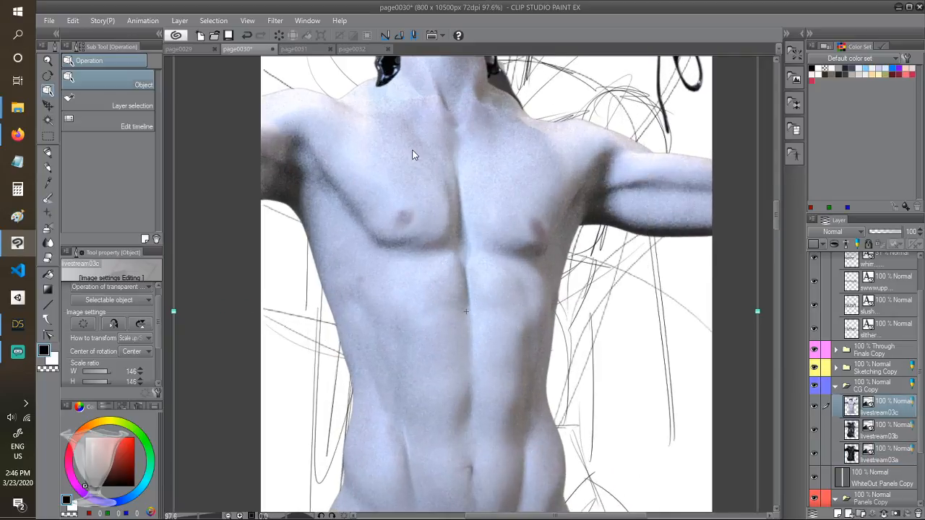
scroll(412, 151, "down", 3)
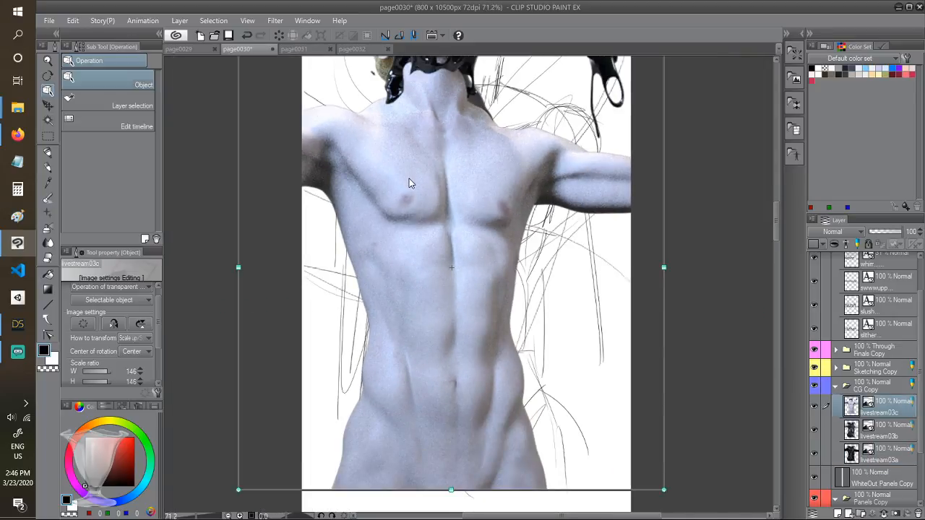
Nudge the livestream03c image slightly so its upper and lower edges sit on the panel's borders
scroll(426, 170, "down", 3)
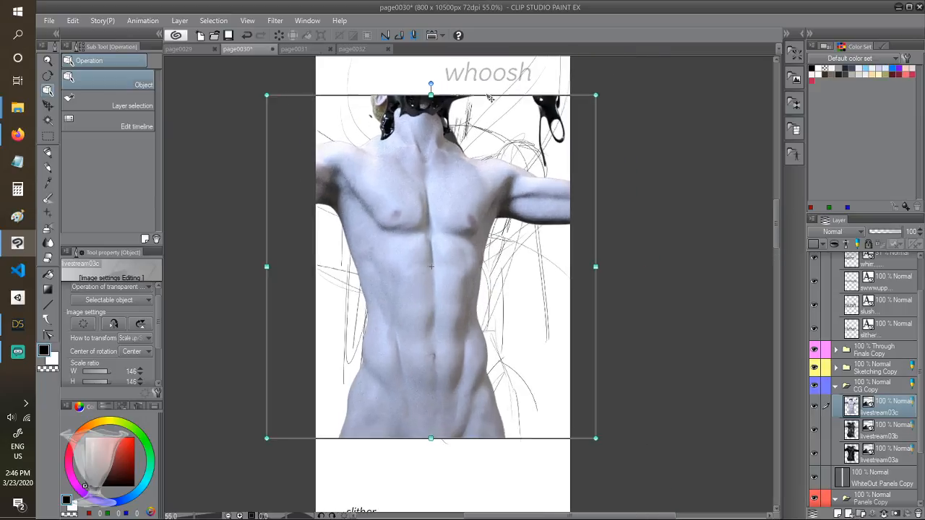
left_click_drag(443, 137, 442, 139)
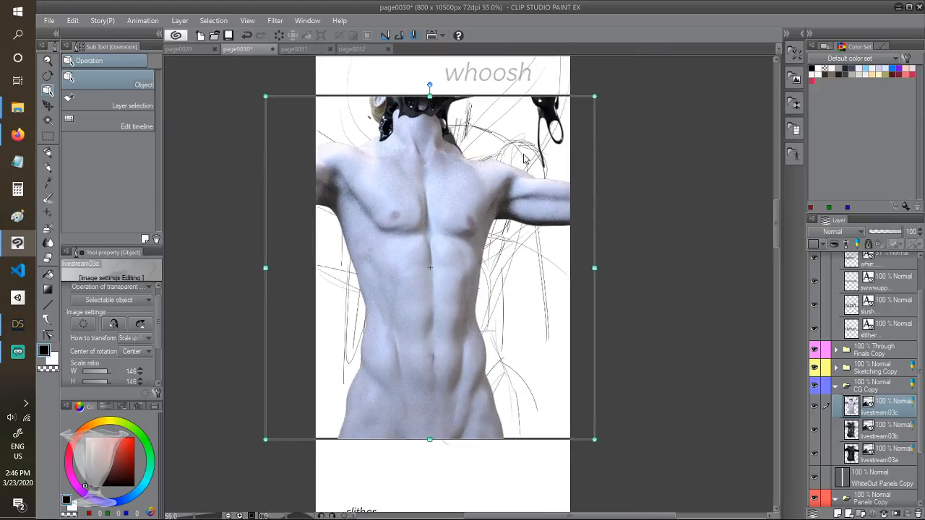
left_click(876, 385)
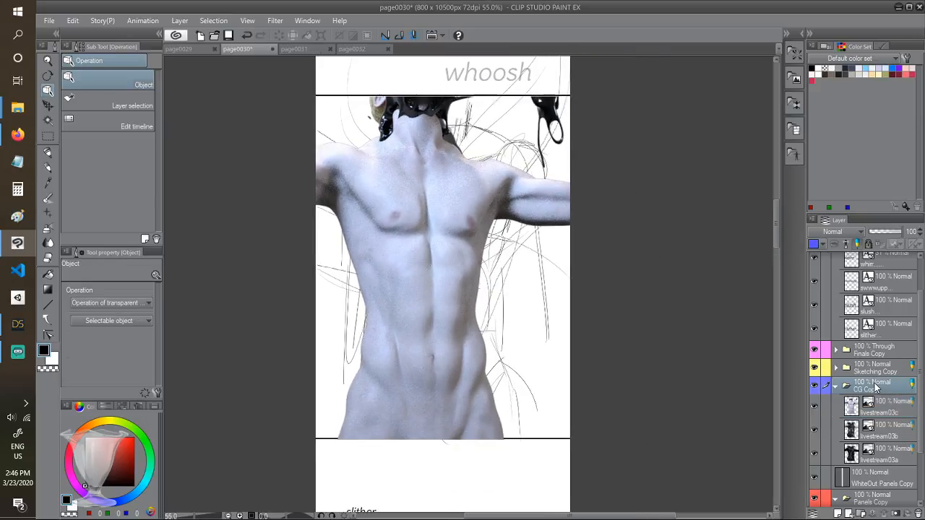
left_click(438, 206)
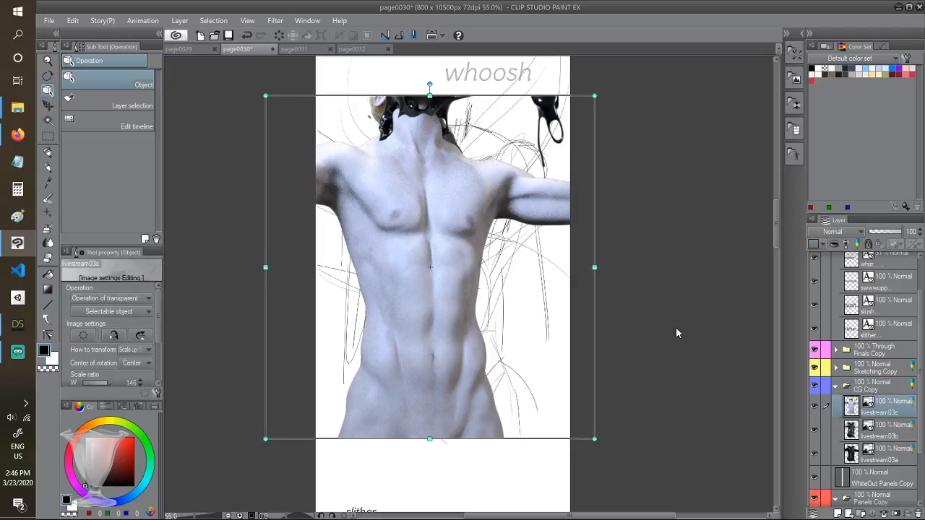
left_click(888, 426)
scroll(478, 137, "up", 1)
scroll(478, 133, "up", 1)
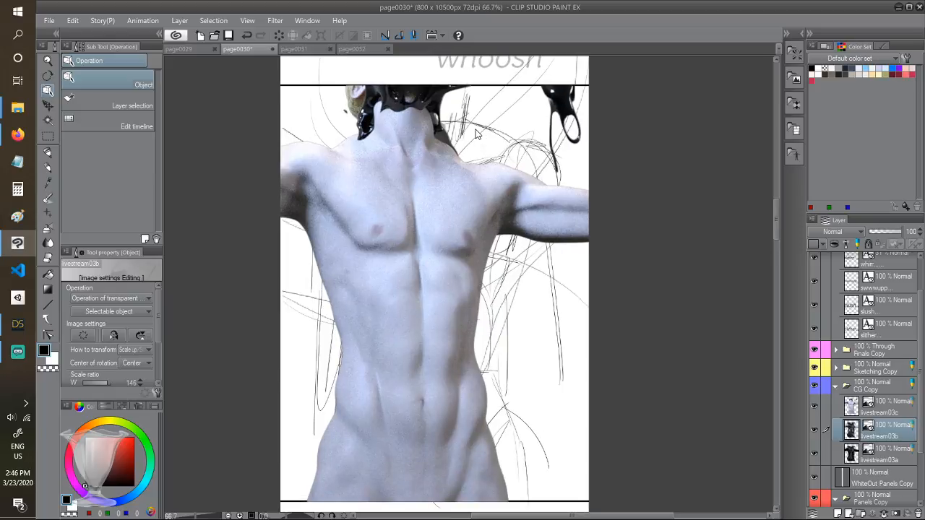
scroll(561, 229, "down", 2)
scroll(606, 315, "up", 1)
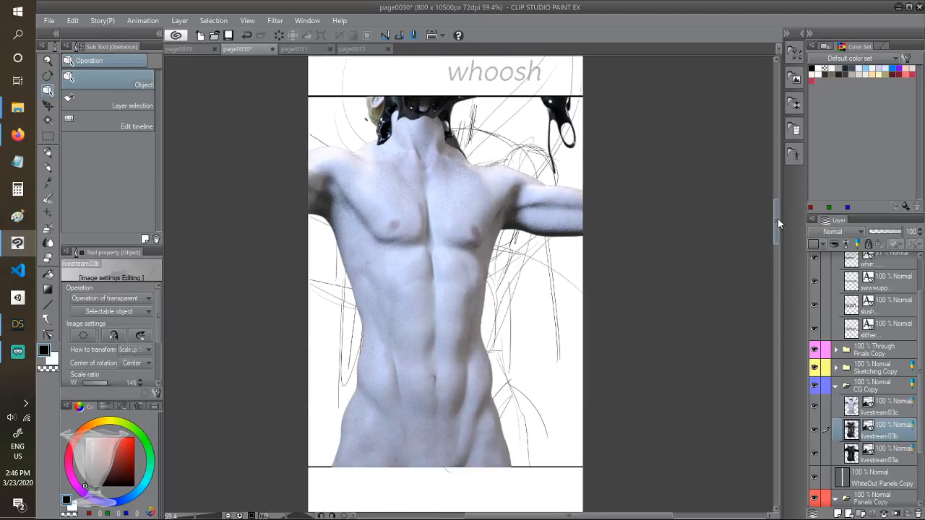
mouse_move(778, 218)
left_mouse_down()
mouse_move(780, 154)
mouse_move(785, 323)
mouse_move(789, 221)
left_mouse_up()
left_click(879, 409)
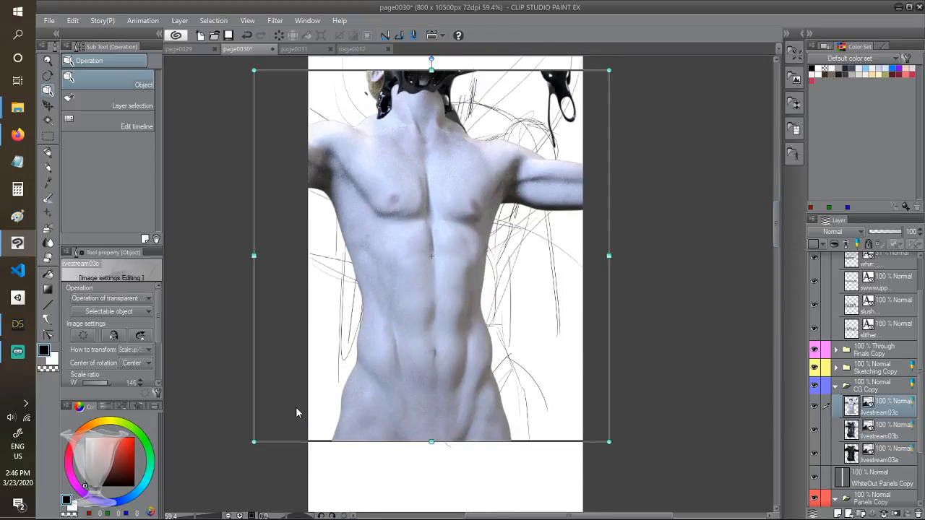
Switch to DAZ Studio and frame the character's masked head and shoulders from his left side
left_click(17, 324)
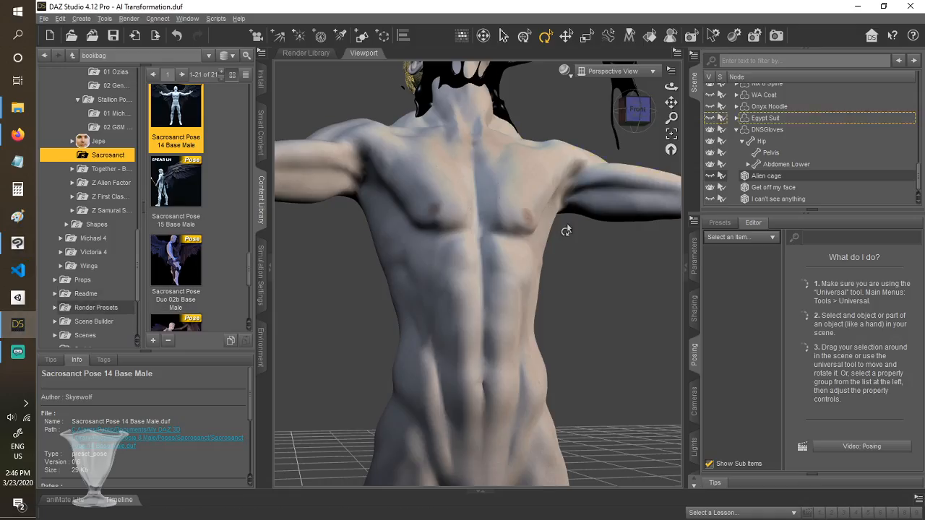
left_click_drag(583, 231, 583, 218)
left_click_drag(634, 102, 612, 235)
left_click(636, 108)
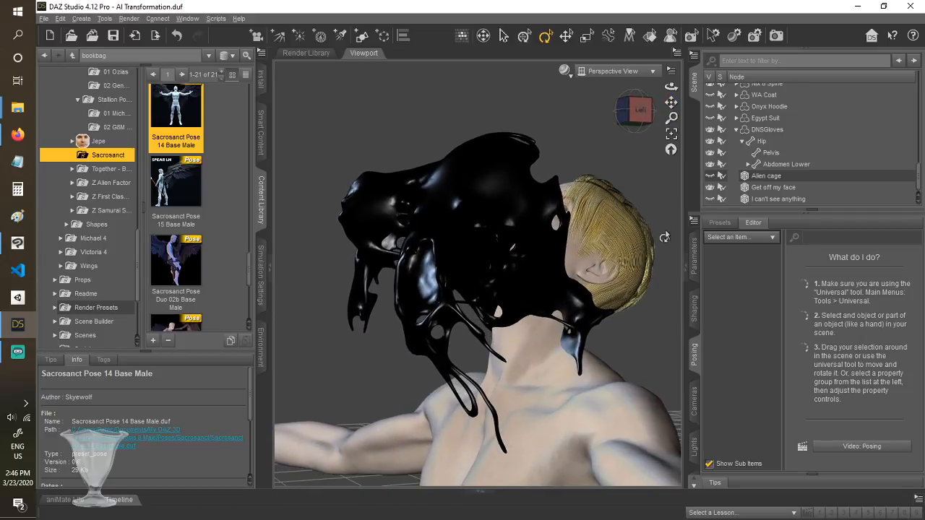
scroll(666, 238, "up", 5)
scroll(665, 237, "down", 3)
left_click_drag(671, 103, 641, 102)
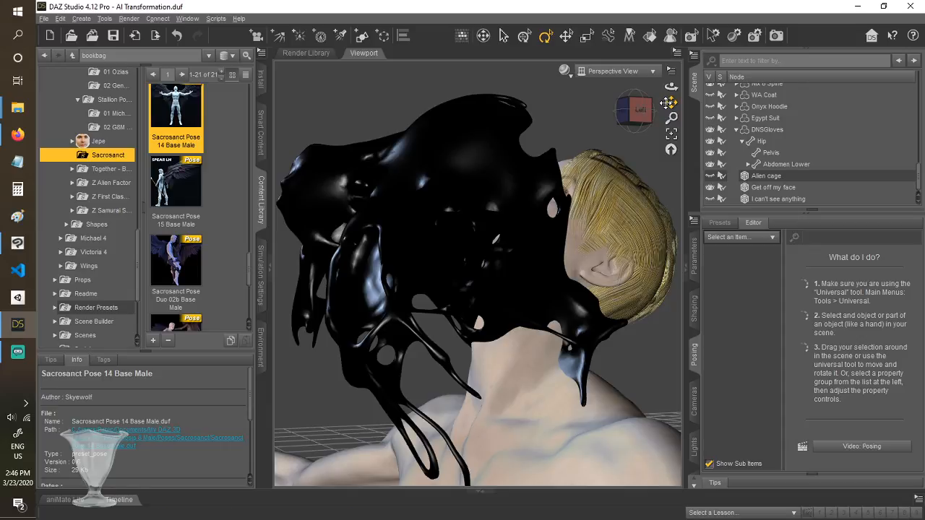
Render the head close-up and save it as a PNG in the CS folder
left_click(776, 36)
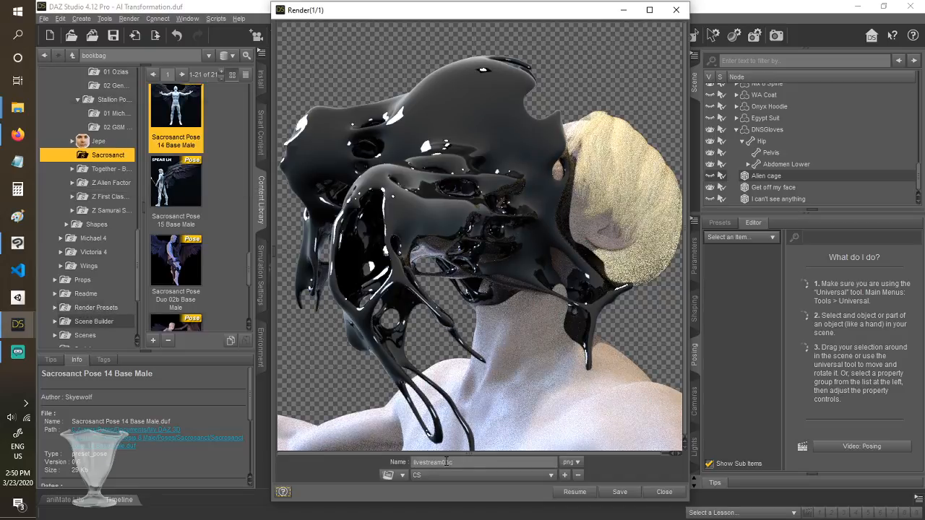
type("s")
key("Return")
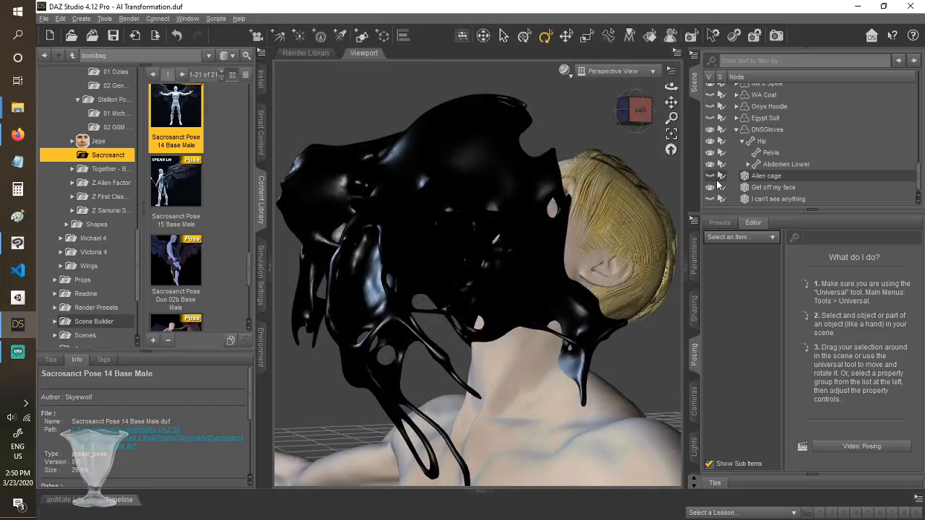
Hide the "Get off my face" object, then show and select "I can't see anything"
left_click(711, 187)
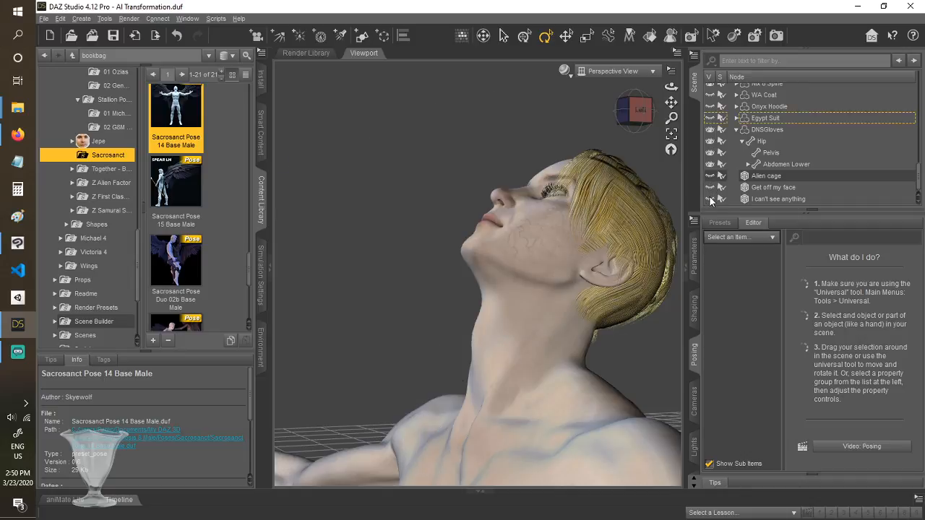
left_click(710, 199)
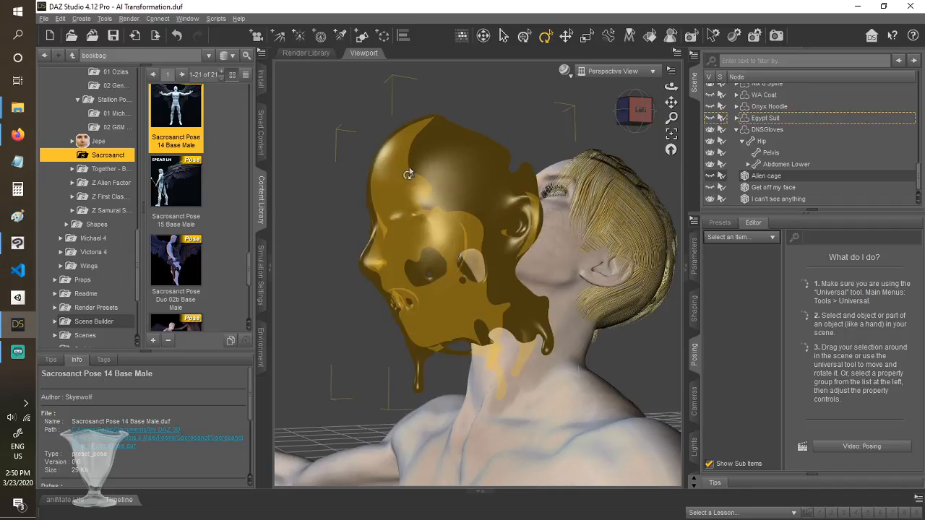
left_click(532, 241)
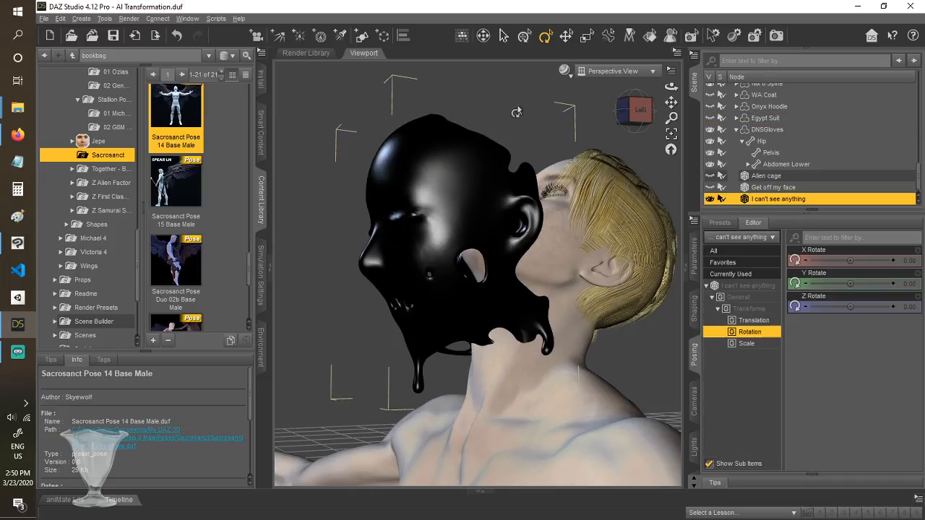
Try rotating the "I can't see anything" mask, then undo the rotation attempts
left_click(546, 36)
left_click_drag(831, 284, 850, 260)
key("ctrl+z")
key("ctrl+z")
key("ctrl+z")
key("ctrl+z")
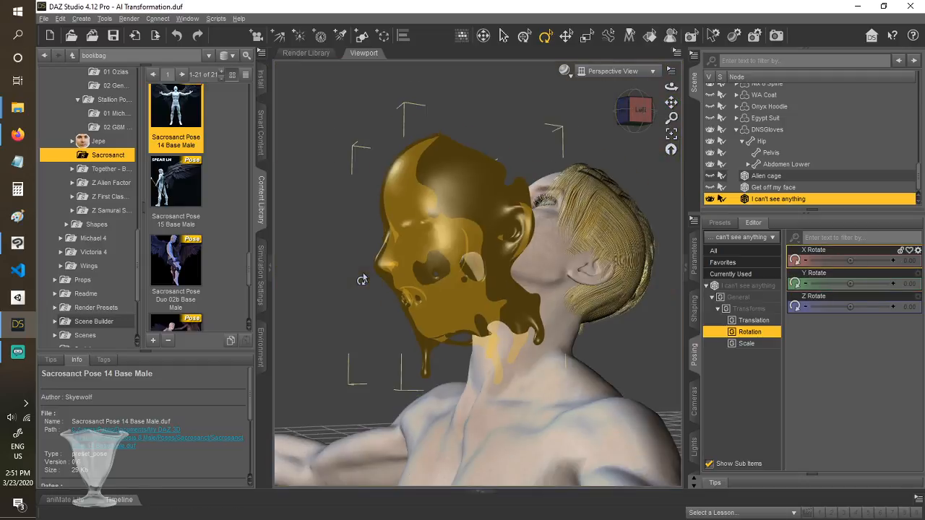
Tilt the "I can't see anything" mask to about -29.72 on X and move it back over the face with Z Translate 57.58
scroll(362, 279, "down", 10)
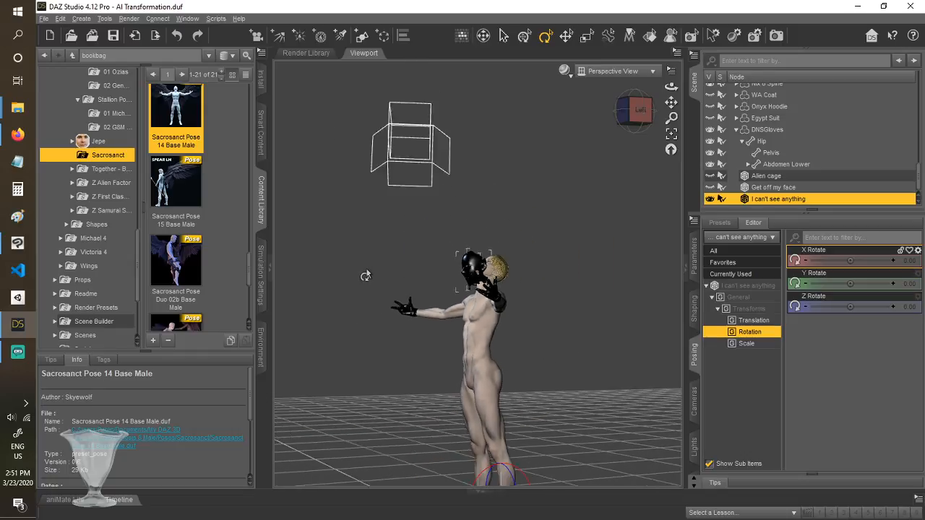
left_click_drag(635, 110, 633, 114)
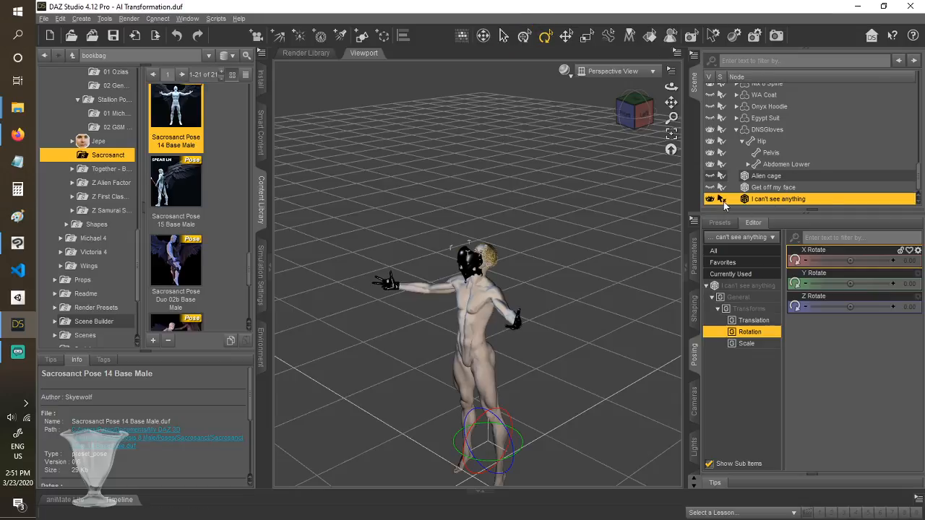
double_click(759, 200)
left_click(833, 201)
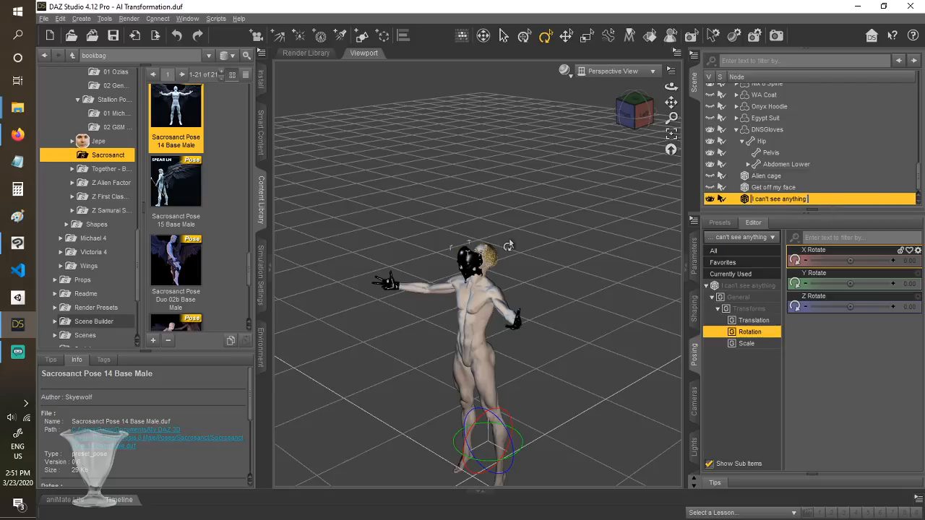
left_click(525, 36)
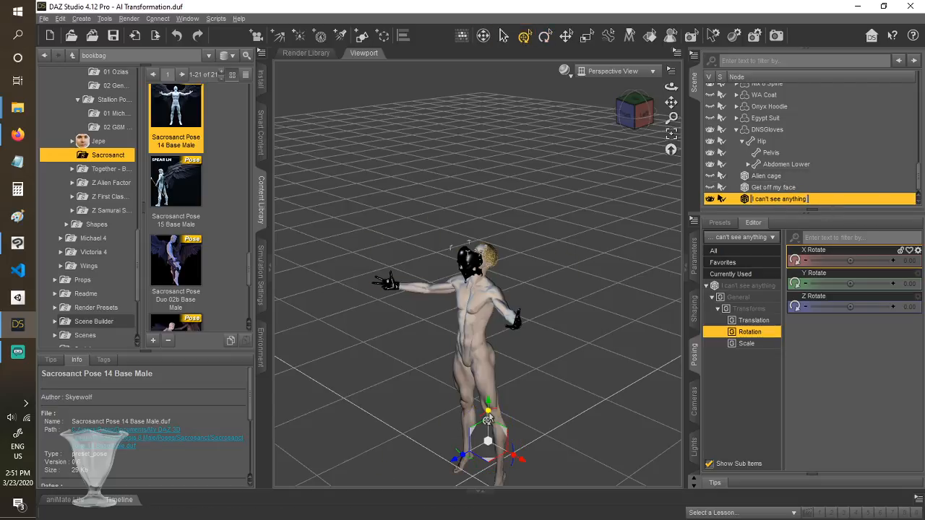
left_click_drag(492, 413, 502, 410)
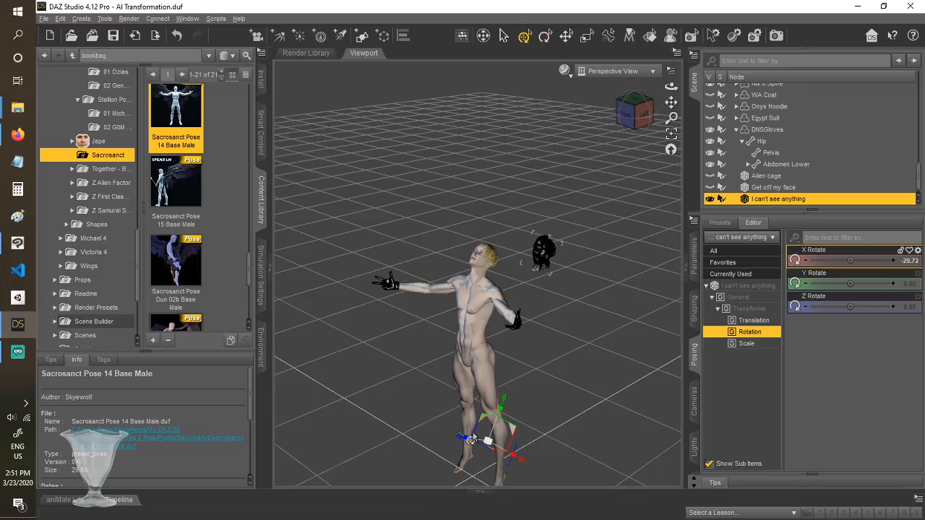
left_click_drag(477, 428, 409, 451)
scroll(482, 294, "up", 10)
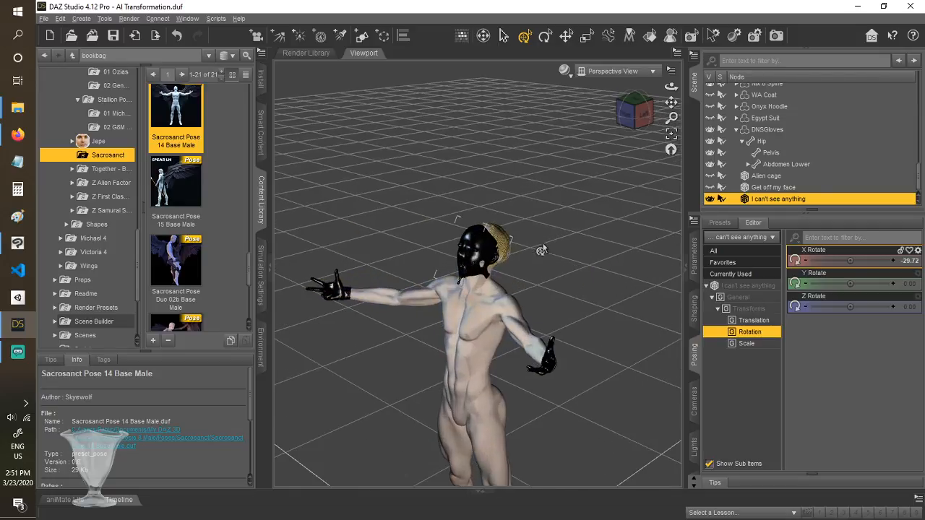
scroll(542, 252, "up", 5)
mouse_move(634, 128)
left_mouse_down()
mouse_move(601, 105)
mouse_move(626, 137)
left_mouse_up()
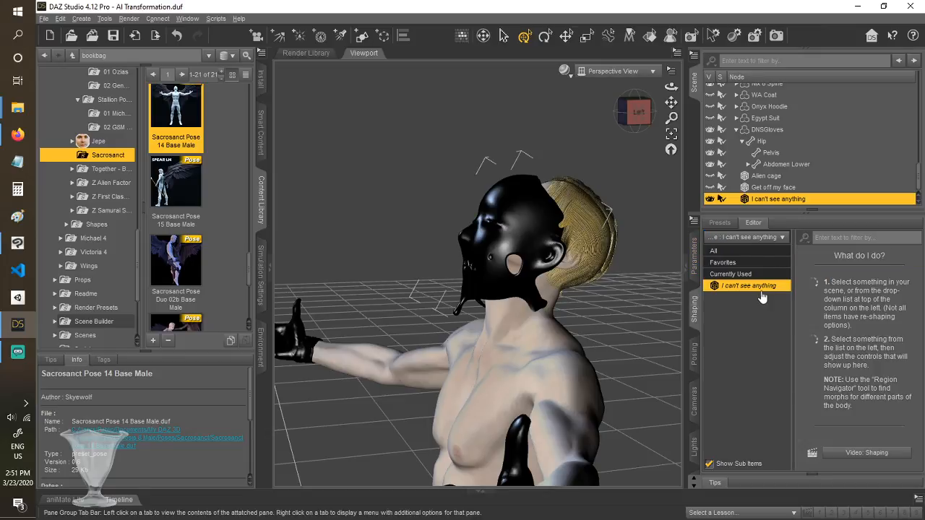
Set the mask's Y Translate to about 40.43 and Z Translate to about 61.76
left_click(755, 296)
scroll(646, 175, "down", 2)
scroll(646, 174, "up", 5)
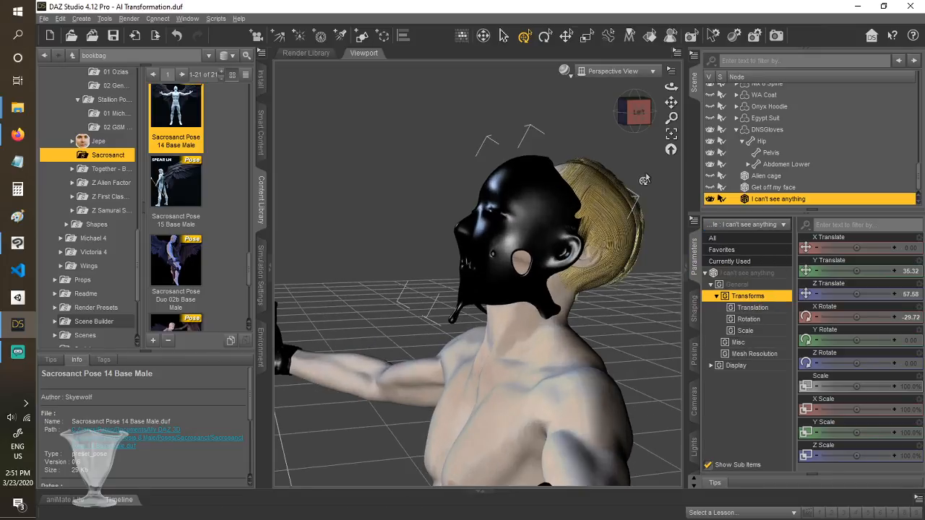
left_click_drag(858, 271, 864, 293)
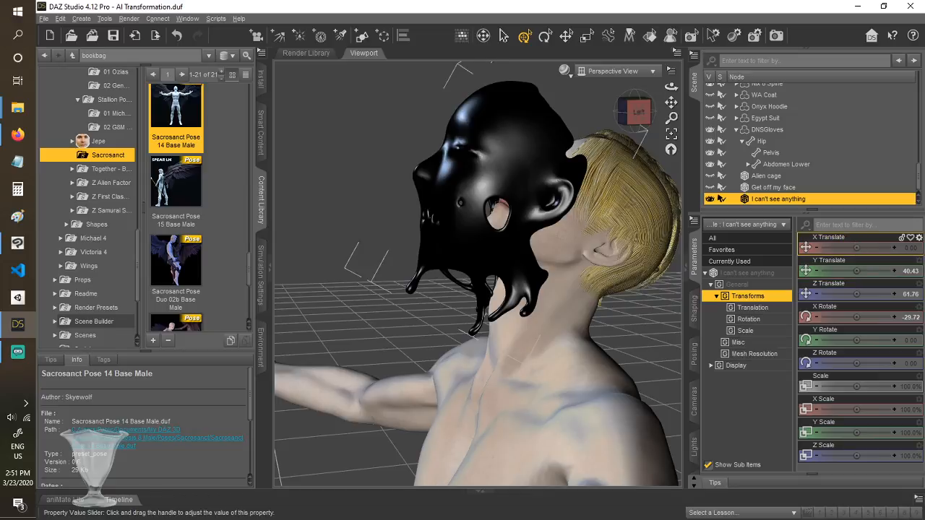
Try fitting the mask with X Rotate -42.27, Y Translate 54.52 and Z Translate 86.02, and undo the last adjustments
left_click_drag(856, 247, 859, 292)
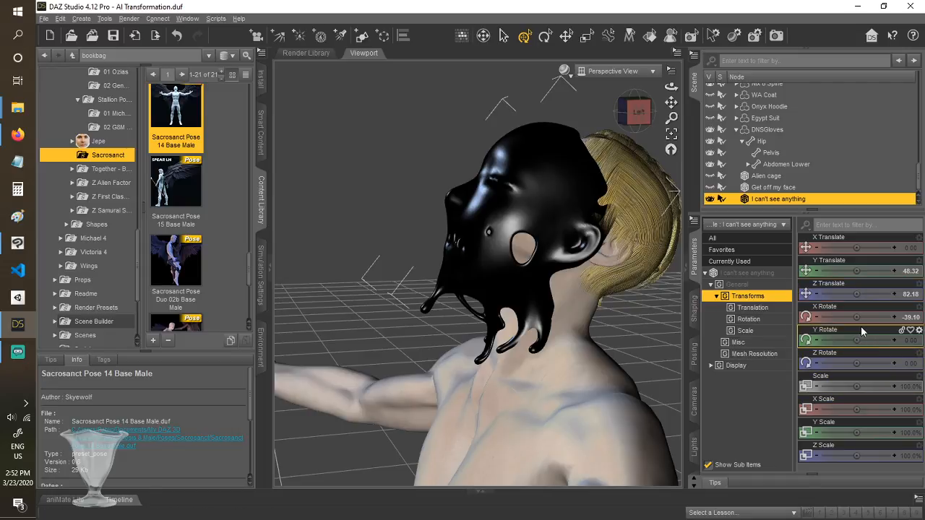
left_click_drag(856, 320, 863, 295)
key("ctrl+z")
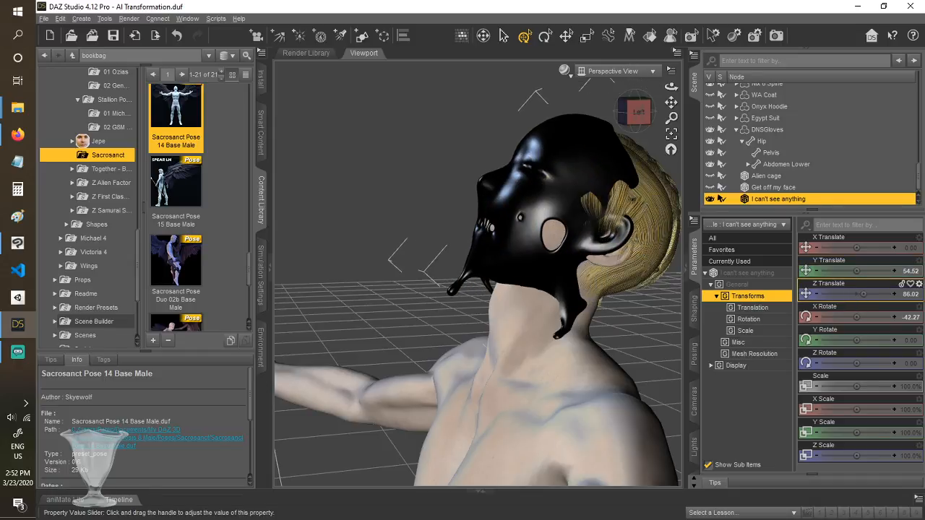
key("ctrl+z")
key("ctrl+z")
key("ctrl+z")
key("ctrl+z")
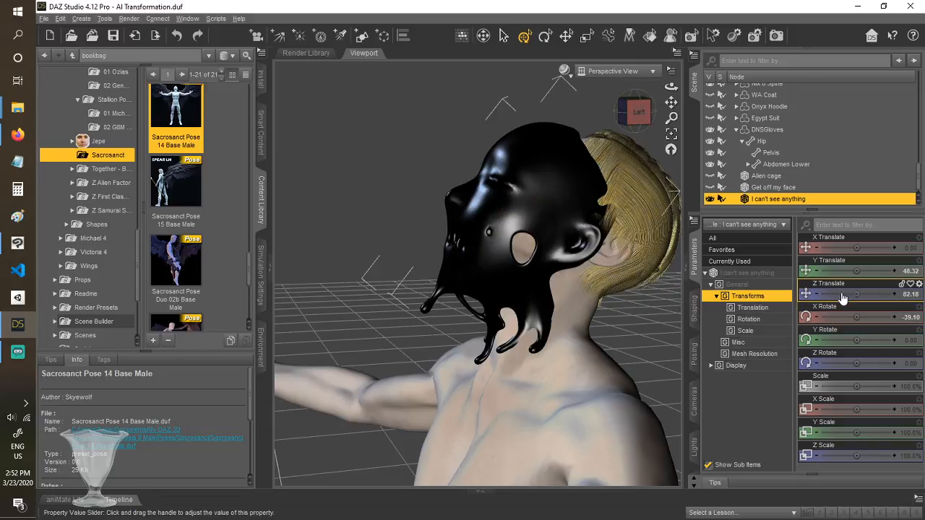
Try another height for the mask and undo its recent position changes
mouse_move(857, 271)
left_mouse_down()
mouse_move(849, 294)
mouse_move(853, 271)
left_mouse_up()
key("ctrl+z")
key("ctrl+z")
key("ctrl+z")
key("ctrl+z")
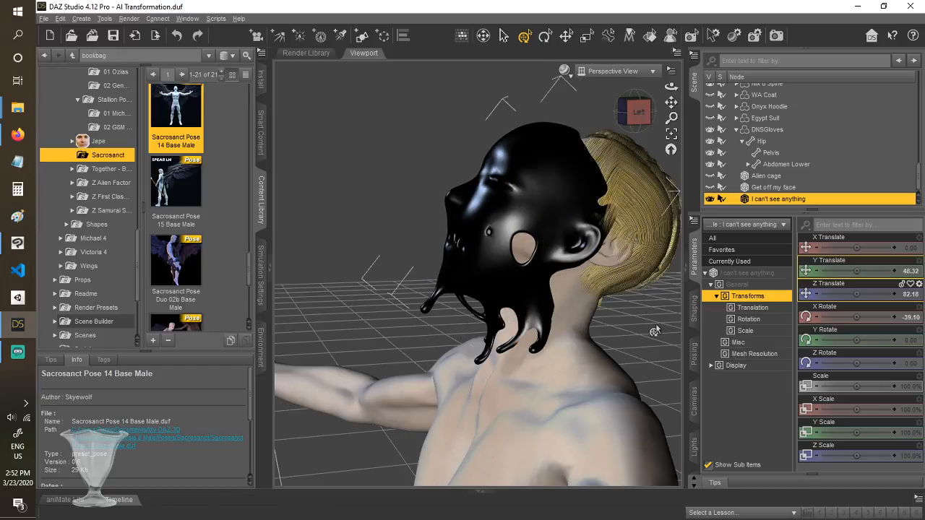
key("ctrl+z")
key("ctrl+z")
key("ctrl+z")
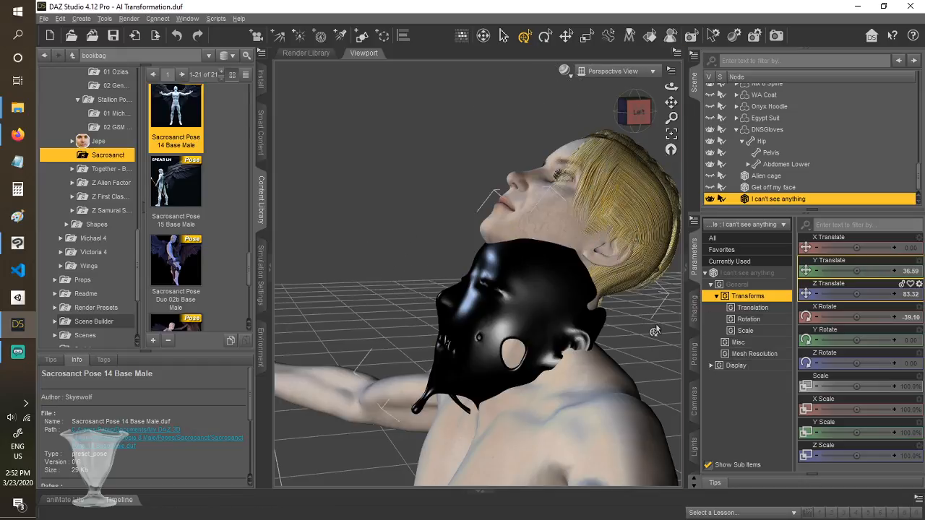
Try the mask at Y Translate 49.33 and Z Translate 78.99, then undo back to the -29.72 tilt
mouse_move(858, 296)
left_mouse_down()
mouse_move(852, 299)
mouse_move(870, 274)
mouse_move(845, 298)
mouse_move(853, 298)
left_mouse_up()
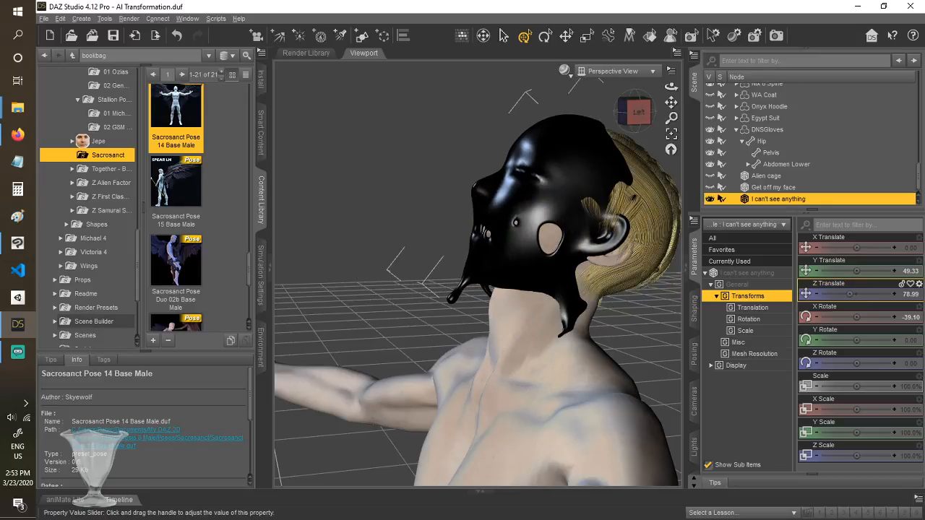
key("ctrl+z")
key("ctrl+z")
key("ctrl+z")
key("ctrl+z")
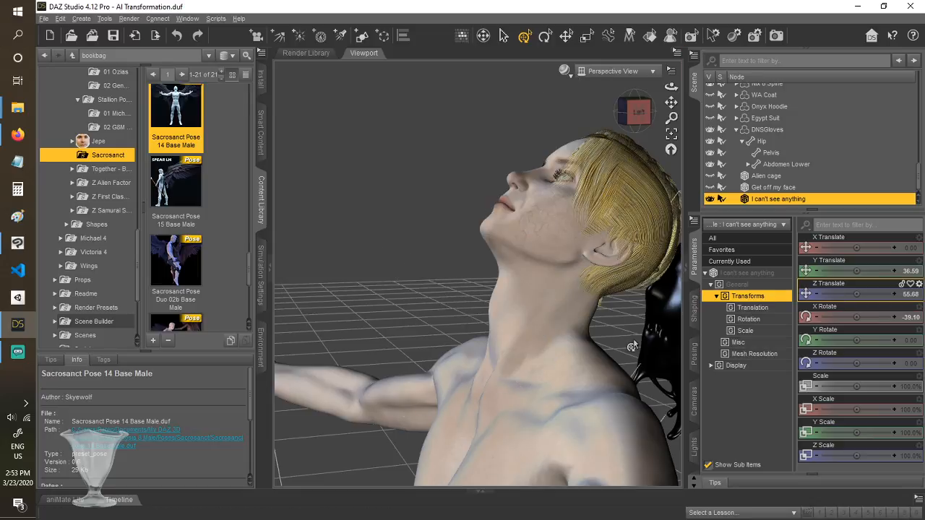
key("ctrl+z")
key("ctrl+z")
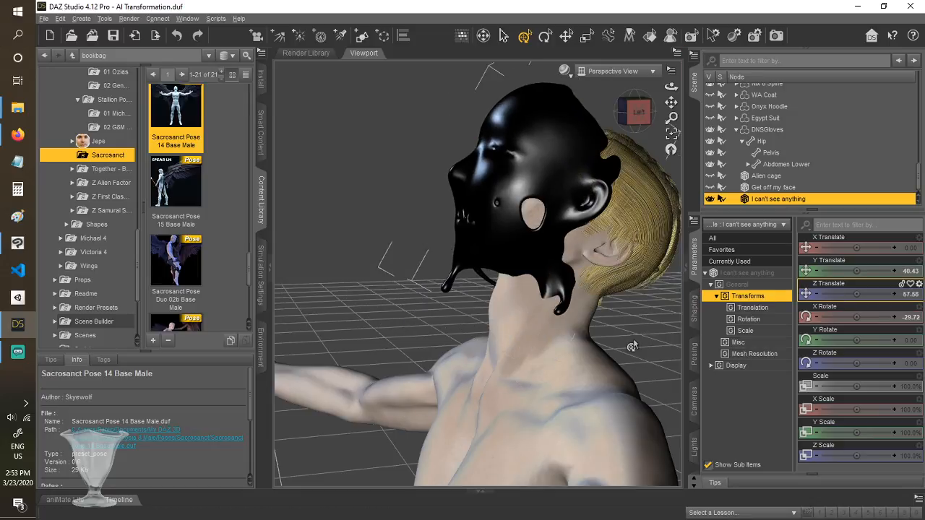
key("ctrl+z")
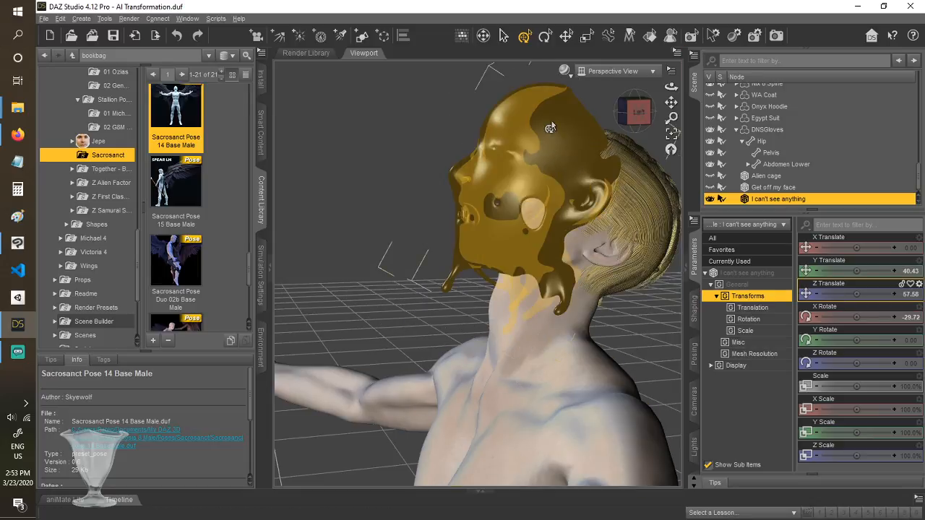
Reselect the "I can't see anything" mask and try tilting it to X Rotate -36.99
right_click(549, 126)
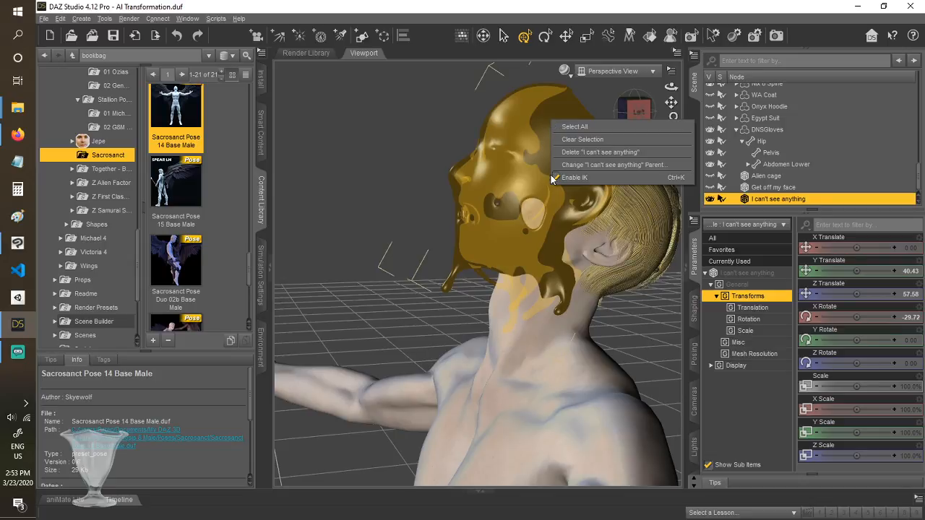
left_click(620, 314)
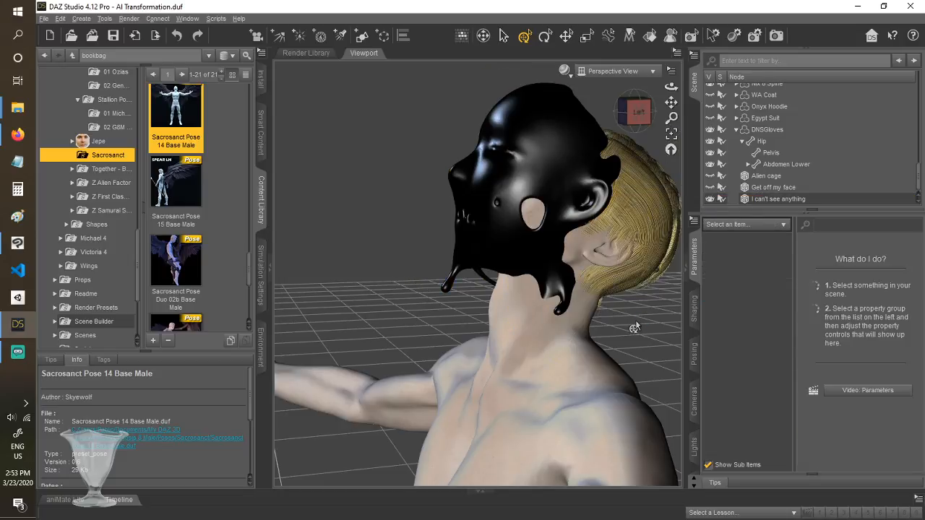
left_click(525, 135)
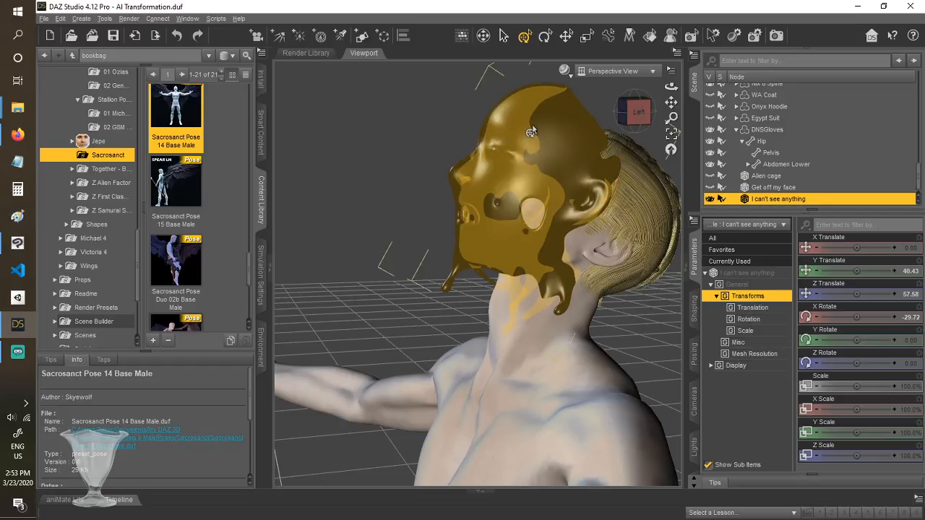
left_click(543, 37)
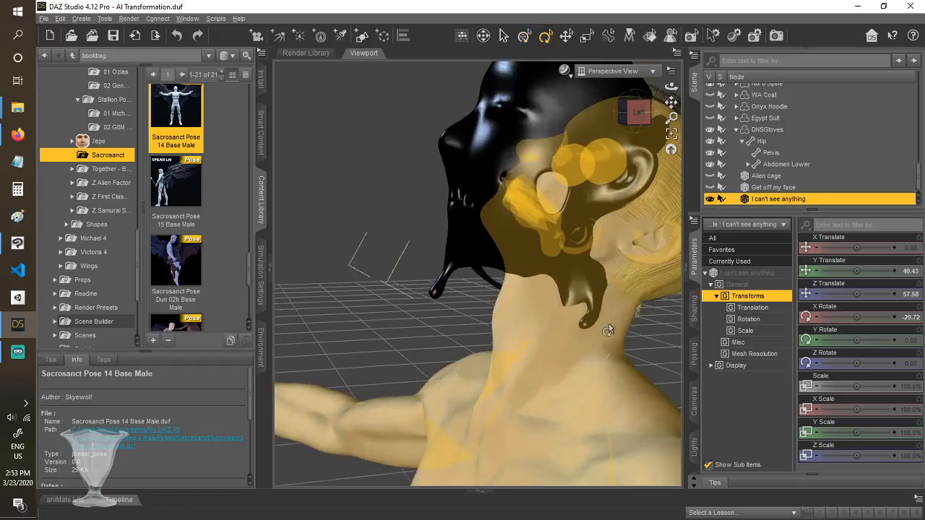
scroll(570, 336, "down", 5)
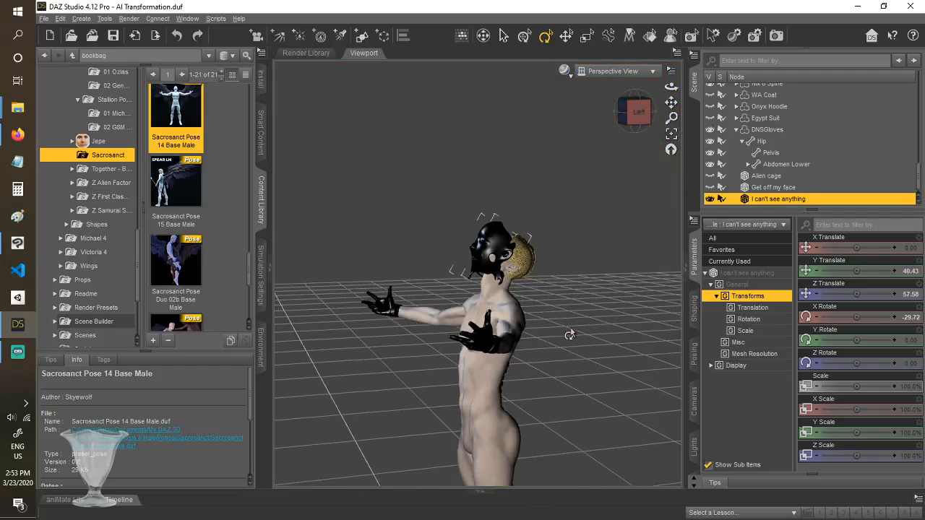
left_click(635, 108)
left_click(626, 118)
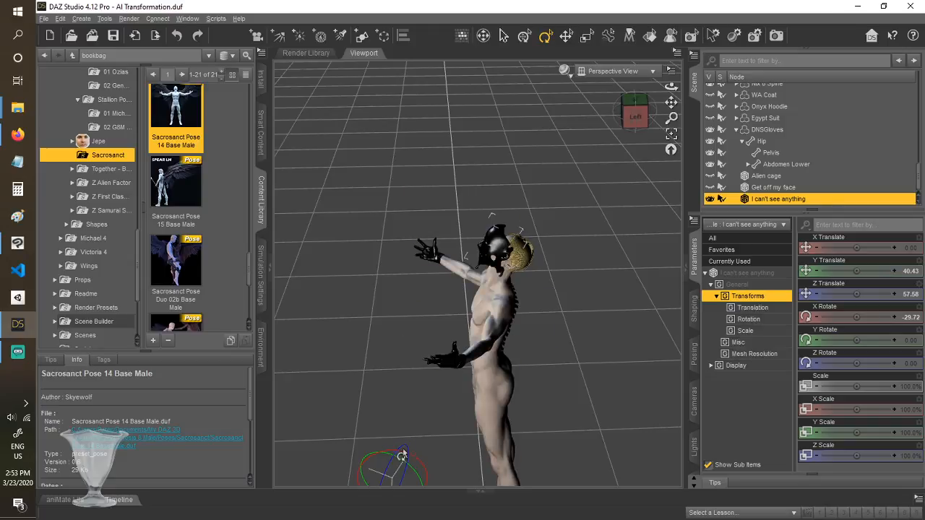
left_click_drag(396, 457, 398, 457)
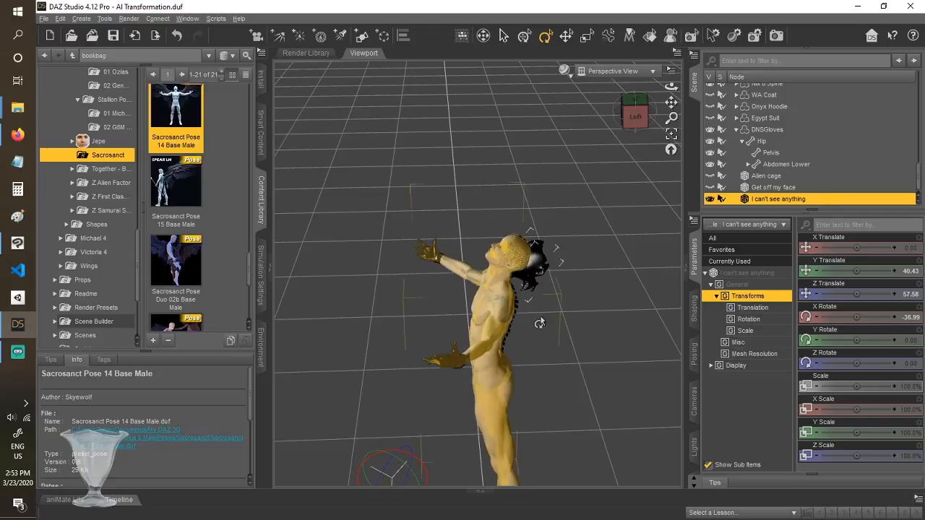
Try moving the tilted mask to Y Translate 47.20 and Z Translate 73.87, and inspect its fit on the head
left_click(566, 35)
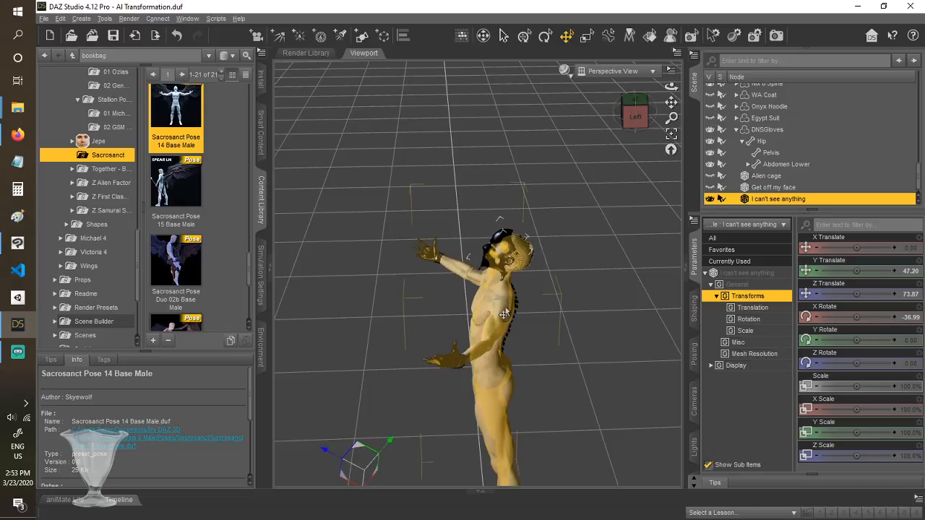
scroll(601, 225, "up", 8)
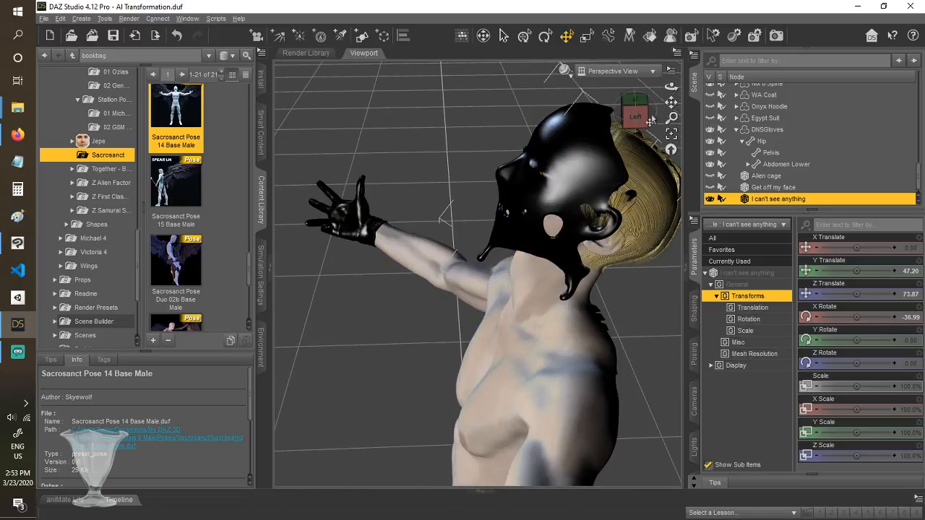
mouse_move(637, 115)
left_mouse_down()
mouse_move(630, 113)
mouse_move(643, 114)
left_mouse_up()
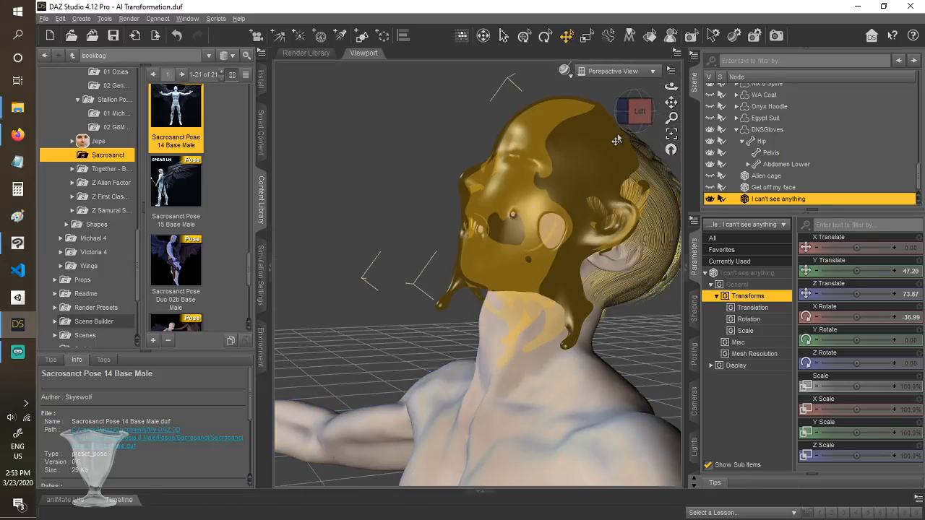
scroll(576, 250, "up", 2)
scroll(576, 250, "down", 8)
scroll(576, 251, "down", 6)
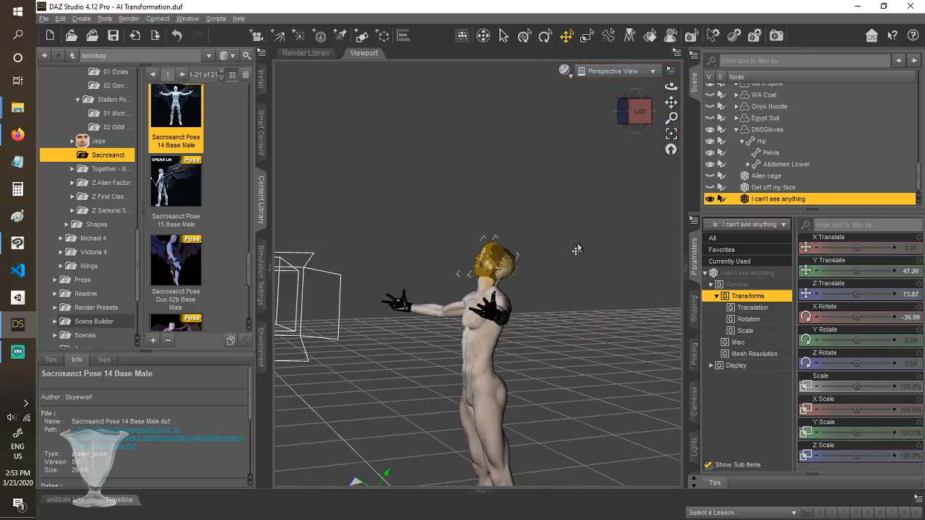
left_click_drag(627, 114, 622, 127)
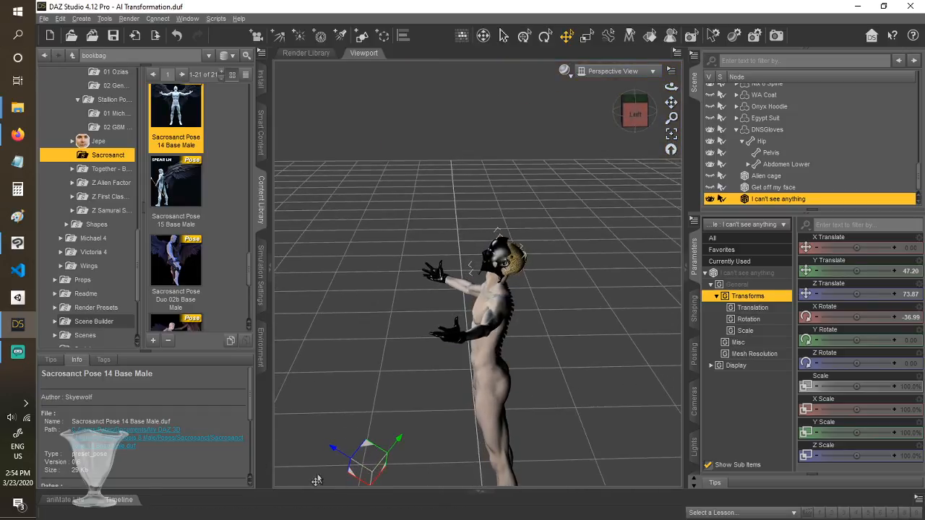
scroll(541, 184, "up", 5)
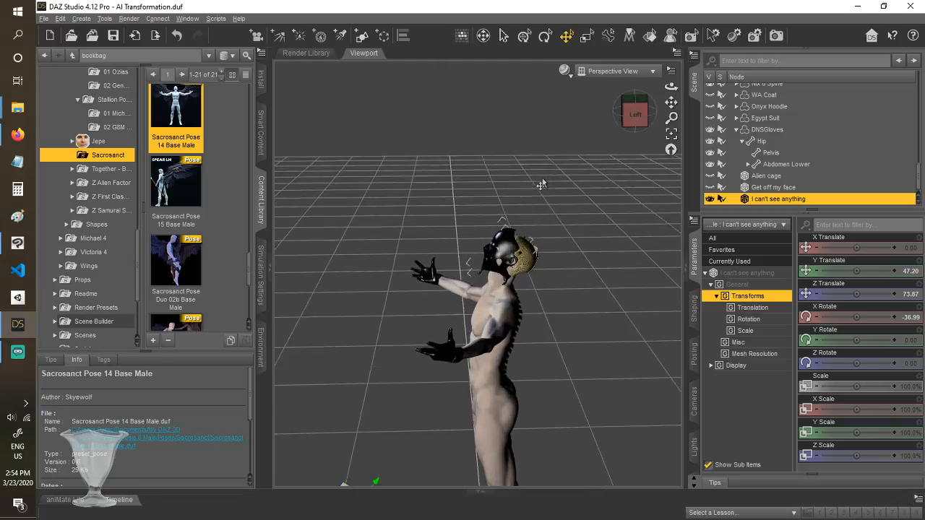
scroll(542, 186, "up", 2)
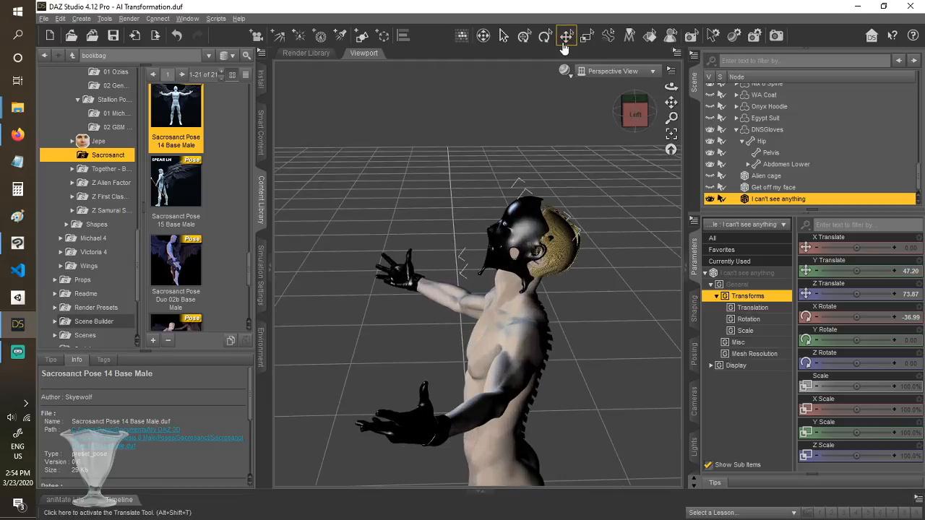
Tilt the mask to X Rotate -56.92 and move it to Y Translate 82.22 and Z Translate 117.73
left_click(545, 36)
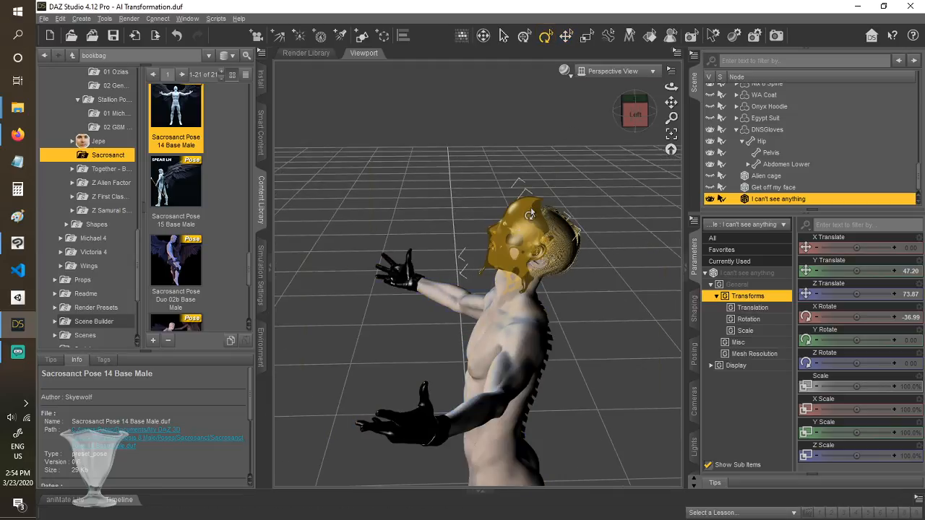
scroll(530, 214, "down", 6)
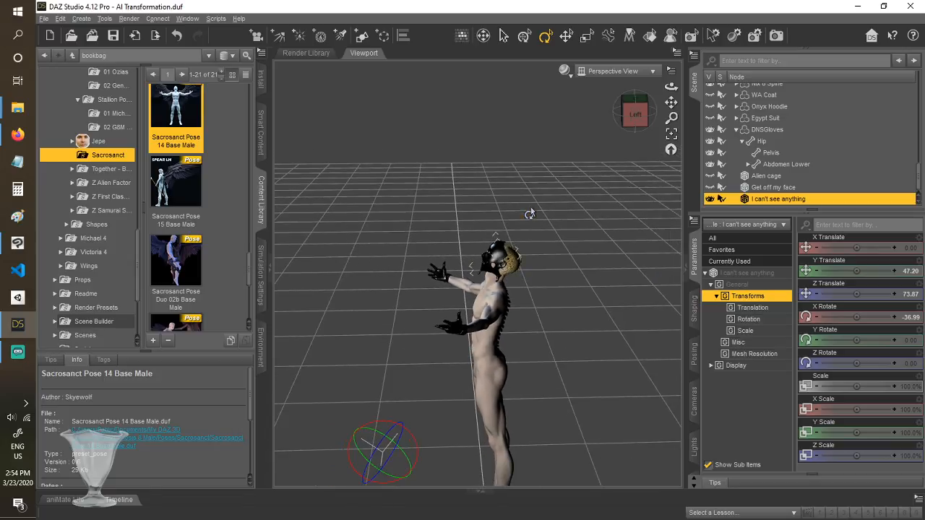
left_click_drag(405, 436, 346, 401)
left_click(526, 39)
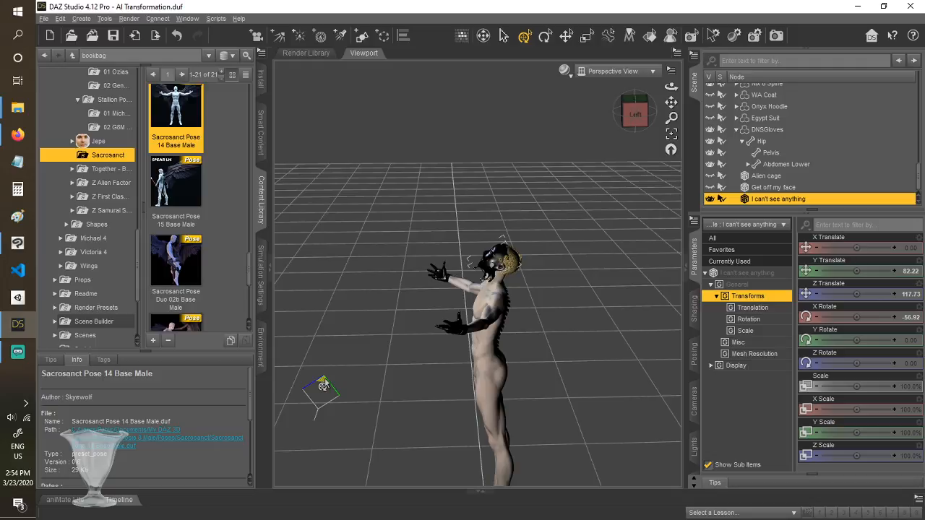
Fine-tune the mask's position to Y Translate 82.19 and Z Translate 116.71, and check its fit from the side
scroll(452, 289, "up", 10)
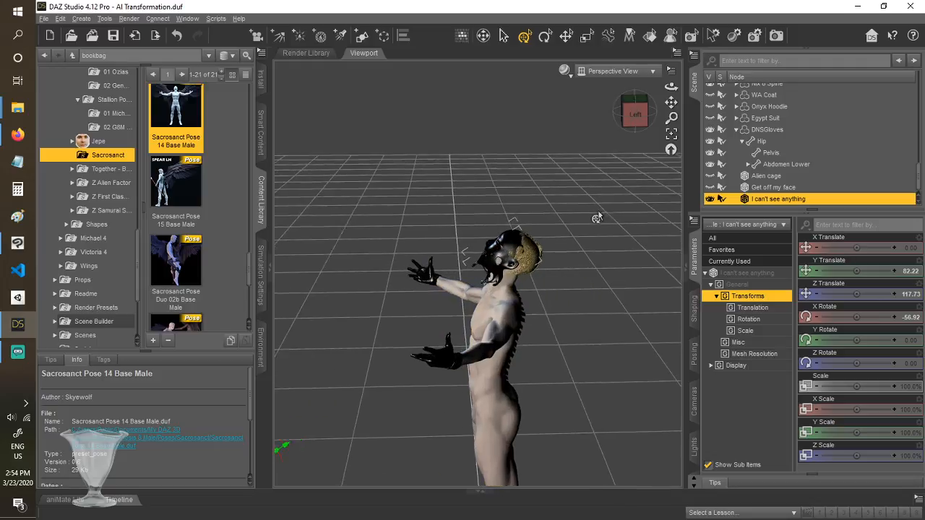
scroll(597, 219, "up", 3)
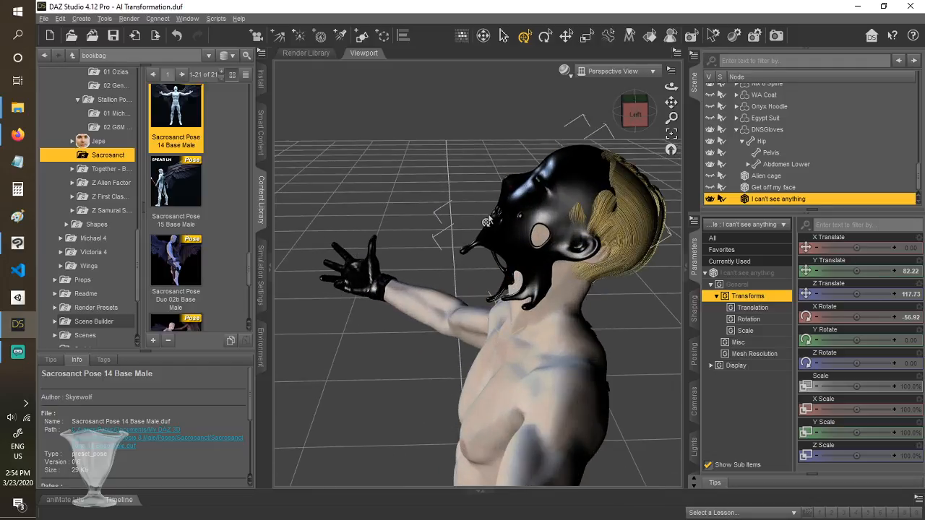
scroll(490, 221, "down", 10)
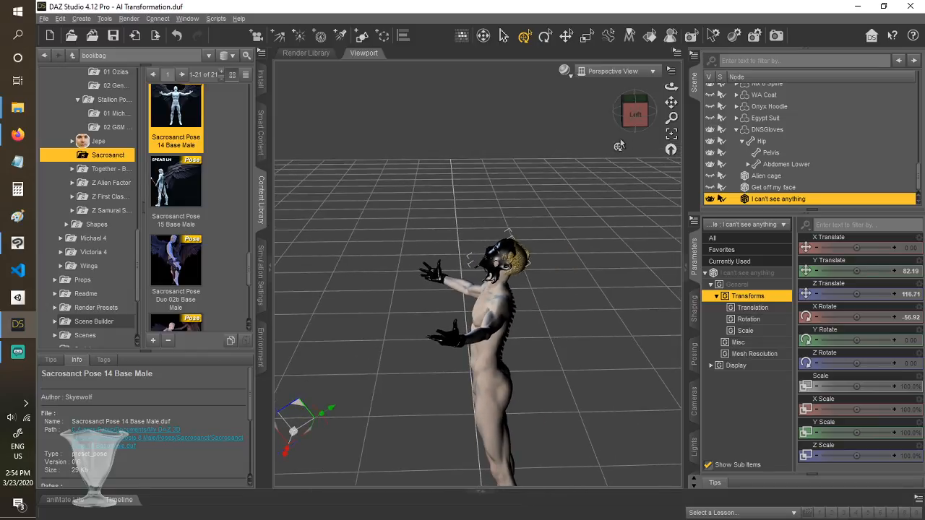
scroll(584, 212, "up", 8)
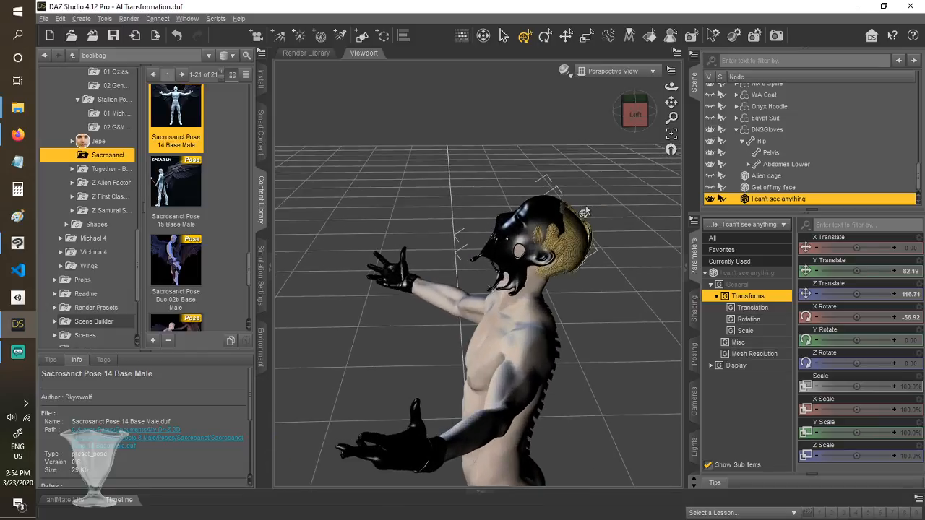
left_click_drag(636, 113, 642, 279)
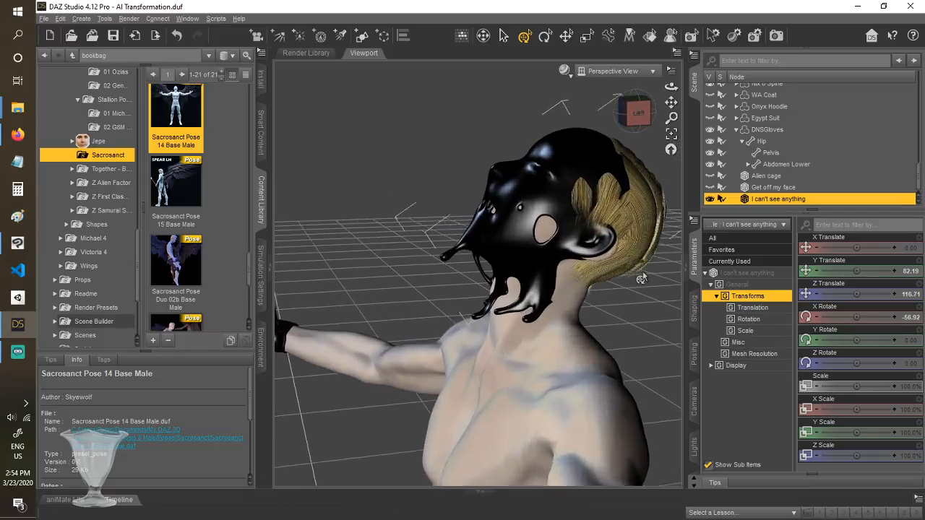
left_click_drag(672, 103, 716, 99)
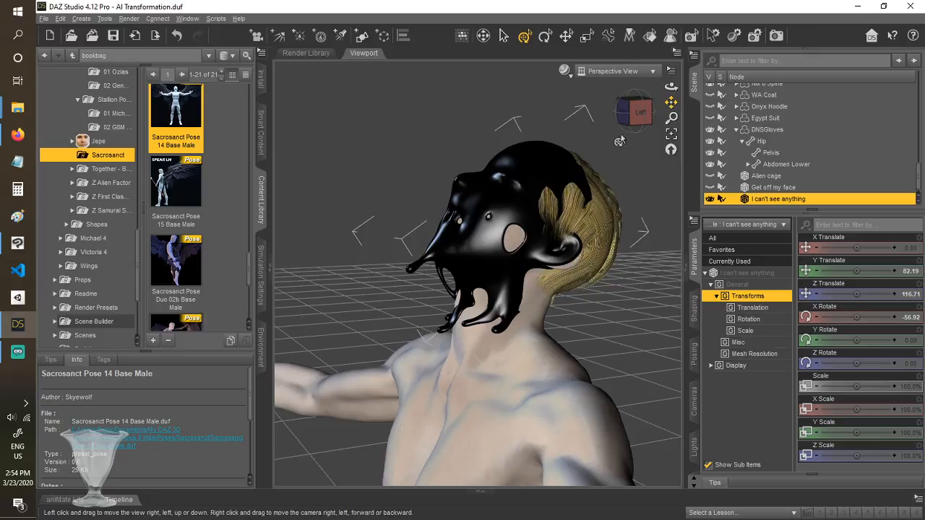
Switch to Clip Studio Paint and import livestream04a from the CS folder above livestream03c in the CG Copy layer folder
left_click(19, 245)
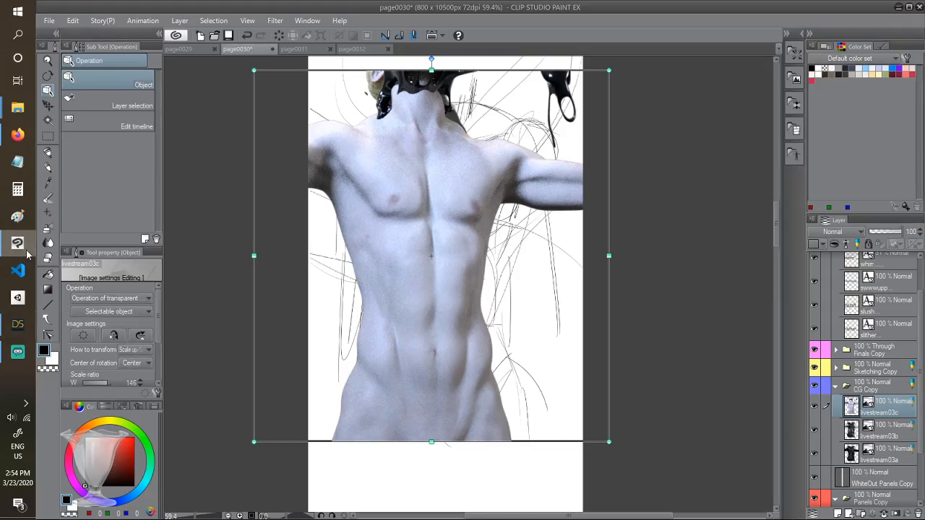
left_click_drag(774, 219, 776, 272)
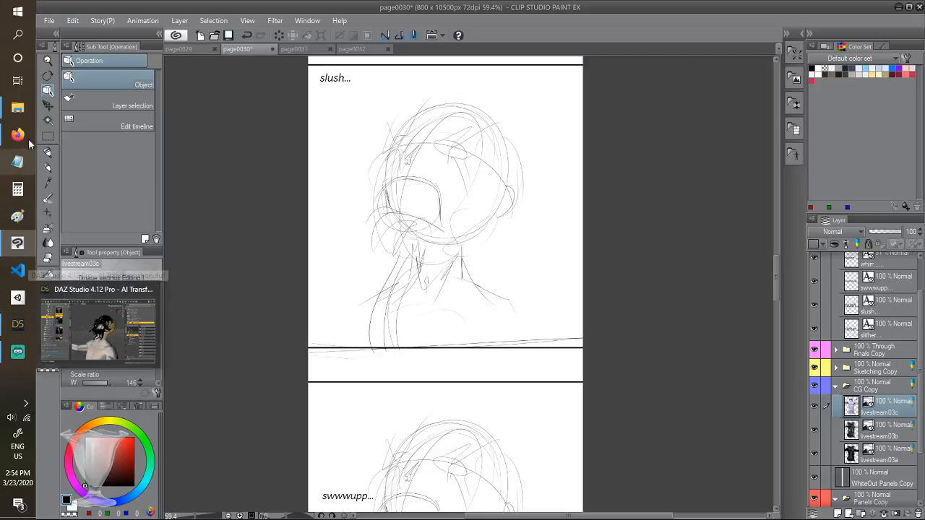
mouse_move(18, 107)
left_click(105, 175)
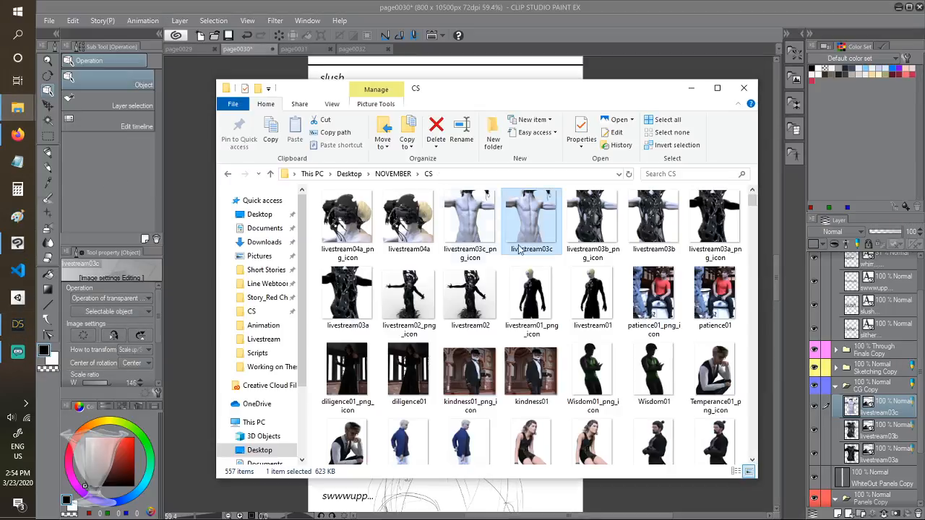
key("Left")
key("Left")
key("Left")
key("Right")
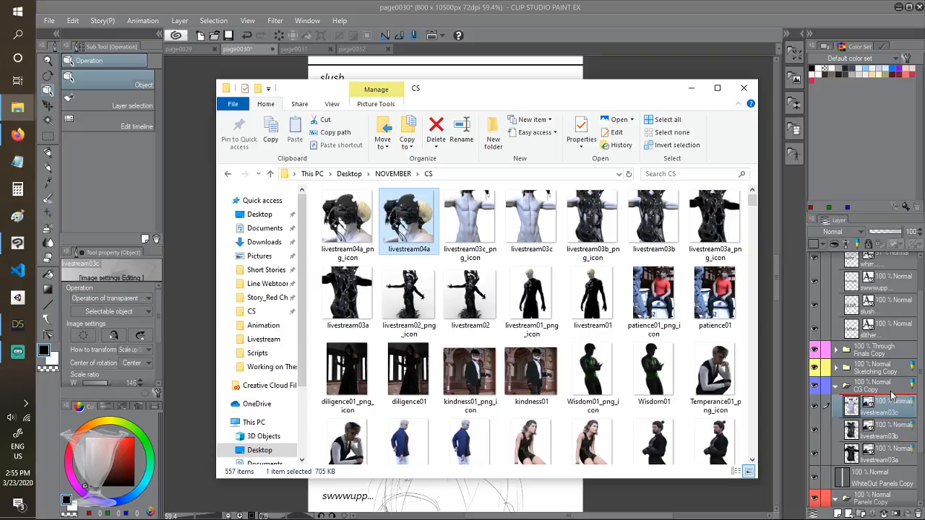
left_click_drag(893, 396, 893, 398)
Scale the livestream04a render to about 113 and position it to fill the "slush..." panel
left_click_drag(473, 323, 458, 177)
left_click_drag(554, 319, 601, 351)
left_click_drag(530, 296, 529, 291)
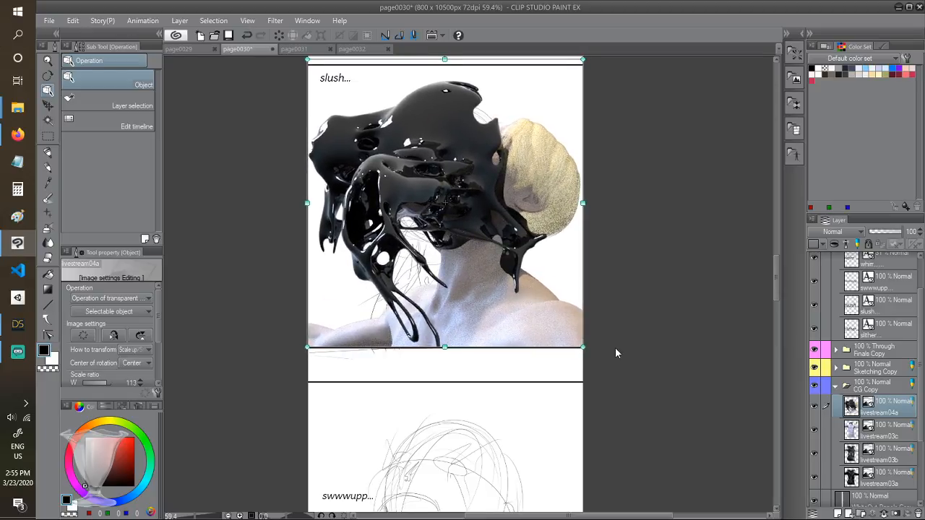
left_click_drag(525, 339, 527, 337)
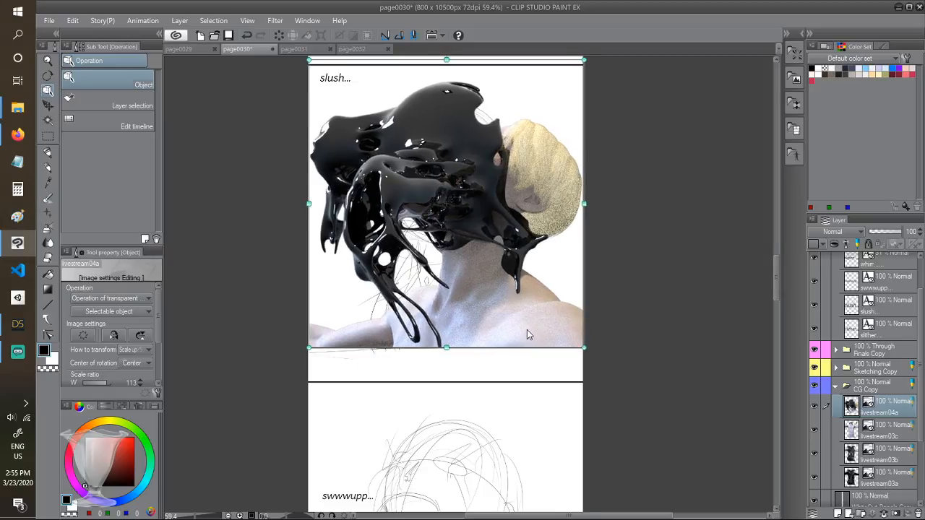
scroll(526, 330, "down", 1)
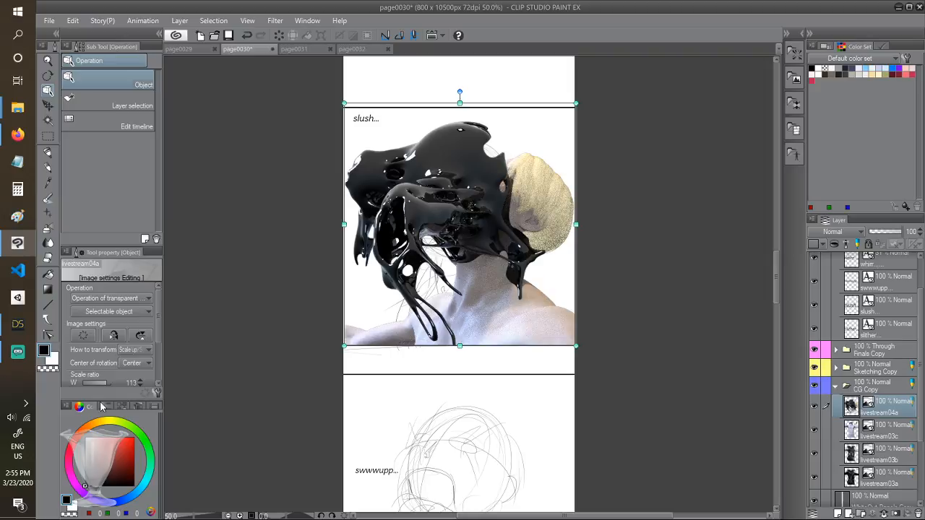
Switch to DAZ Studio, frame the masked head and shoulders in a side three-quarter view, and render it
left_click(18, 324)
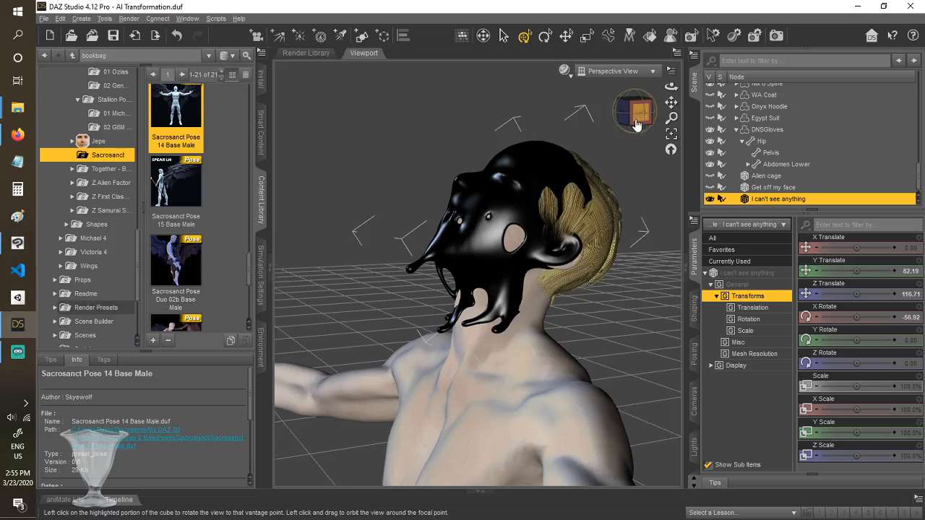
left_click_drag(635, 109, 665, 109)
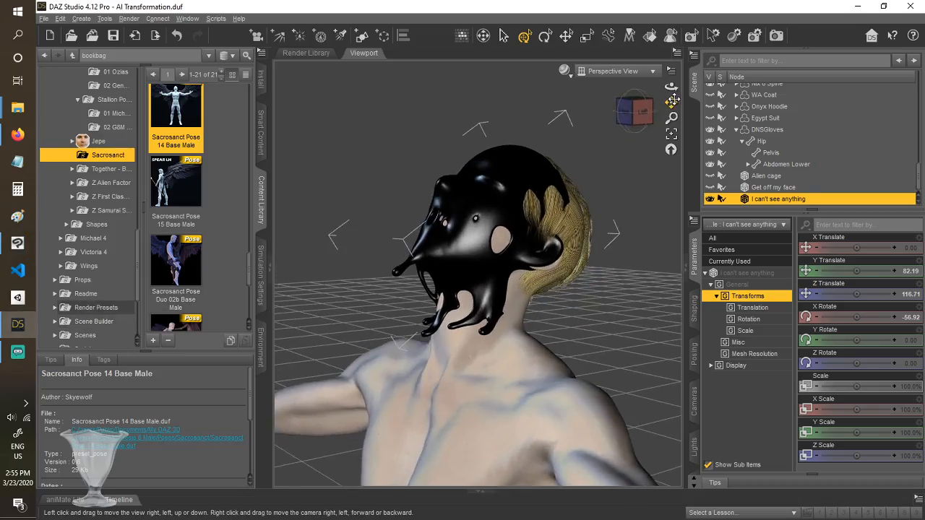
left_click_drag(672, 103, 662, 279)
scroll(664, 240, "down", 3)
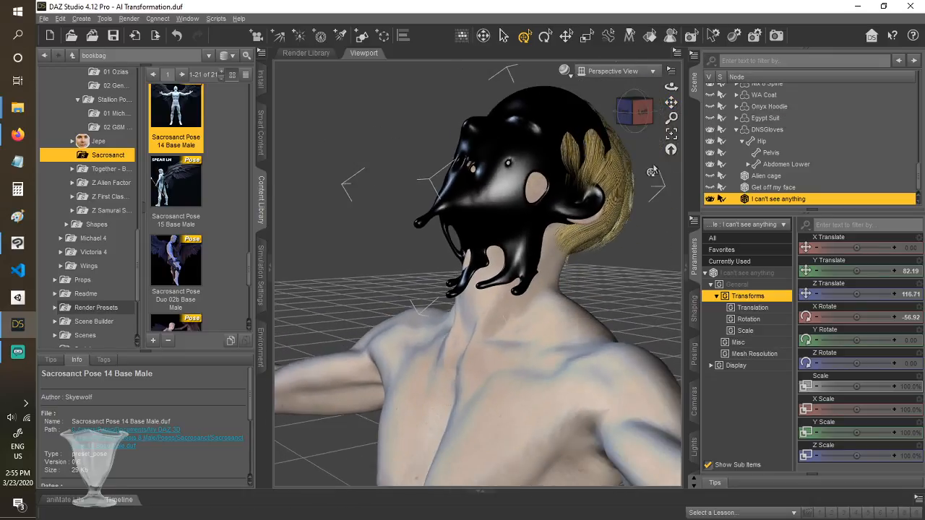
left_click_drag(641, 120, 622, 121)
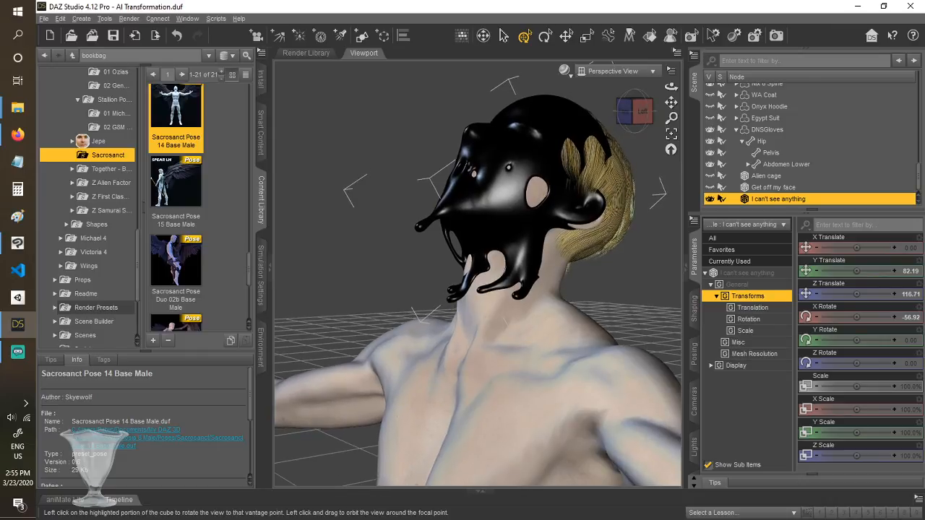
left_click_drag(671, 102, 647, 118)
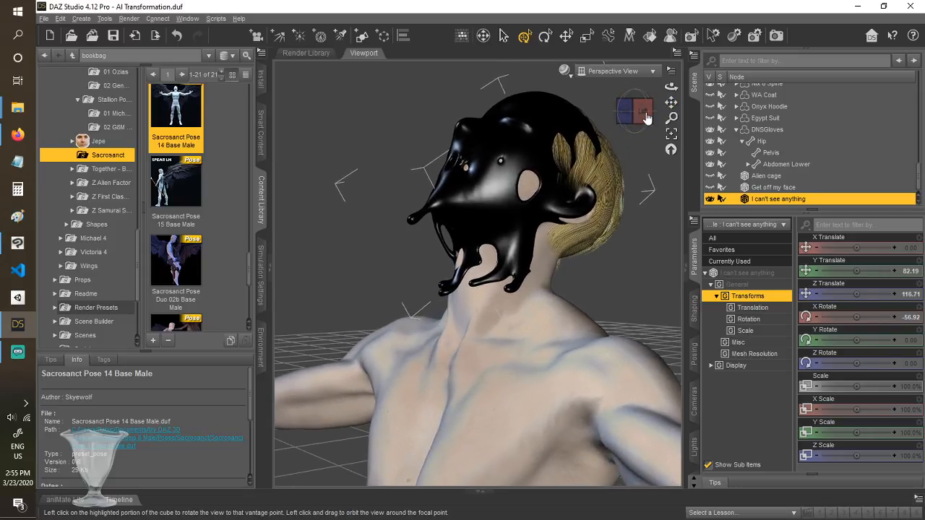
left_click(776, 36)
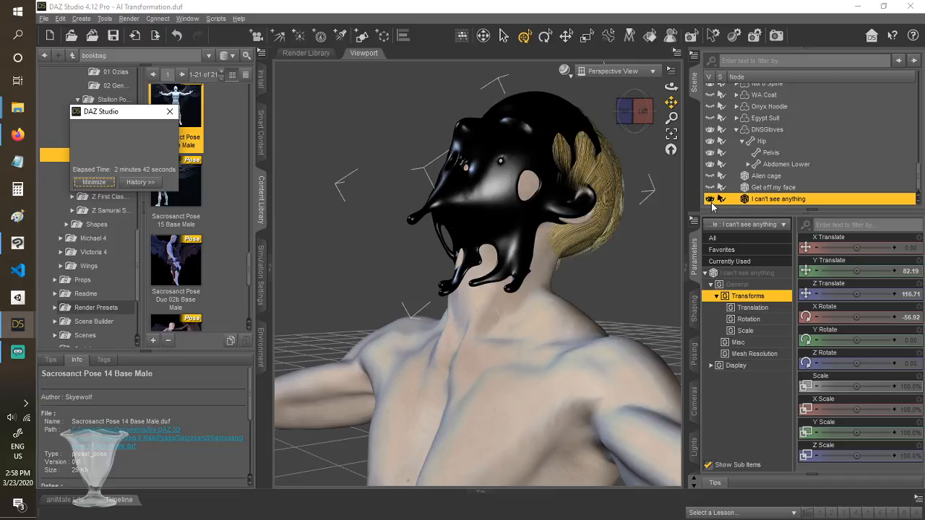
Save the finished masked render as livestream04b in png format to the CS folder and close the render window
mouse_move(17, 324)
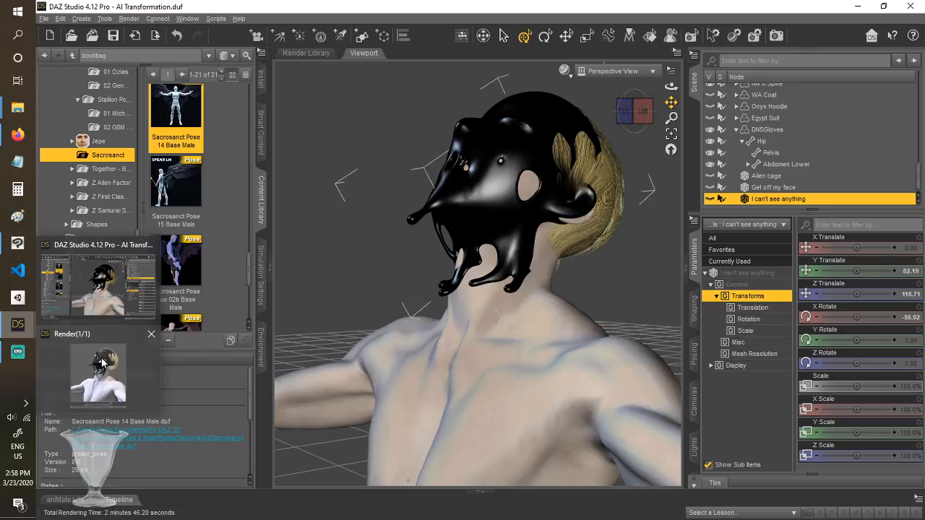
left_click(102, 364)
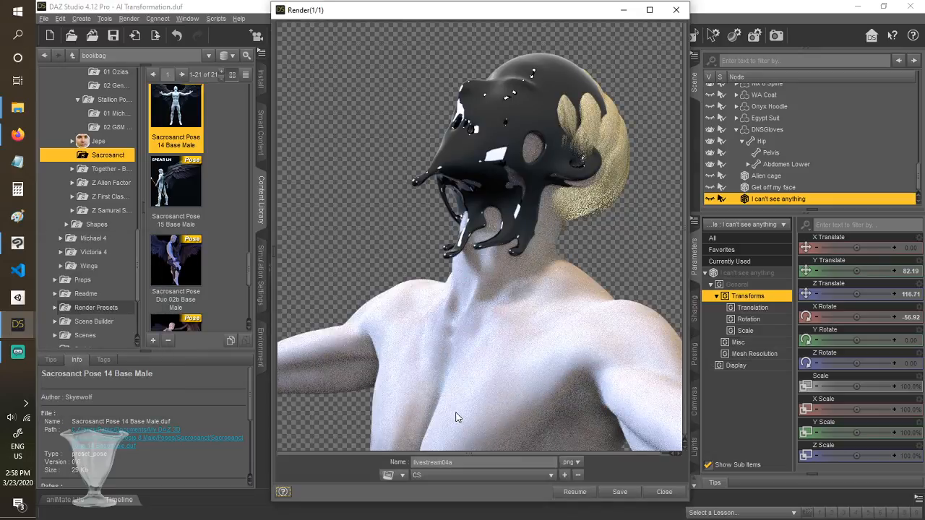
left_click(449, 463)
key("BackSpace")
type("b")
left_click(613, 496)
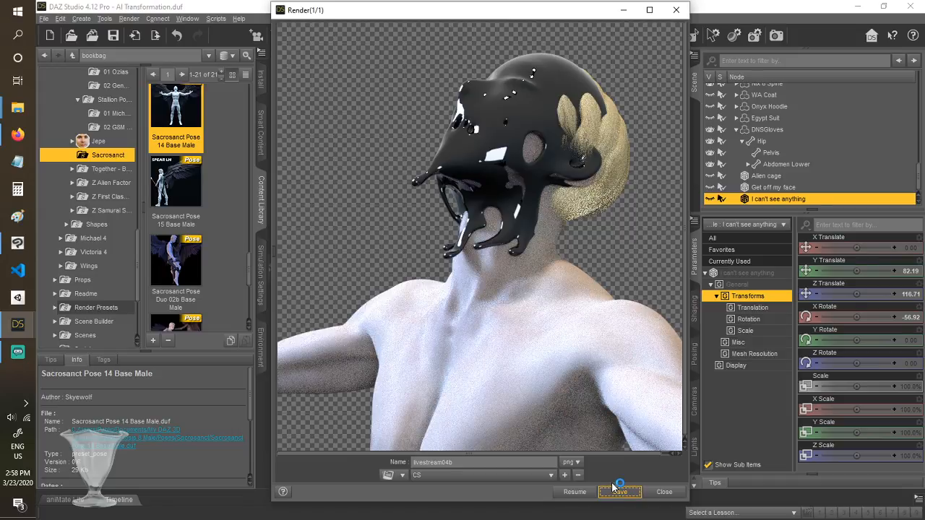
key("Escape")
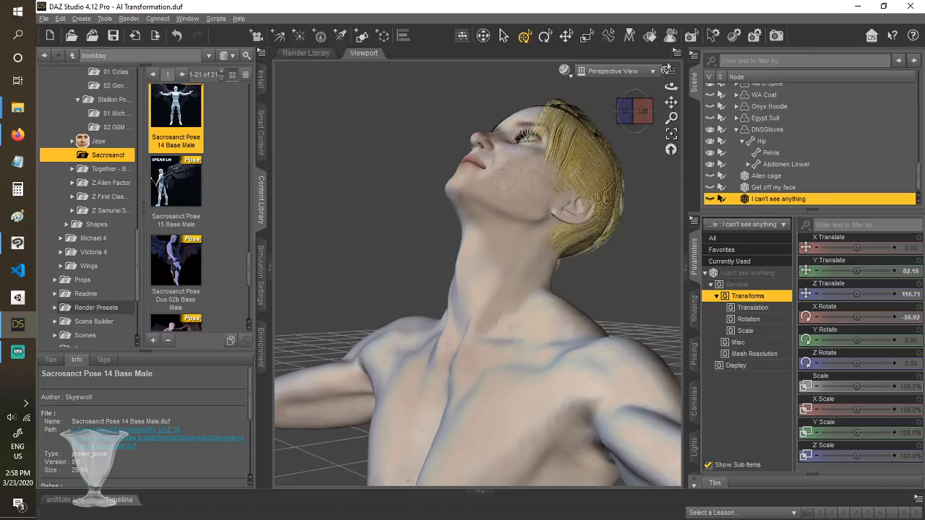
Render the figure without the mask from the same view, and bring up the CS render folder meanwhile
left_click(777, 38)
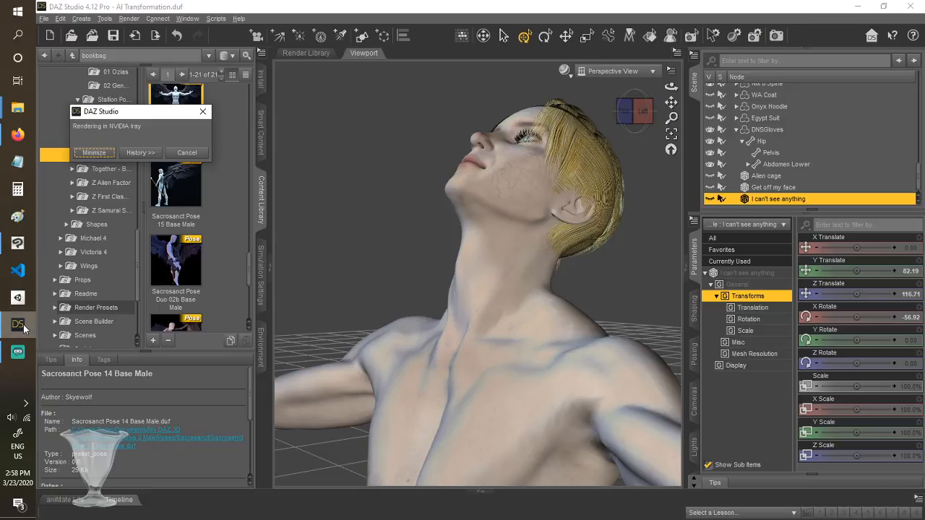
mouse_move(20, 334)
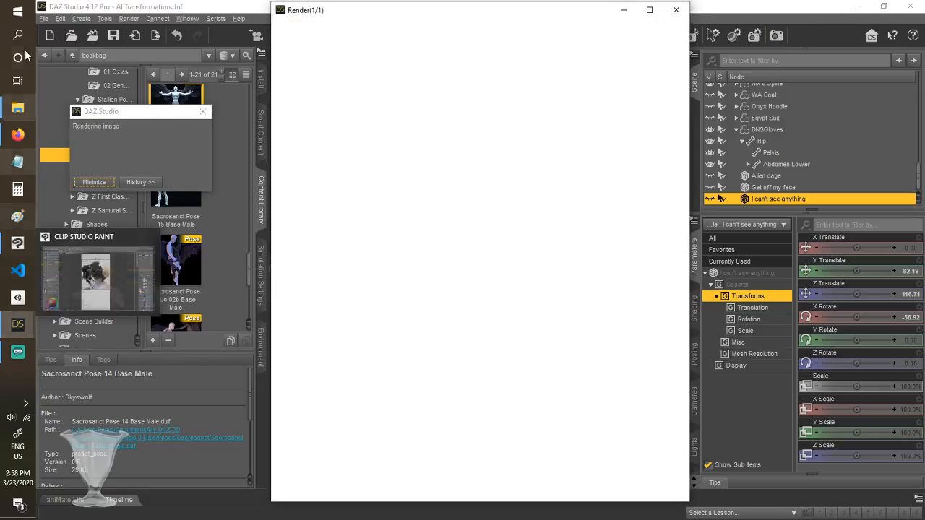
mouse_move(15, 112)
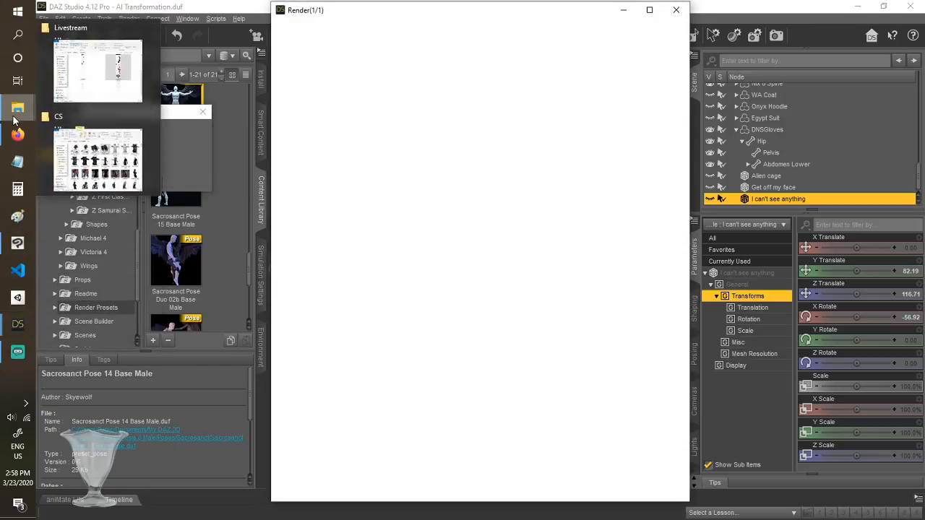
left_click(102, 153)
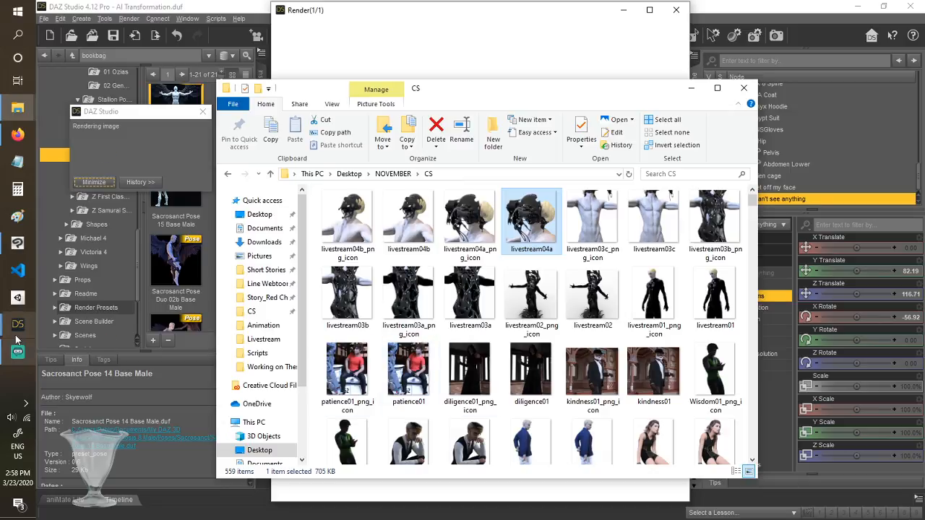
mouse_move(18, 337)
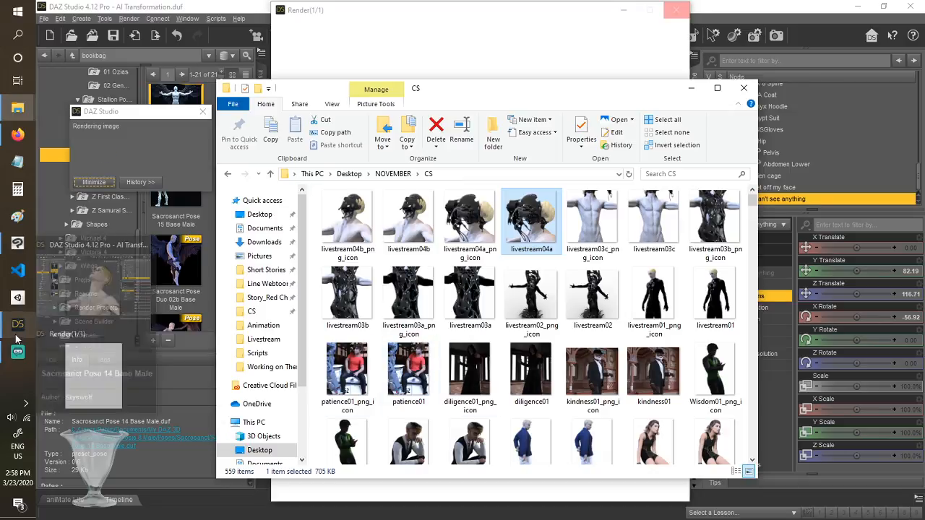
Switch to Clip Studio Paint and import livestream04b from the CS folder above livestream04a in the CG Copy layer folder
left_click(13, 248)
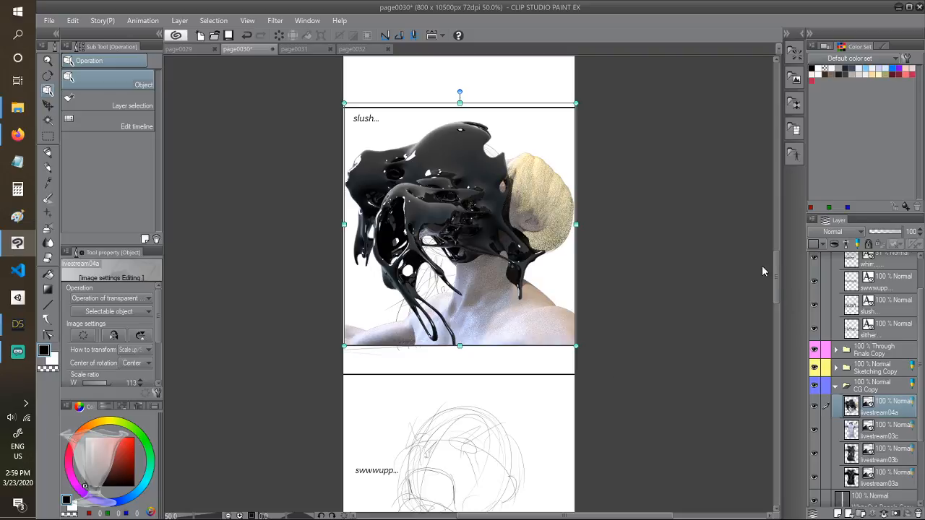
mouse_move(778, 271)
left_mouse_down()
mouse_move(776, 318)
mouse_move(776, 302)
left_mouse_up()
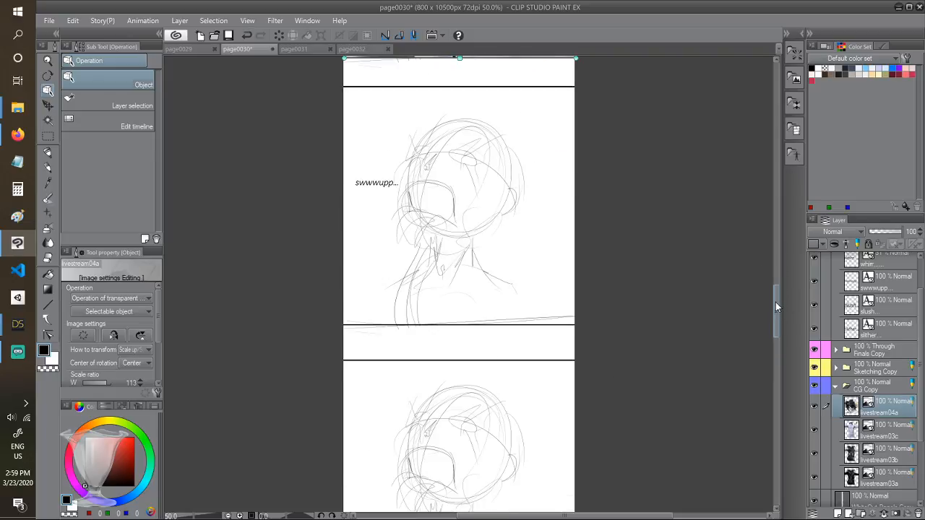
mouse_move(18, 107)
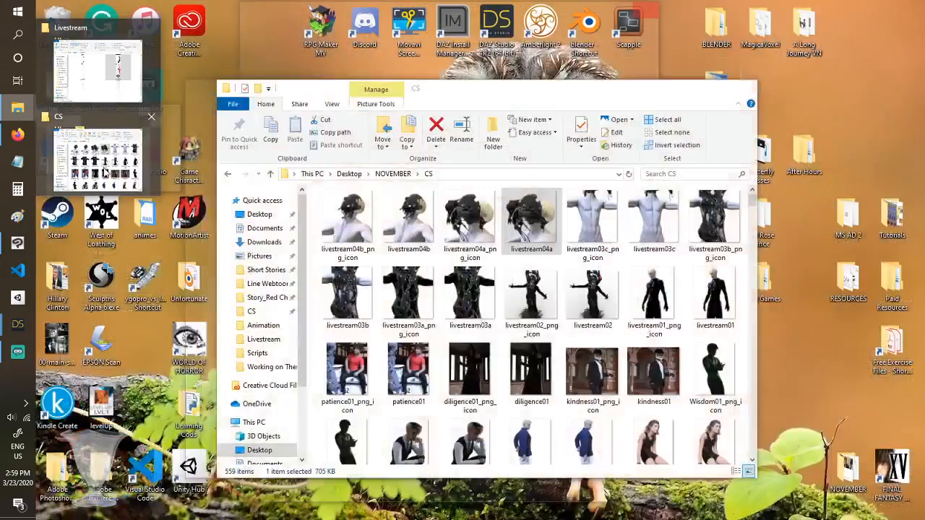
left_click(102, 156)
left_click_drag(412, 232, 900, 407)
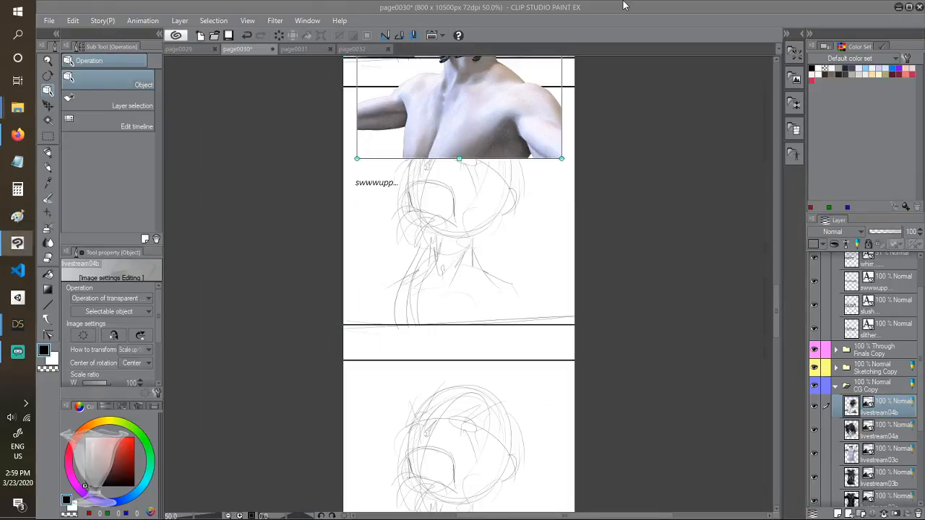
Scale the livestream04b render to about 148 and position it over the "swwwupp..." panel
left_click_drag(477, 128, 429, 275)
left_click_drag(609, 395, 485, 266)
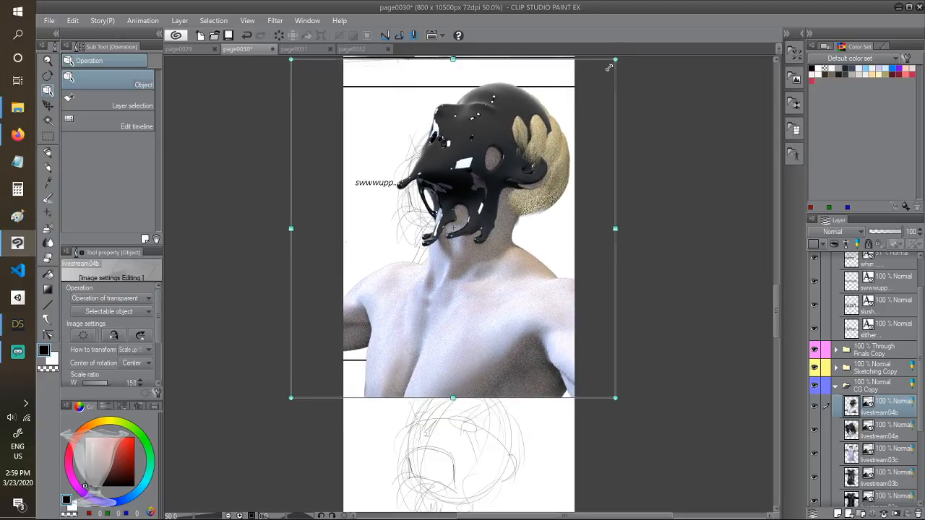
left_click_drag(615, 59, 596, 80)
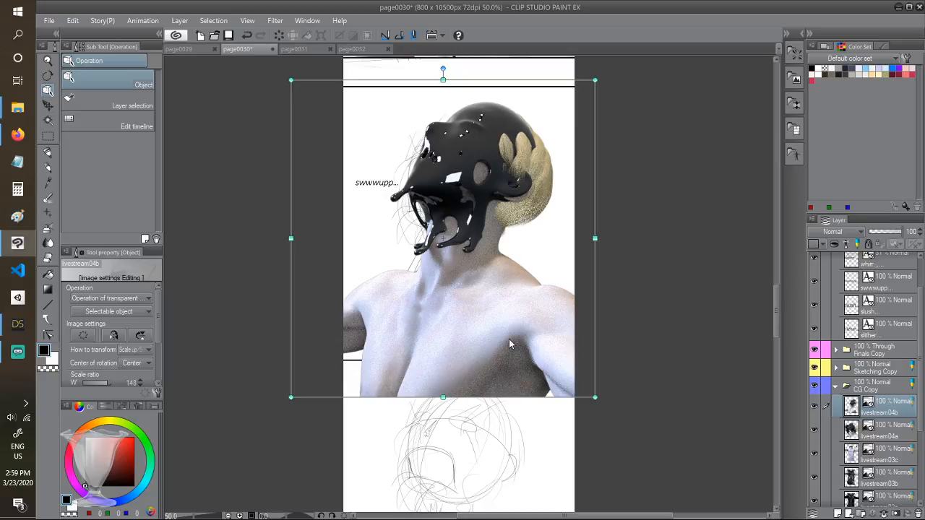
Auto-select the "swwwupp..." panel's interior on Layer 4 Copy and add the gutter below it to the selection
scroll(873, 446, "down", 4)
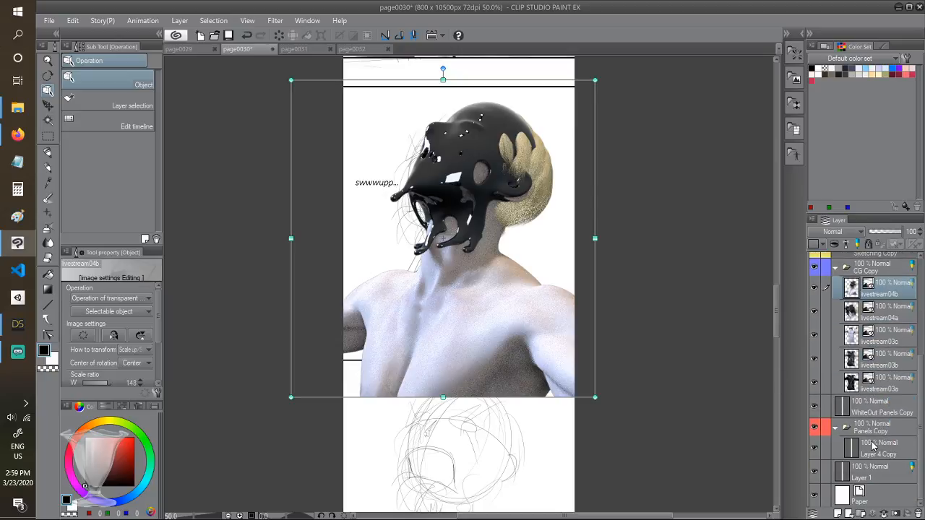
left_click(872, 446)
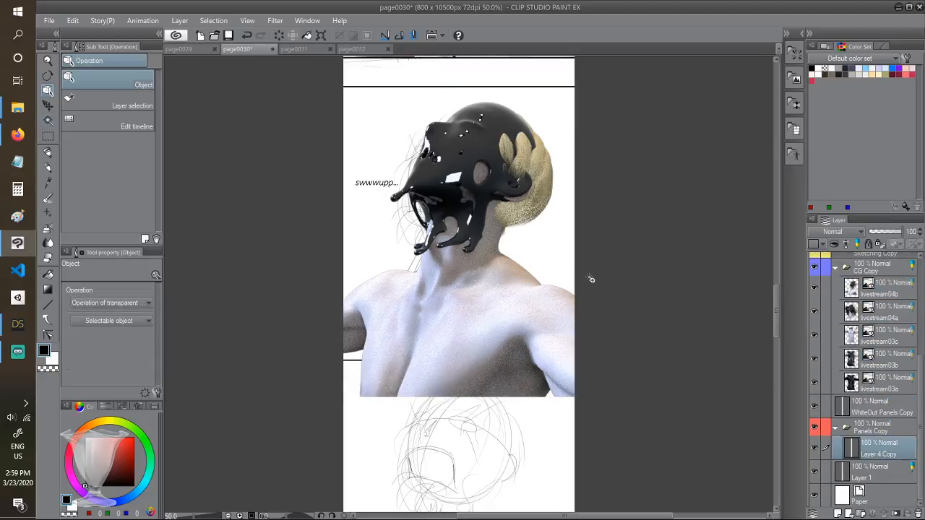
key("w")
left_click(551, 279)
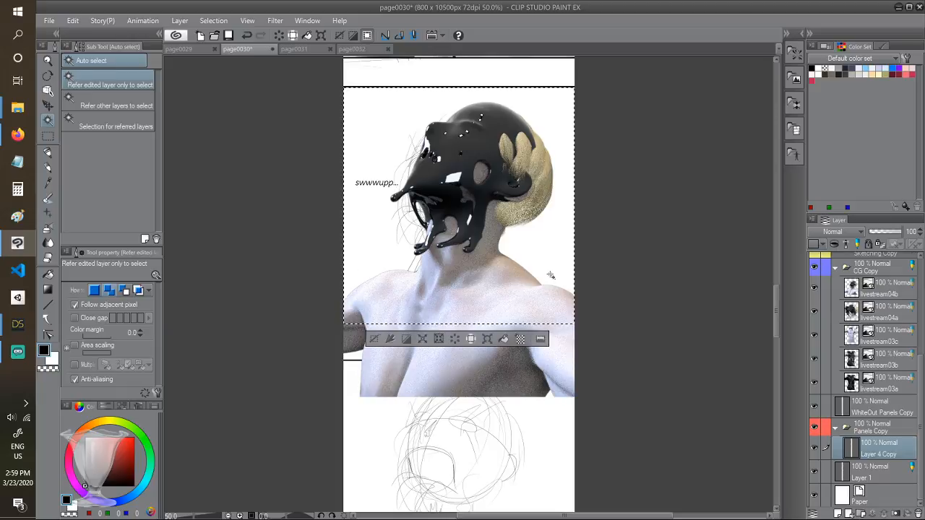
scroll(358, 361, "up", 1)
left_click(352, 351, "shift")
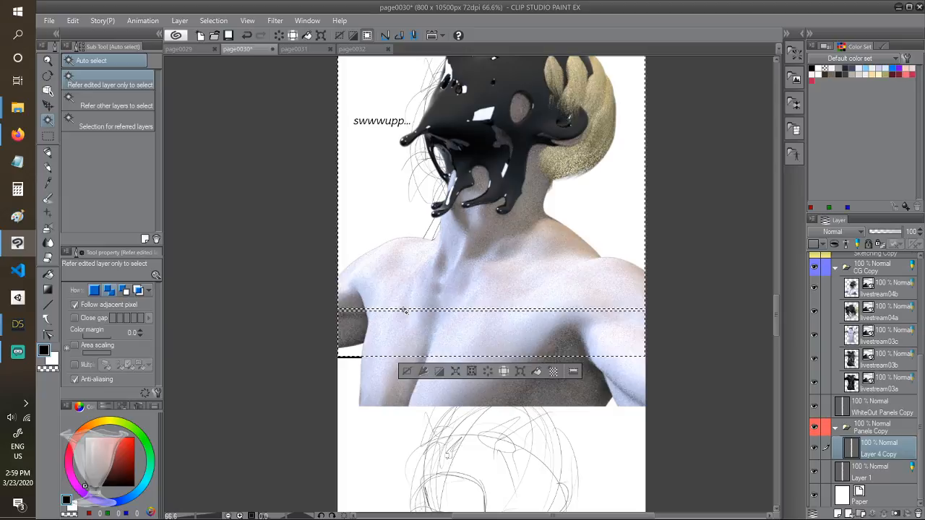
scroll(405, 311, "down", 2)
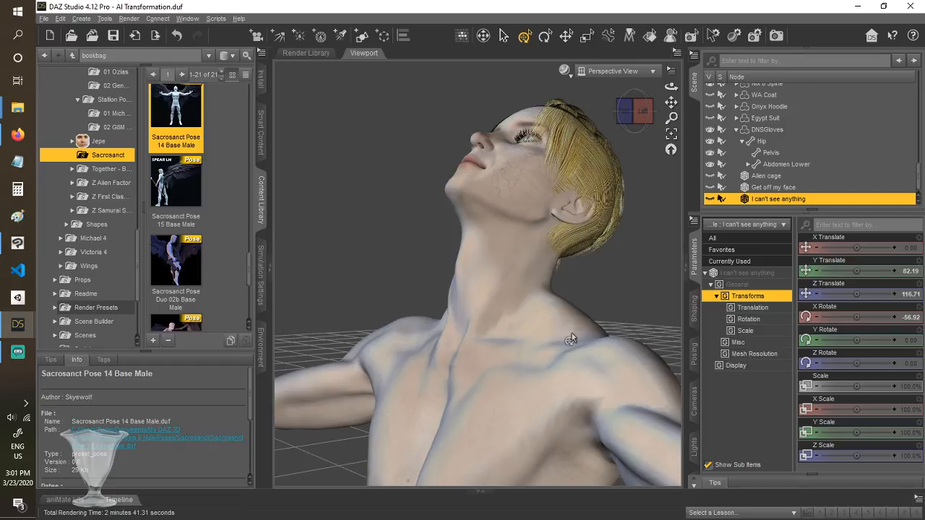
Return from DAZ Studio to Clip Studio Paint and import livestream04c from the CS folder above livestream04b in CG Copy
key("alt+Tab")
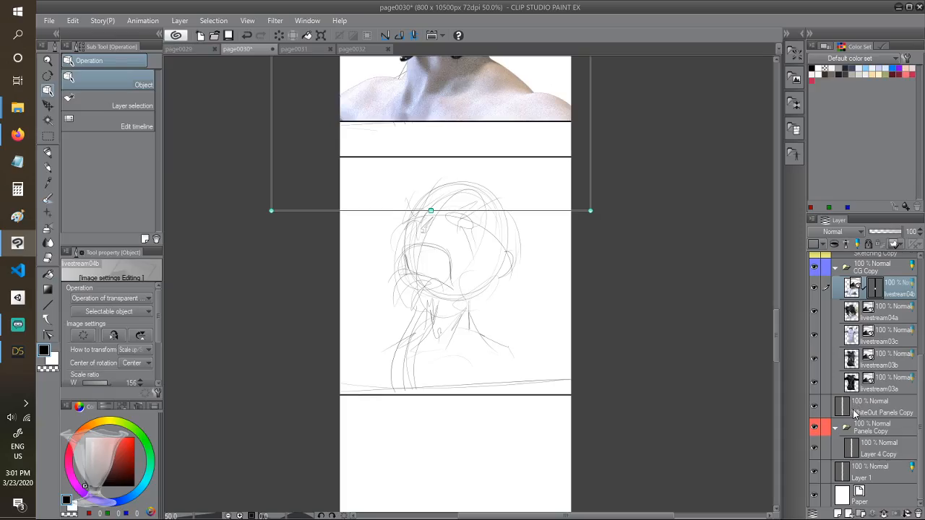
key("alt+Tab")
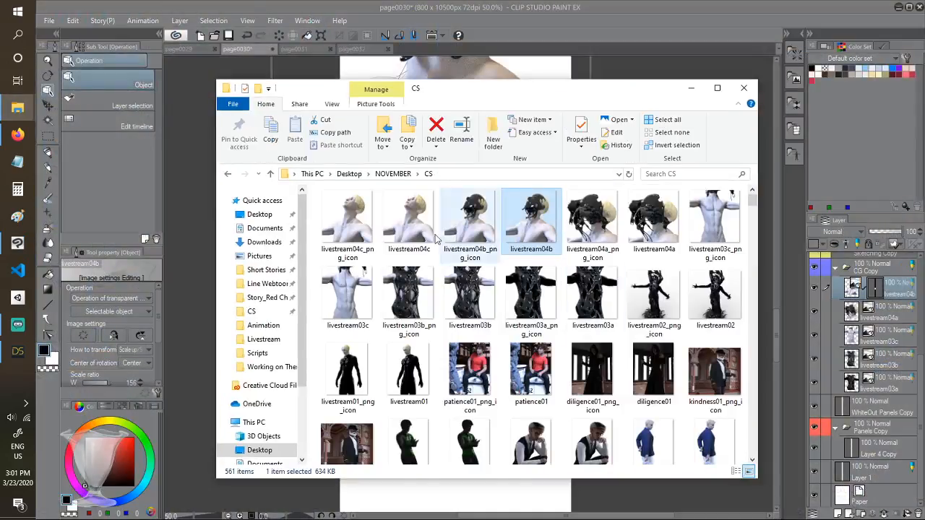
left_click_drag(766, 291, 766, 291)
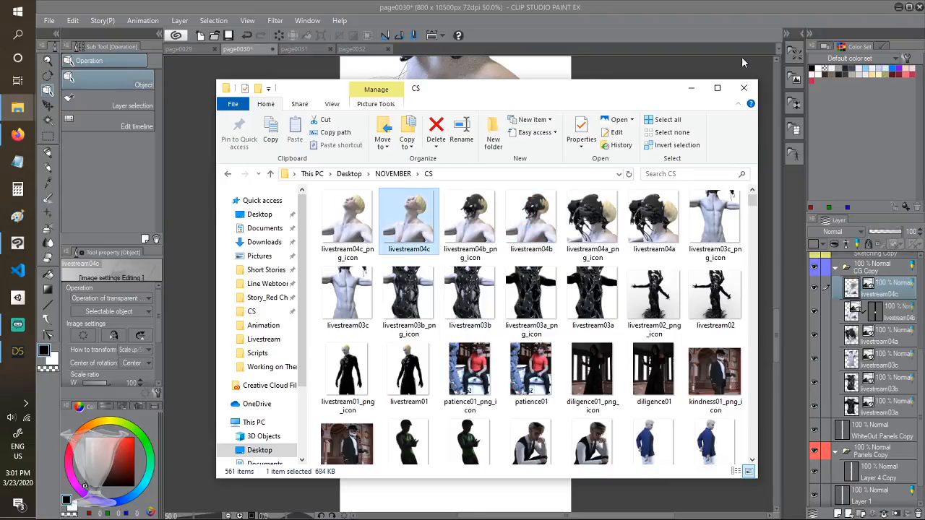
left_click(676, 15)
Move the livestream04c render down onto the sketched head panel below the "swwwupp..." panel
scroll(474, 243, "down", 2)
scroll(473, 243, "down", 2)
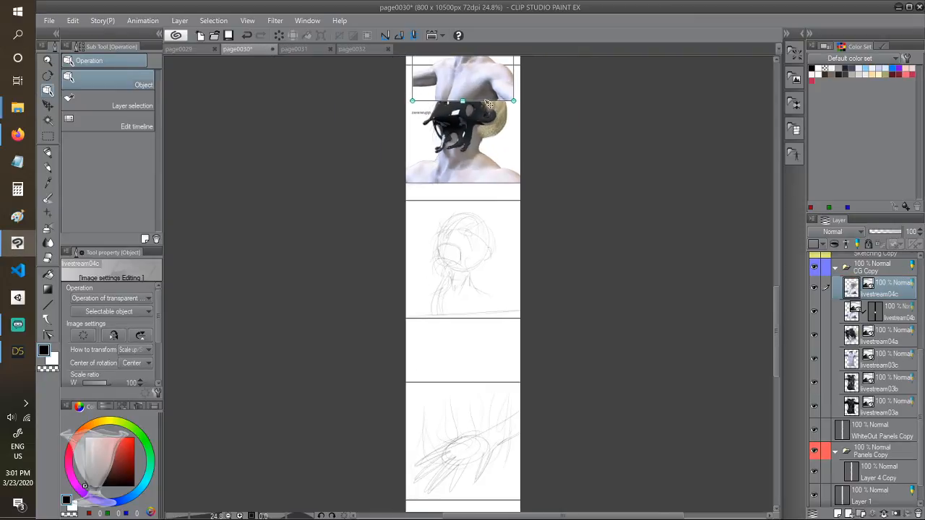
left_click_drag(486, 80, 476, 316)
scroll(477, 303, "up", 5)
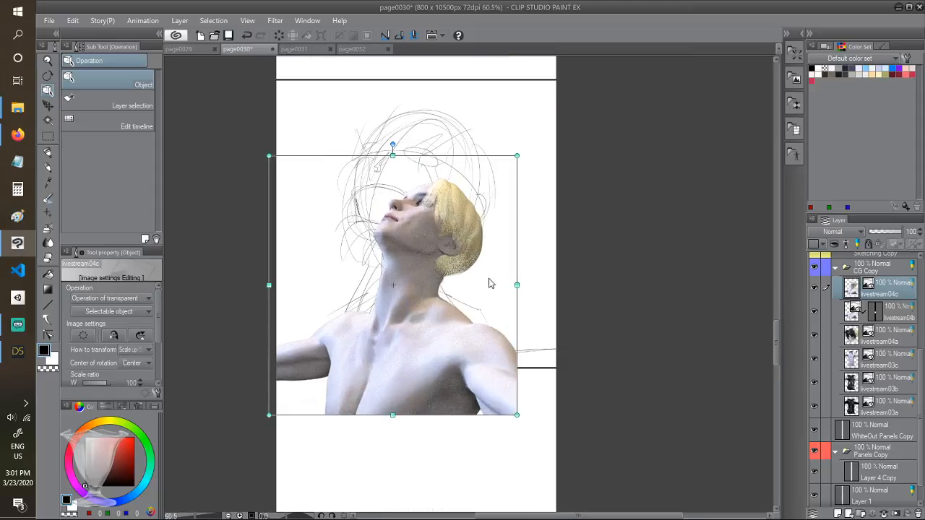
Auto-select the interior of livestream04c's panel on Layer 4 Copy and mask the livestream04c layer outside that selection
left_click(889, 474)
left_click(48, 120)
left_click(486, 218)
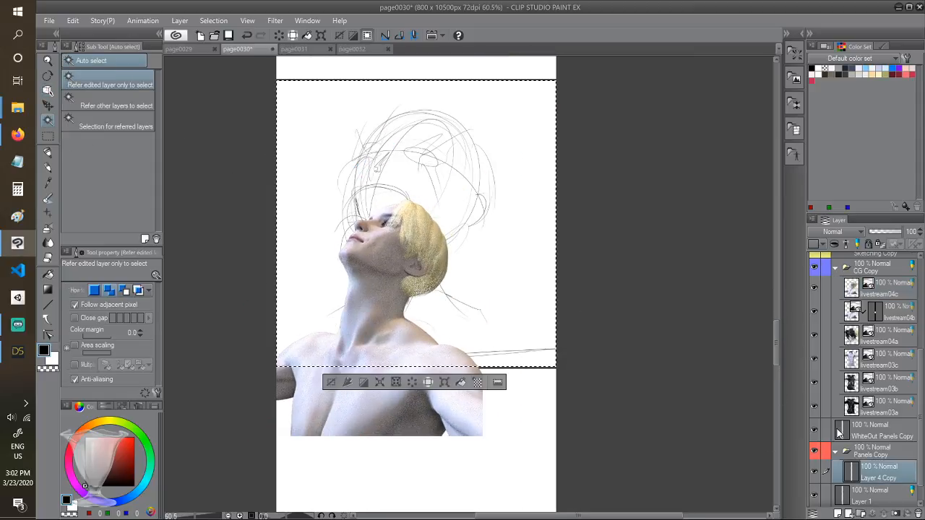
left_click(893, 287)
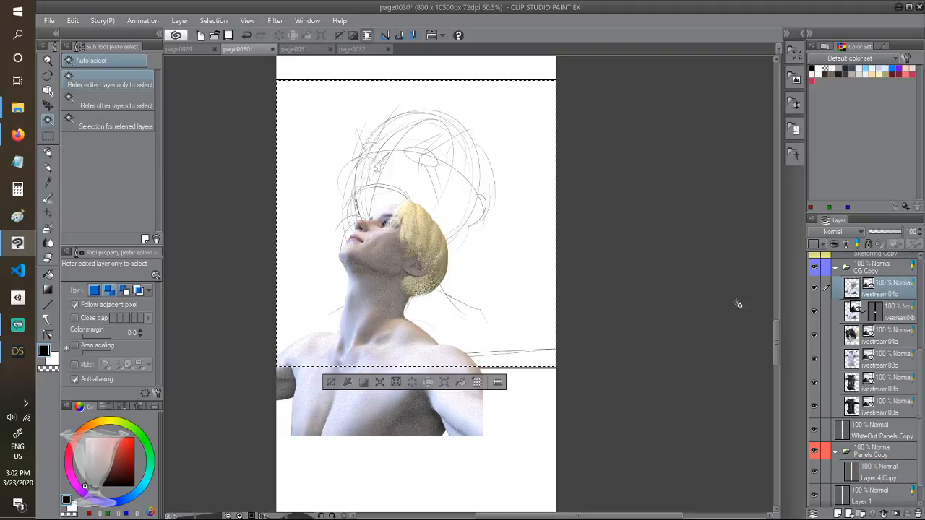
right_click(878, 293)
mouse_move(767, 318)
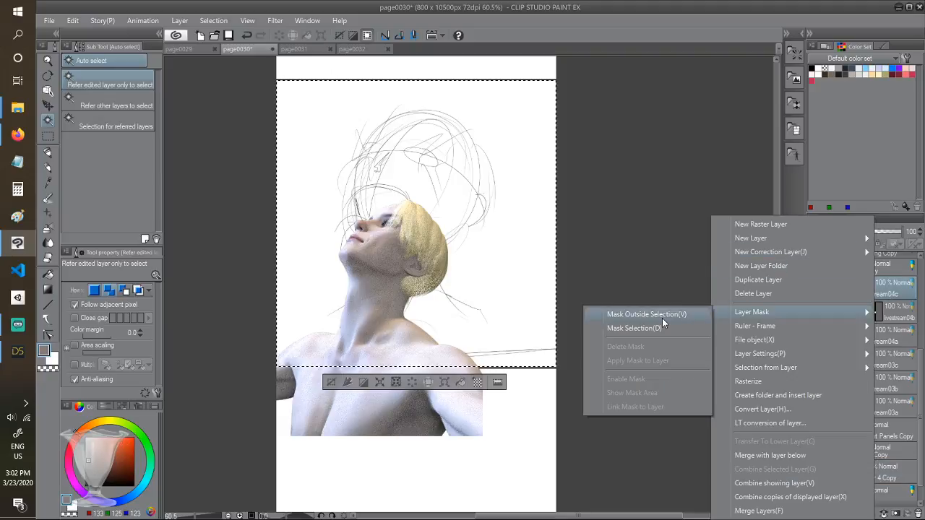
left_click(661, 315)
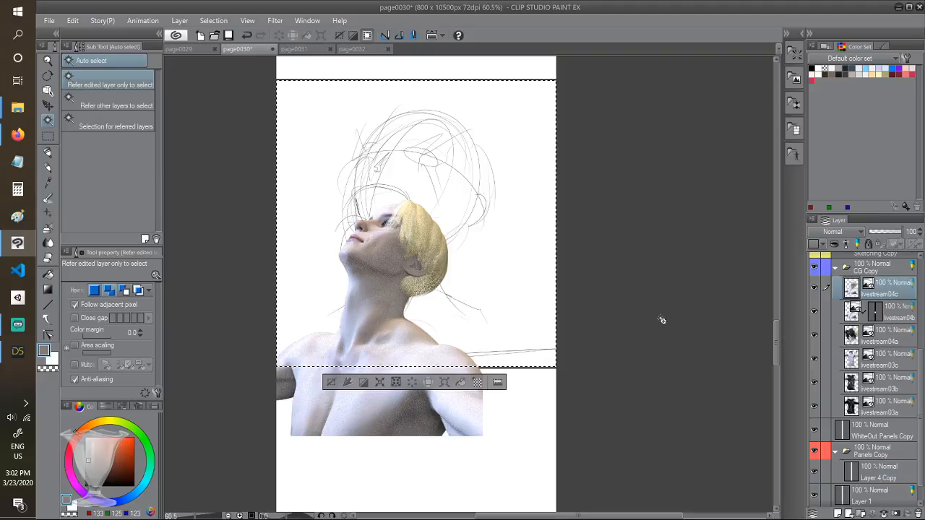
Scale the livestream04c render to about 164% and move it over the sketched head within its panel
left_click(48, 90)
left_click_drag(480, 180, 737, 19)
left_click_drag(530, 307, 359, 493)
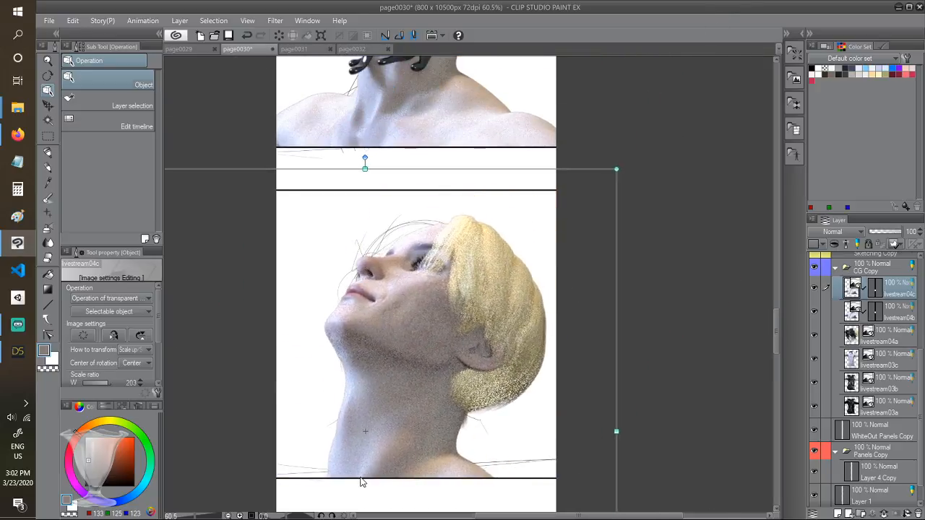
scroll(507, 354, "down", 2)
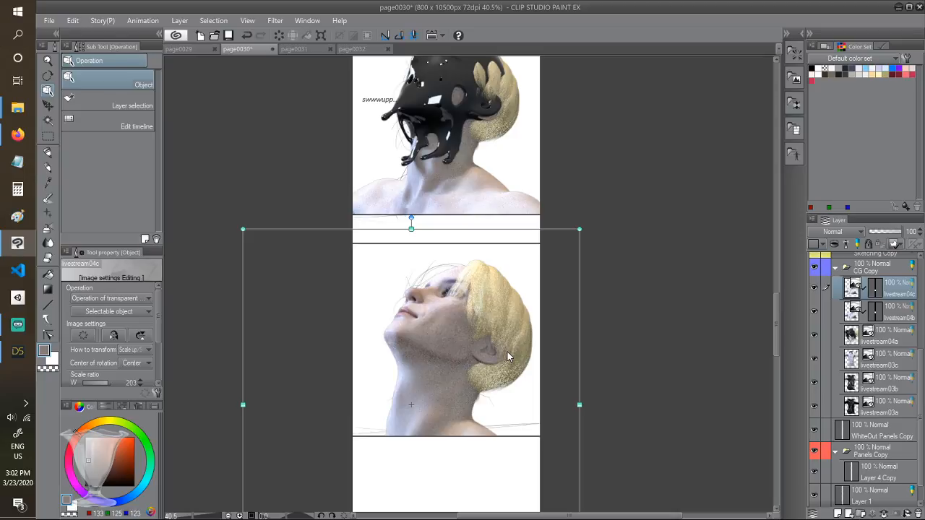
left_click_drag(241, 230, 297, 296)
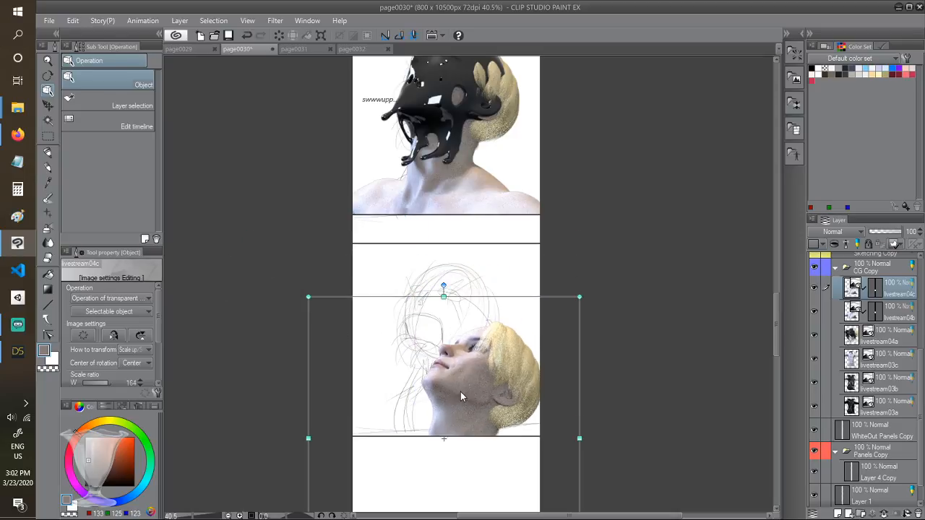
left_click_drag(461, 392, 436, 340)
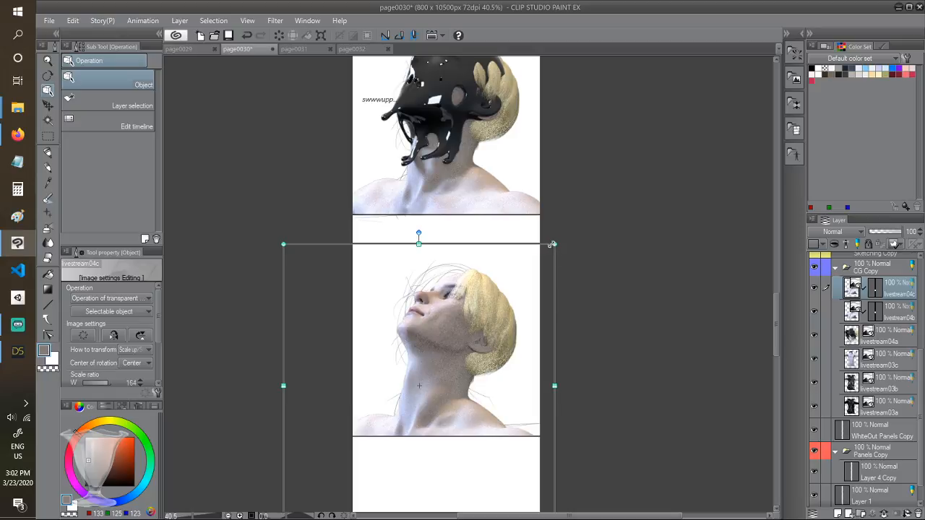
Enlarge the livestream04c render to 179%, nudge it into place in its panel, and collapse the CG Copy folder
left_click_drag(552, 242, 591, 224)
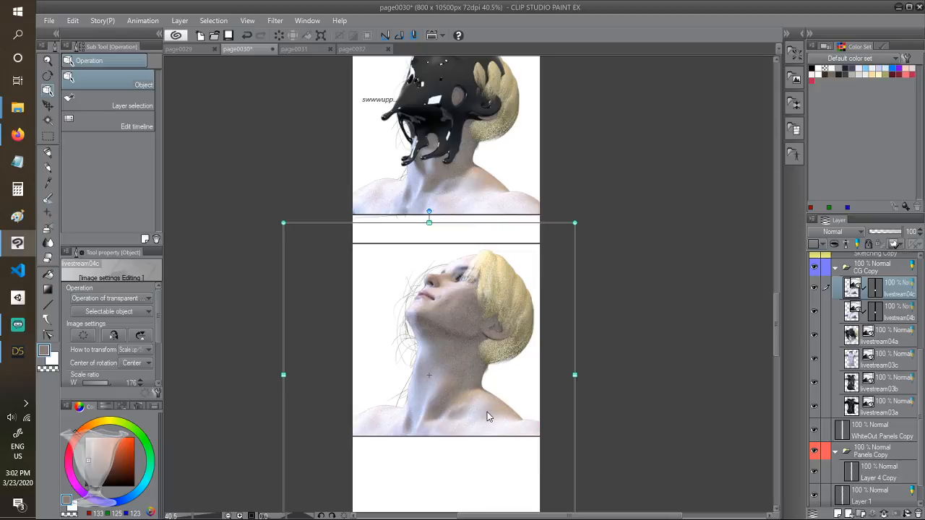
left_click_drag(284, 222, 277, 217)
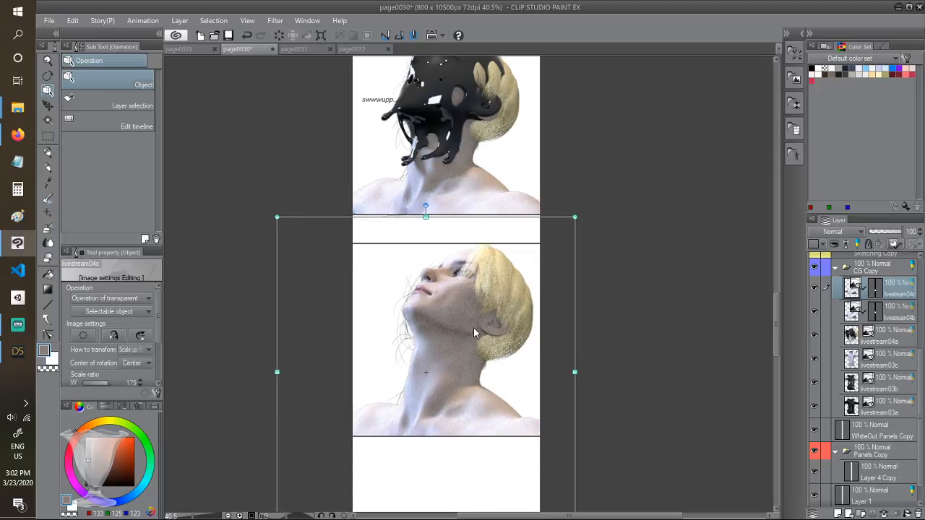
mouse_move(778, 313)
left_mouse_down()
mouse_move(778, 281)
mouse_move(778, 328)
left_mouse_up()
left_click_drag(457, 216, 457, 226)
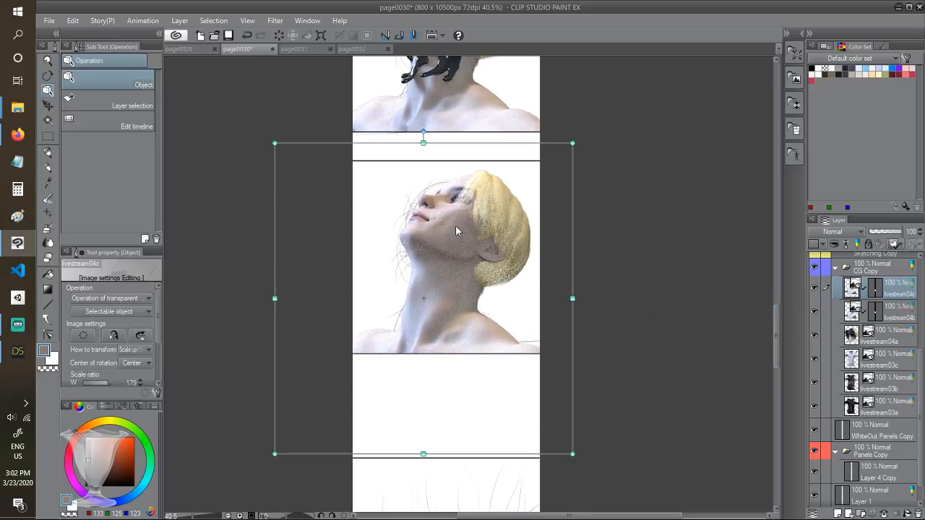
mouse_move(780, 317)
left_mouse_down()
mouse_move(782, 262)
mouse_move(773, 328)
left_mouse_up()
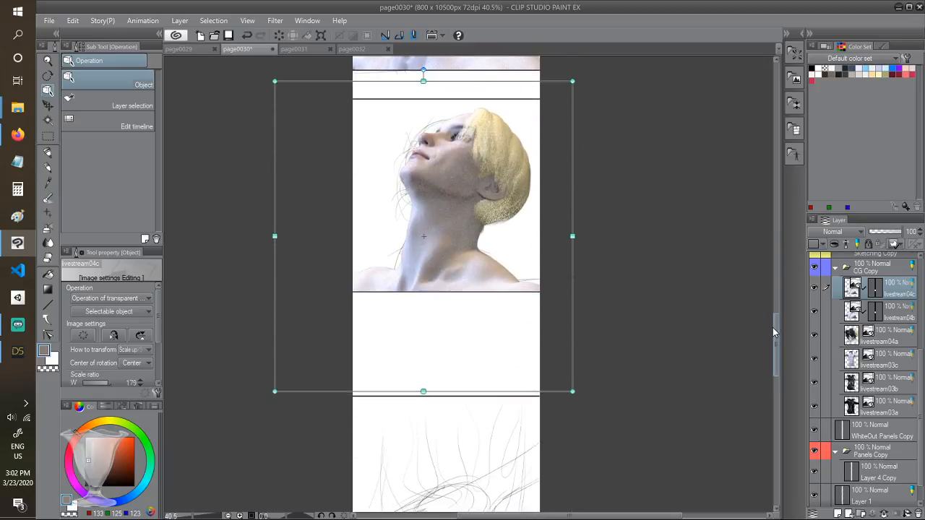
left_click(835, 269)
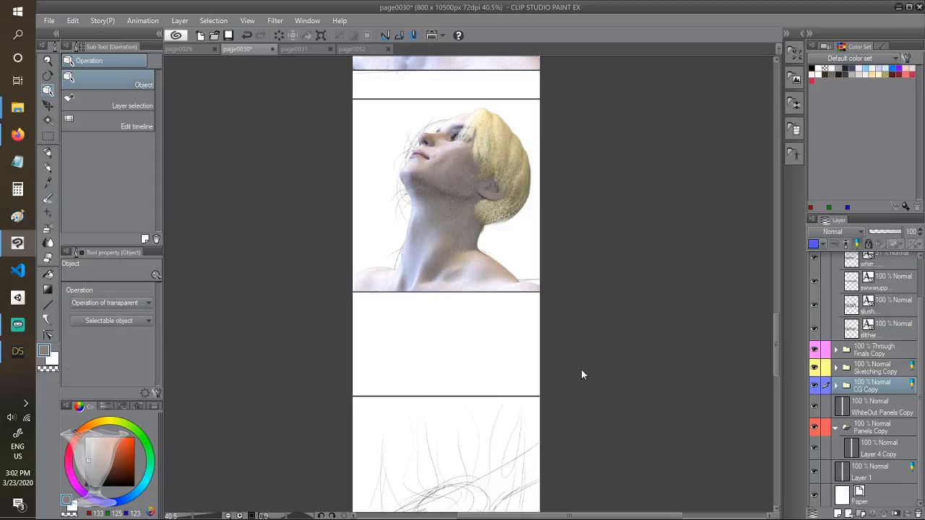
Switch to DAZ Studio and frame the perspective view closely on the figure's outstretched black-gloved hand
left_click(18, 351)
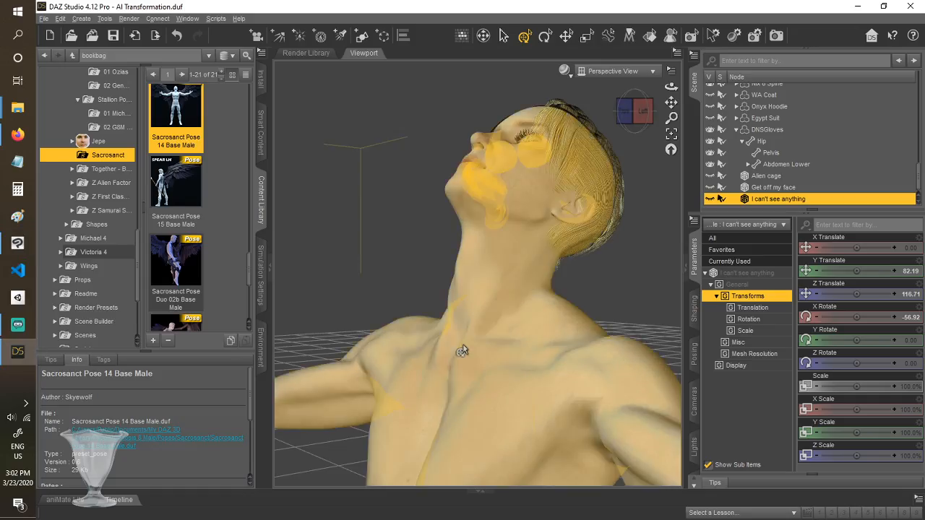
left_click(637, 112)
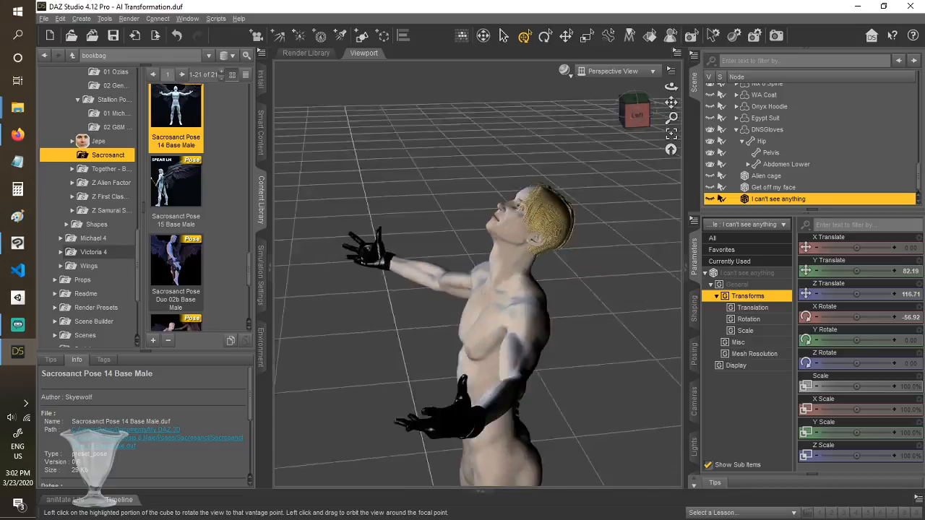
left_click_drag(637, 112, 514, 152)
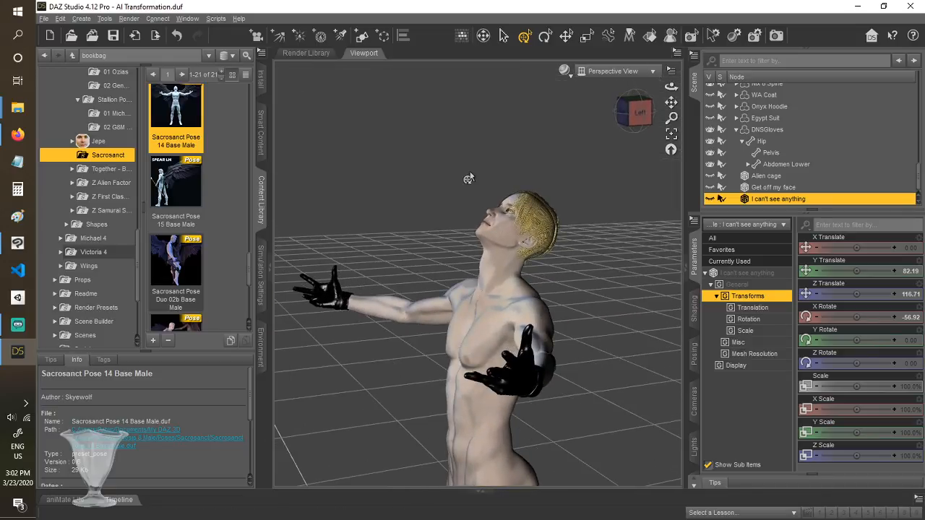
left_click_drag(468, 179, 584, 289)
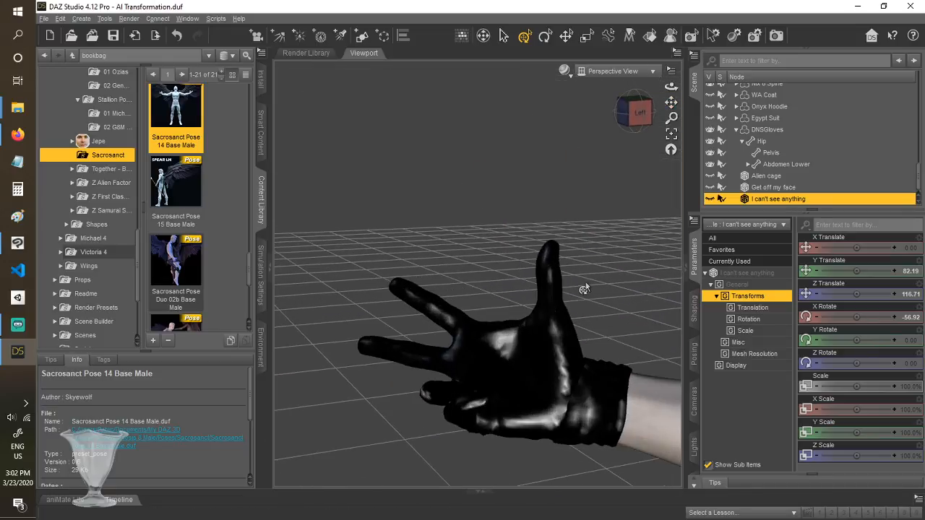
mouse_move(635, 116)
left_mouse_down()
mouse_move(631, 108)
mouse_move(639, 126)
mouse_move(635, 110)
mouse_move(694, 86)
mouse_move(618, 113)
left_mouse_up()
left_click(636, 110)
left_click(635, 110)
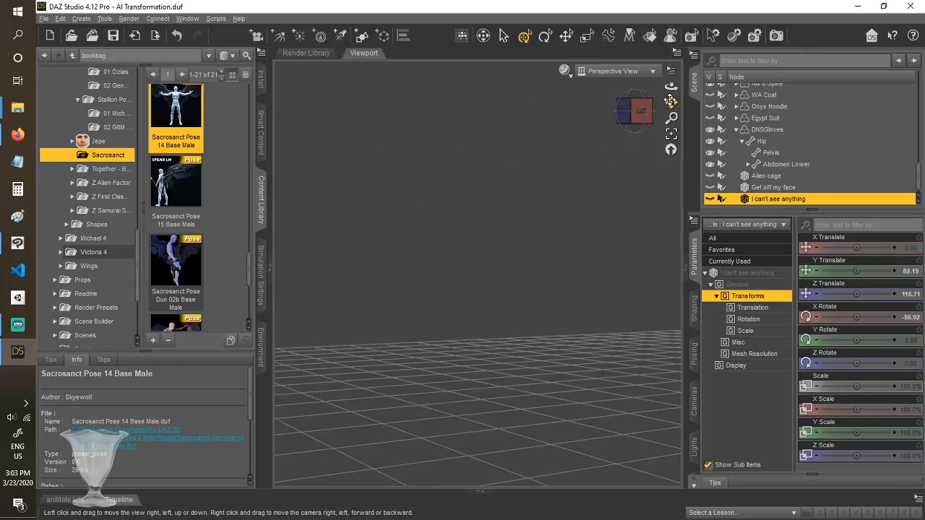
left_click_drag(672, 103, 671, 103)
scroll(612, 264, "down", 3)
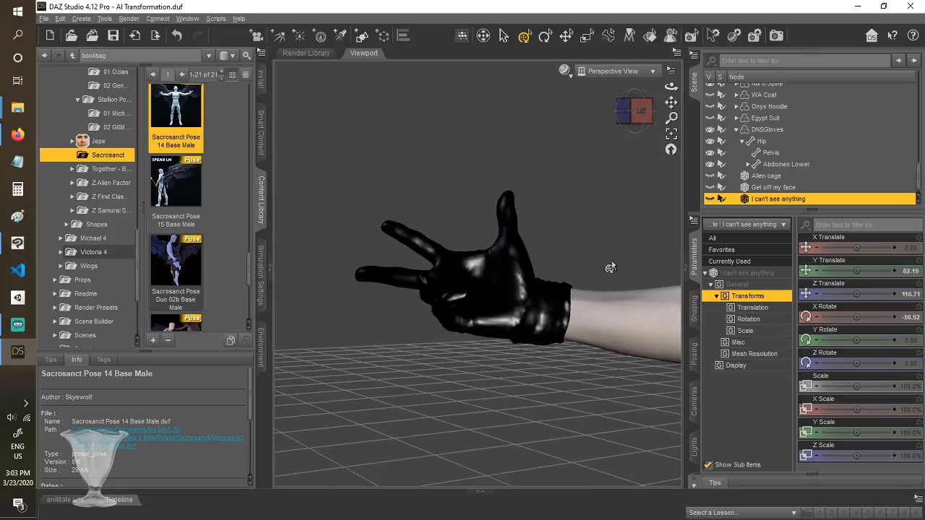
scroll(611, 268, "up", 3)
scroll(611, 269, "down", 1)
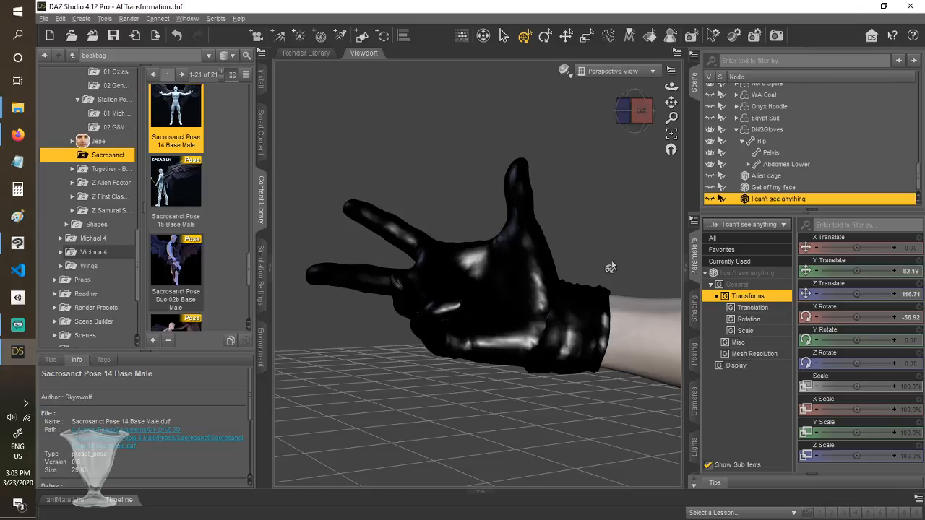
Widen the viewport by collapsing the scene and parameter panes, and frame the gloved hand and forearm from a lower angle
left_click_drag(636, 112, 671, 75)
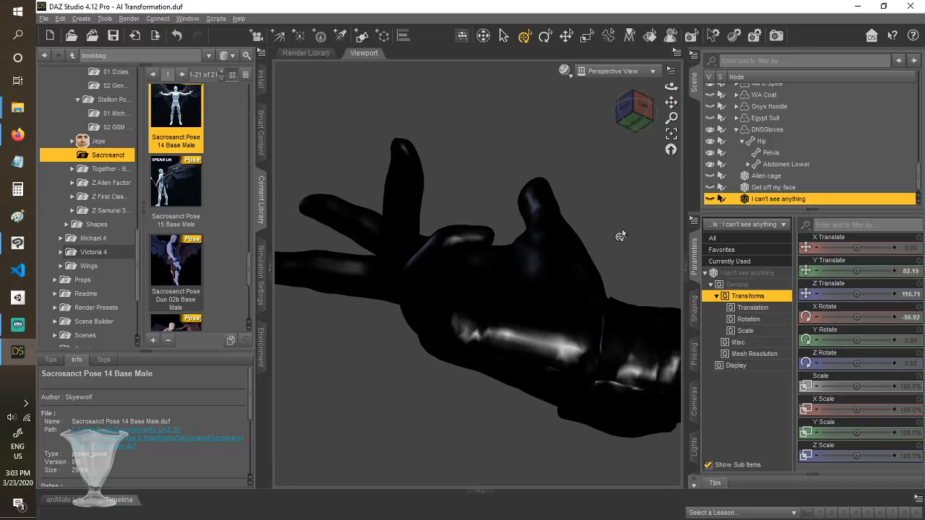
double_click(685, 270)
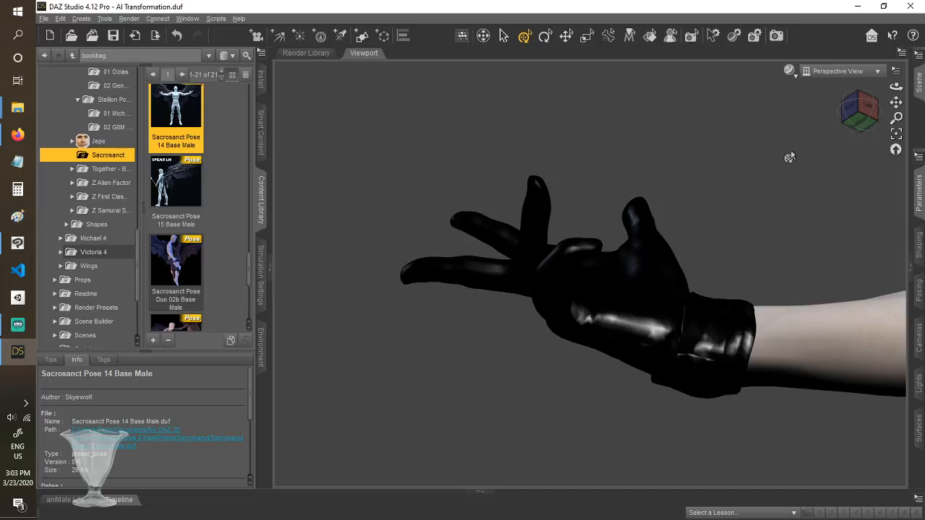
left_click_drag(836, 136, 856, 125)
scroll(779, 130, "up", 2)
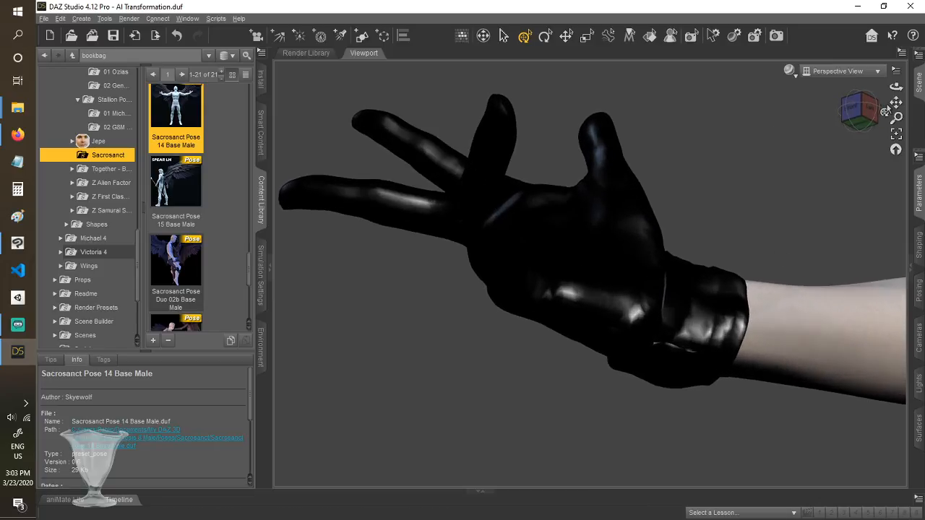
scroll(883, 114, "down", 5)
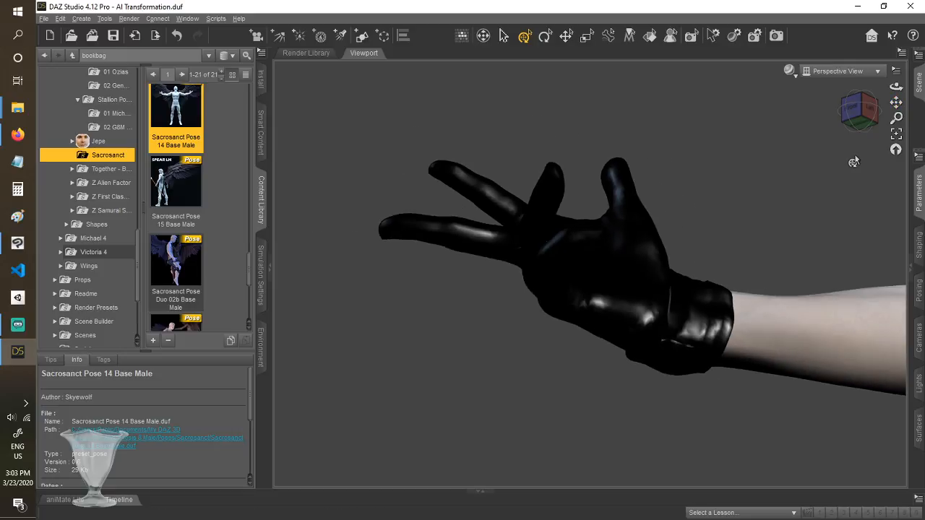
left_click_drag(895, 102, 898, 104)
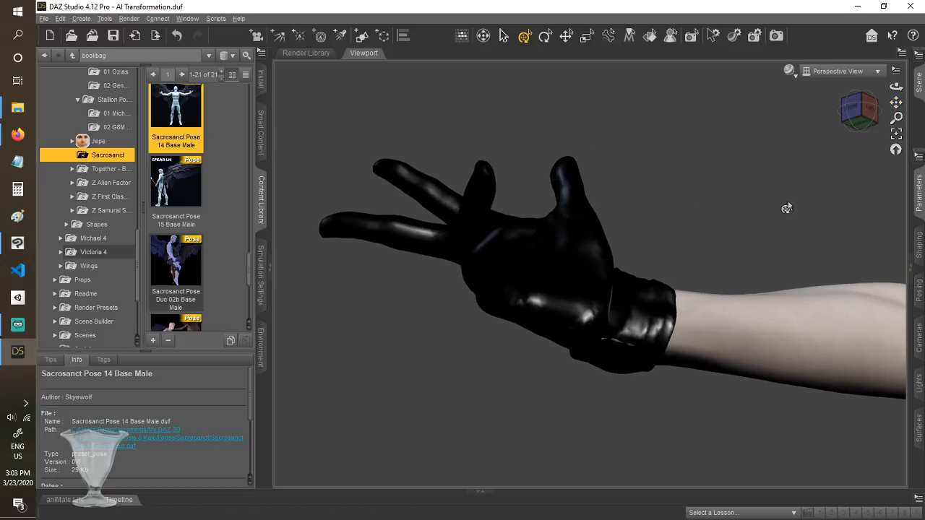
Turn the view to the figure's left side with the gloved palm and forearm in frame, and render the image
left_click_drag(863, 117, 883, 109)
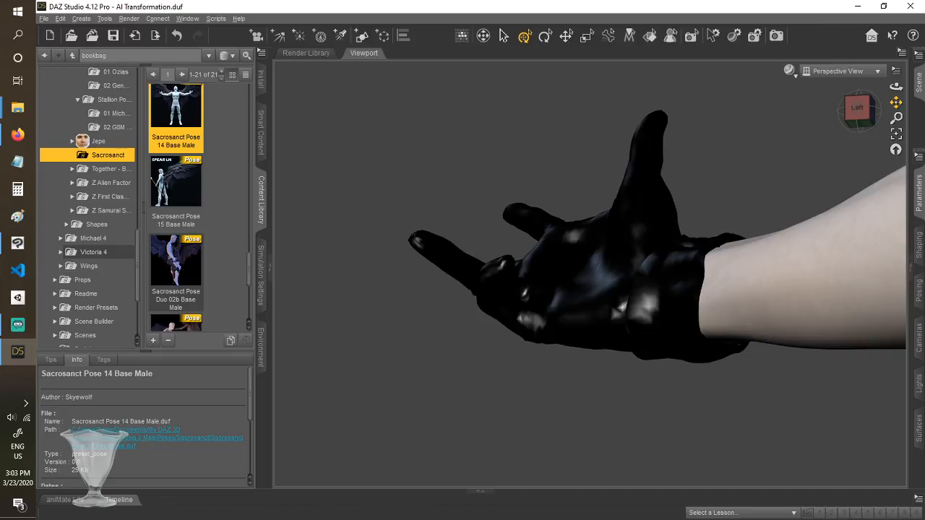
left_click_drag(896, 101, 898, 165)
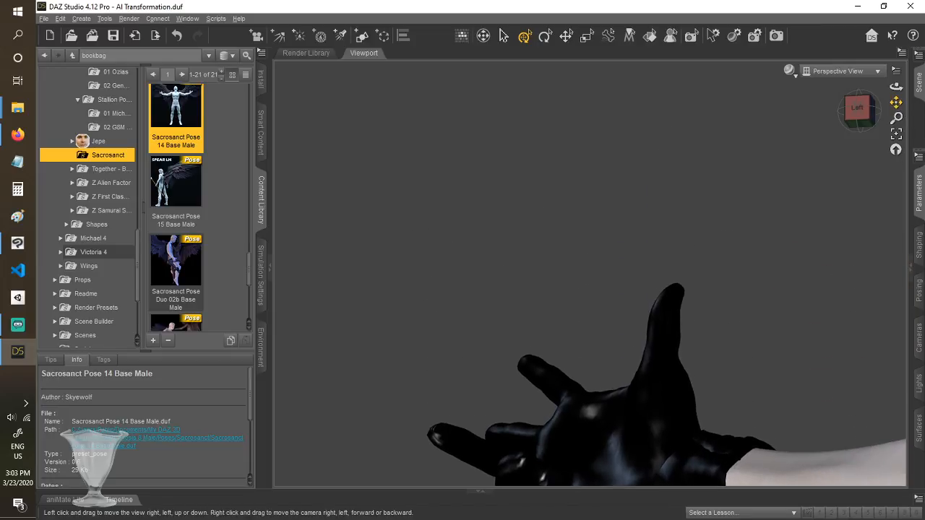
left_click_drag(896, 102, 883, 64)
left_click_drag(864, 118, 902, 133)
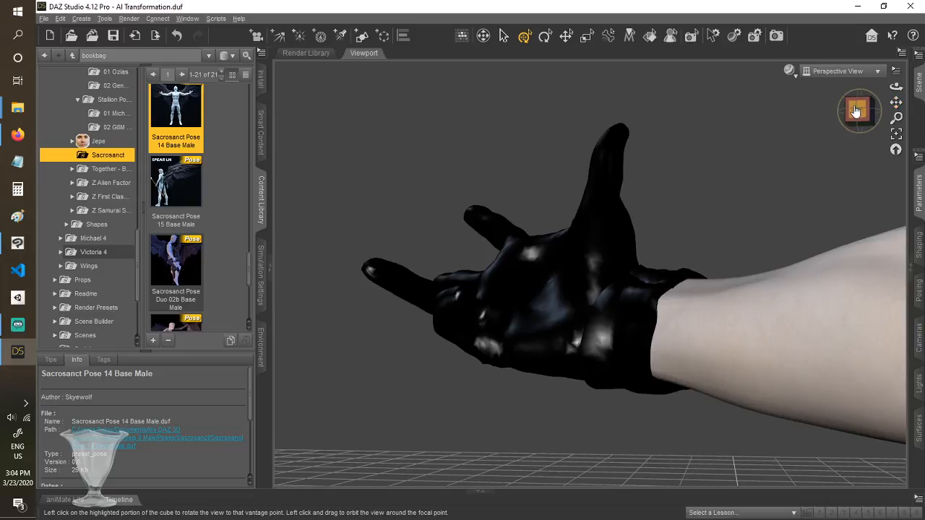
left_click_drag(859, 109, 861, 88)
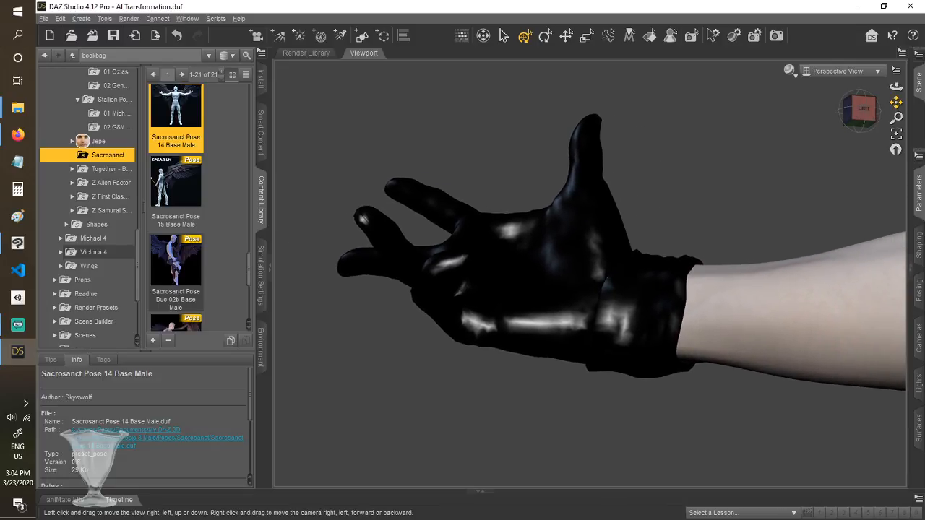
left_click(776, 36)
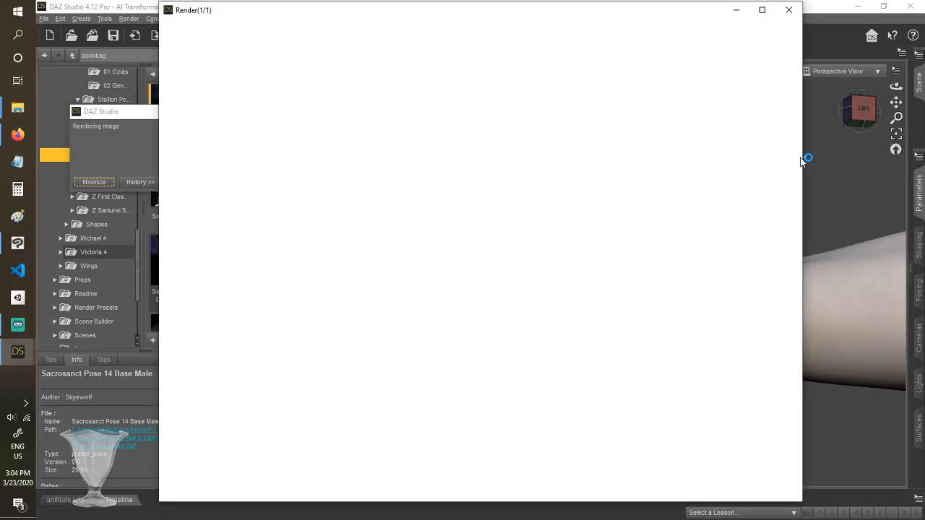
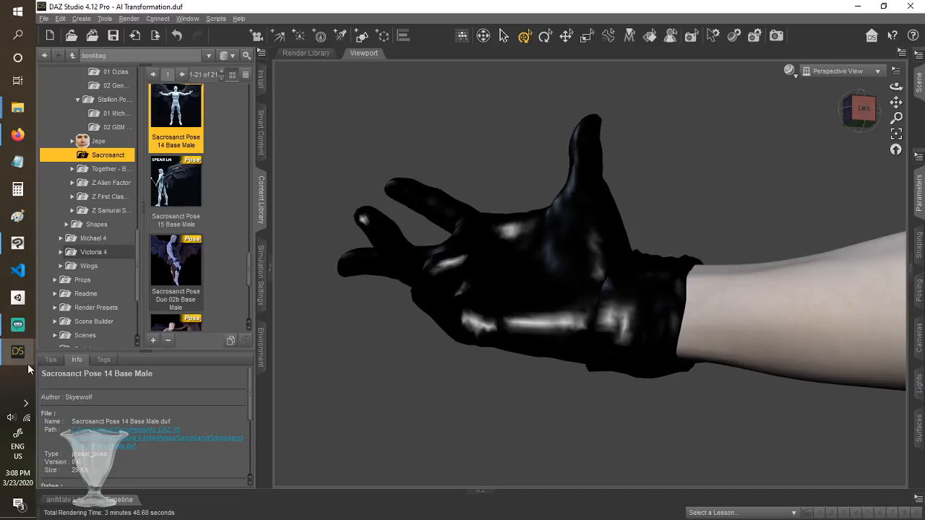
Save the finished gloved-hand render as livestream05a in PNG format in the CS folder and close the render window
mouse_move(27, 361)
left_click(109, 397)
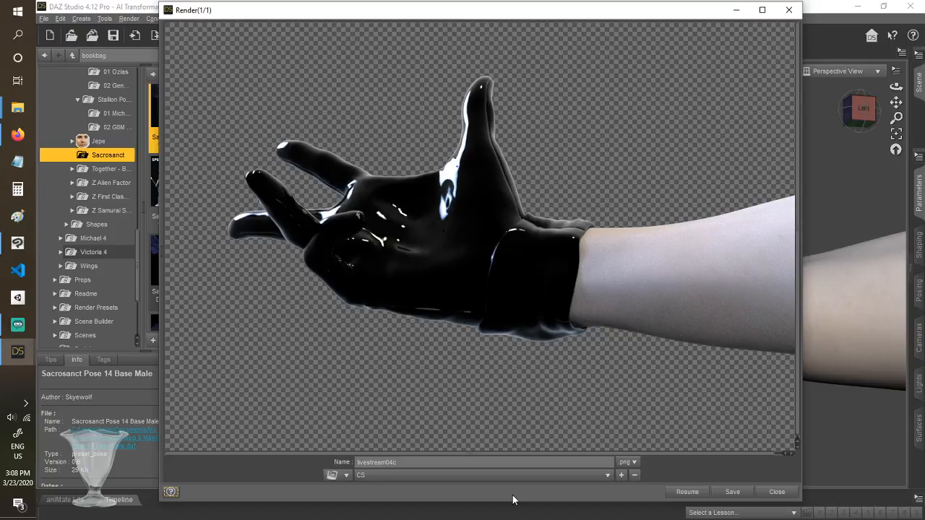
left_click(732, 492)
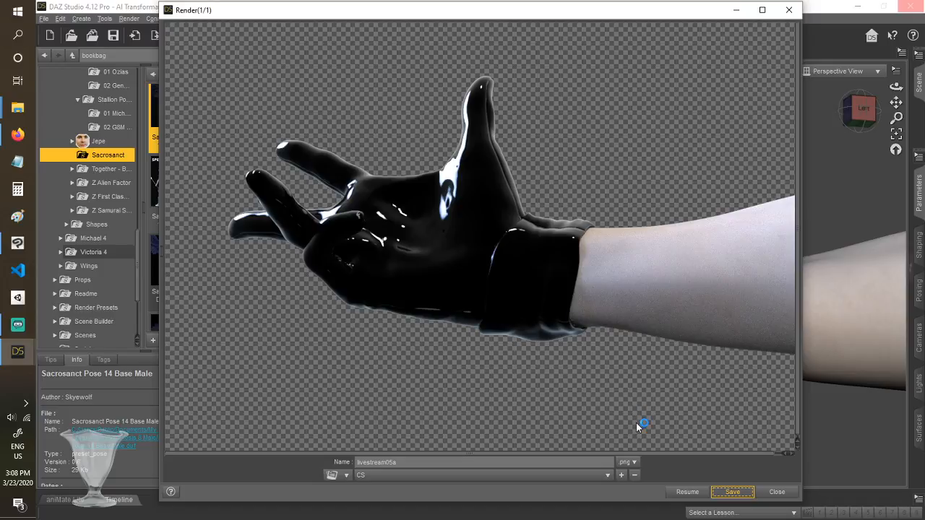
mouse_move(17, 243)
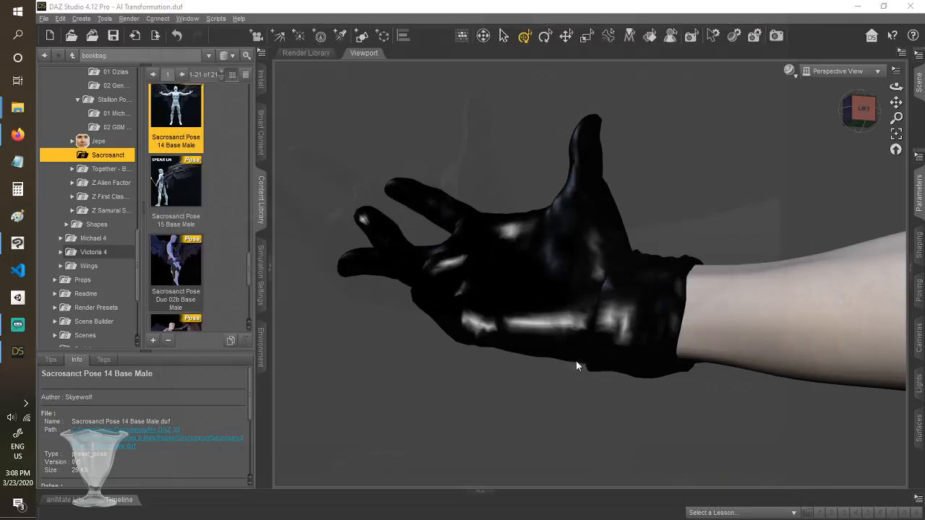
left_click(578, 352)
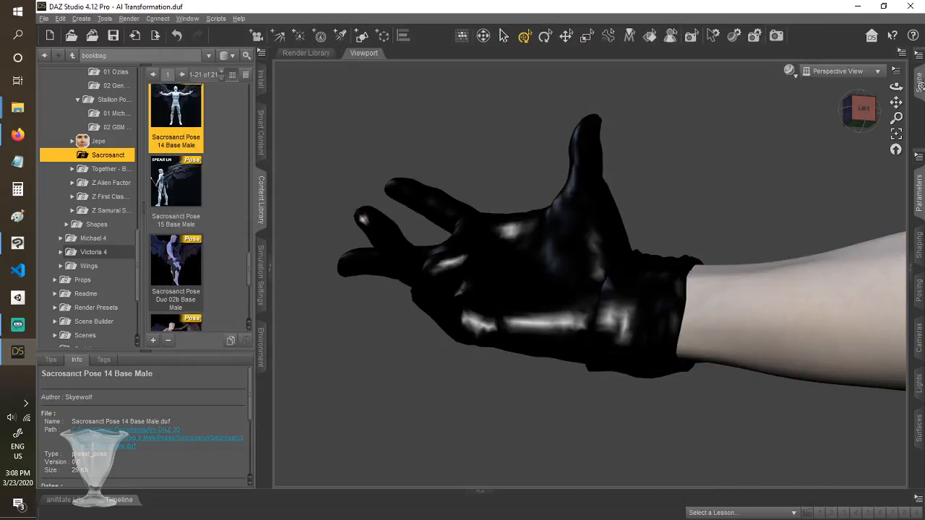
Hide DNSGloves in the scene to bare the hand, and collapse the side panes again to restore the wide viewport
left_click(920, 85)
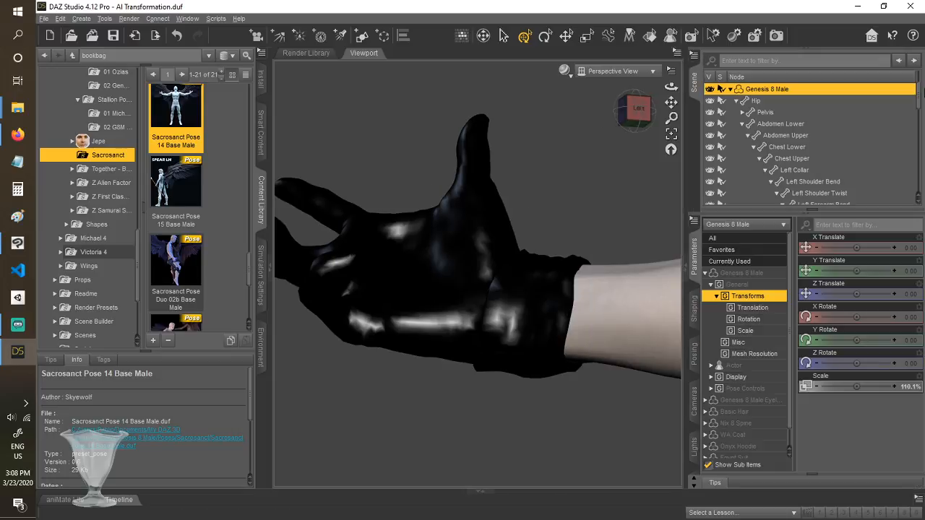
scroll(830, 149, "down", 15)
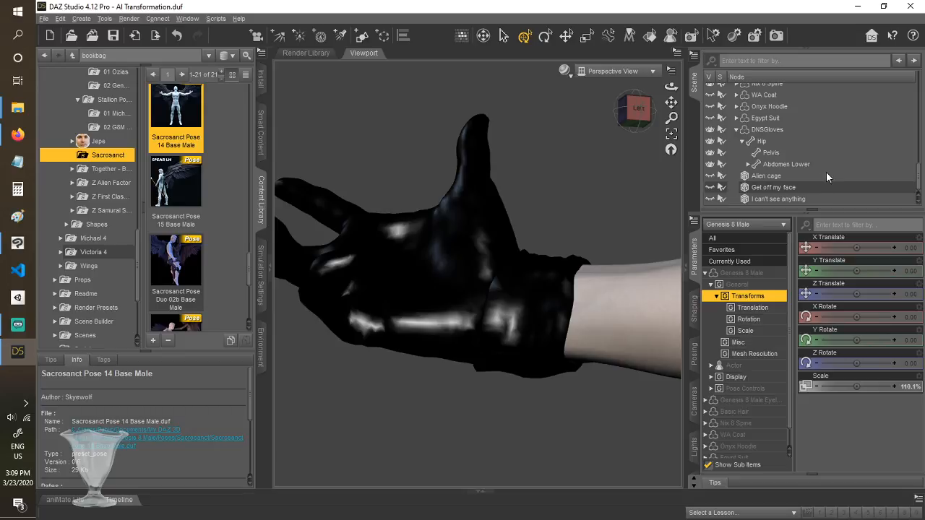
scroll(836, 175, "up", 2)
scroll(838, 181, "down", 2)
left_click(710, 131)
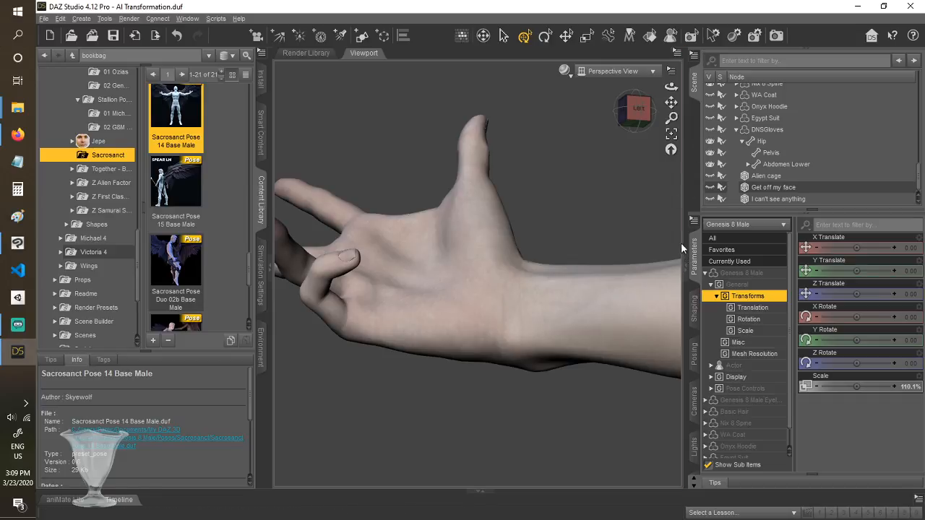
left_click(685, 269)
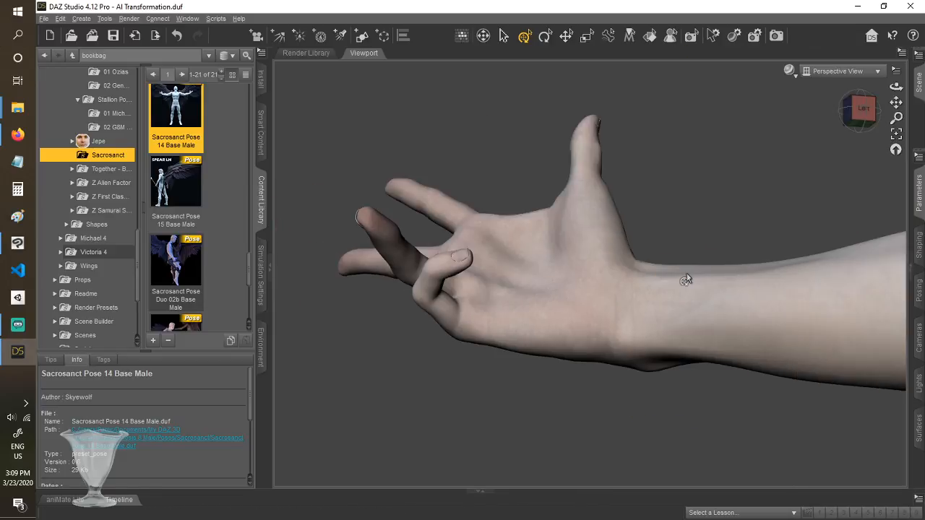
Render the bare hand and forearm view and save it as livestream05b in PNG format in the CS folder
left_click(781, 36)
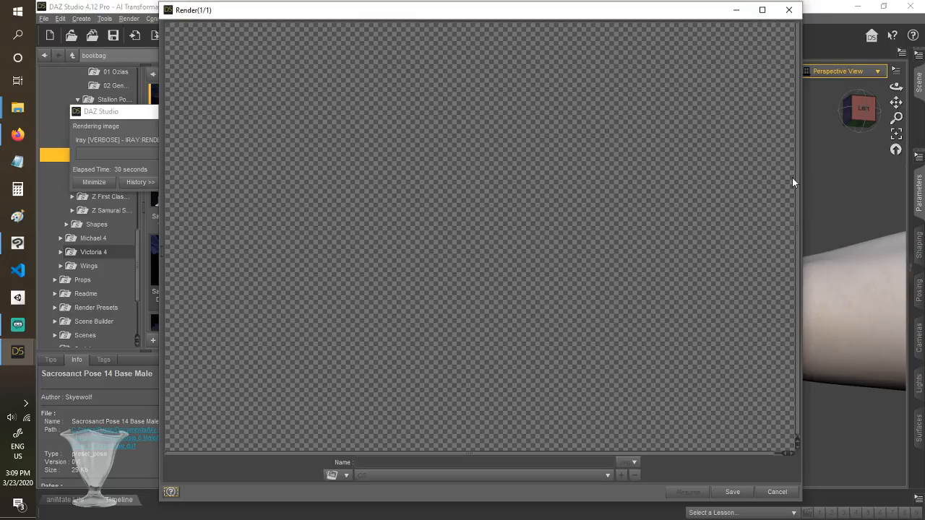
left_click(27, 233)
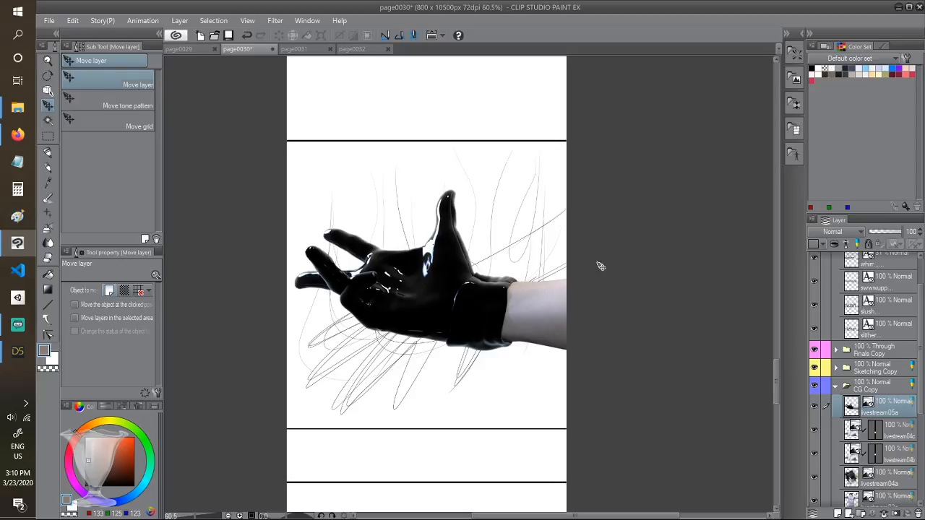
key("alt+Tab")
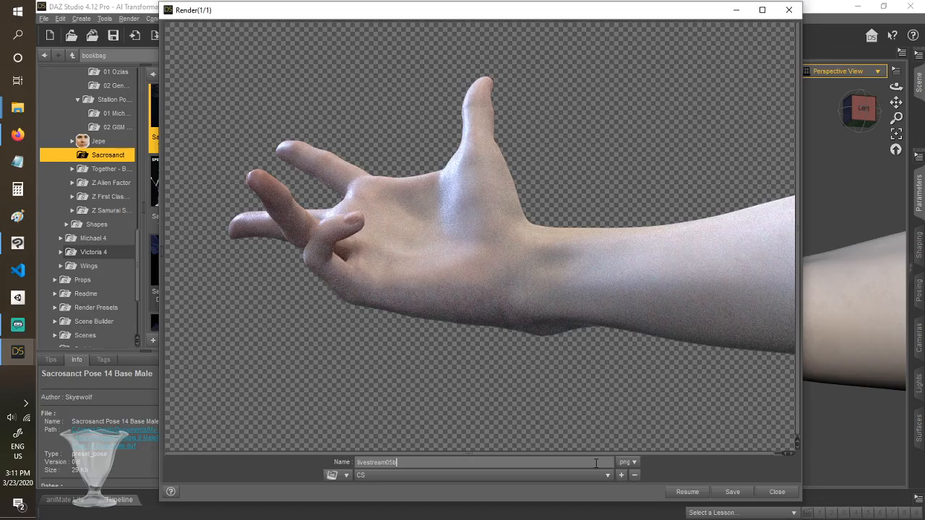
left_click(732, 493)
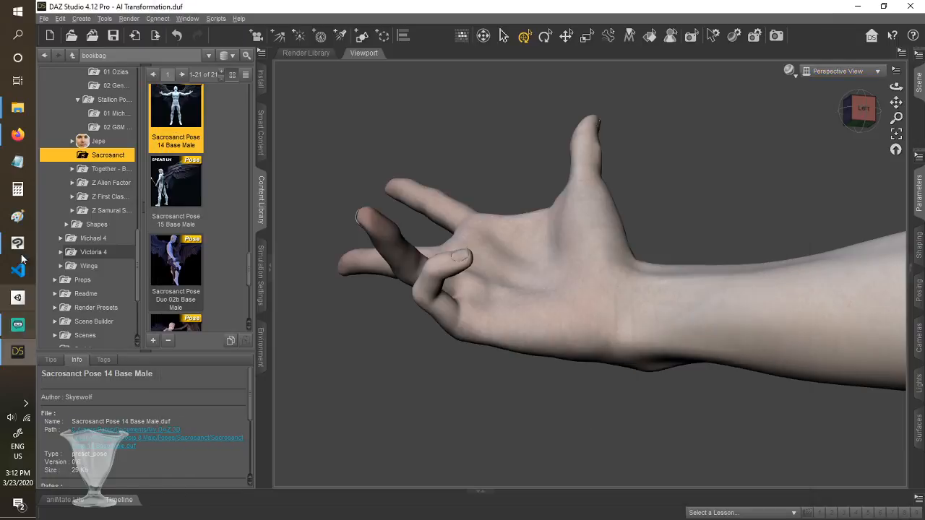
Switch to Clip Studio Paint and place livestream05b from the CS folder on page0030 as a new layer
left_click(23, 246)
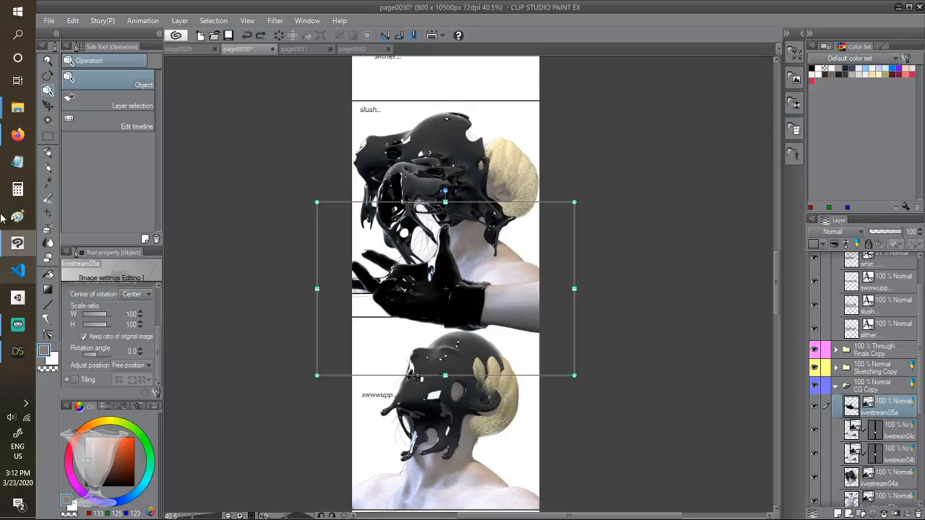
mouse_move(18, 107)
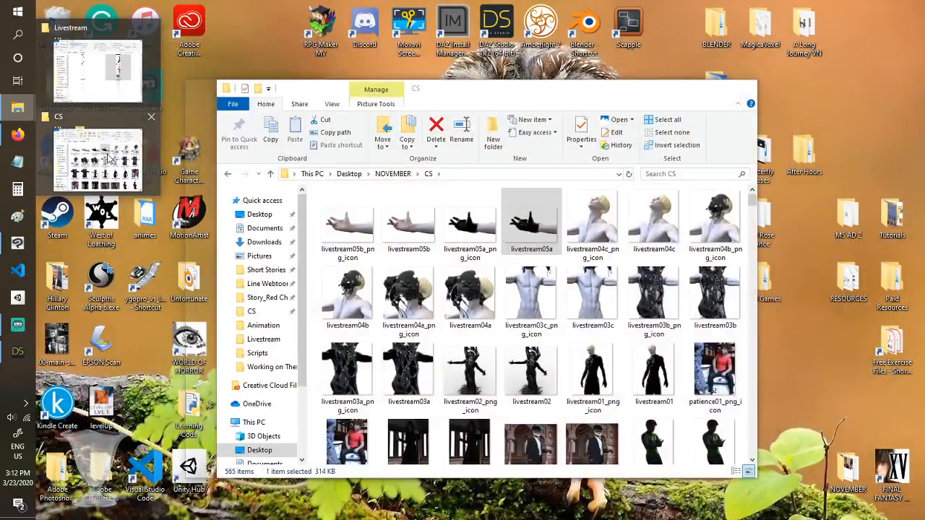
left_click(98, 159)
left_click_drag(922, 404, 879, 406)
Select the livestream05b and livestream05a layers together and move them down onto the first hand sketch panel
left_click(826, 430)
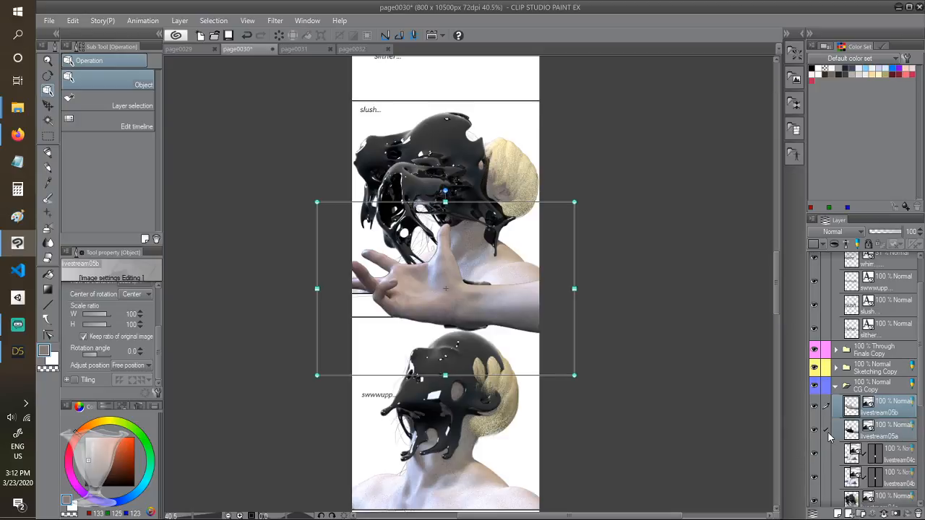
scroll(665, 394, "down", 1)
left_click_drag(776, 296, 757, 353)
left_click(48, 105)
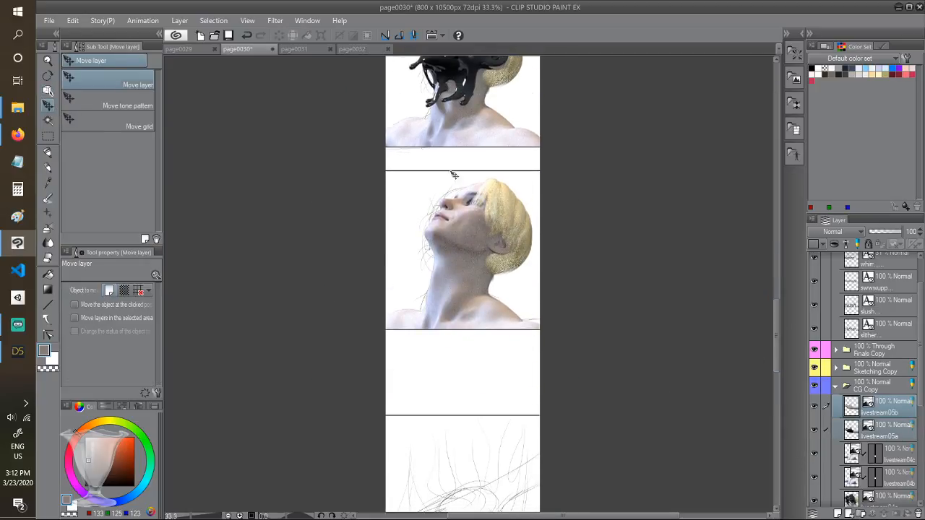
left_click_drag(454, 175, 463, 419)
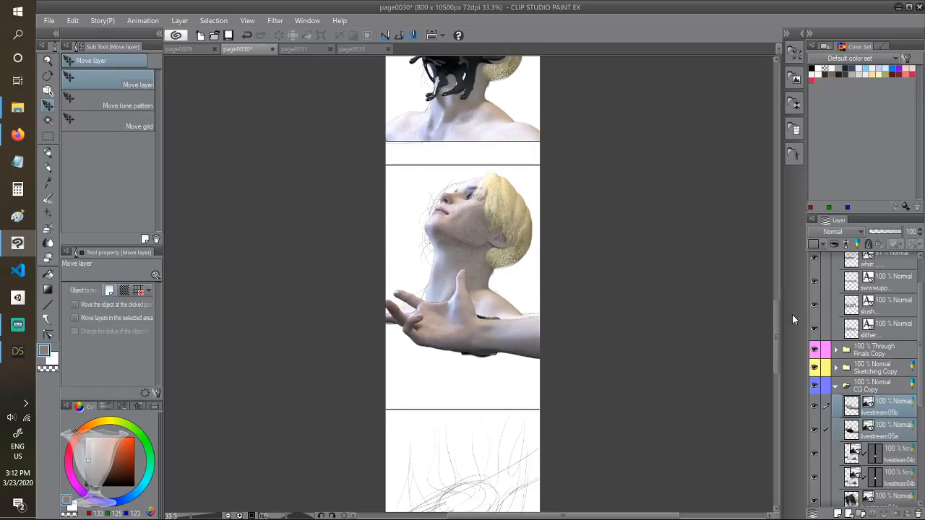
left_click_drag(776, 313, 776, 361)
scroll(630, 301, "down", 1)
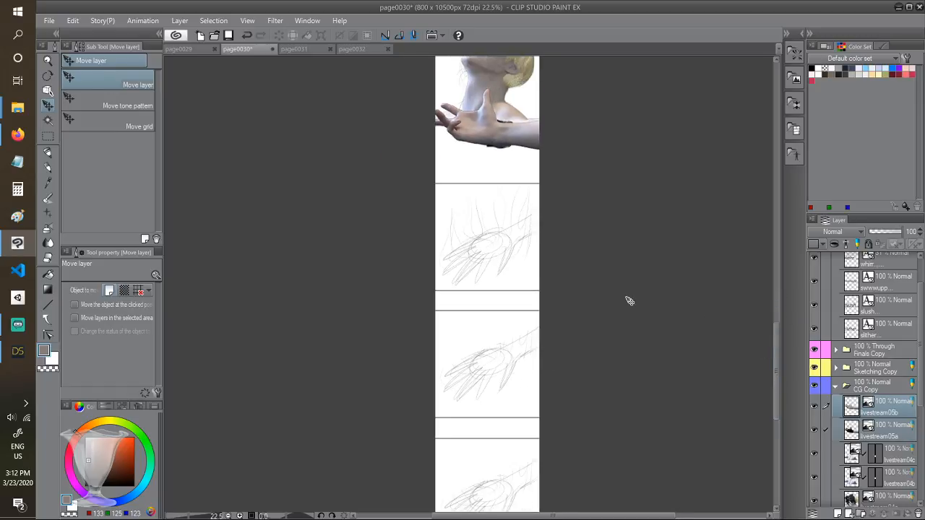
left_click_drag(520, 138, 524, 254)
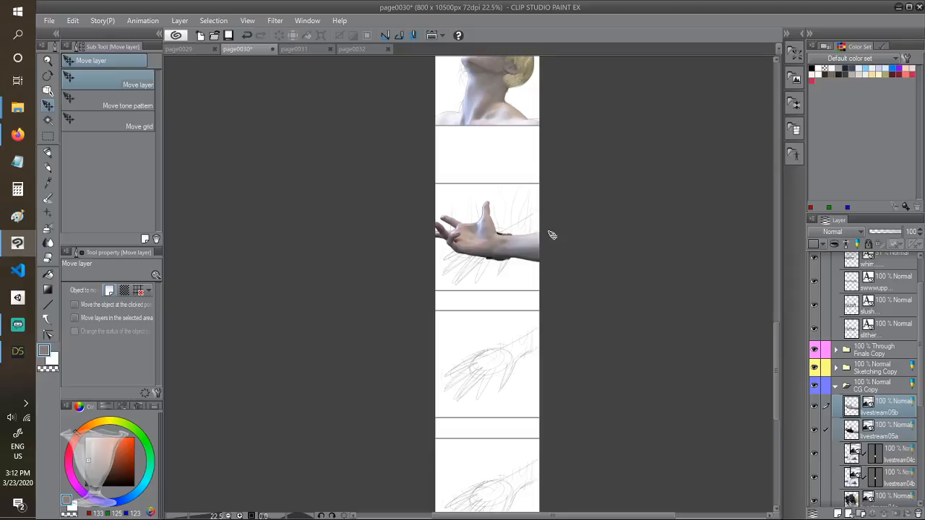
scroll(552, 235, "up", 1)
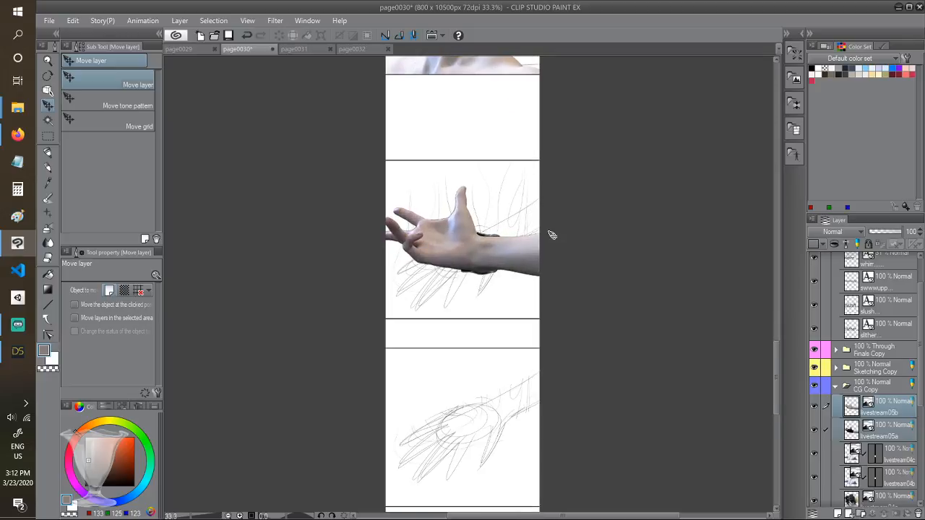
Set the rotation angle of the bare hand layer livestream05b to 22.0
left_click(49, 91)
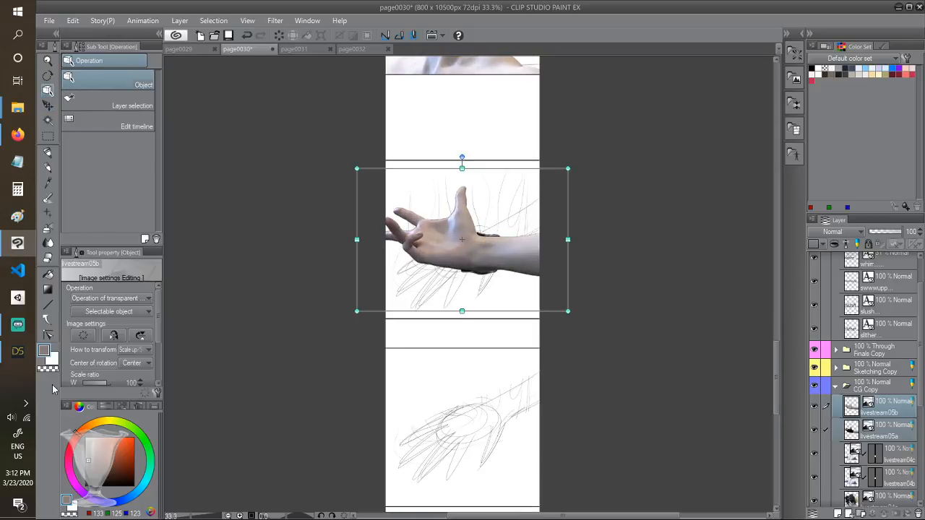
scroll(144, 381, "down", 4)
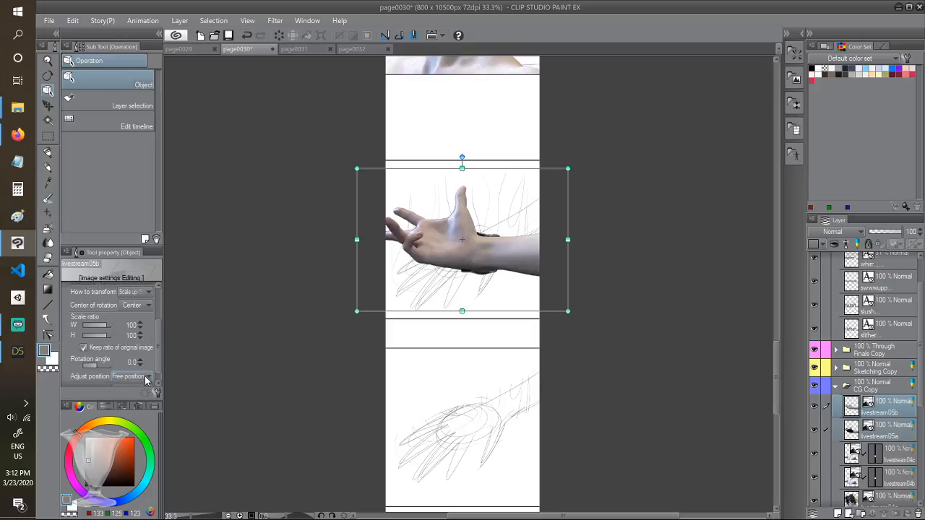
mouse_move(100, 370)
left_mouse_down()
mouse_move(128, 362)
mouse_move(100, 370)
left_mouse_up()
left_click(139, 361)
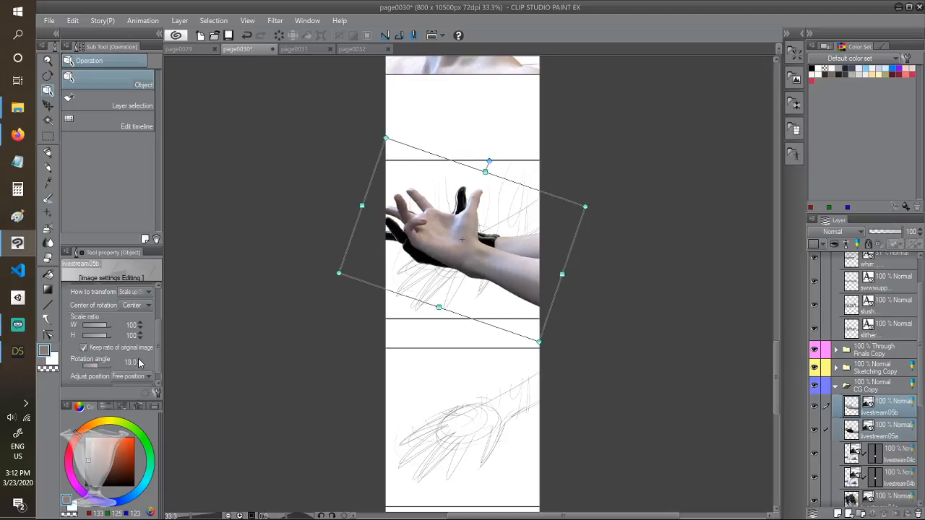
left_click(139, 360)
left_click(139, 361)
left_click(139, 360)
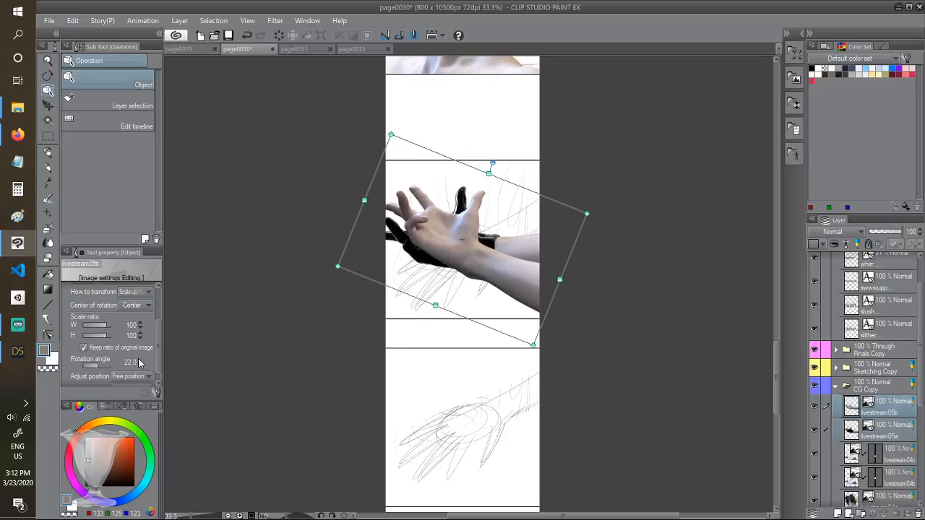
Set the rotation angle of the gloved hand layer livestream05a to 22.0 to match the bare hand
left_click(886, 434)
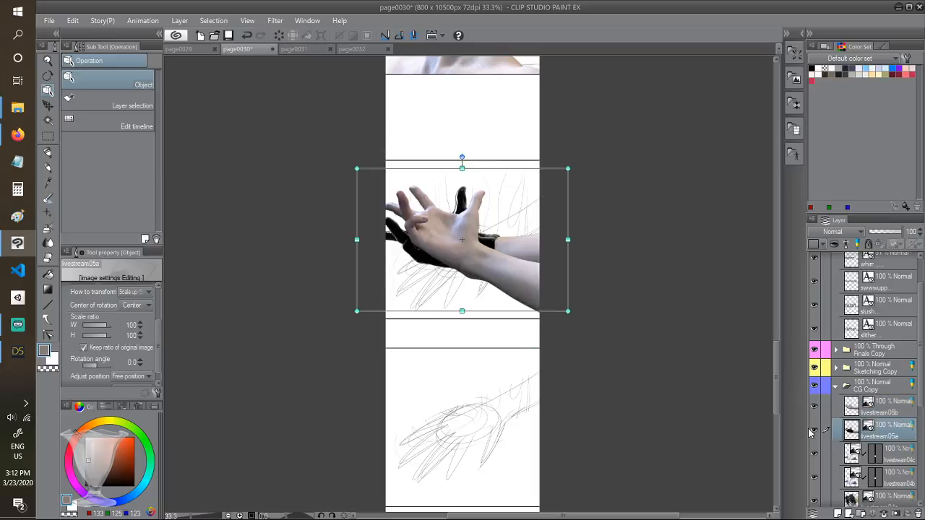
left_click(141, 362)
left_click(141, 361)
left_click(141, 362)
left_click(141, 361)
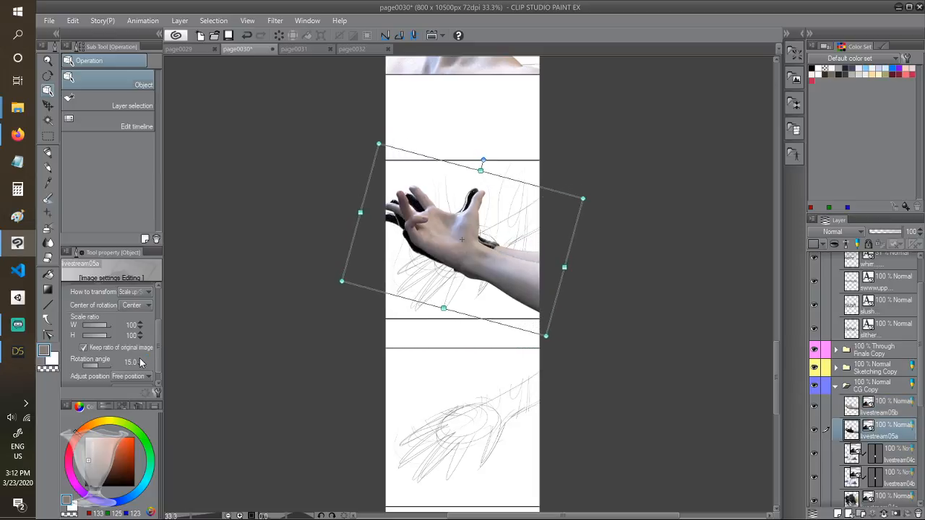
left_click(141, 362)
left_click(141, 362)
left_click(141, 361)
left_click(141, 361)
left_click(141, 361)
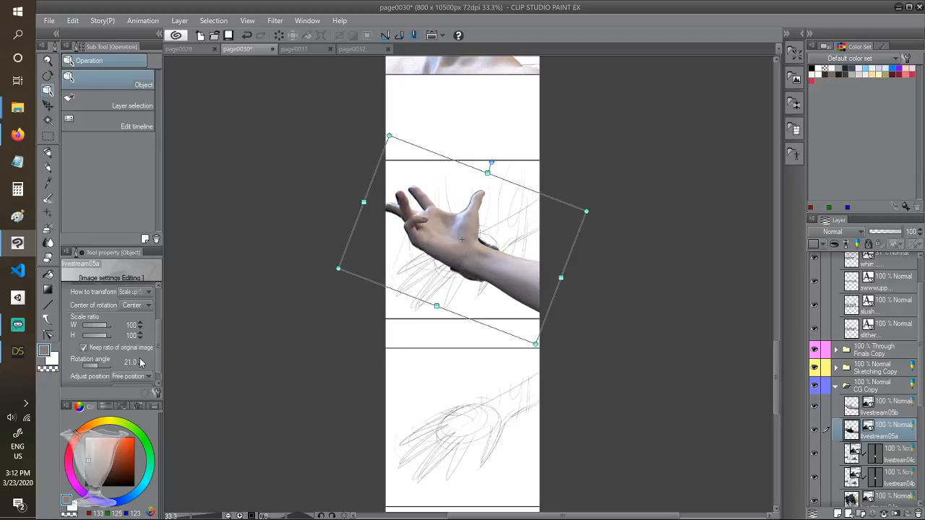
left_click(141, 361)
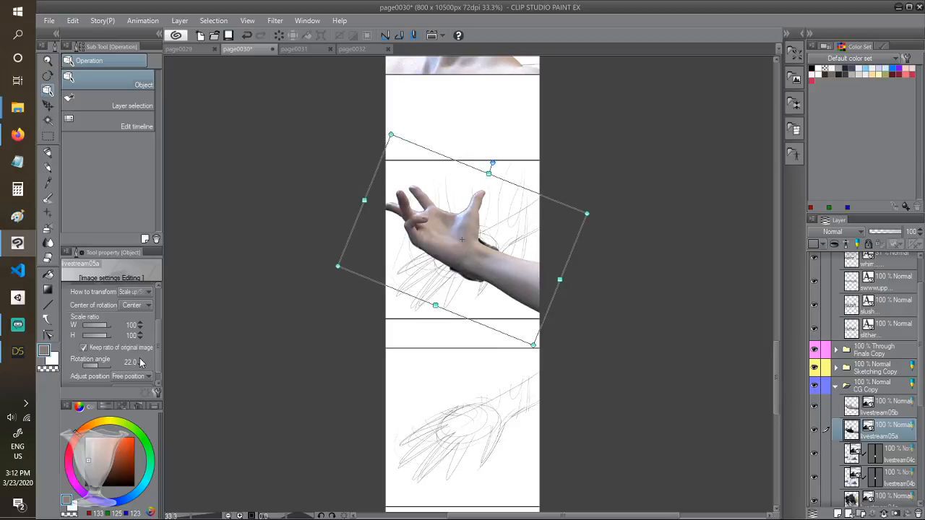
left_click(885, 408, "ctrl")
mouse_move(895, 438)
left_mouse_down()
mouse_move(893, 402)
mouse_move(900, 436)
left_mouse_up()
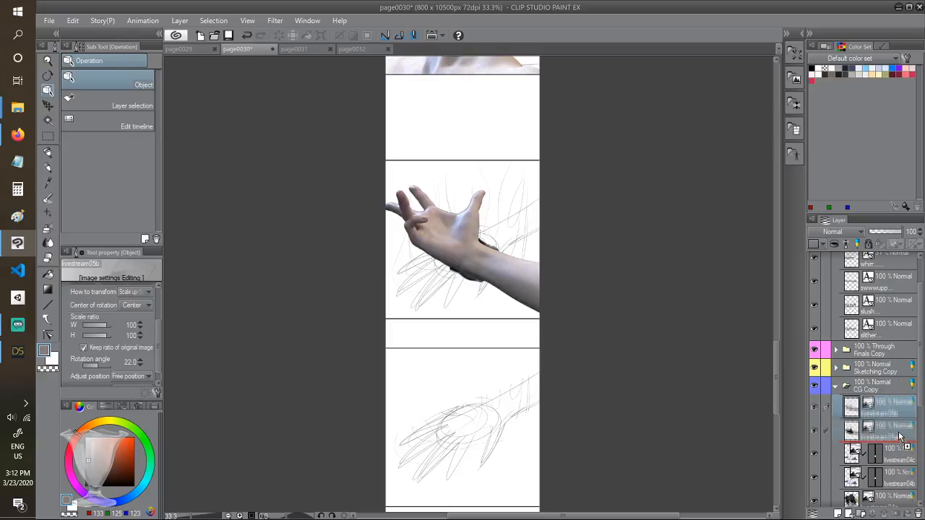
left_click_drag(900, 436, 900, 435)
key("ctrl+z")
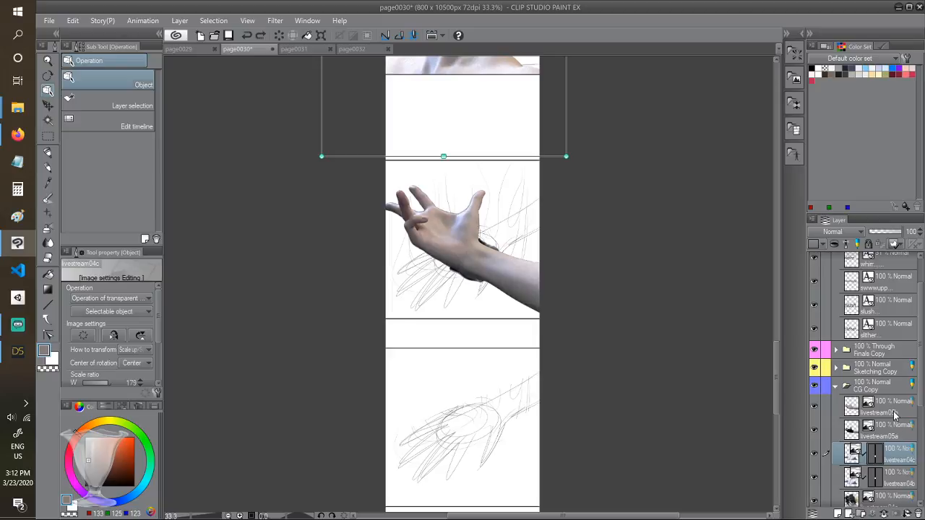
key("ctrl+z")
Duplicate the paired bare and gloved hand layers onto the second and third hand sketch panels
left_click(48, 105)
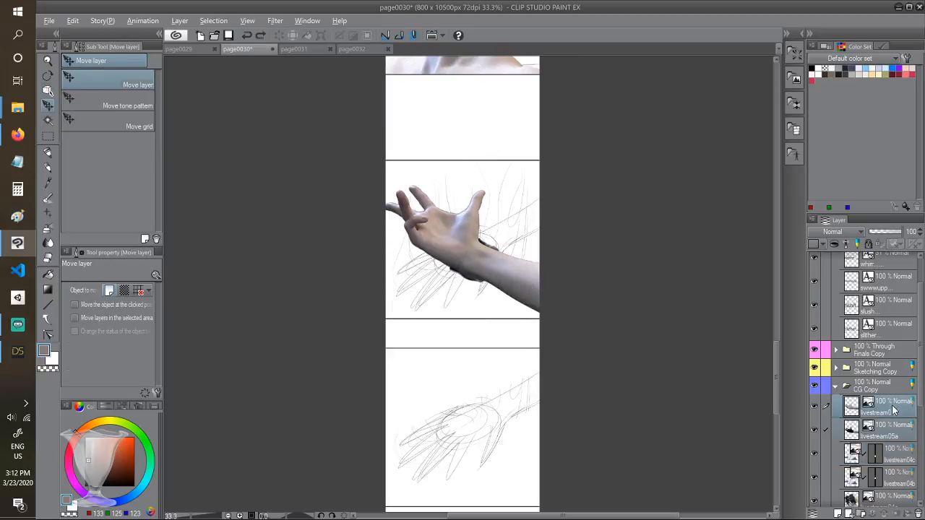
key("ctrl+v")
left_click_drag(513, 282, 519, 472)
scroll(630, 428, "down", 2)
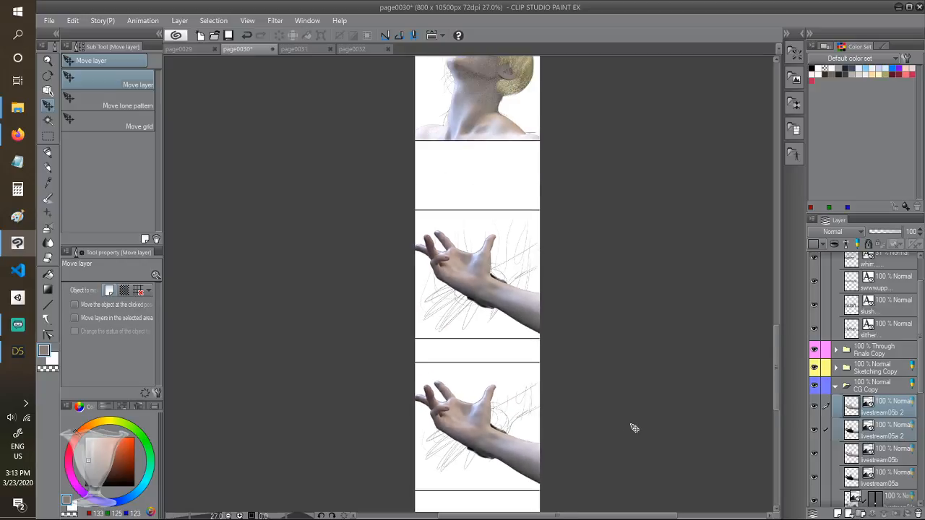
scroll(635, 428, "up", 3)
left_click_drag(776, 374, 775, 413)
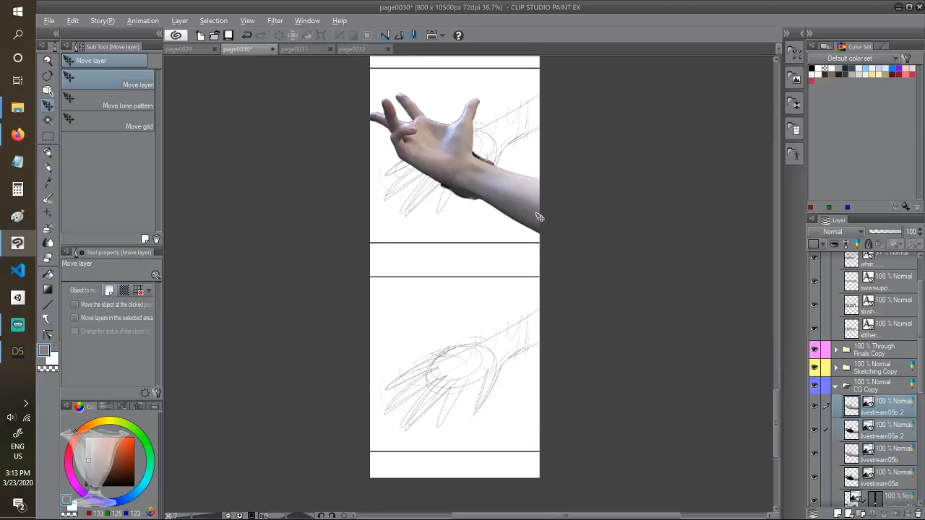
left_click_drag(536, 214, 537, 418, "alt")
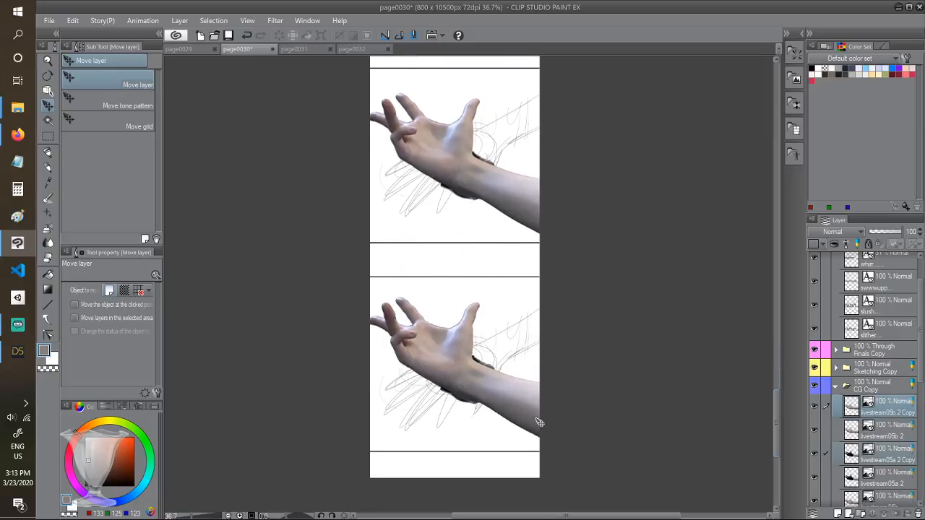
Delete the gloved hand layer livestream05a 2 Copy from the last panel, keeping only the bare hand there
left_click(891, 440)
scroll(891, 441, "down", 3)
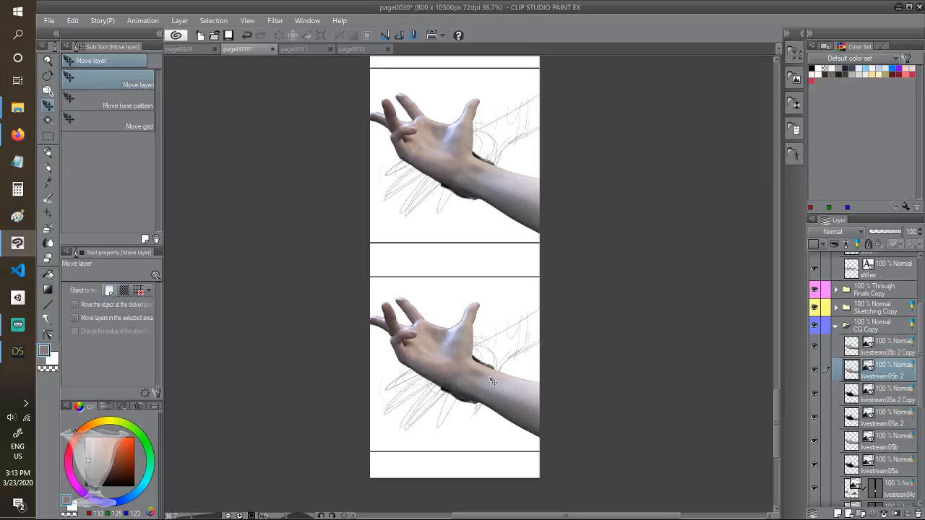
key("o")
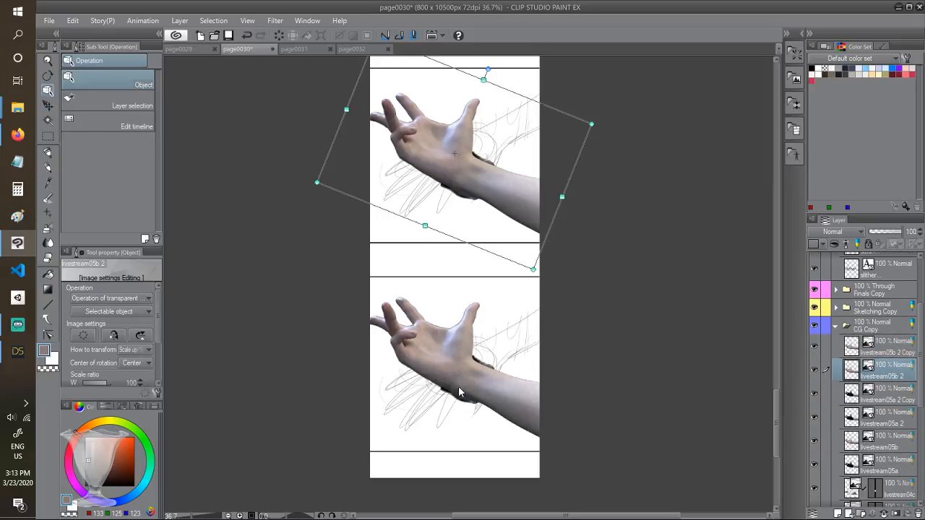
left_click(533, 396)
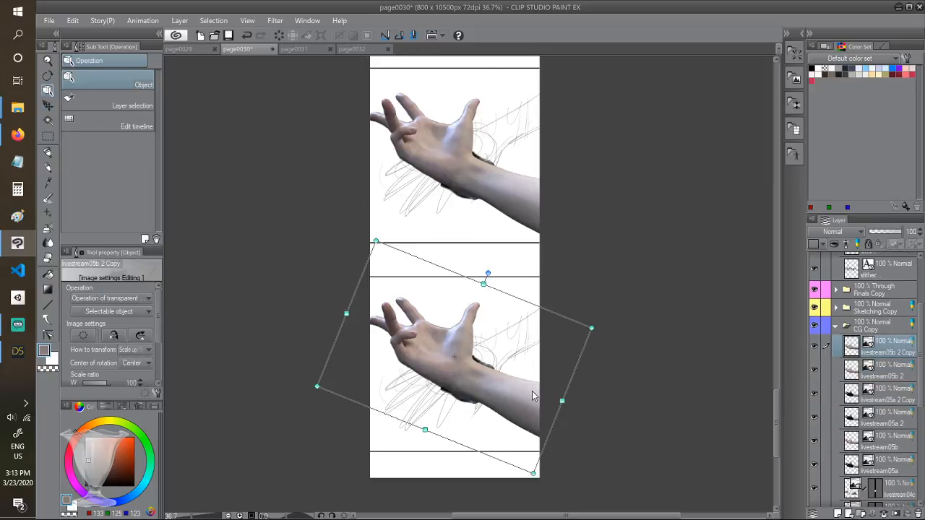
left_click(886, 396)
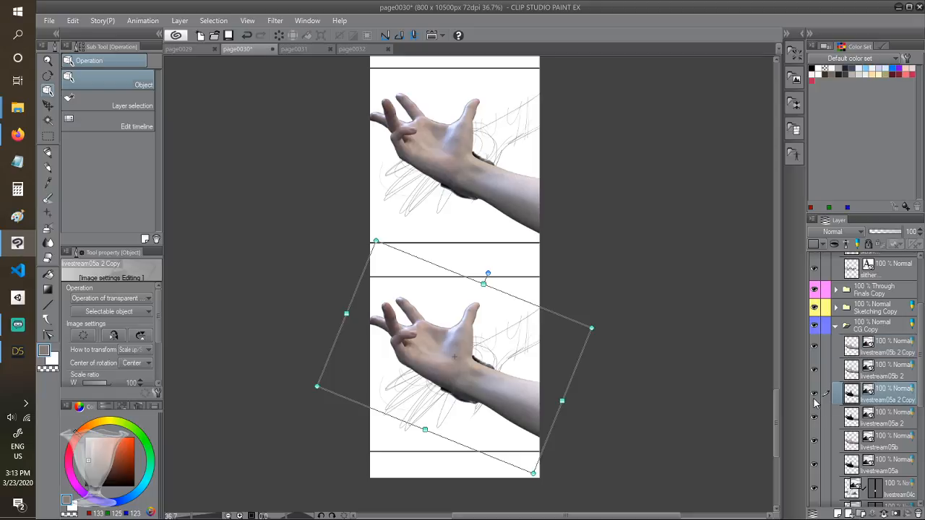
left_click(918, 514)
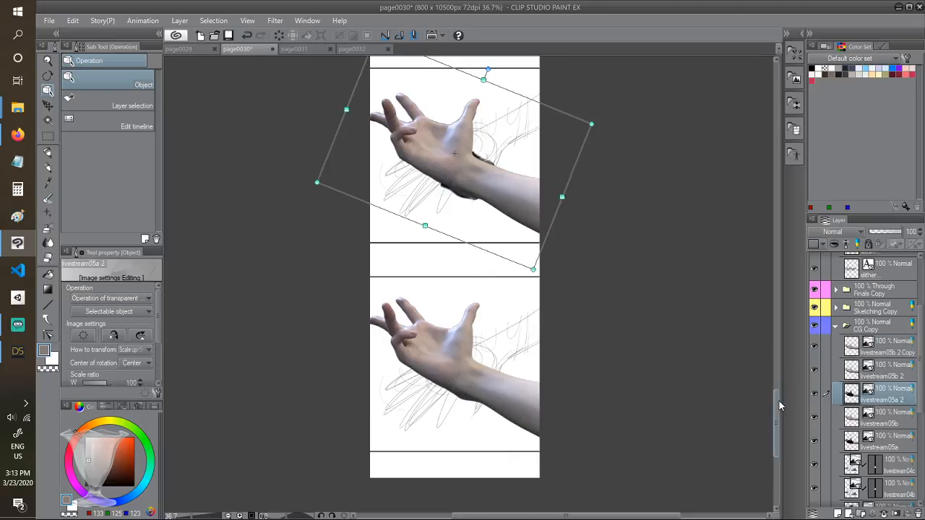
Delete the bare hand layer livestream05b from the first hand panel, keeping only the gloved hand there
scroll(778, 398, "up", 3)
left_click(483, 273)
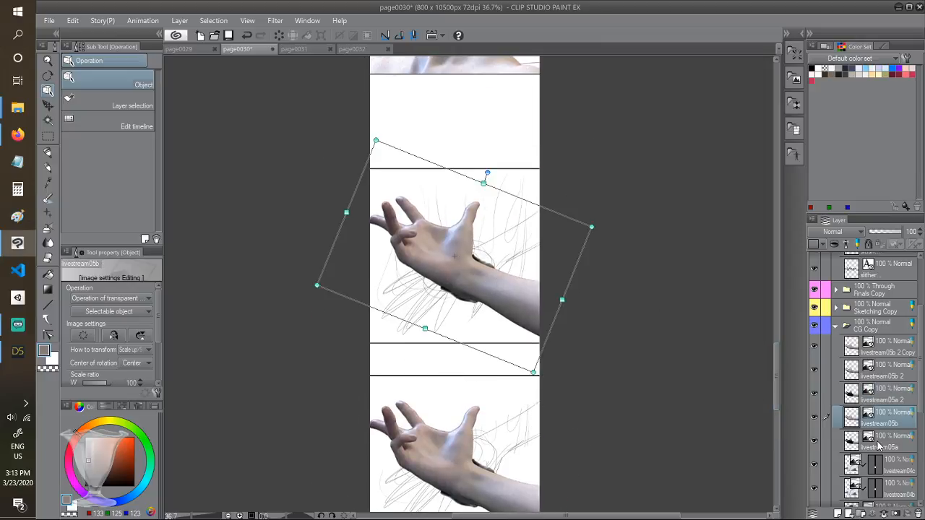
left_click(918, 514)
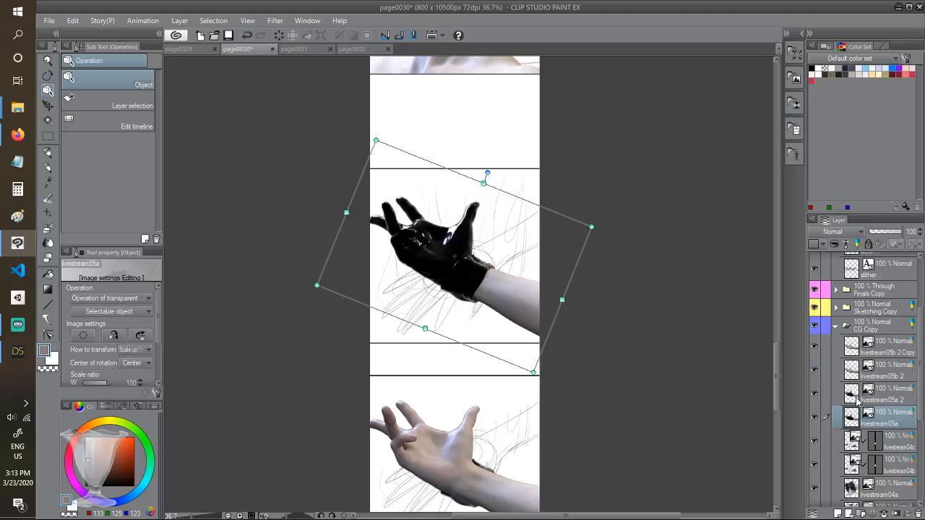
Hide and reshow the livestream05b 2 layer to check the middle hand panel, and select the livestream05a layer
left_click(871, 372)
left_click(816, 372)
left_click(816, 372)
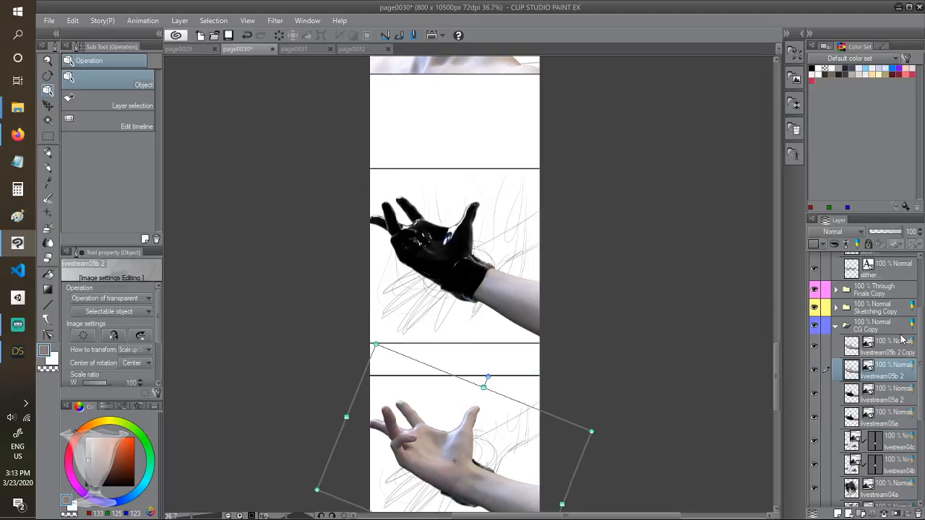
left_click(877, 422)
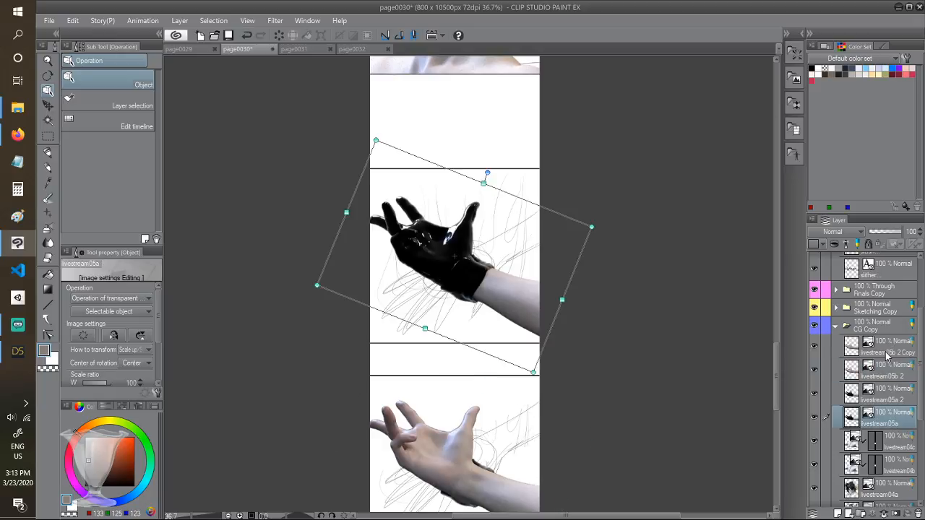
Group the livestream05b 2 and livestream05a 2 layers in a new folder, with the gloved hand layer above the bare one
left_click(888, 354)
left_click(876, 375)
left_click(877, 397)
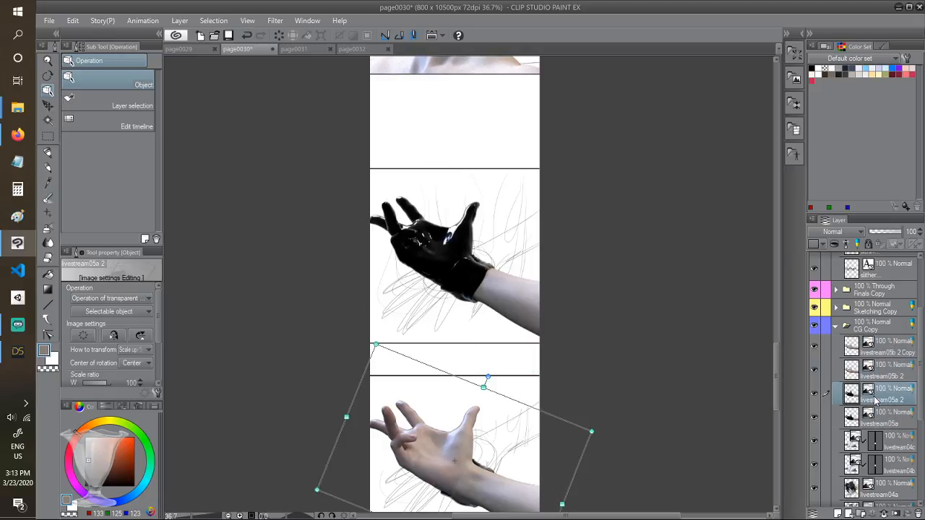
left_click_drag(778, 373, 781, 393)
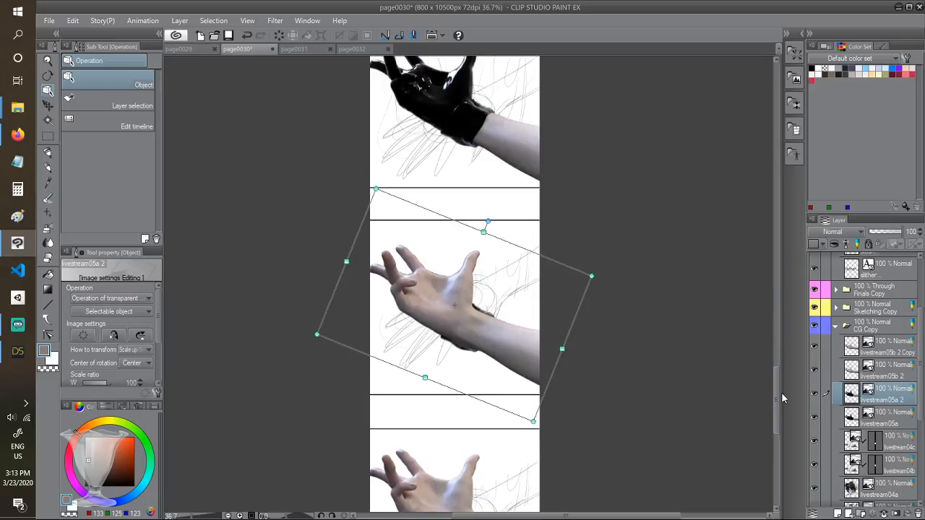
left_click(861, 514)
left_click(872, 417)
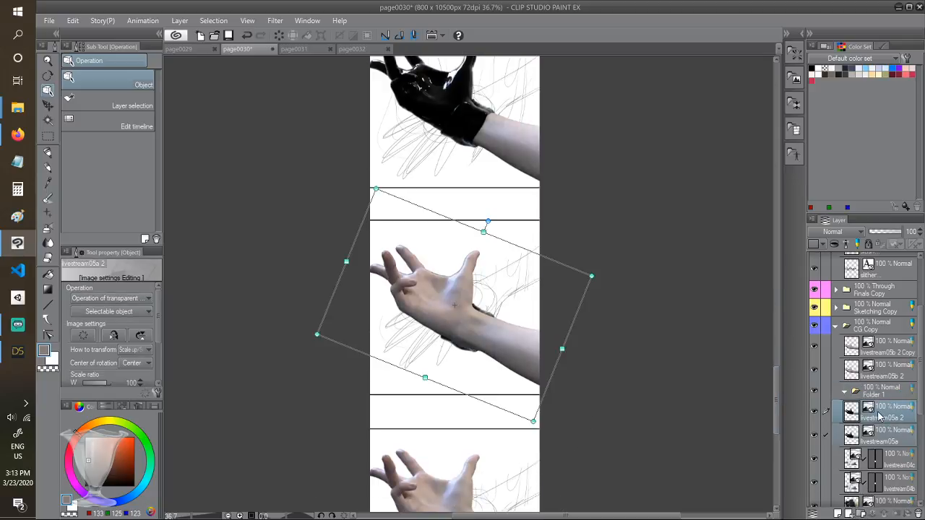
left_click(881, 377, "shift")
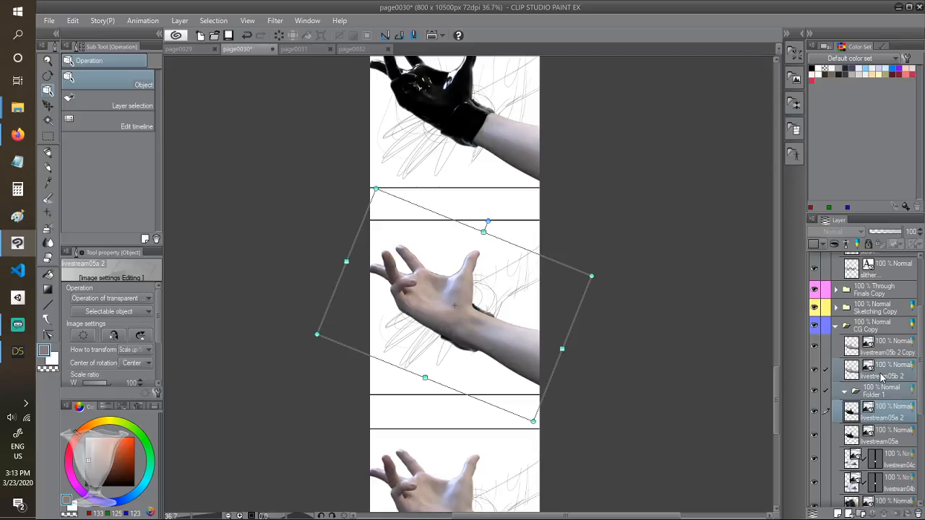
left_click_drag(887, 374, 875, 400)
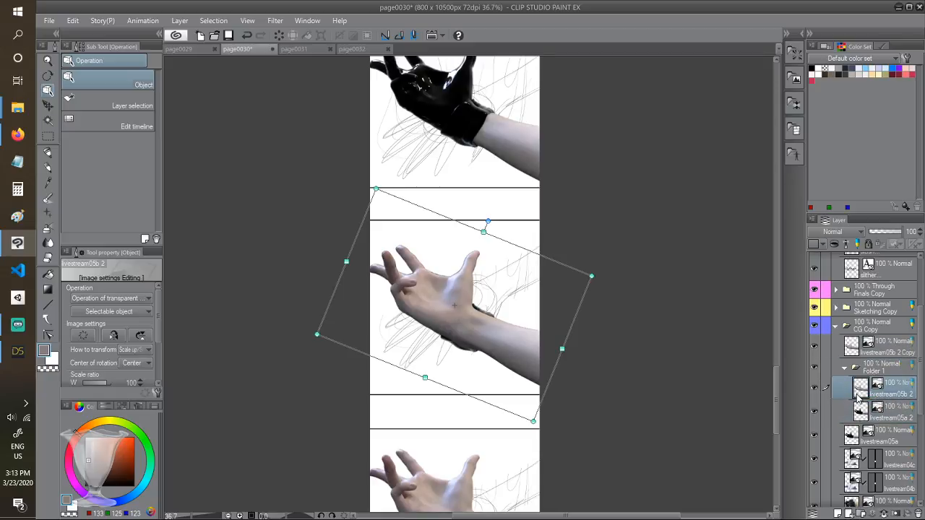
left_click(871, 418)
left_click_drag(893, 419, 891, 383)
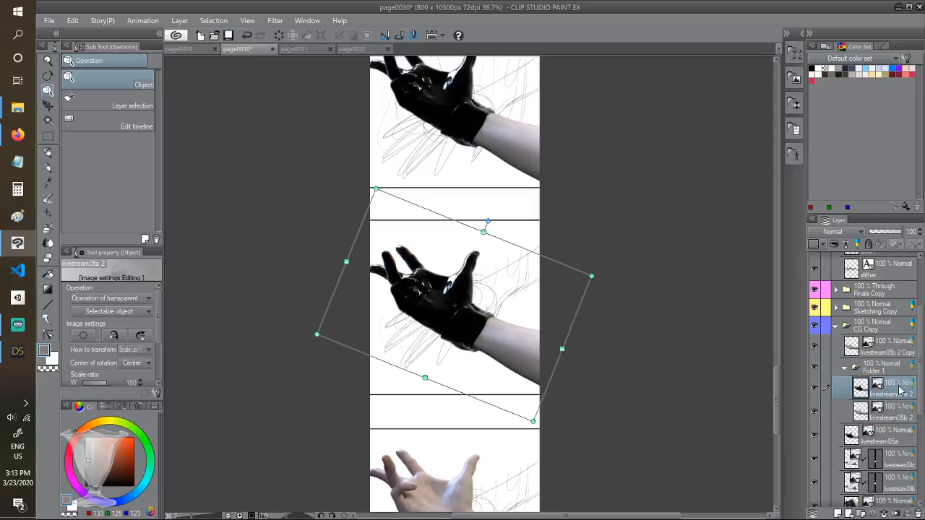
Set the opacity of the gloved hand layer livestream05a 2 to 76% so the bare hand blends through
left_click(876, 231)
scroll(514, 282, "up", 2)
scroll(454, 304, "up", 3)
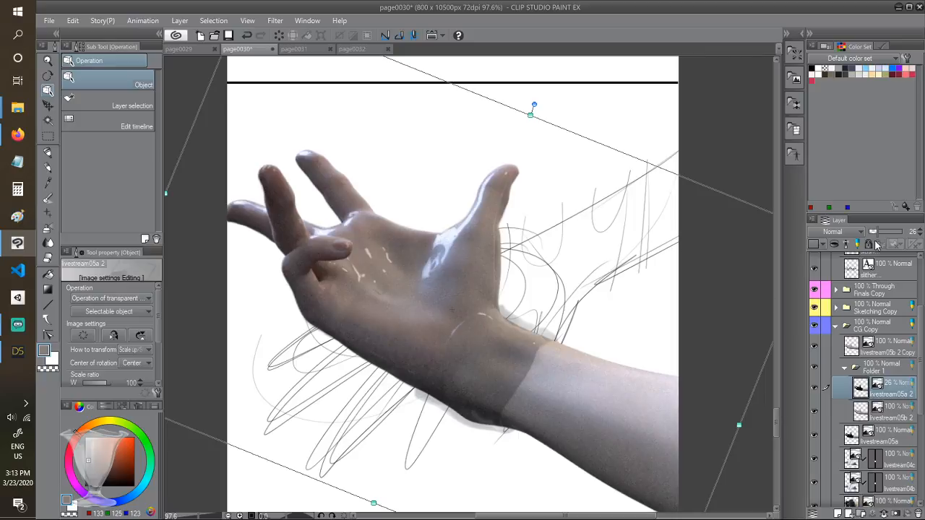
left_click_drag(887, 237, 897, 235)
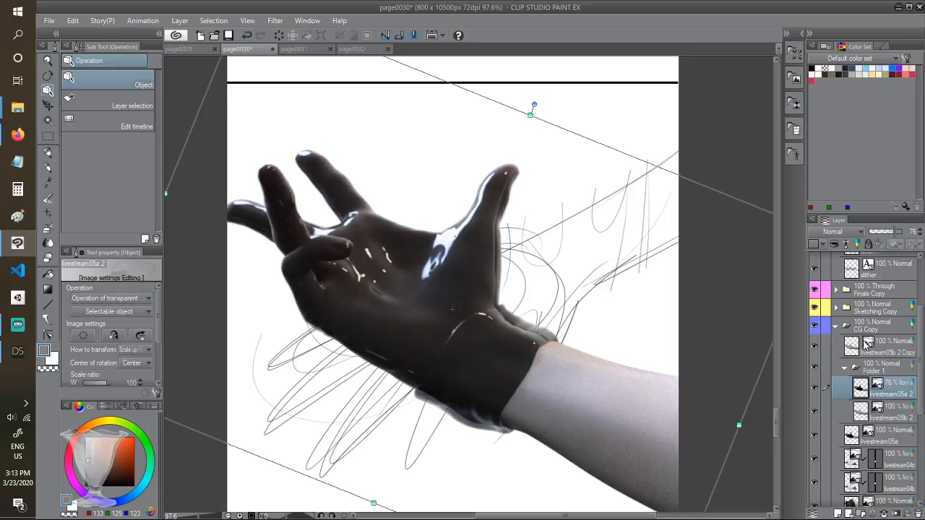
Hide and reshow the livestream05a 2 layer to compare the blended middle hand panel, and collapse the CG Copy folder
left_click(813, 391)
left_click(814, 390)
left_click(815, 391)
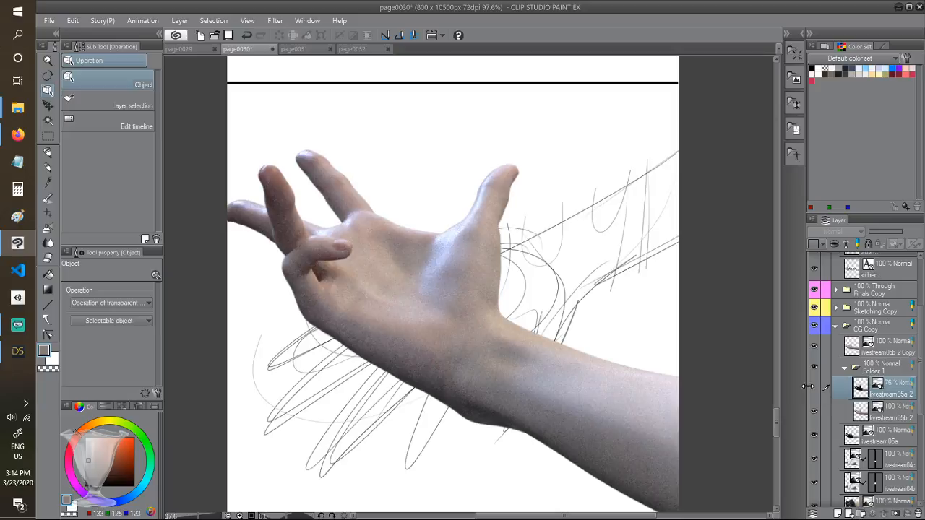
left_click(814, 388)
scroll(503, 328, "down", 4)
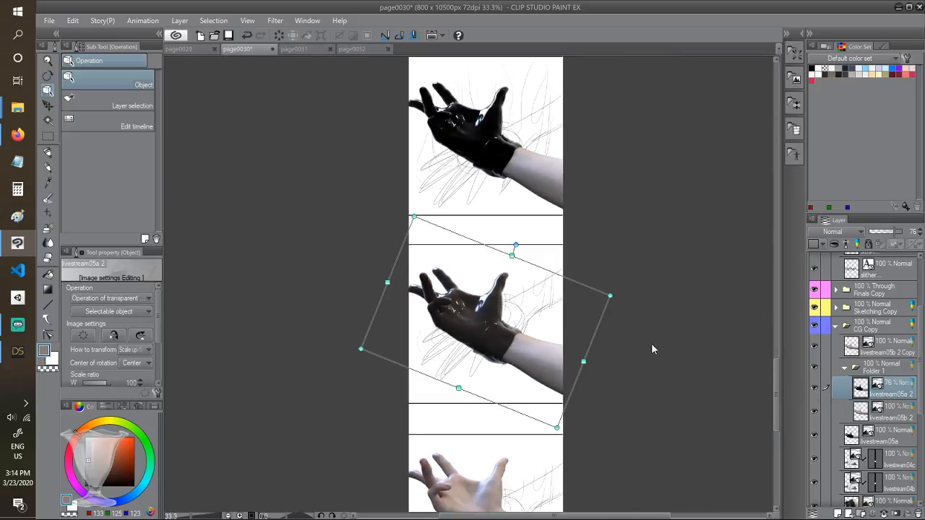
left_click(835, 327)
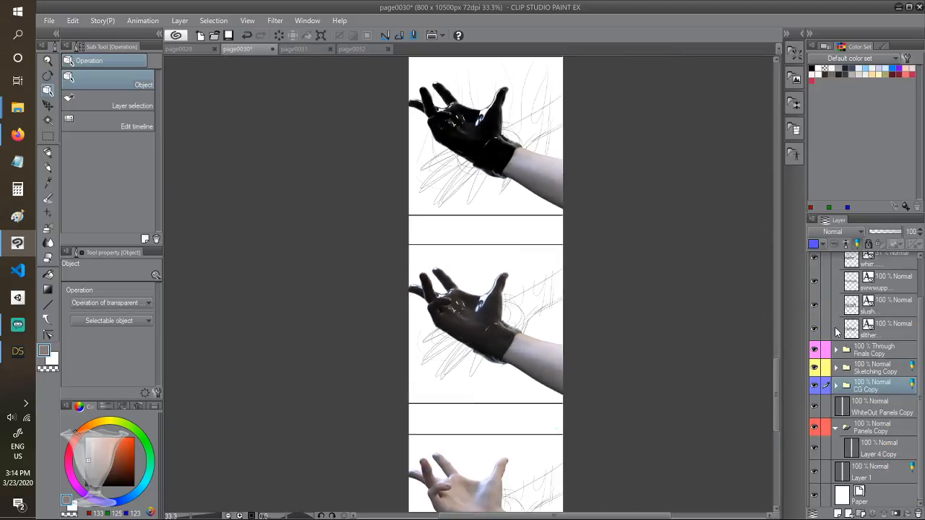
Review the figure renders on page0029, and return to page0030 to examine its last two hand panels
left_click_drag(777, 379, 764, 129)
left_click(177, 49)
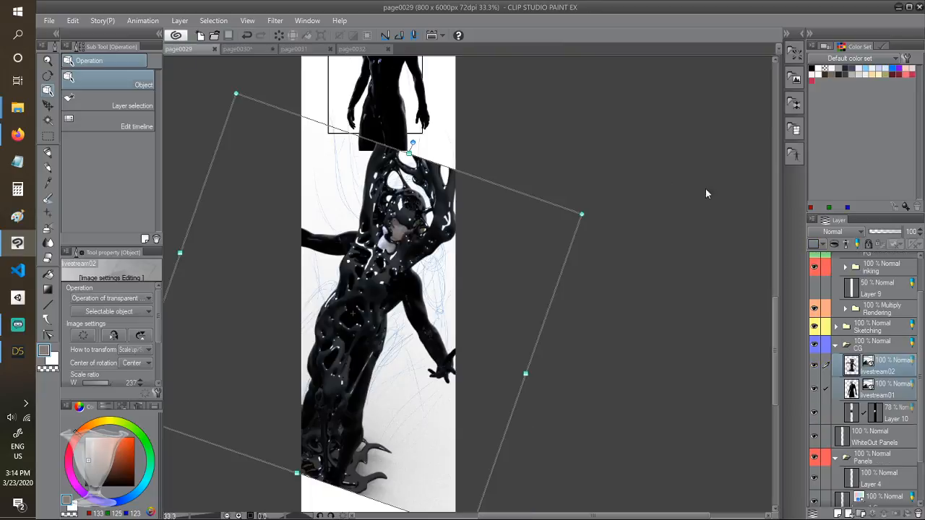
mouse_move(772, 347)
left_mouse_down()
mouse_move(757, 185)
mouse_move(777, 398)
mouse_move(769, 193)
mouse_move(775, 311)
mouse_move(775, 279)
left_mouse_up()
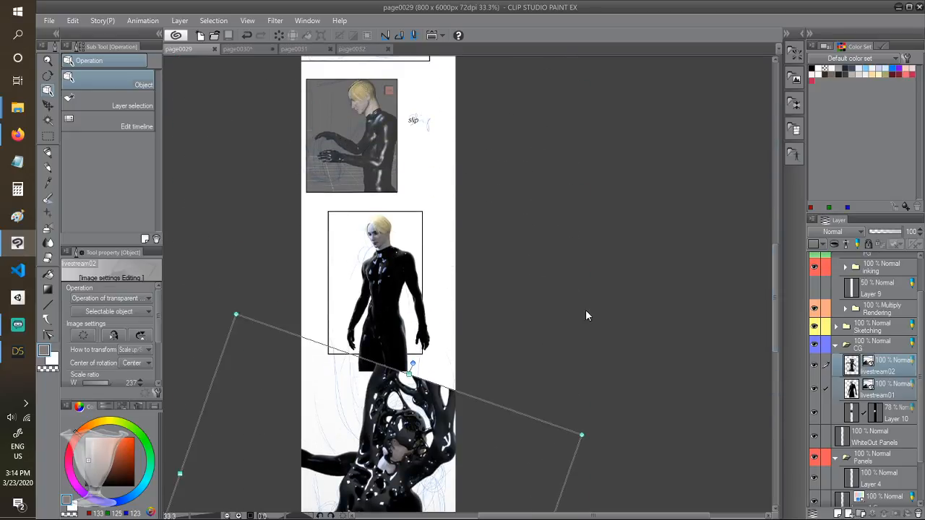
left_click_drag(776, 317, 772, 370)
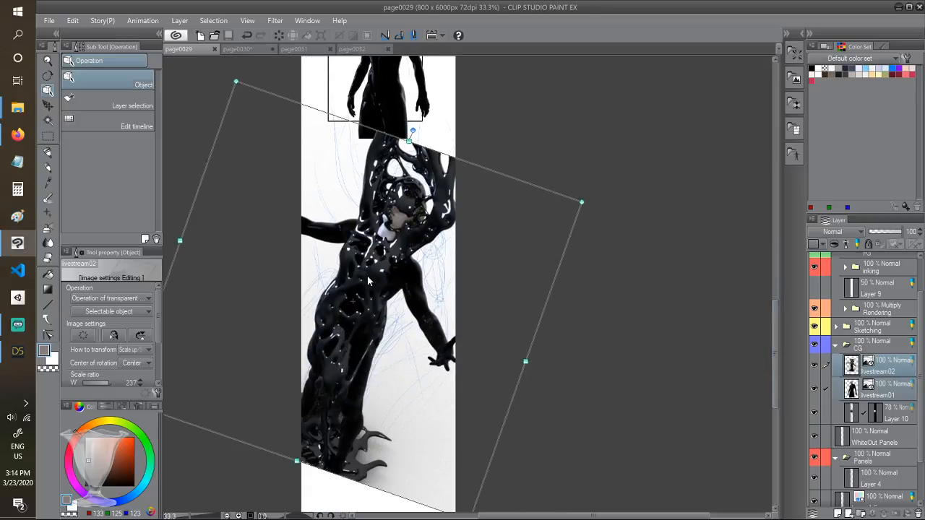
left_click(248, 49)
left_click_drag(774, 164, 787, 446)
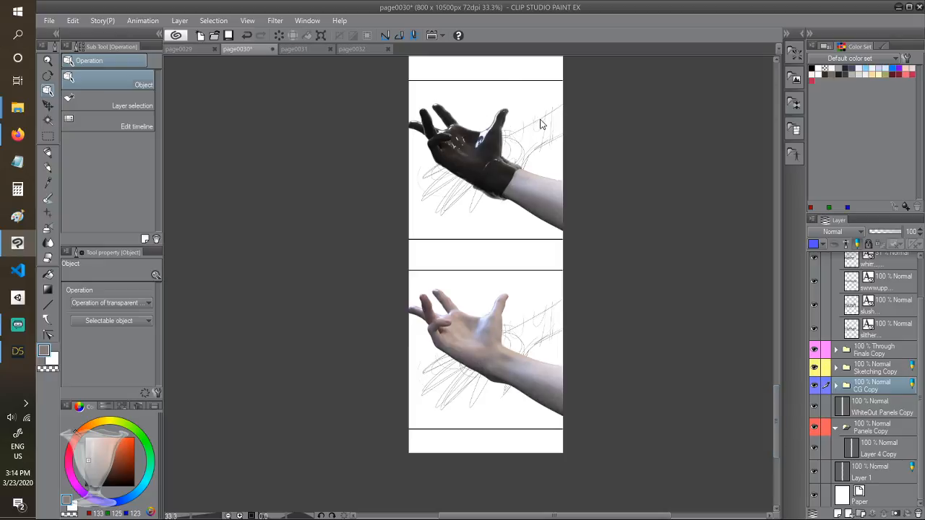
scroll(663, 257, "up", 1)
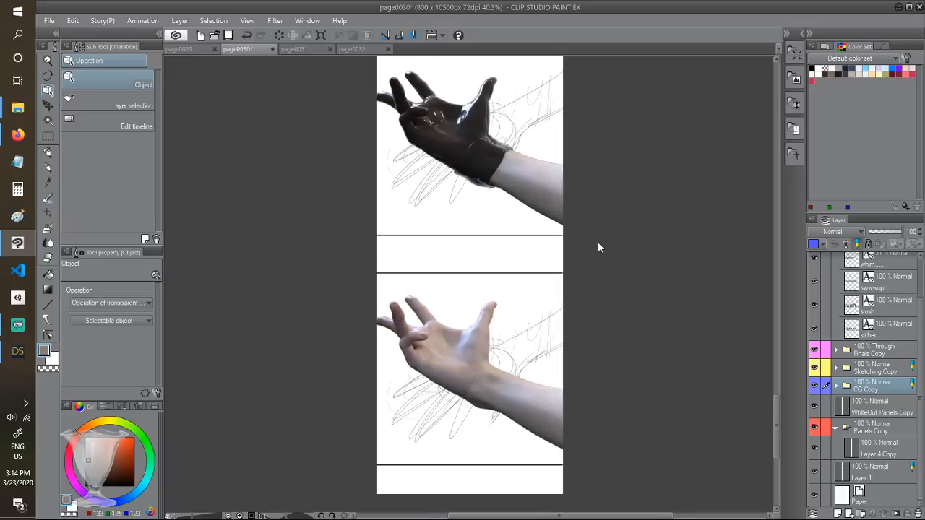